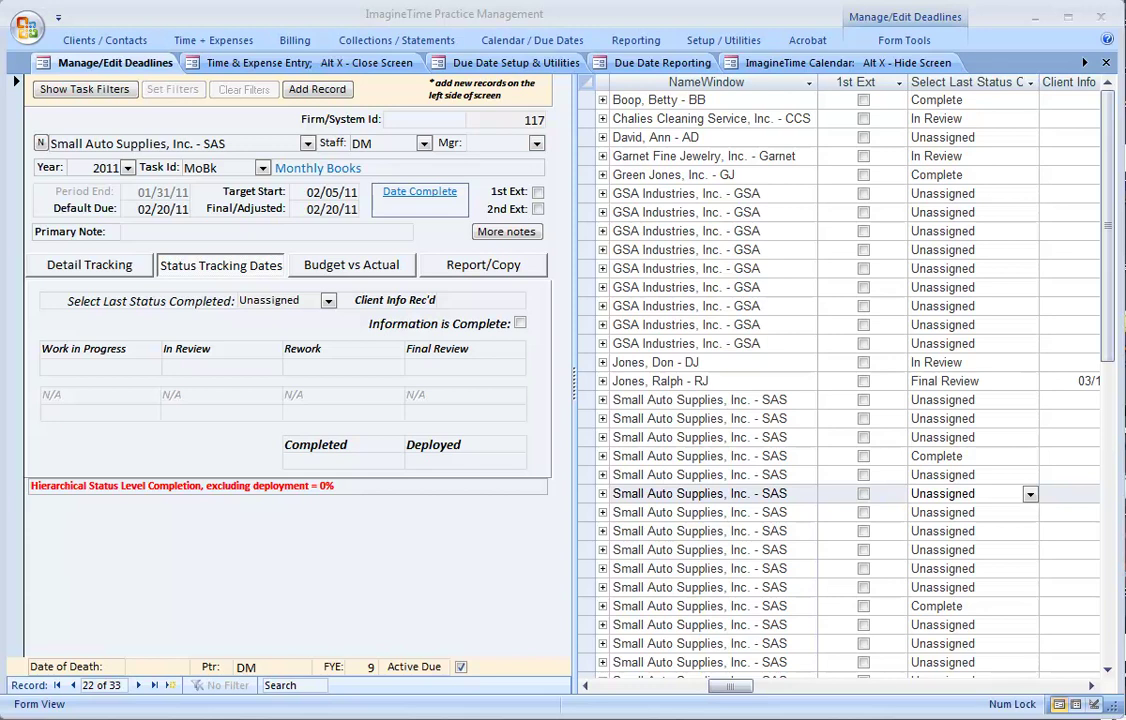
Look through the client/contact and time/expense command ribbons, then close them
{"action": "left_click", "coordinate": [104, 42]}
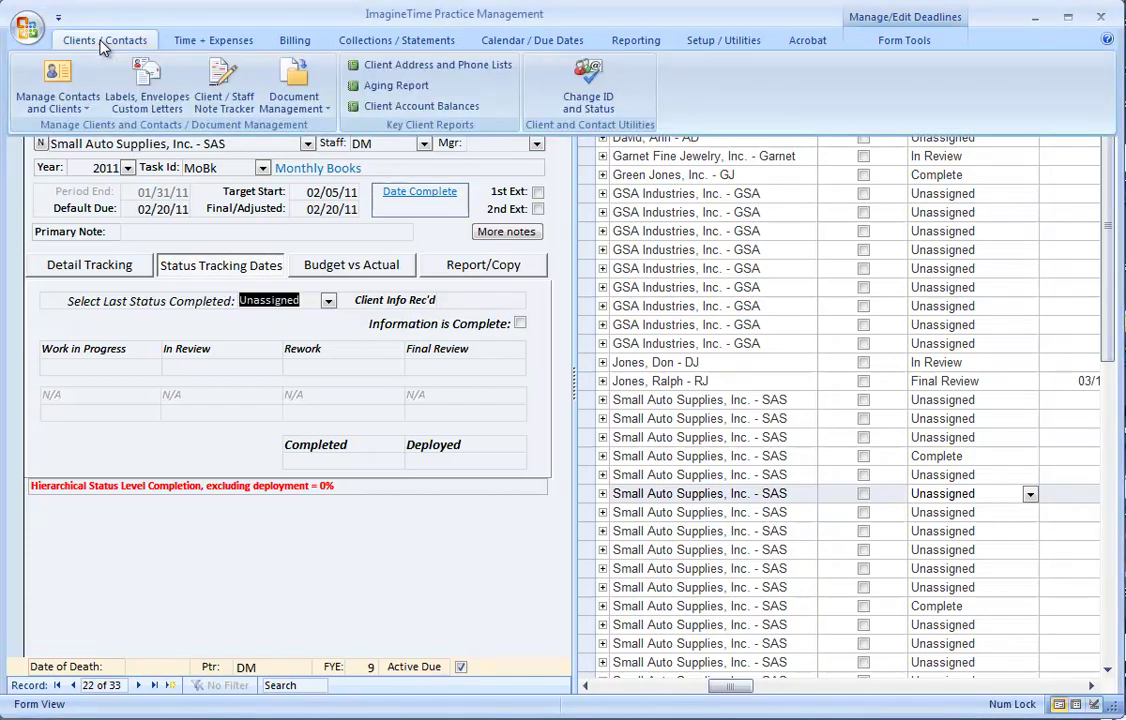
{"action": "left_click", "coordinate": [218, 44]}
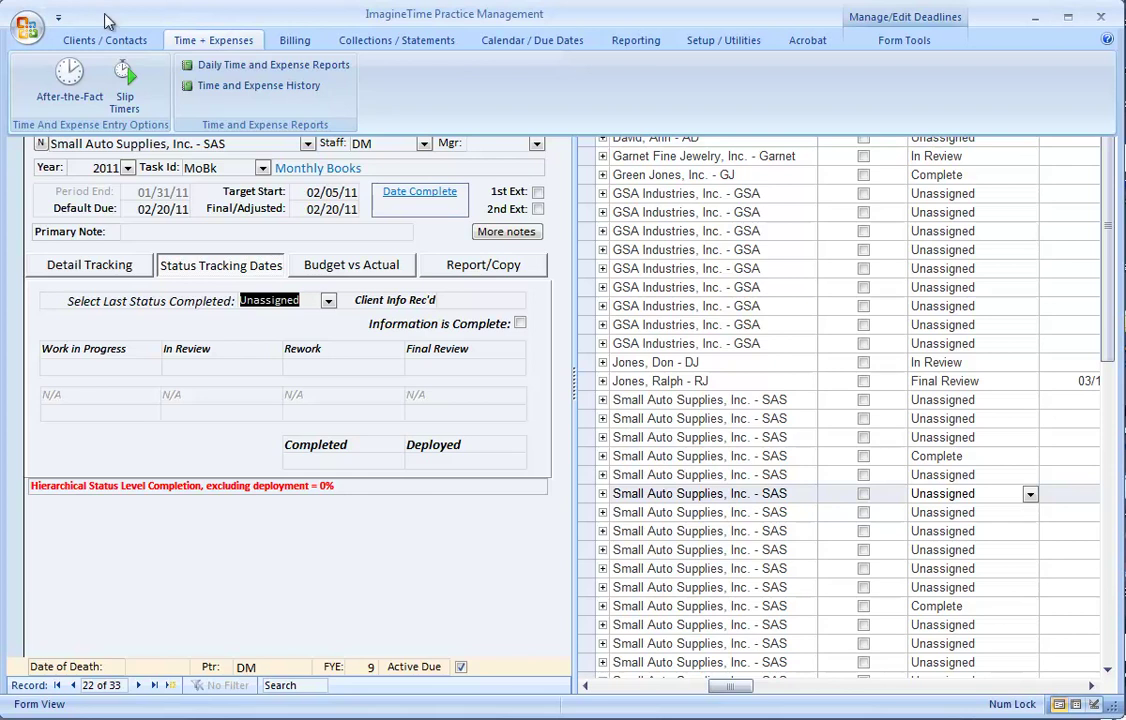
{"action": "left_click", "coordinate": [110, 25]}
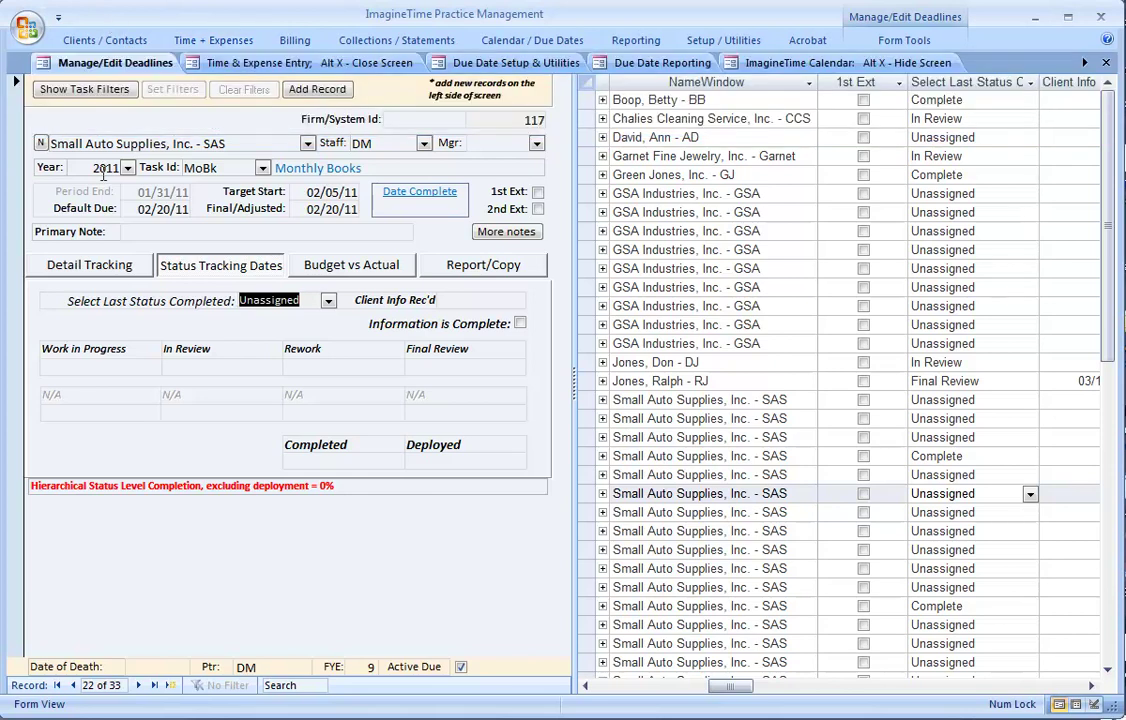
{"action": "left_click", "coordinate": [127, 65]}
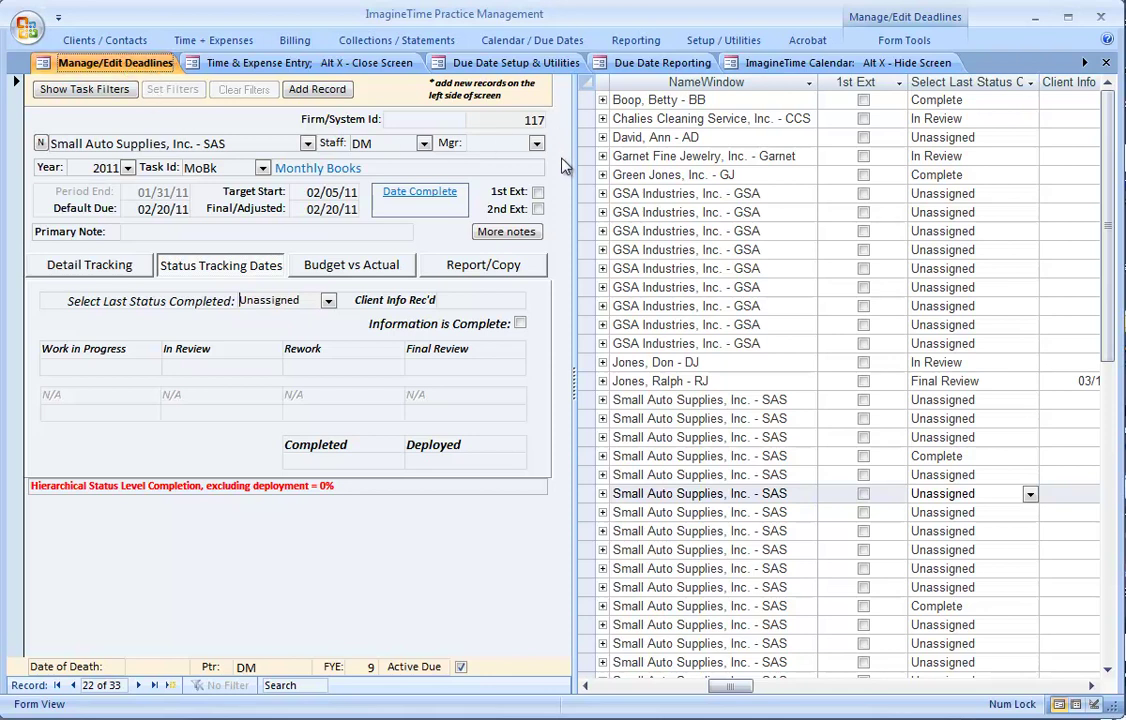
Scroll the task list to show the Final/Adjusted, Period End and Date Complete columns
{"action": "left_click", "coordinate": [500, 42]}
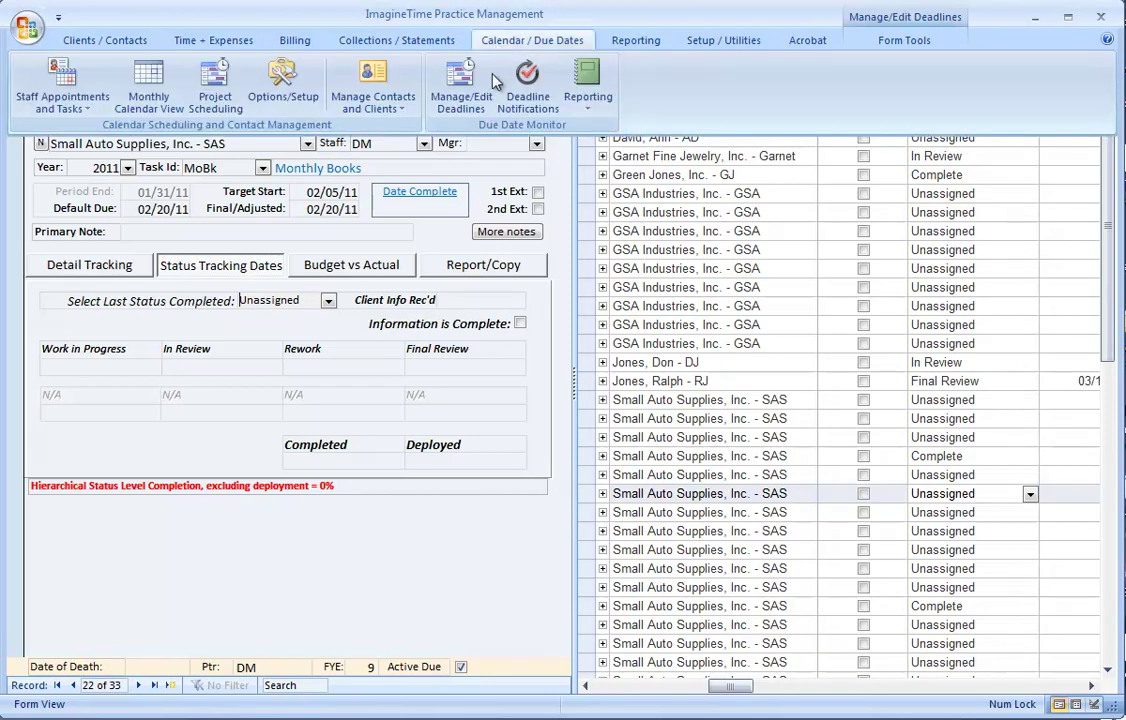
{"action": "left_click", "coordinate": [349, 14]}
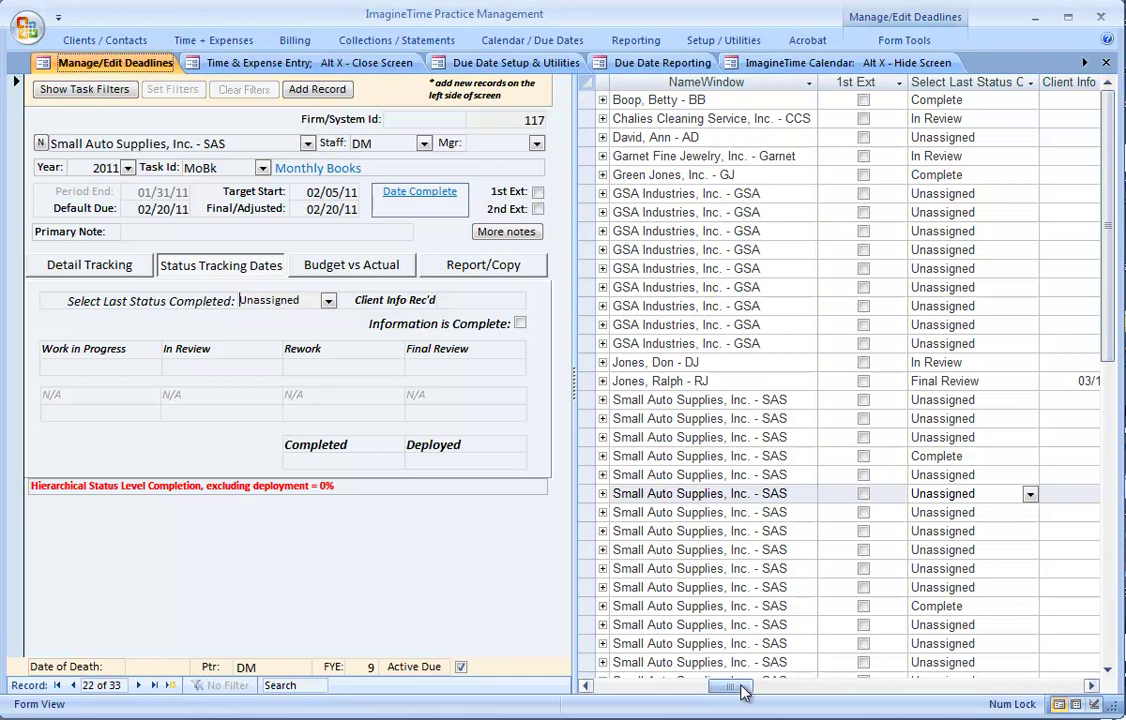
{"action": "left_click_drag", "start_coordinate": [744, 686], "coordinate": [696, 688]}
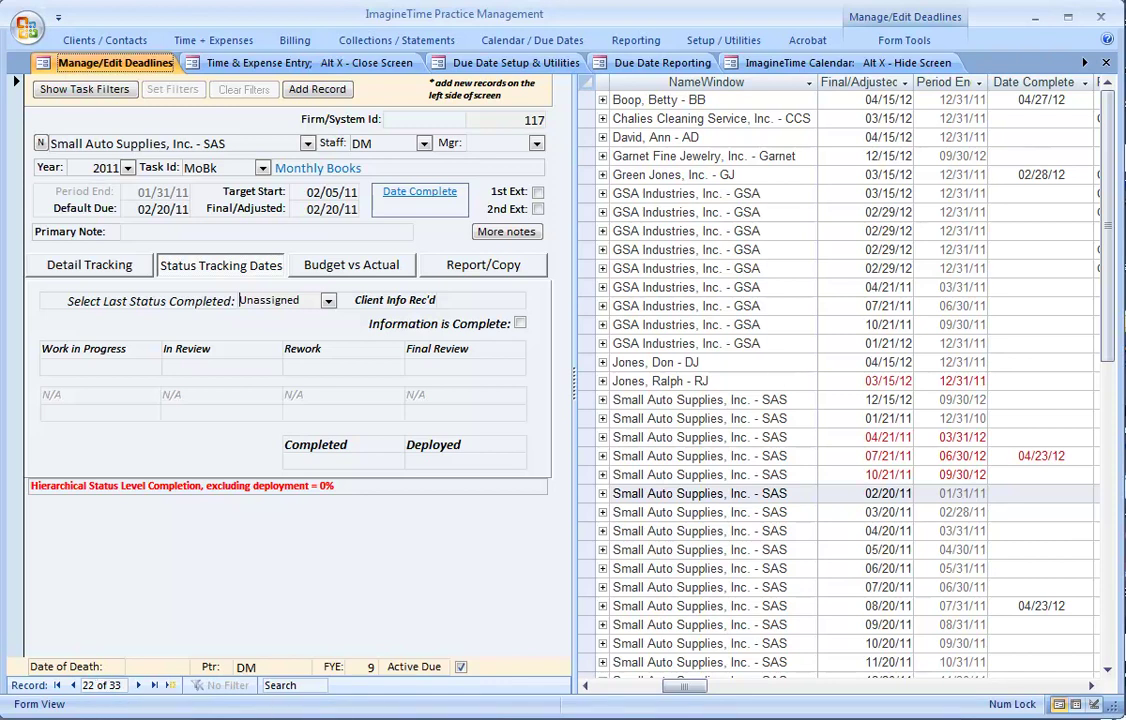
{"action": "left_click_drag", "start_coordinate": [1116, 147], "coordinate": [1095, 112]}
Filter the deadlines list to 1040 individual tax returns and save the filter settings
{"action": "left_click", "coordinate": [88, 92]}
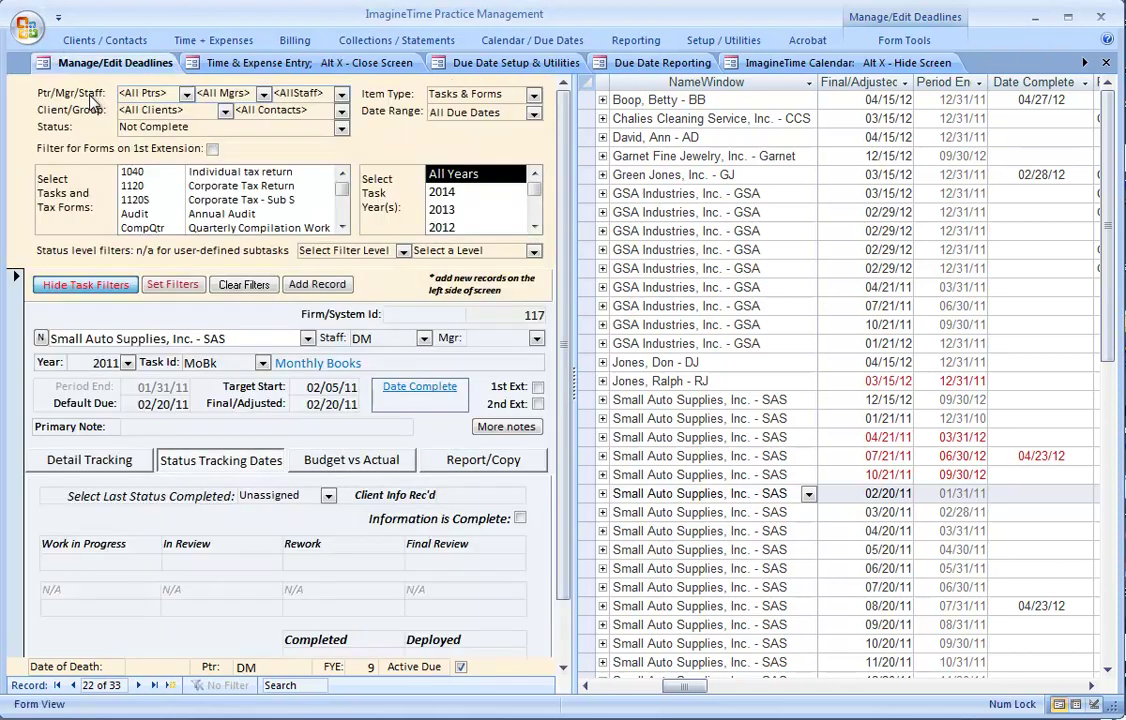
{"action": "left_click", "coordinate": [136, 173]}
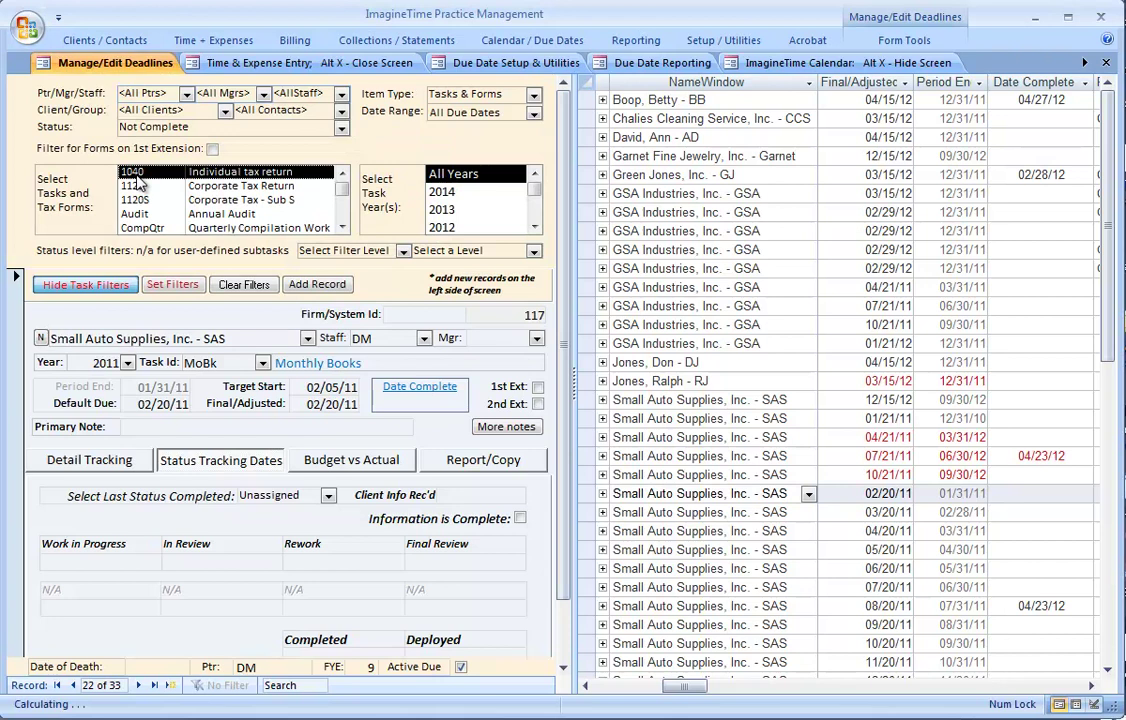
{"action": "left_click", "coordinate": [155, 284]}
{"action": "left_click", "coordinate": [97, 292]}
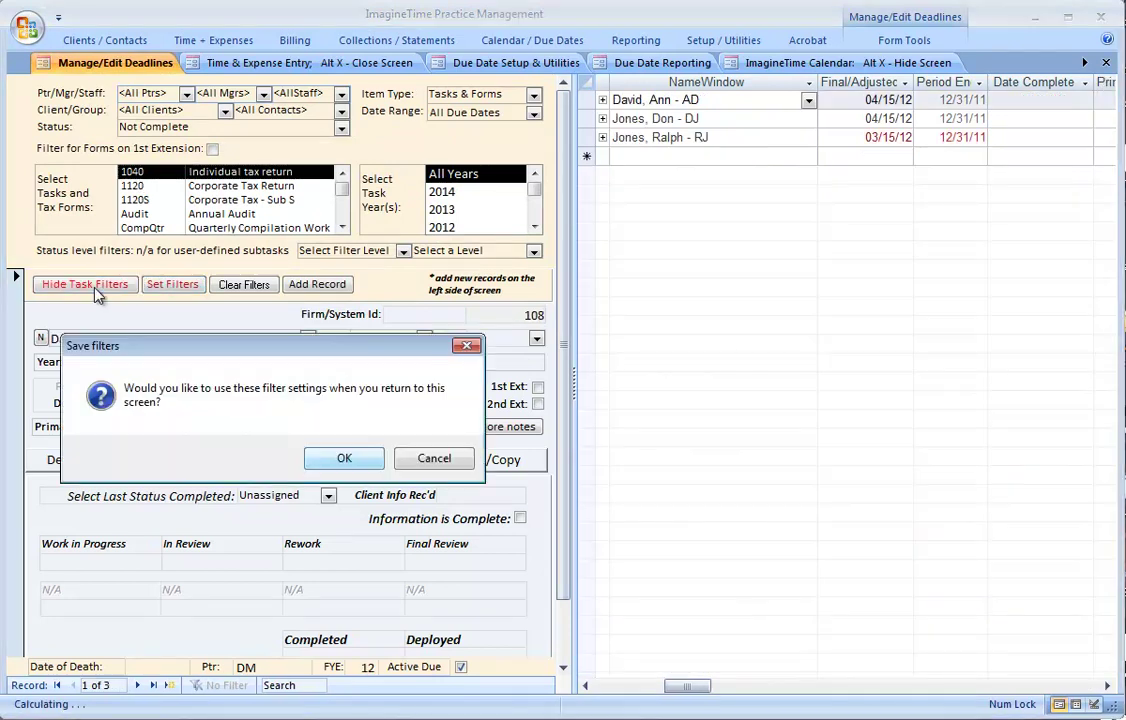
{"action": "key", "text": "Return"}
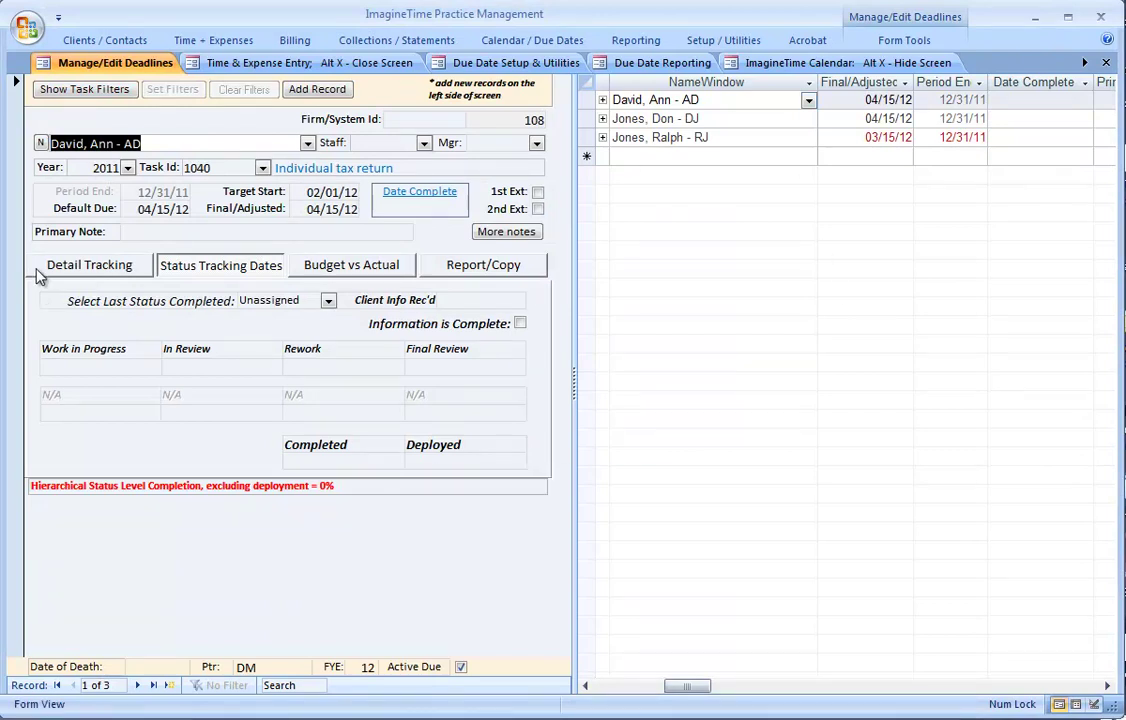
Widen the 1040 filter to All Activities status and save the settings
{"action": "left_click", "coordinate": [84, 89]}
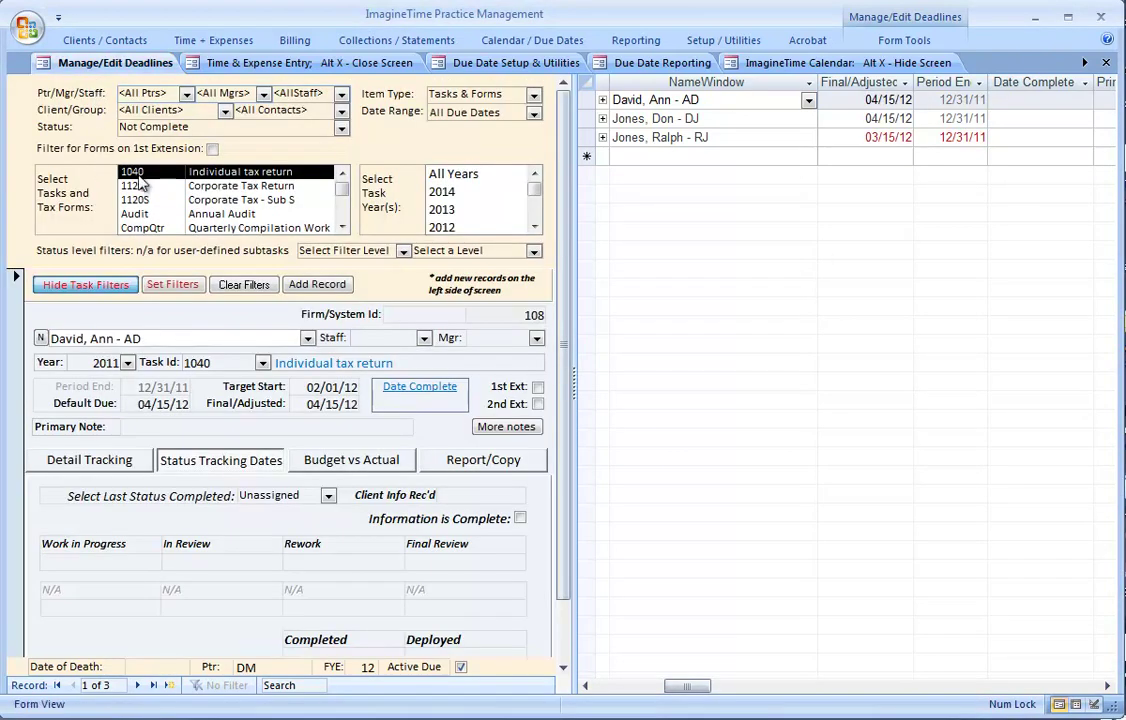
{"action": "left_click", "coordinate": [300, 126]}
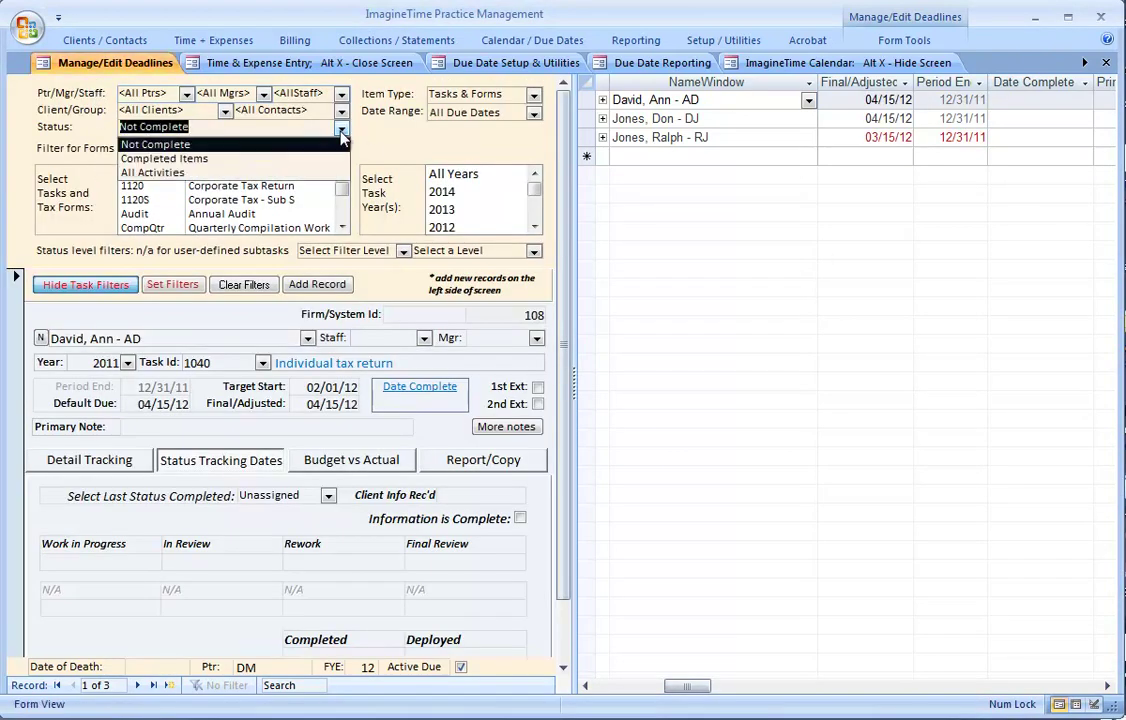
{"action": "left_click", "coordinate": [150, 172]}
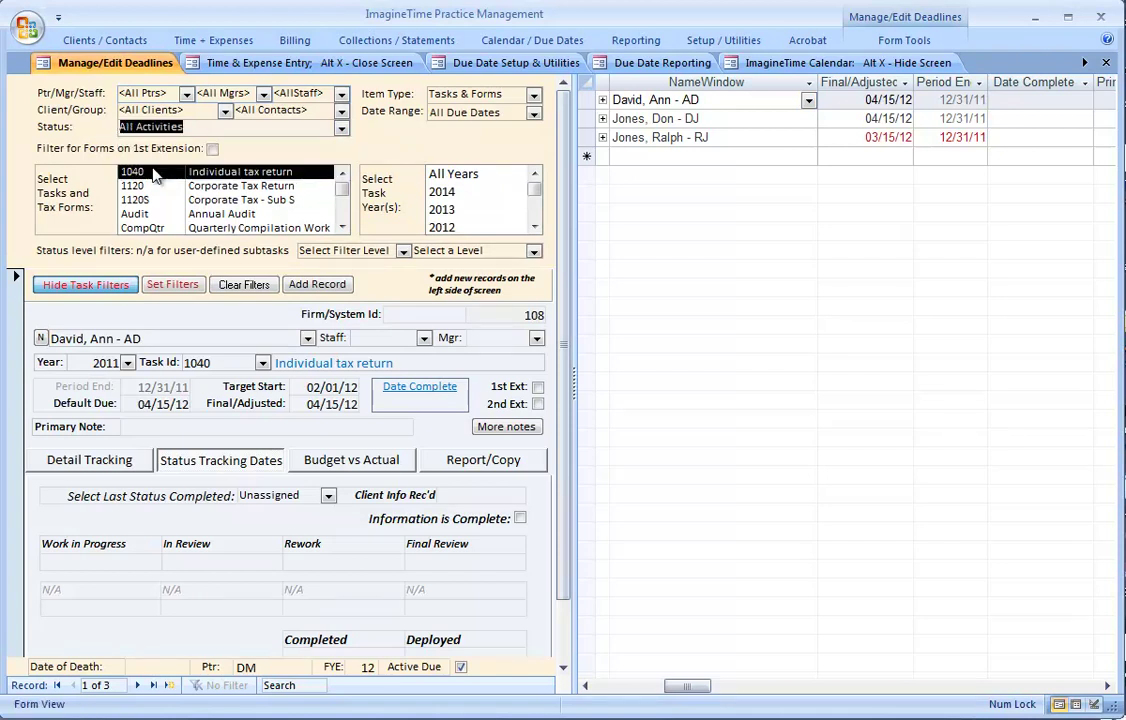
{"action": "left_click", "coordinate": [154, 286]}
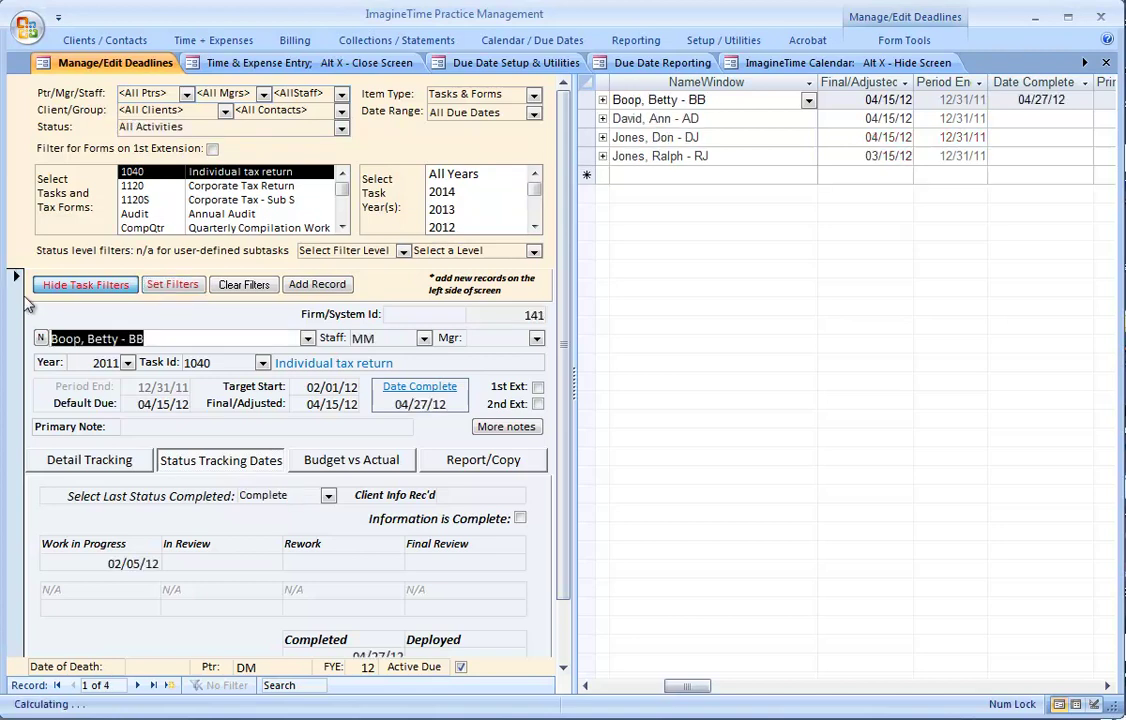
{"action": "left_click", "coordinate": [344, 455]}
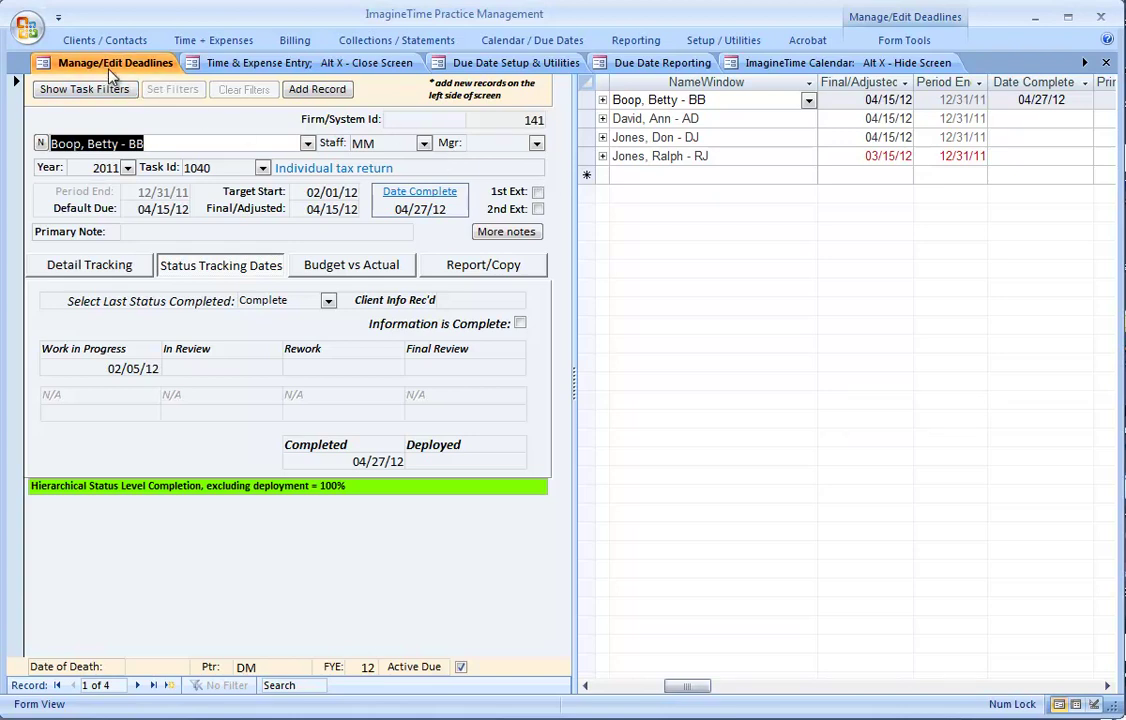
Open Due Date Setup's Master Tasks & Forms list and select the 1040 form's date rules
{"action": "left_click", "coordinate": [701, 44]}
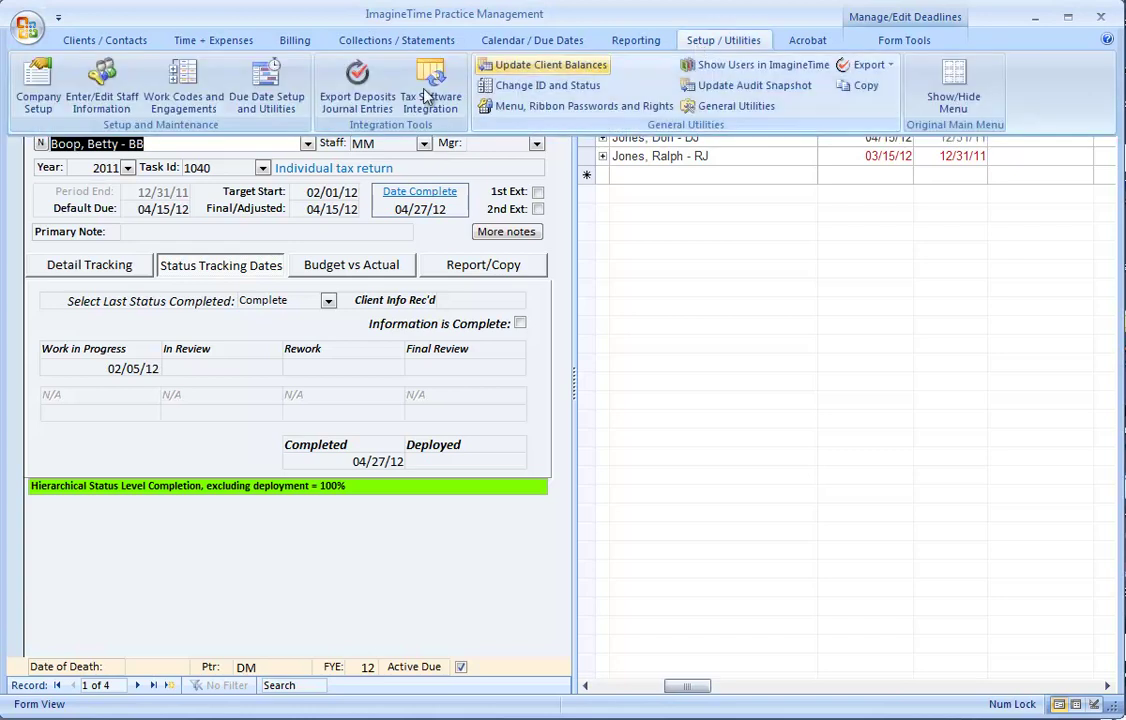
{"action": "left_click", "coordinate": [266, 24]}
{"action": "left_click", "coordinate": [502, 63]}
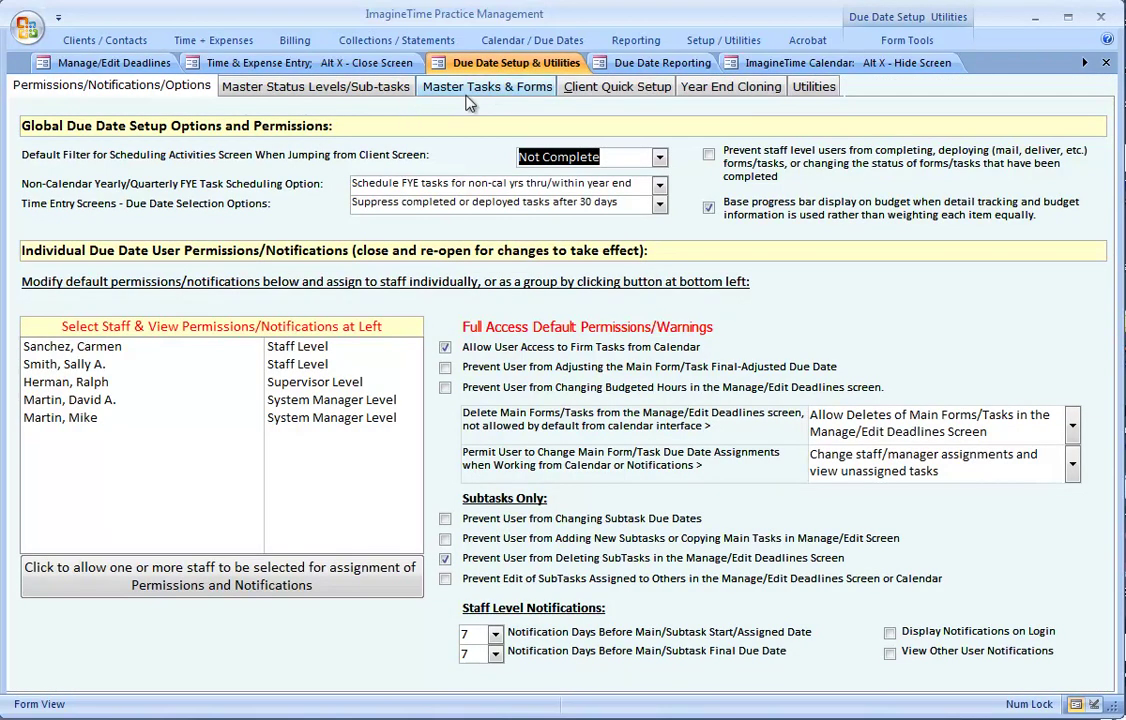
{"action": "left_click", "coordinate": [461, 90]}
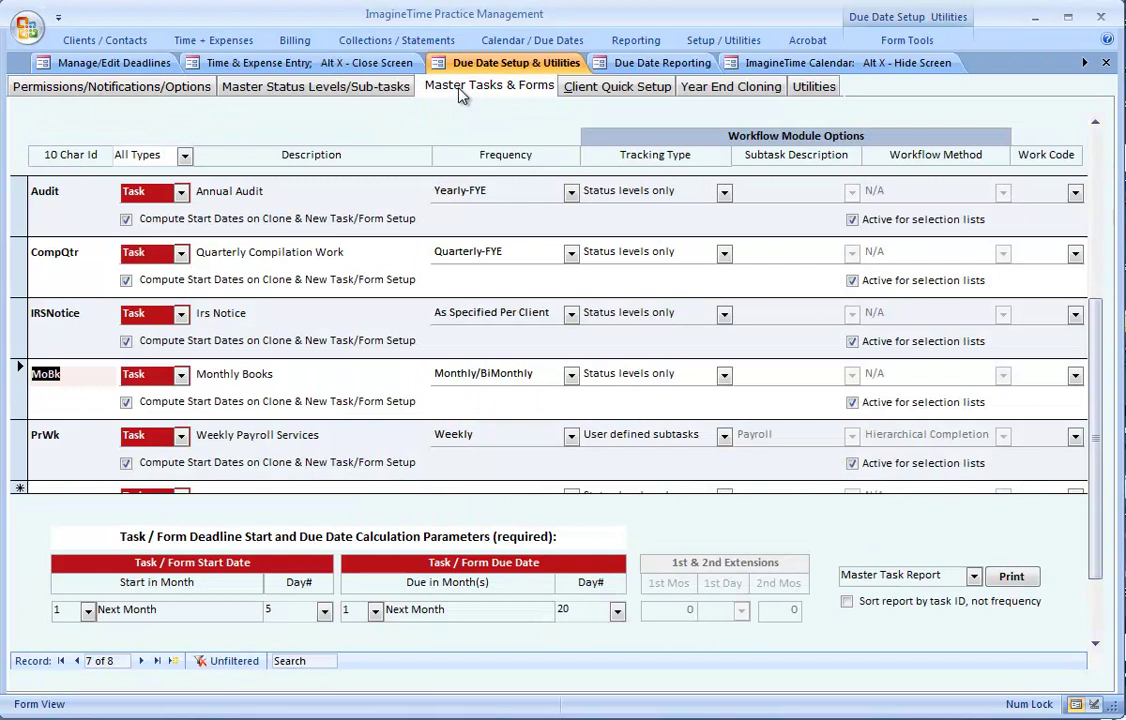
{"action": "left_click", "coordinate": [22, 188]}
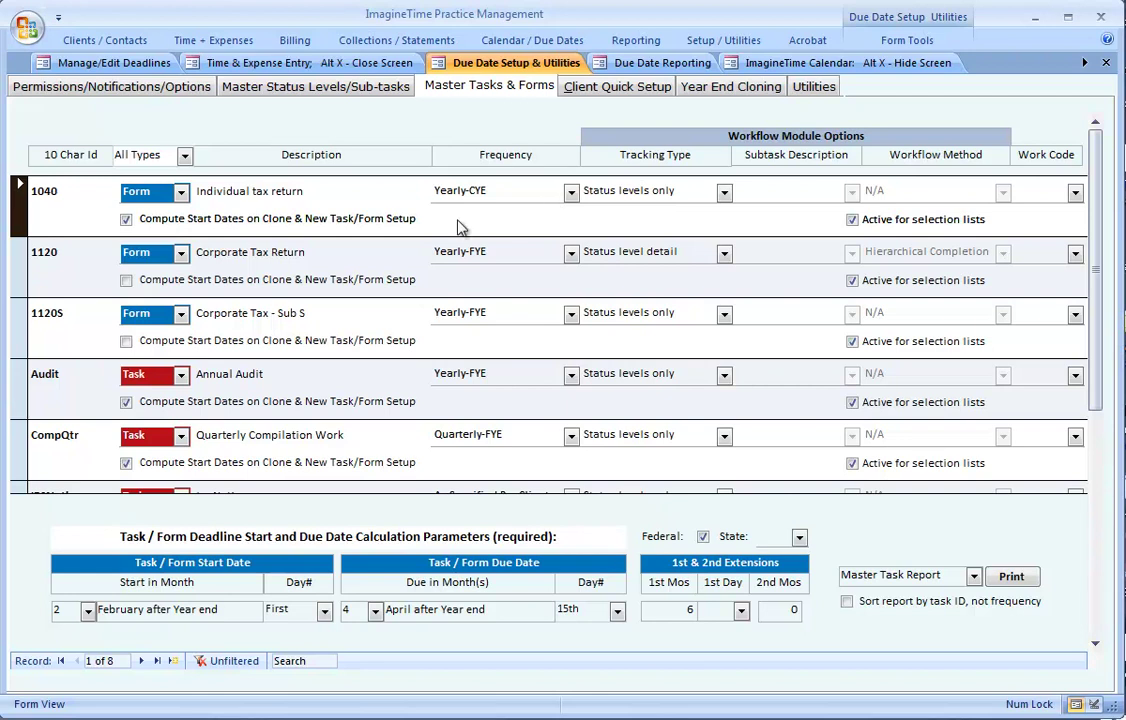
{"action": "left_click", "coordinate": [296, 90]}
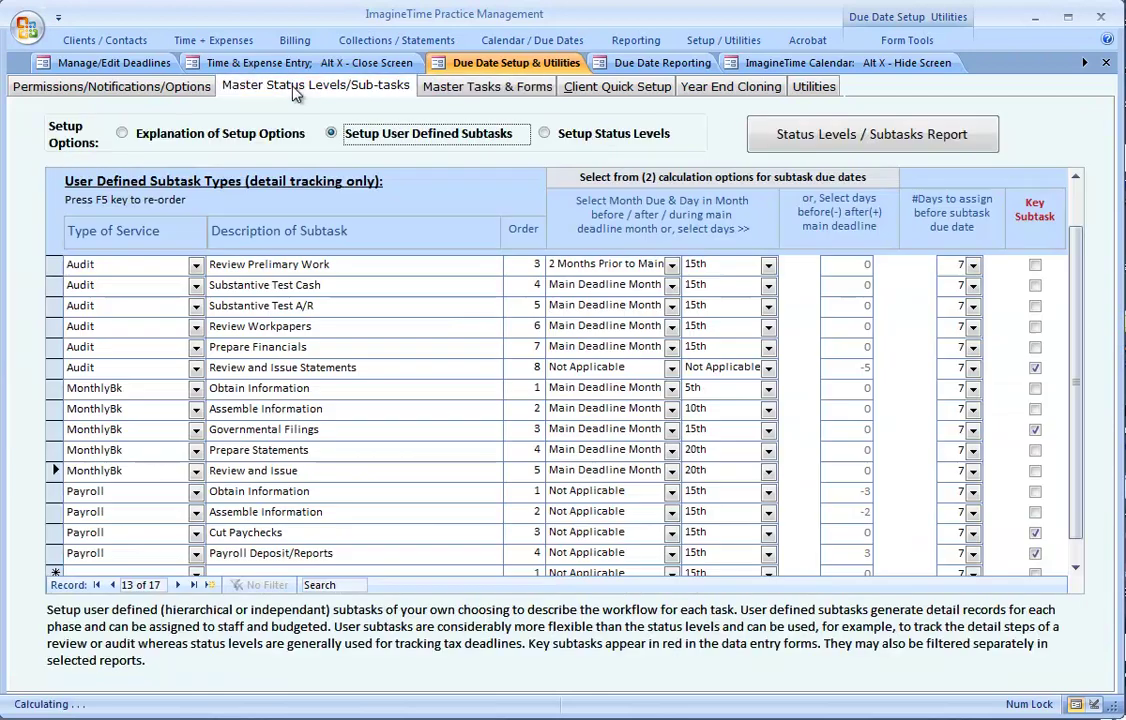
{"action": "left_click", "coordinate": [545, 133]}
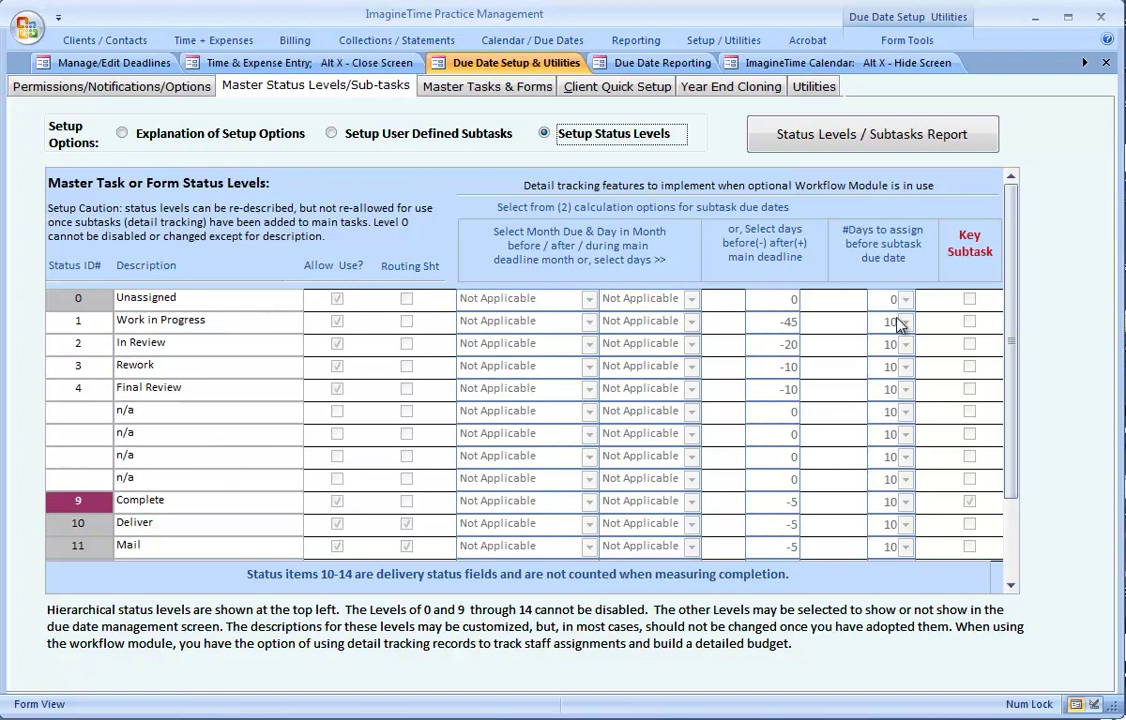
{"action": "left_click_drag", "start_coordinate": [1010, 345], "coordinate": [1010, 375]}
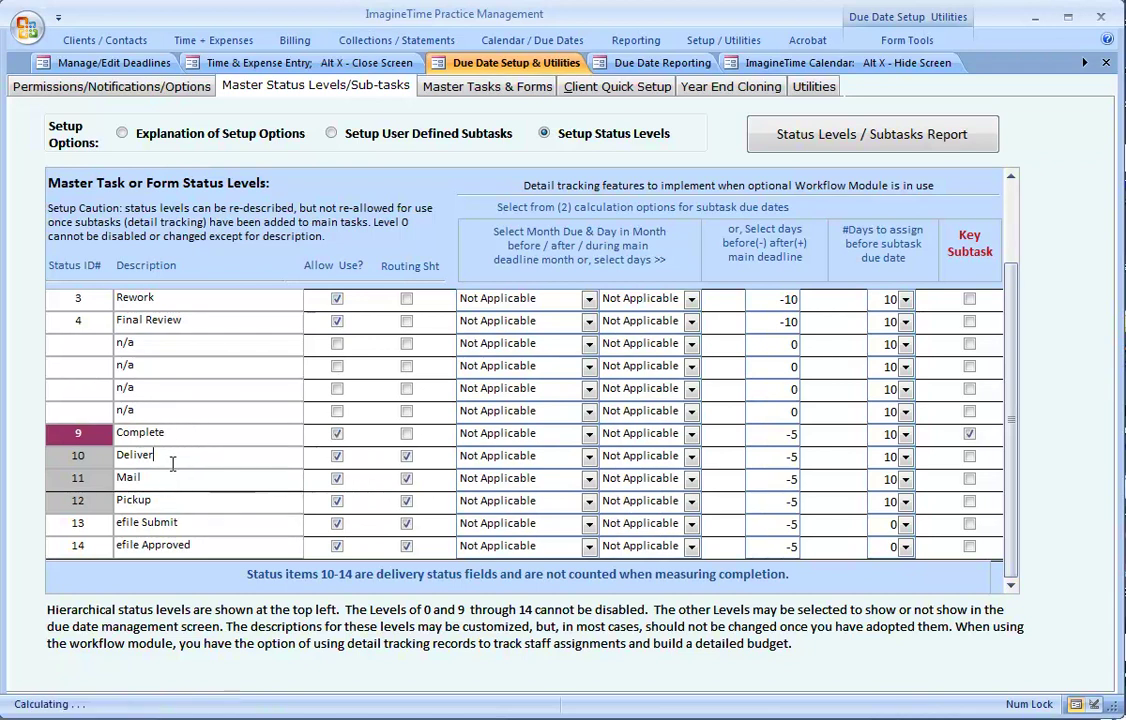
{"action": "left_click", "coordinate": [172, 463]}
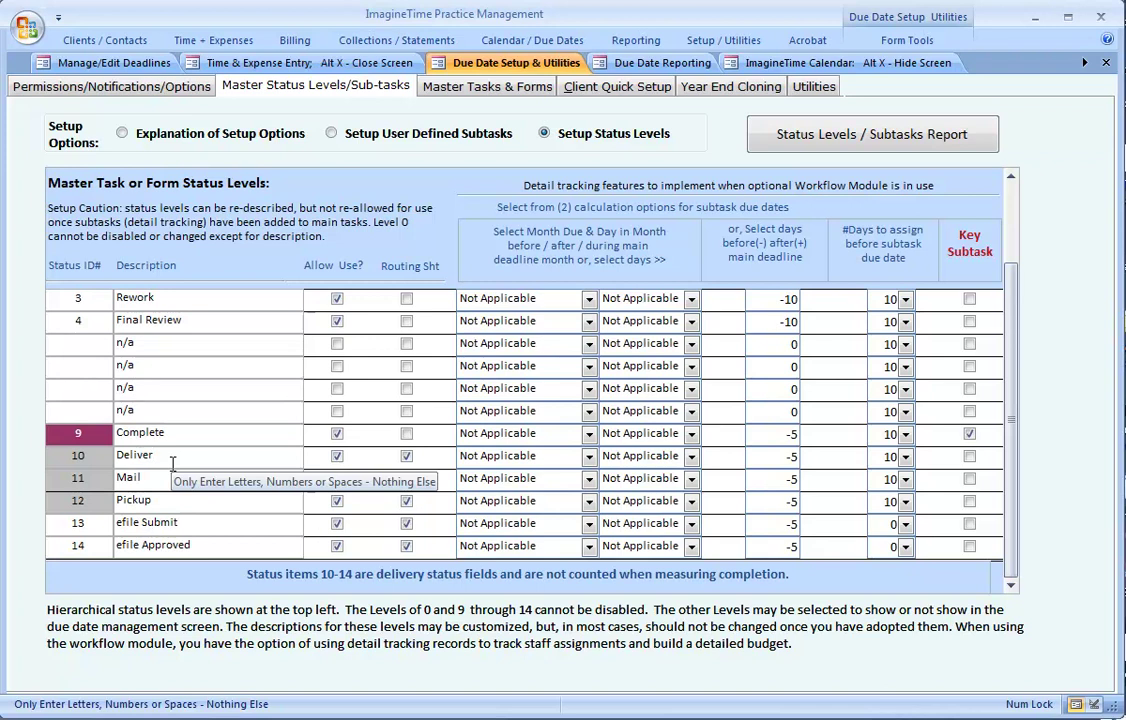
{"action": "scroll", "coordinate": [172, 463], "scroll_direction": "up", "scroll_amount": 1}
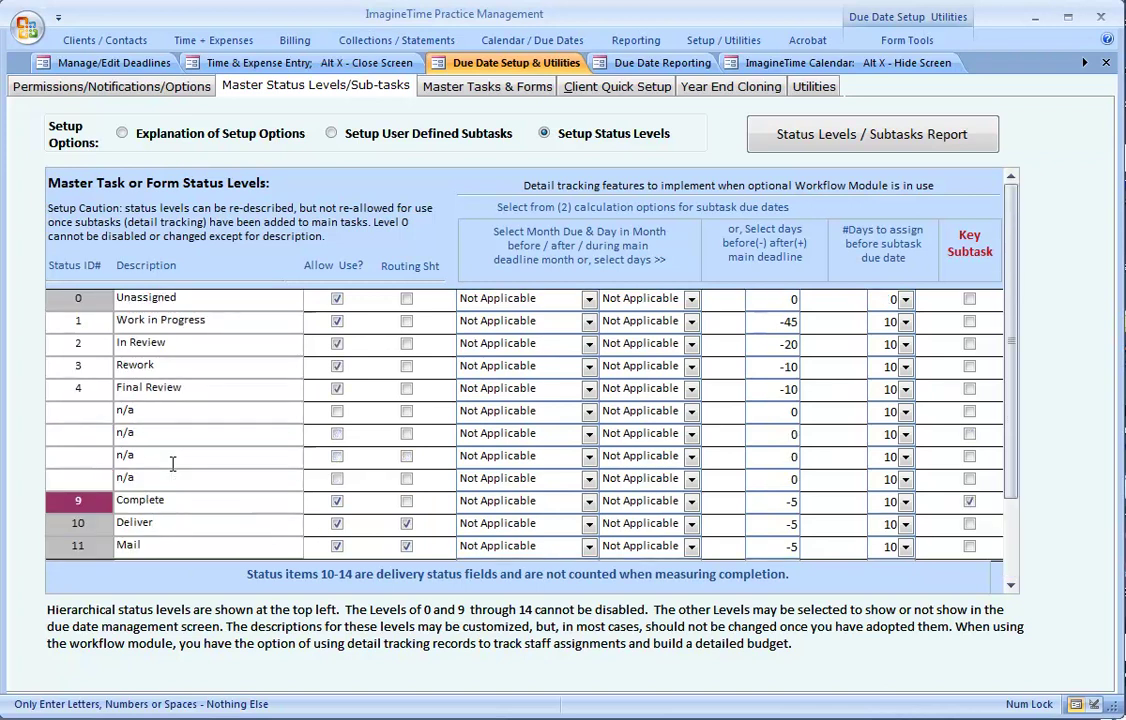
{"action": "left_click", "coordinate": [445, 92]}
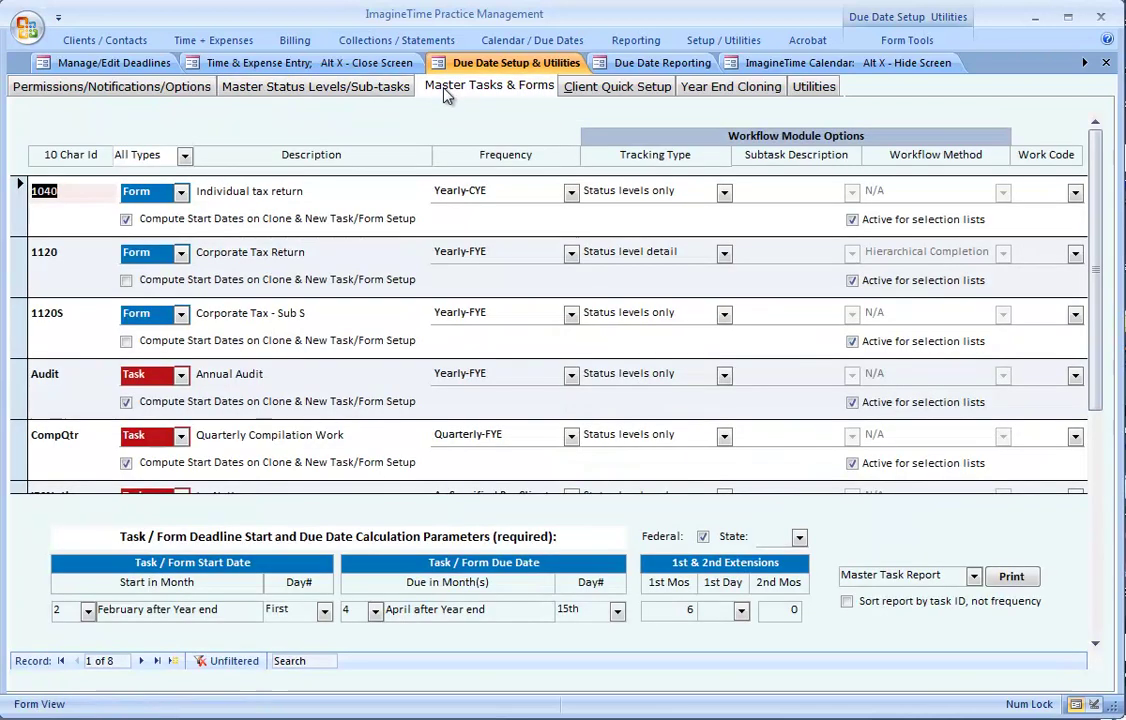
Check the 1040 Tracking Type and Master Status Levels, then return to Manage/Edit Deadlines
{"action": "left_click", "coordinate": [644, 192]}
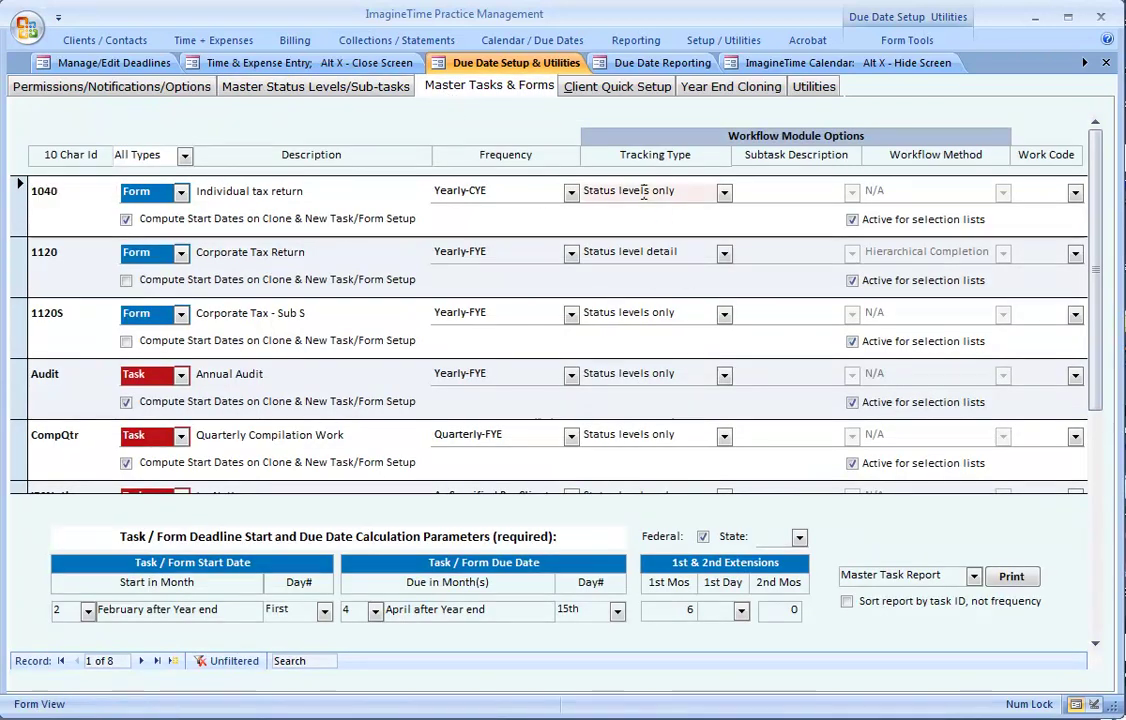
{"action": "left_click", "coordinate": [268, 90]}
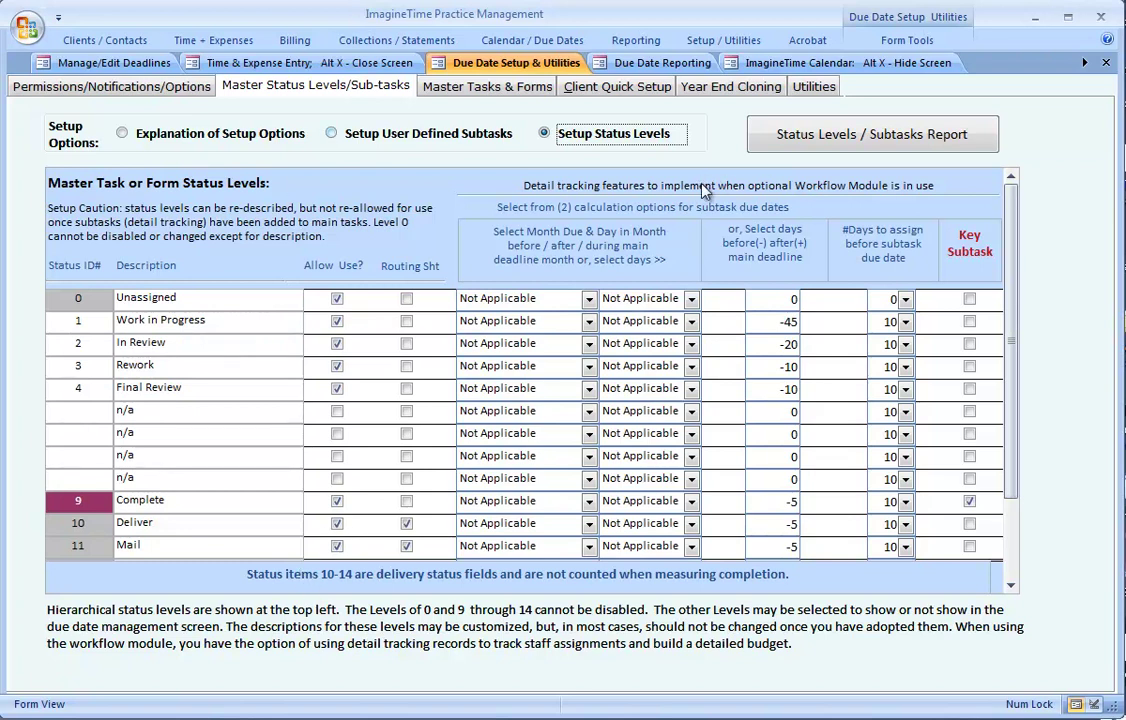
{"action": "left_click", "coordinate": [92, 58]}
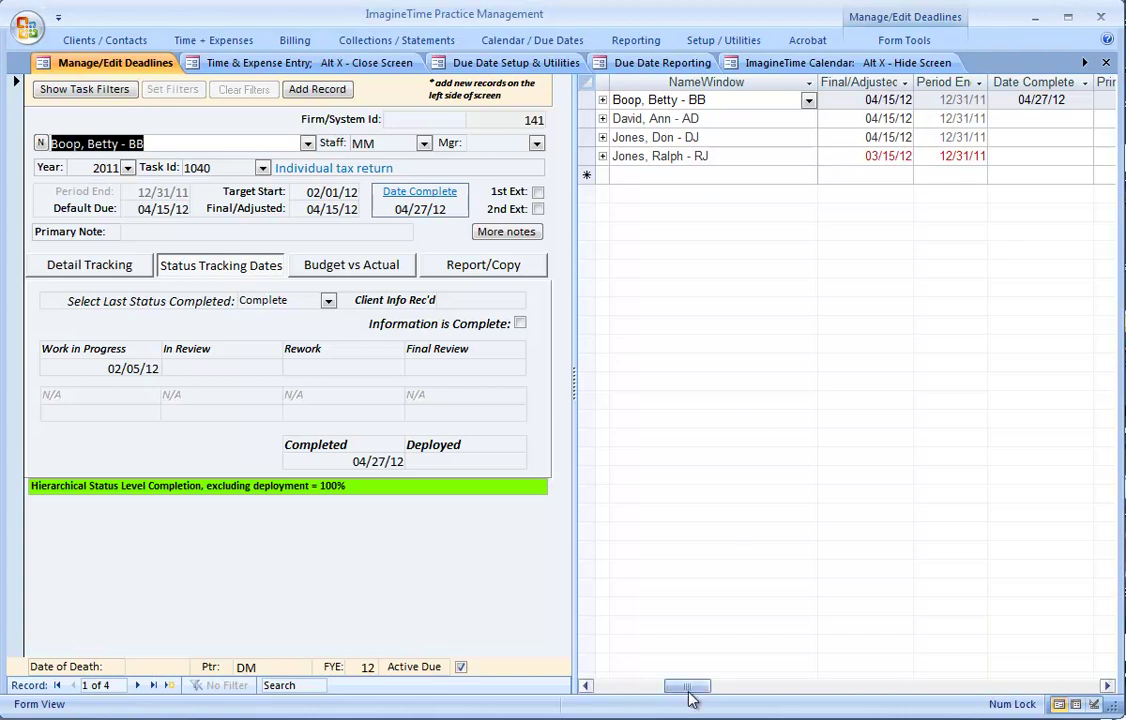
Select the task's completion date, then bring up the Master Status Levels/Sub-tasks setup
{"action": "left_click_drag", "start_coordinate": [688, 686], "coordinate": [637, 688]}
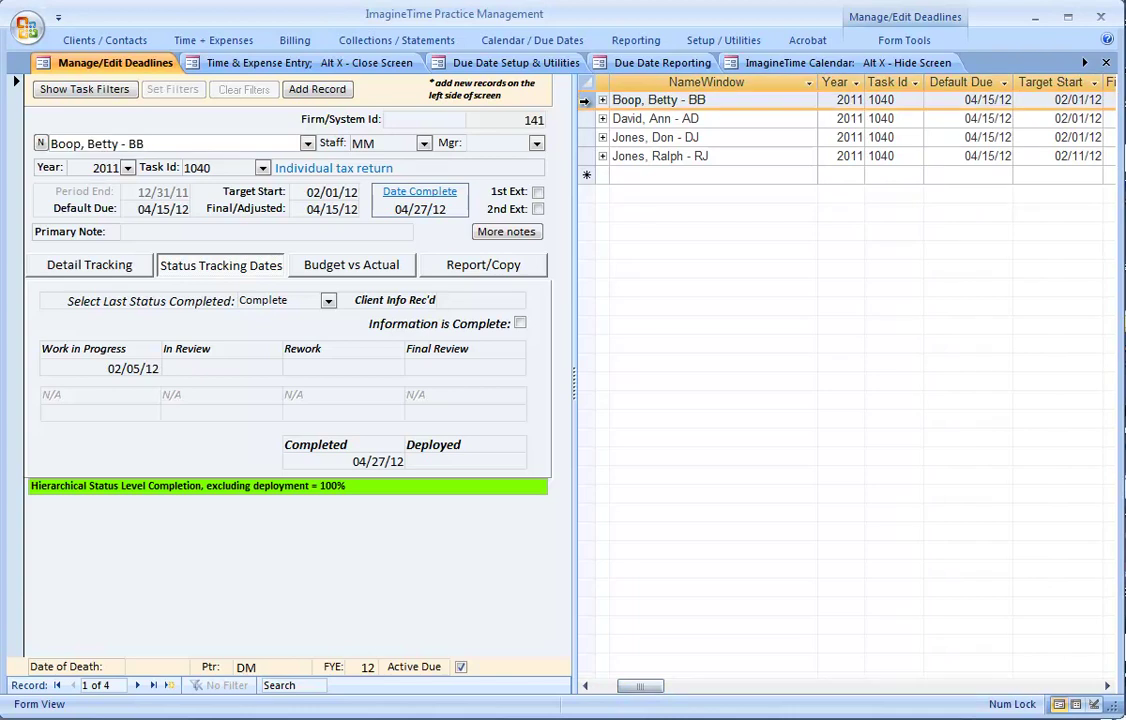
{"action": "left_click", "coordinate": [403, 211]}
{"action": "double_click", "coordinate": [403, 211]}
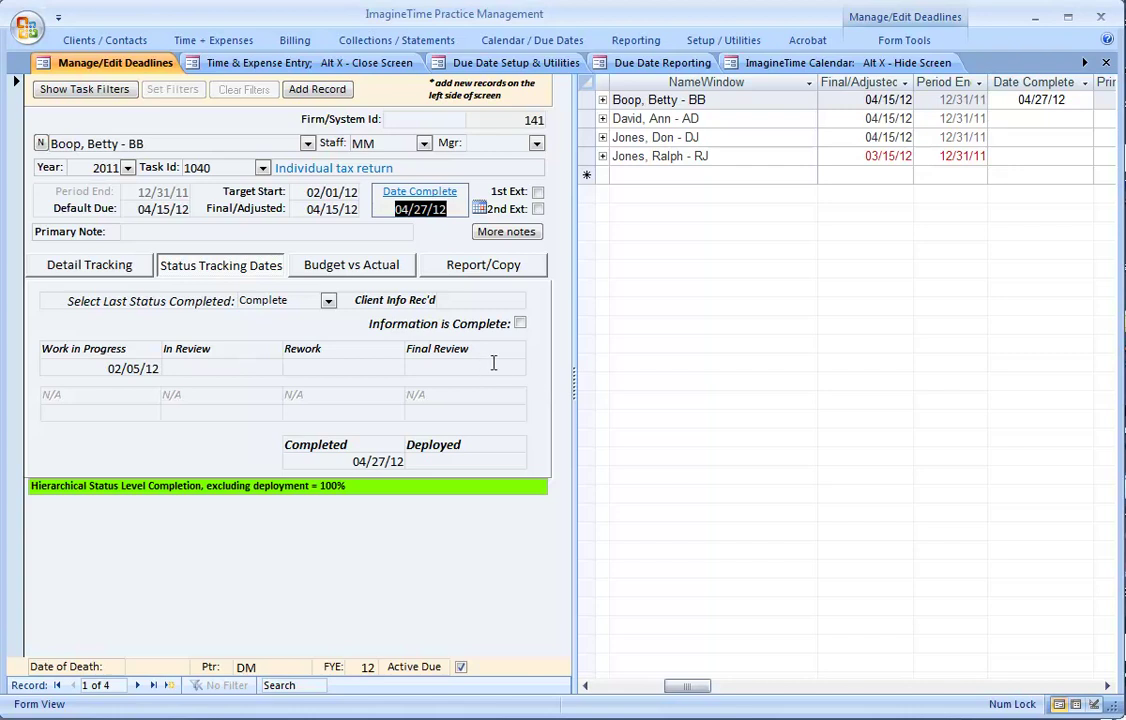
{"action": "left_click", "coordinate": [500, 62]}
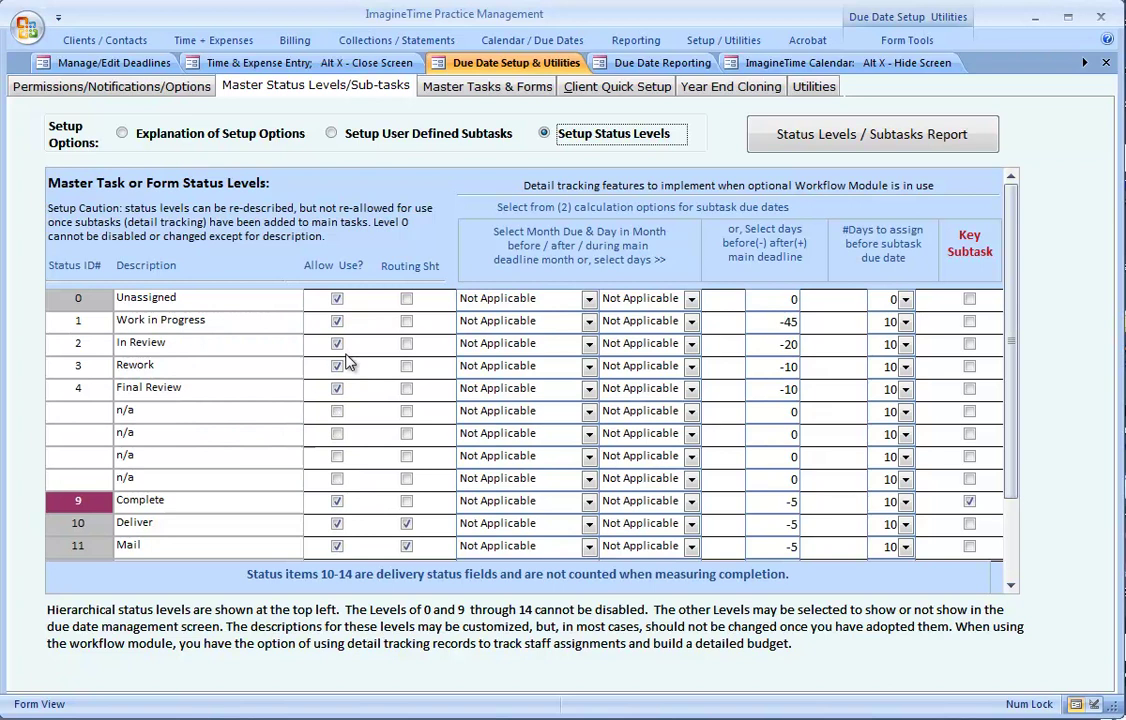
Switch between status level setup and Manage/Edit Deadlines, ending on the four 1040 deadlines
{"action": "left_click", "coordinate": [152, 66]}
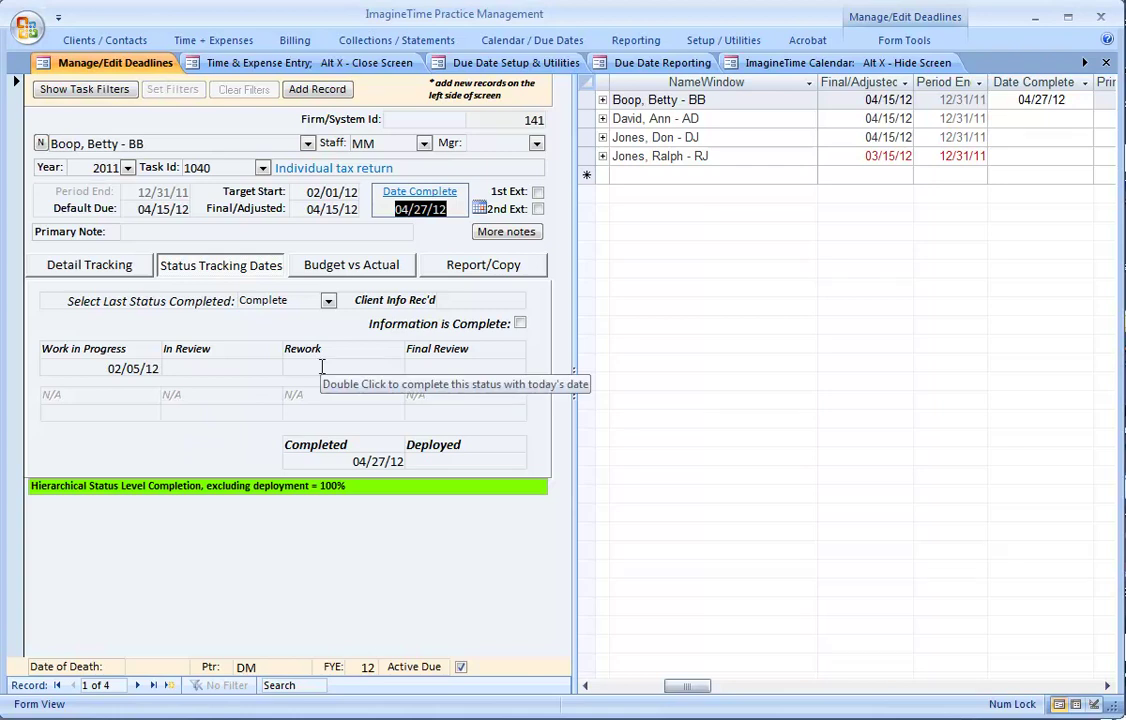
{"action": "left_click", "coordinate": [445, 62]}
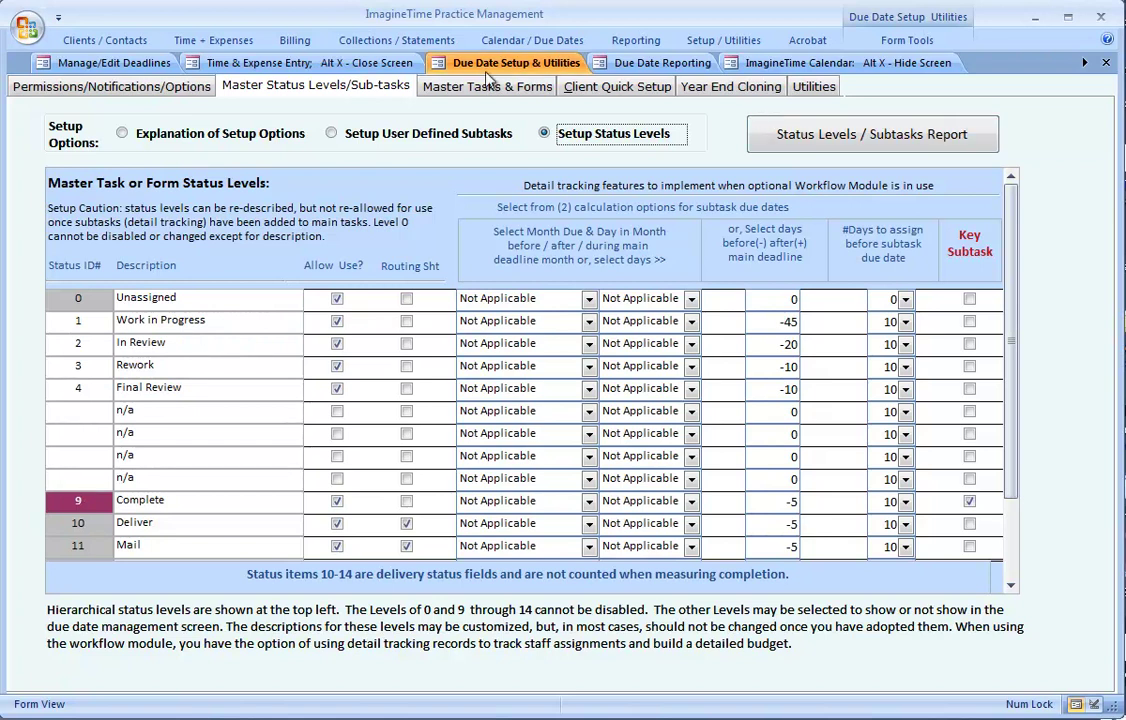
{"action": "left_click", "coordinate": [104, 64]}
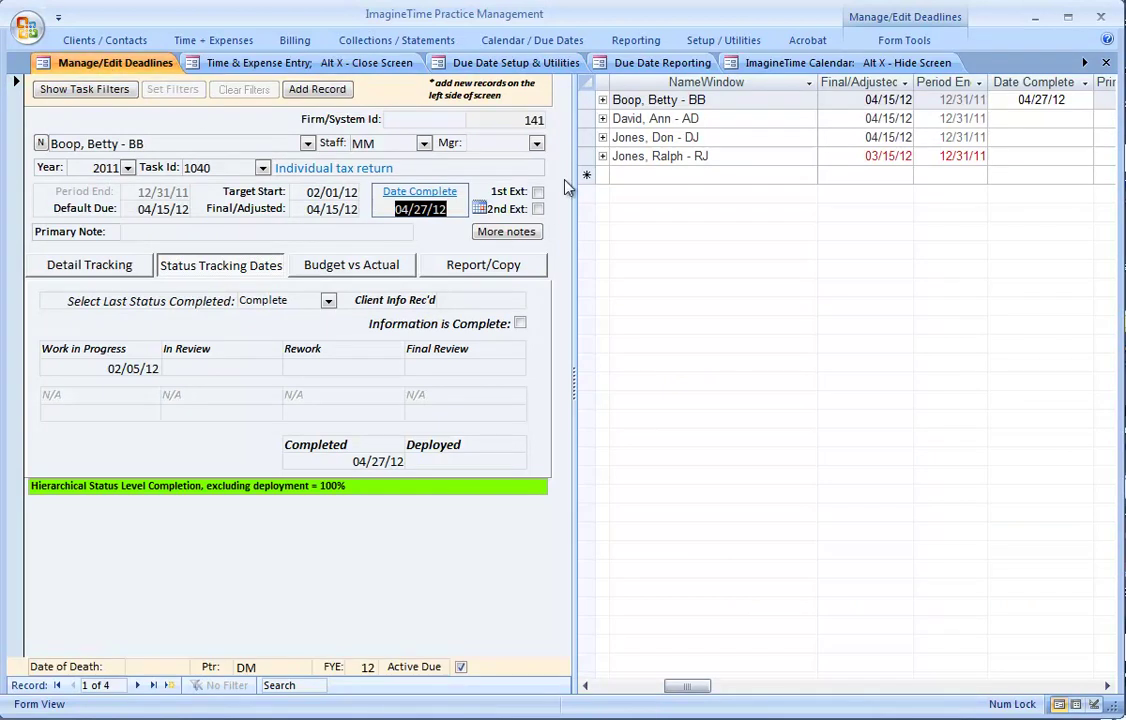
Review the second, third and fourth clients' 1040 records and their completion dates
{"action": "left_click", "coordinate": [589, 120]}
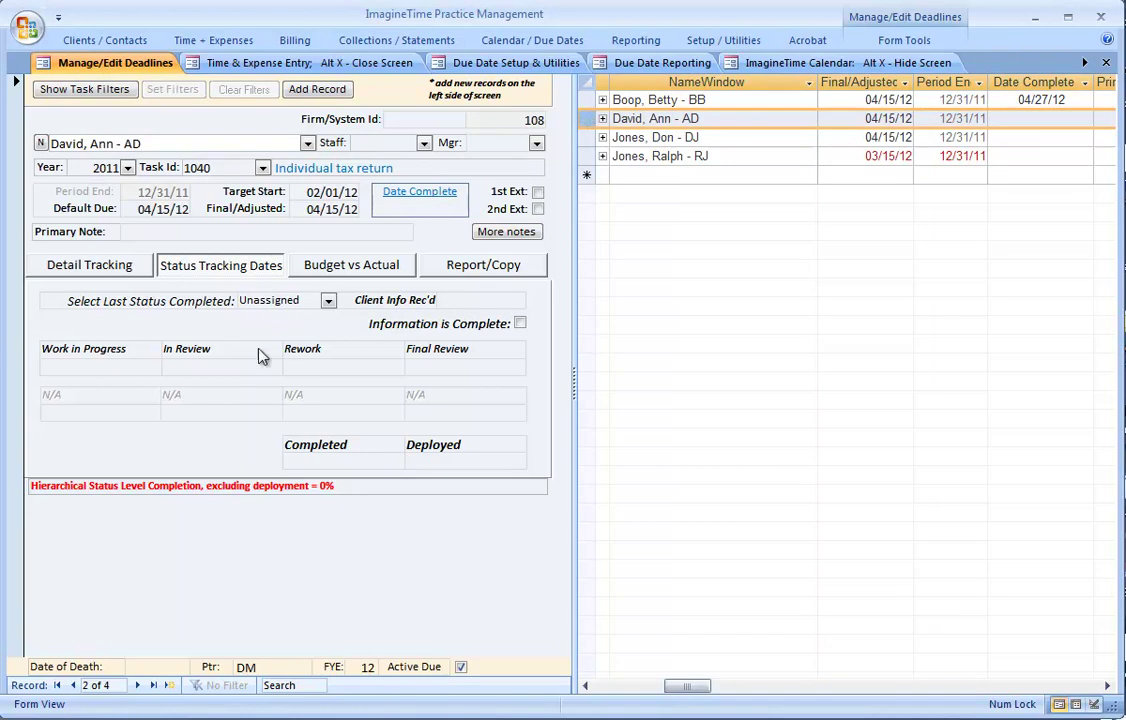
{"action": "left_click", "coordinate": [583, 137]}
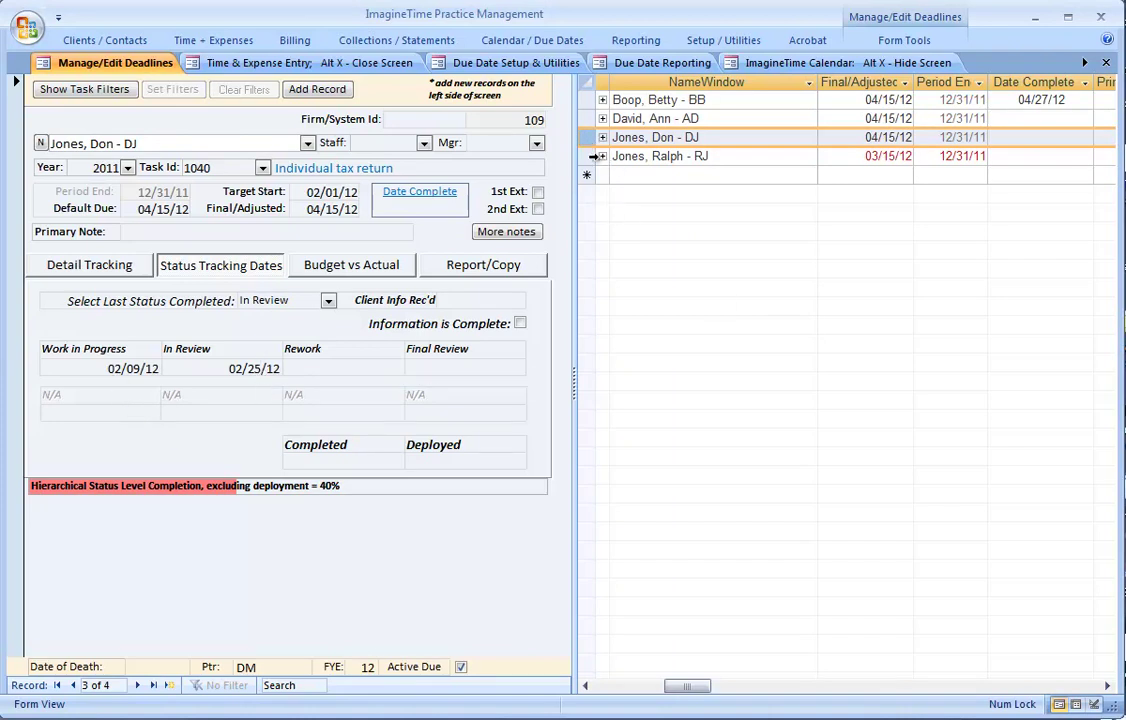
{"action": "left_click", "coordinate": [586, 156]}
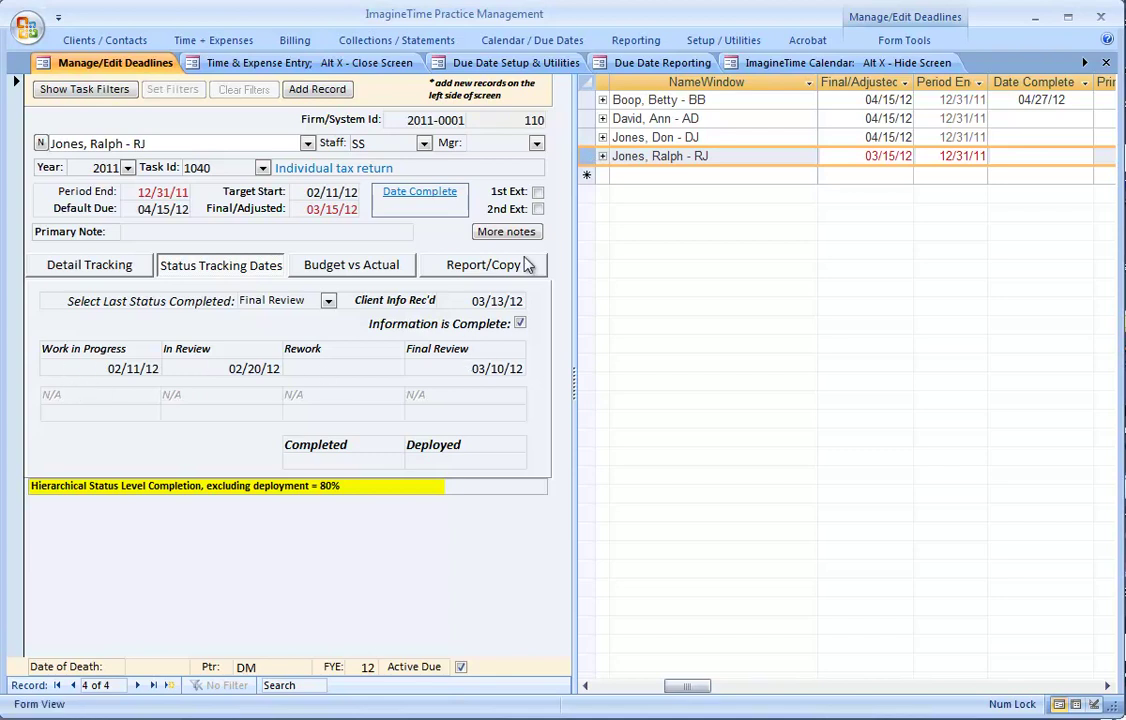
{"action": "left_click", "coordinate": [409, 206]}
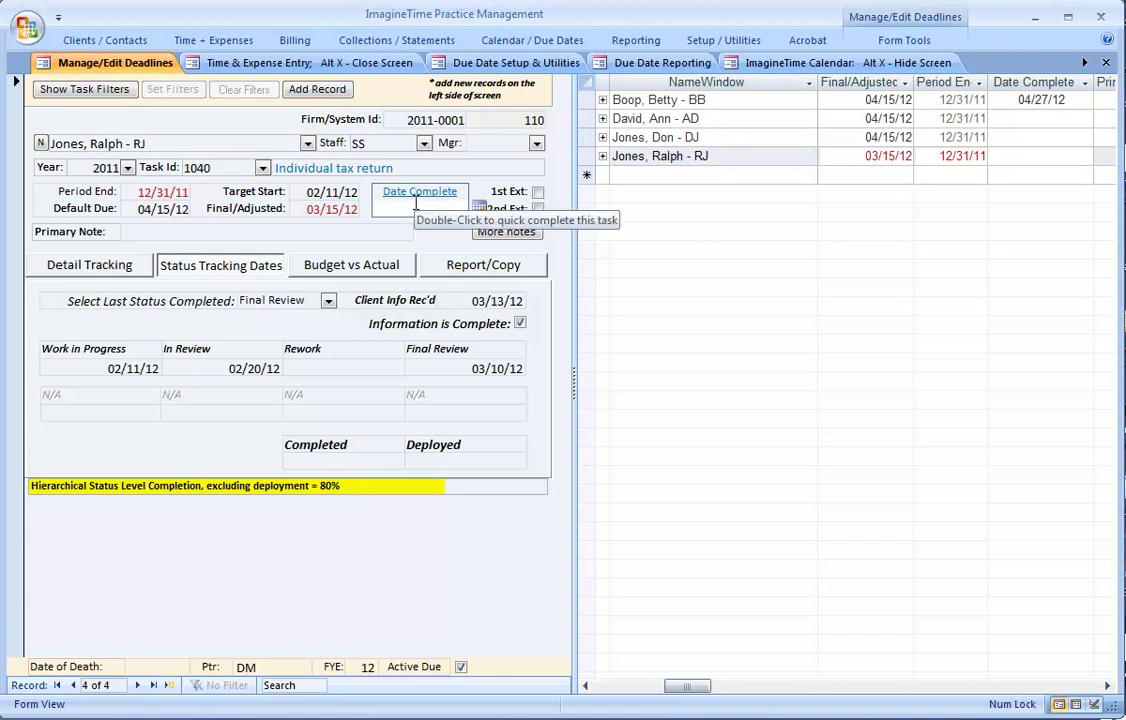
Stamp 04/27/12 as the Work in Progress date on the second client's 1040
{"action": "left_click", "coordinate": [588, 119]}
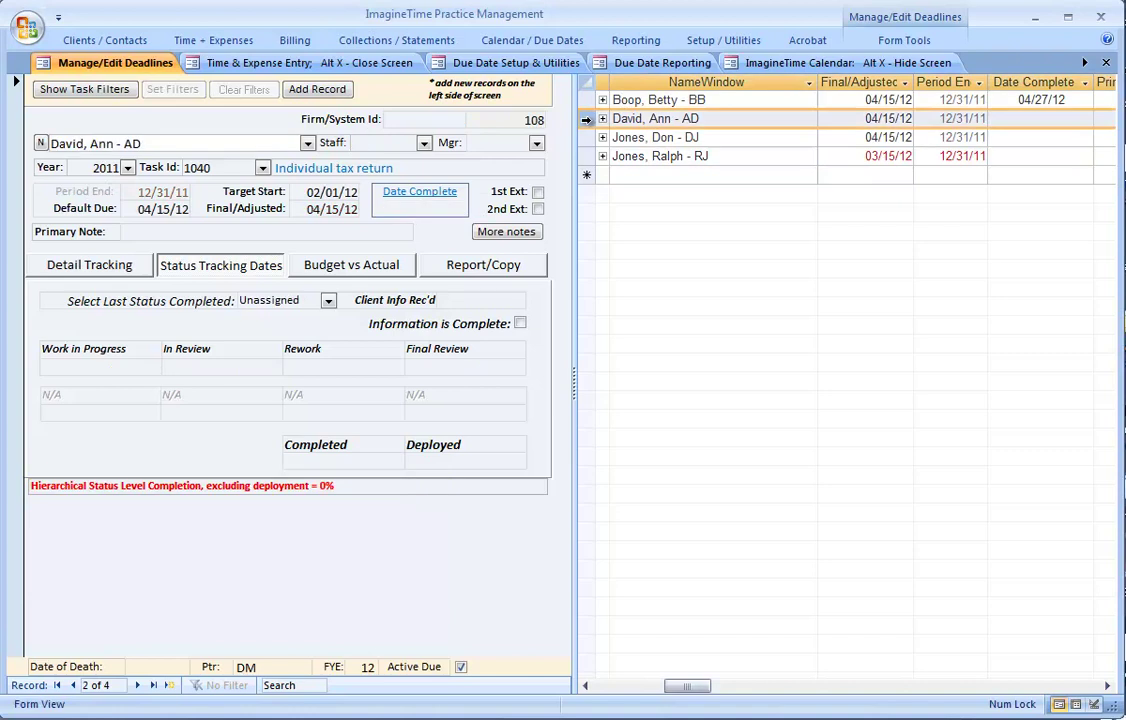
{"action": "left_click", "coordinate": [90, 369]}
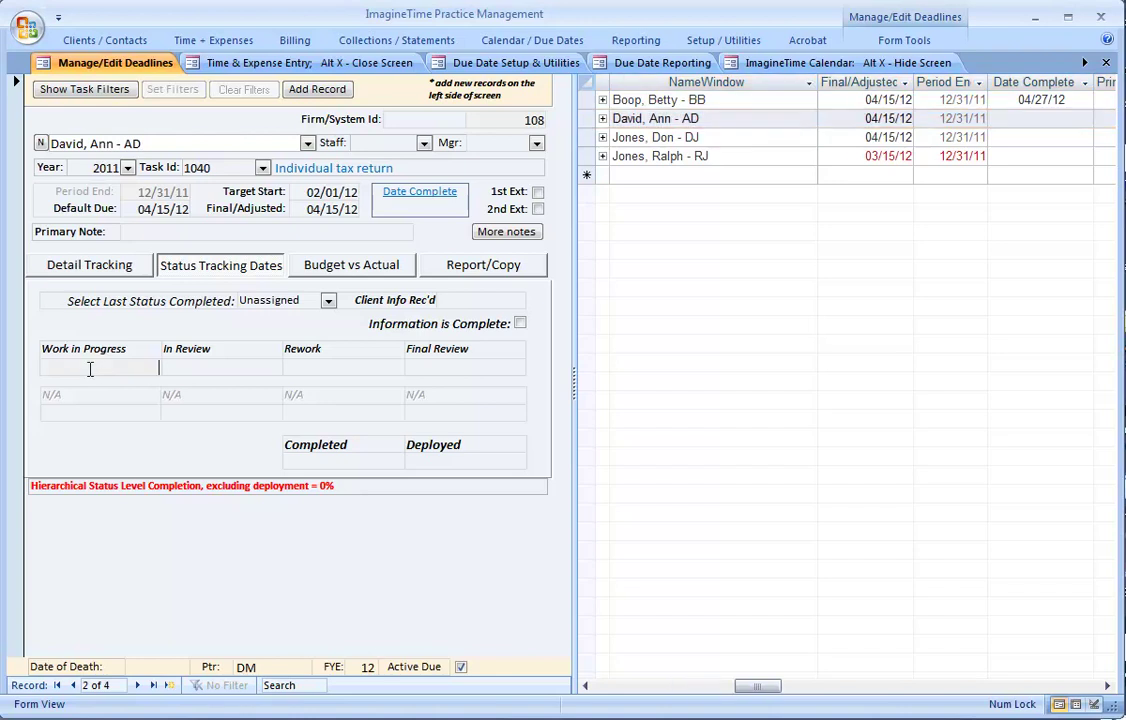
{"action": "double_click", "coordinate": [90, 369]}
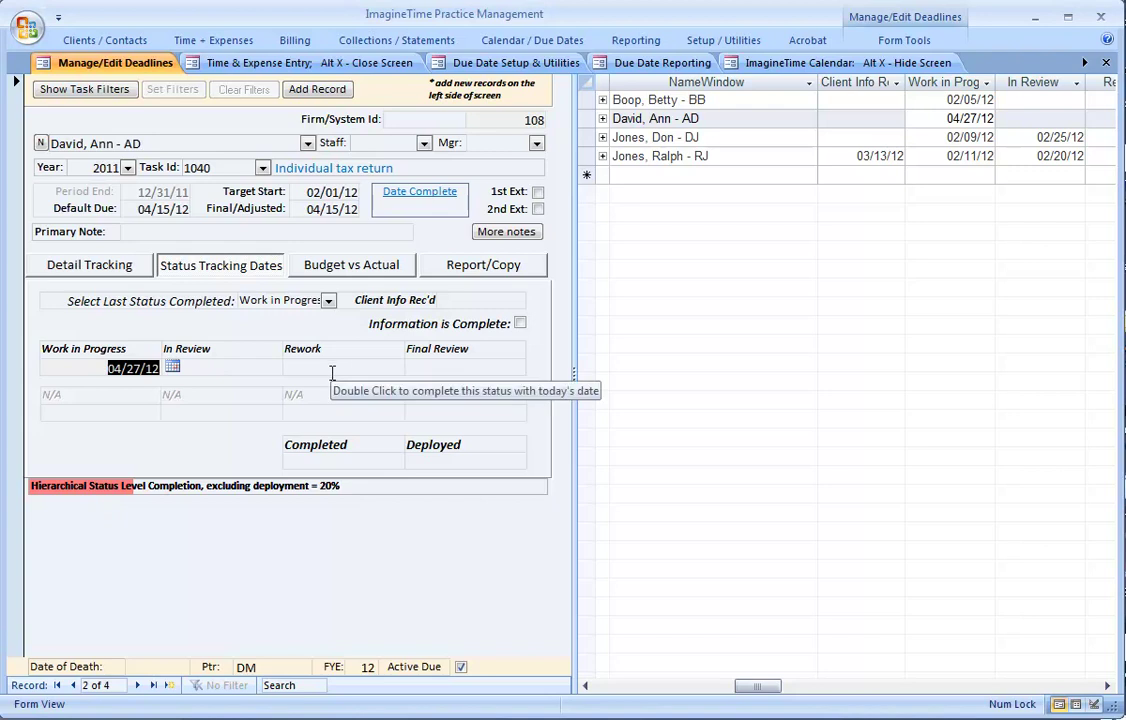
Put the 1040 on first extension and update the Final/Adjust date to 10/15/12
{"action": "left_click", "coordinate": [537, 193]}
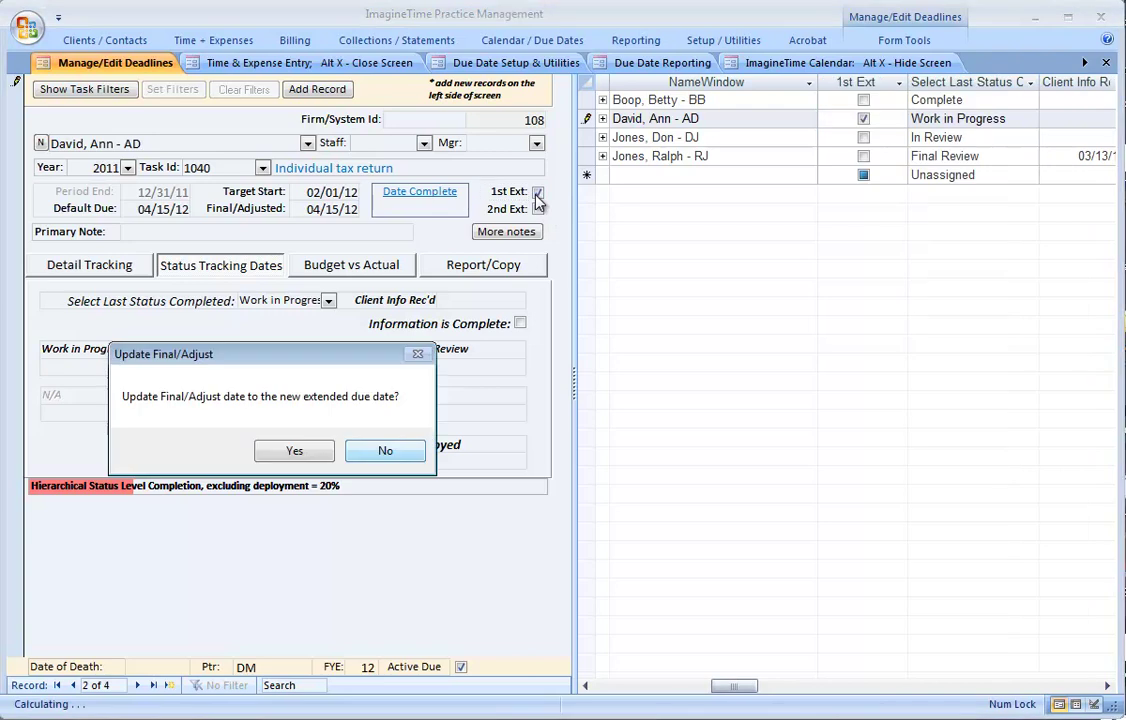
{"action": "left_click", "coordinate": [309, 456]}
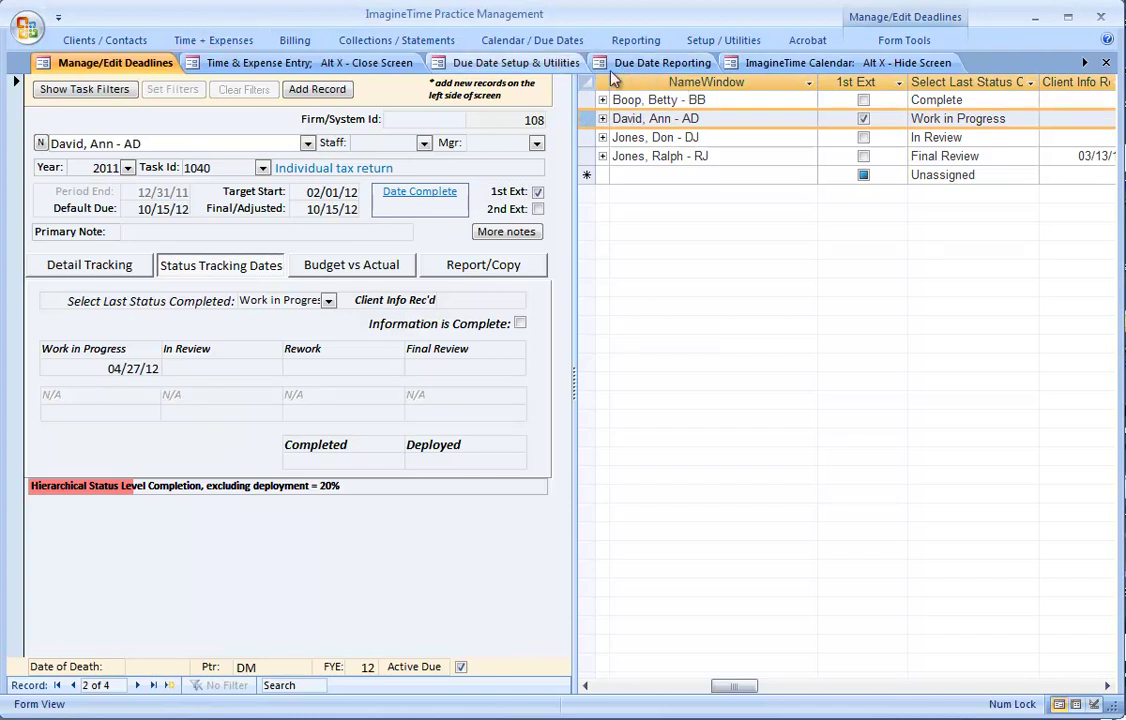
Open the Due Date Reporting screen, browsing the calendar and reporting ribbons
{"action": "left_click", "coordinate": [678, 65]}
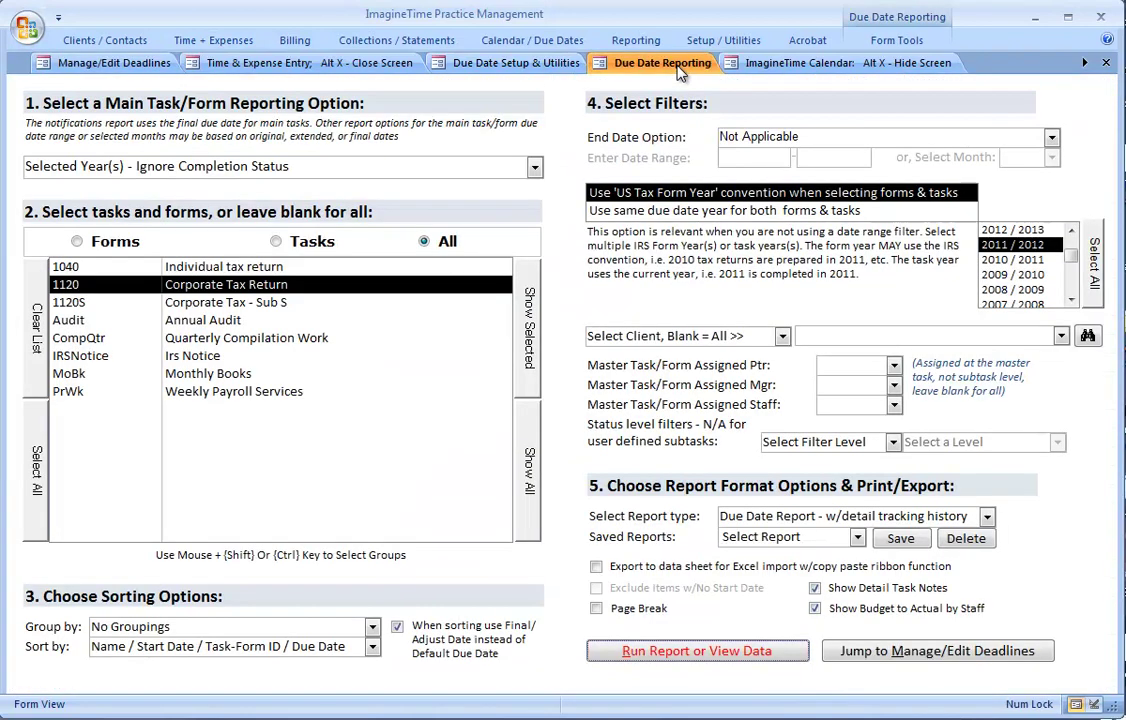
{"action": "left_click", "coordinate": [489, 45]}
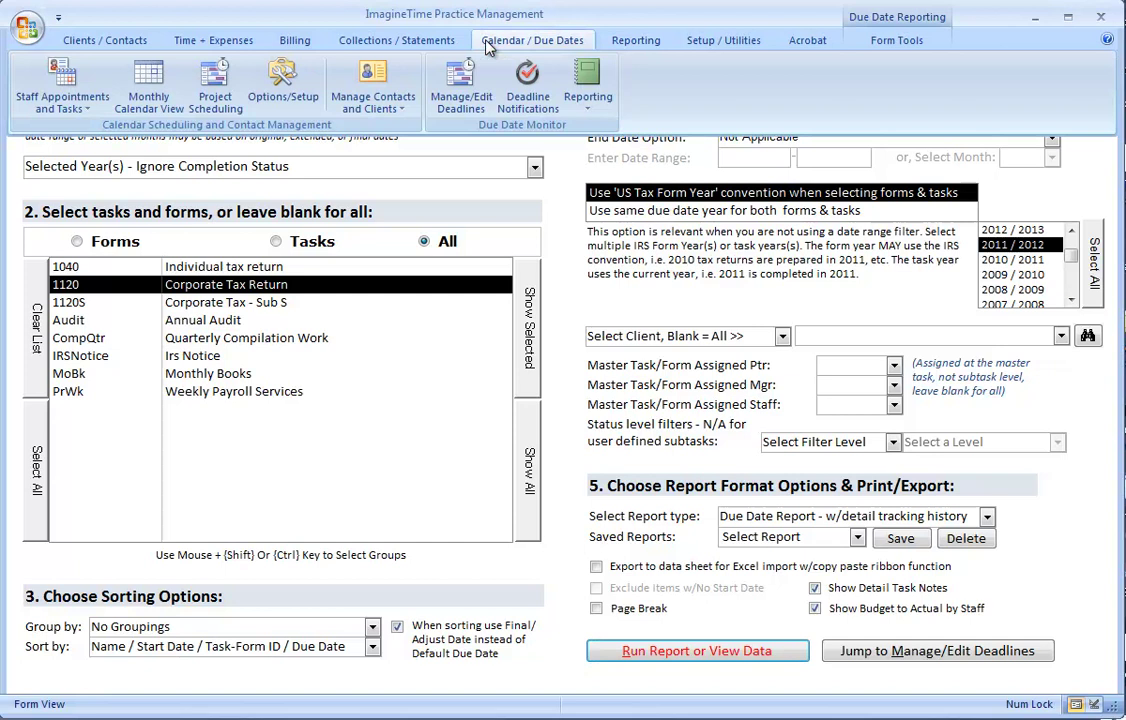
{"action": "left_click", "coordinate": [634, 42]}
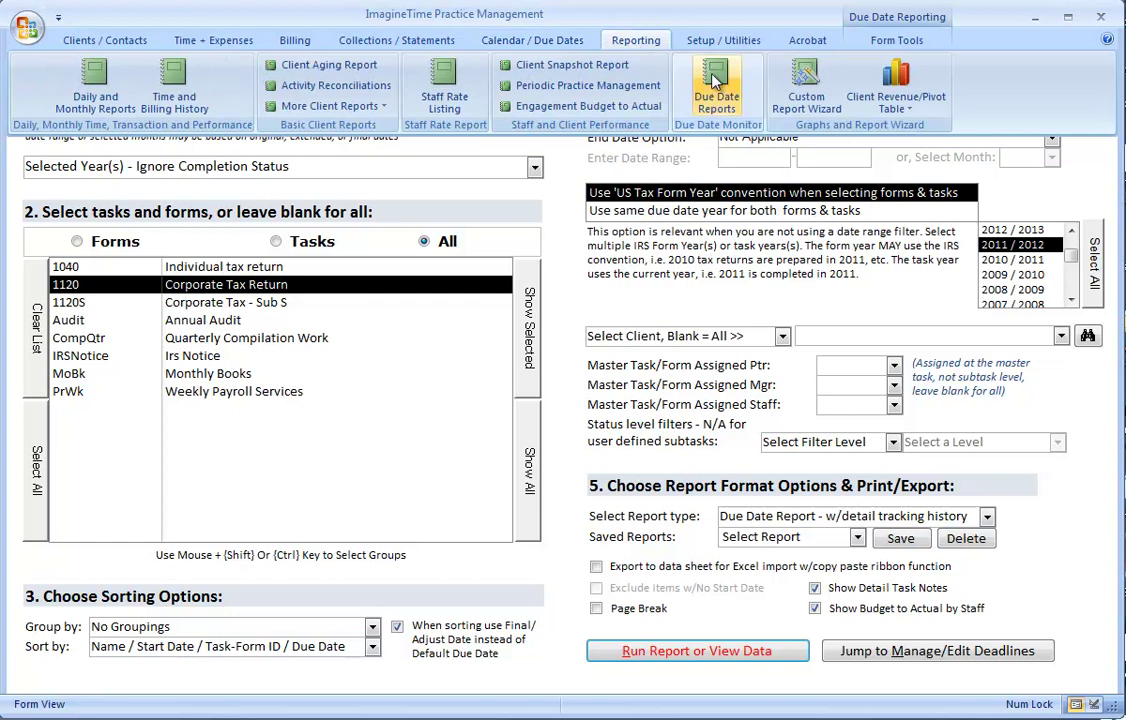
{"action": "left_click", "coordinate": [505, 40]}
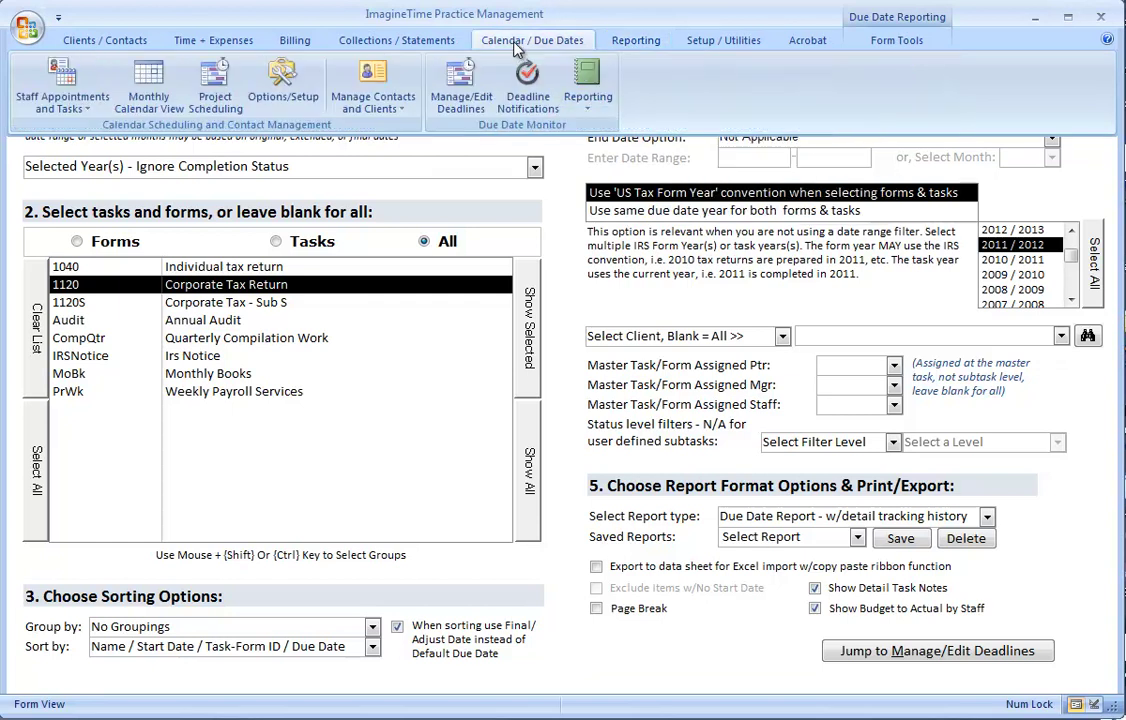
{"action": "left_click", "coordinate": [430, 16]}
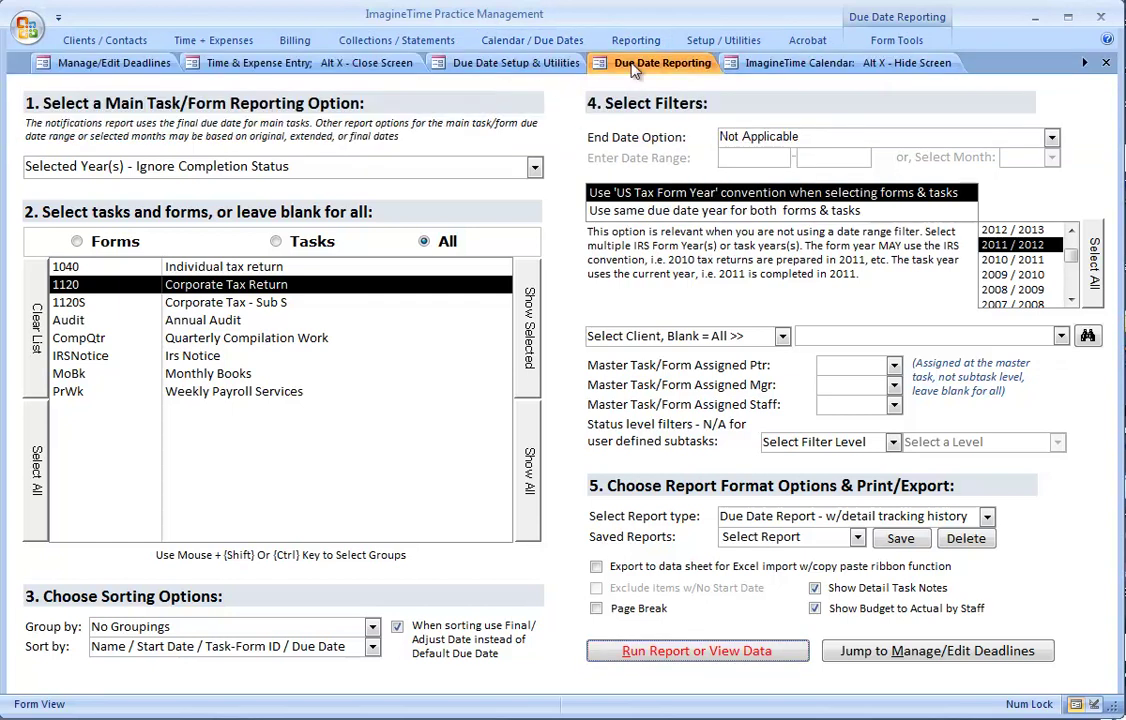
Pick the 1040 task and set report type to Status Levels Report - no tracking detail
{"action": "left_click", "coordinate": [630, 65]}
{"action": "left_click", "coordinate": [535, 168]}
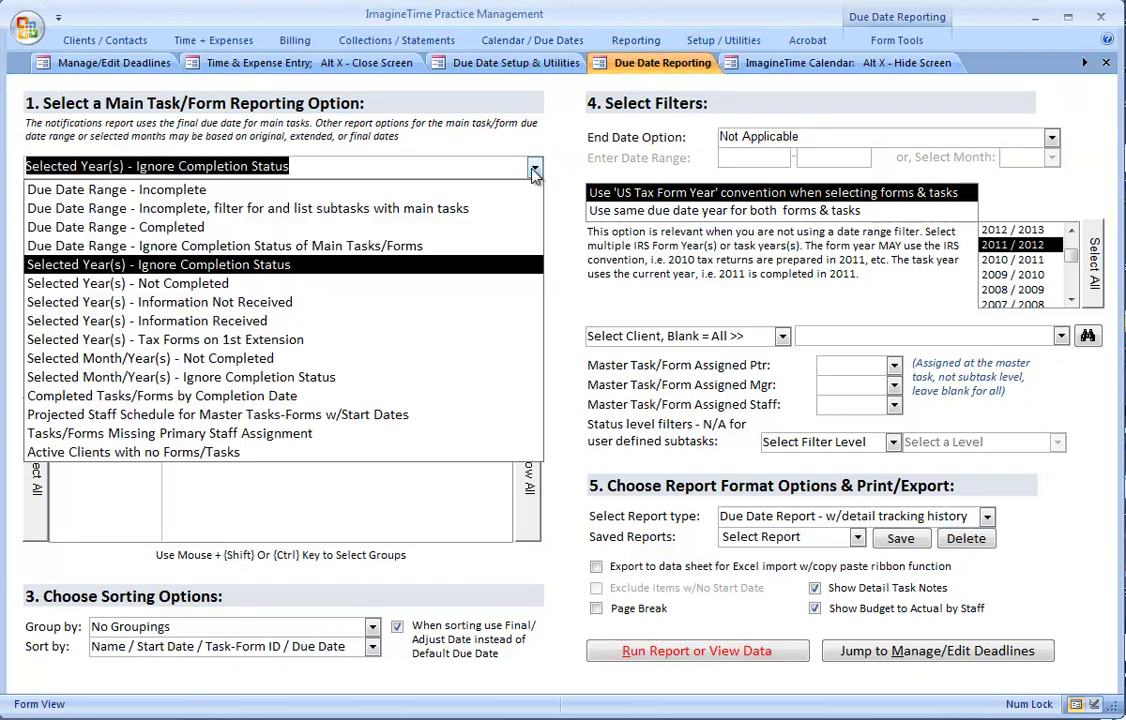
{"action": "left_click", "coordinate": [535, 170]}
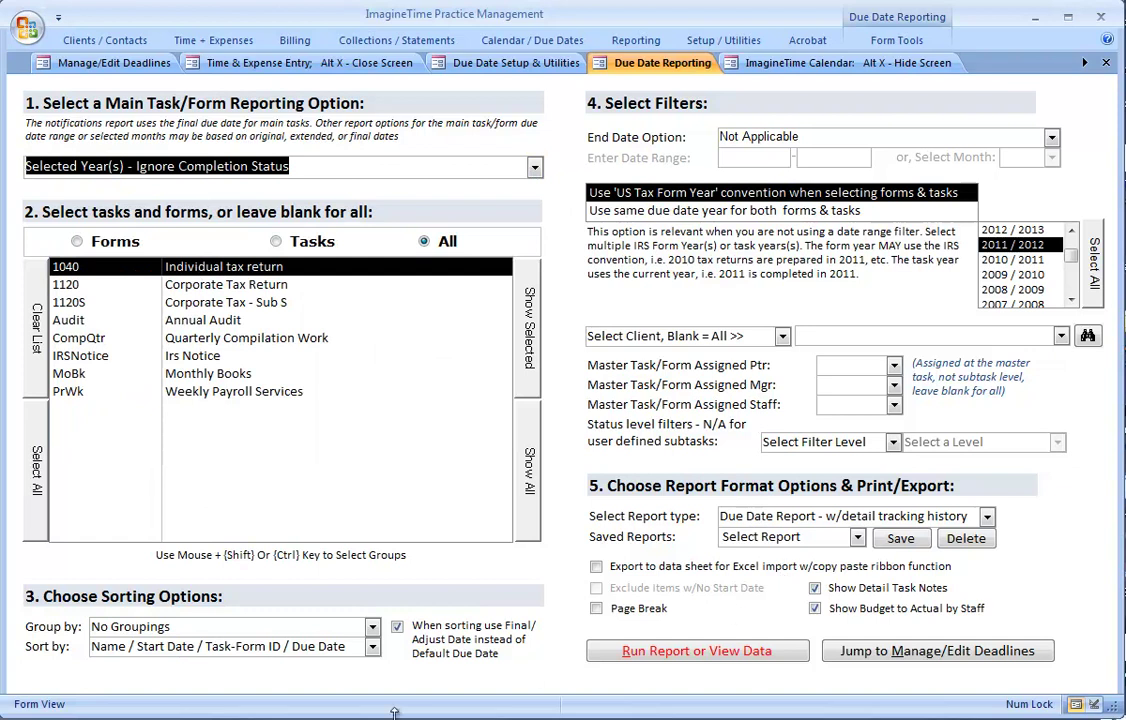
{"action": "left_click", "coordinate": [372, 647]}
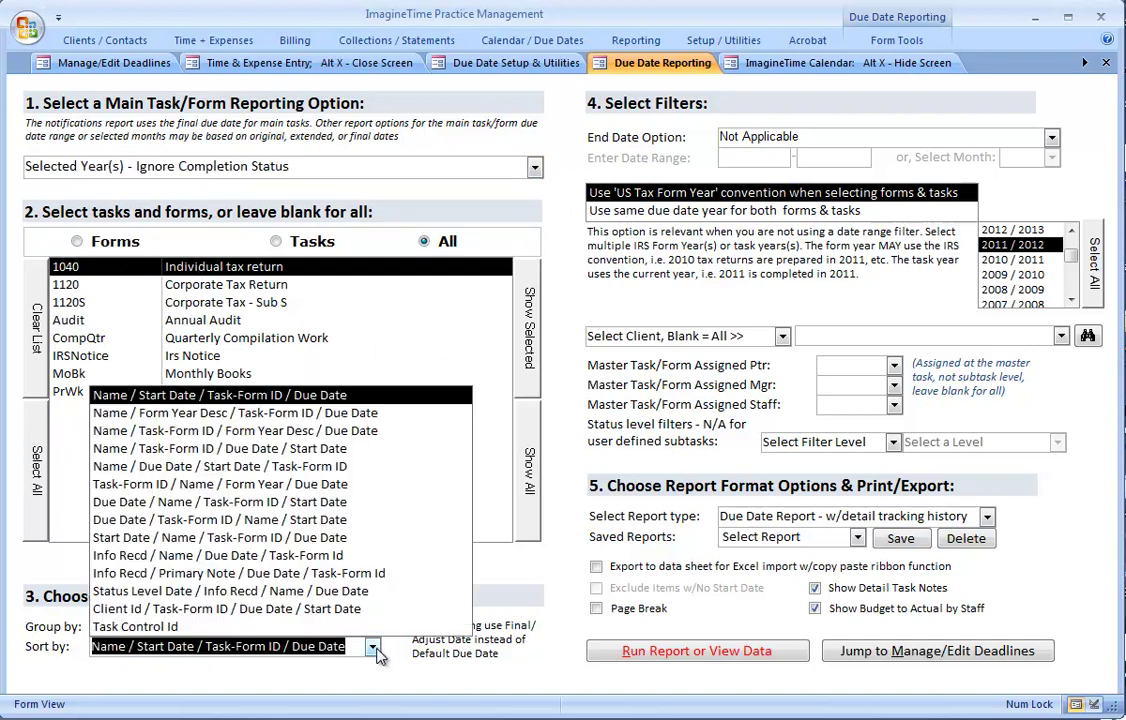
{"action": "left_click", "coordinate": [372, 647]}
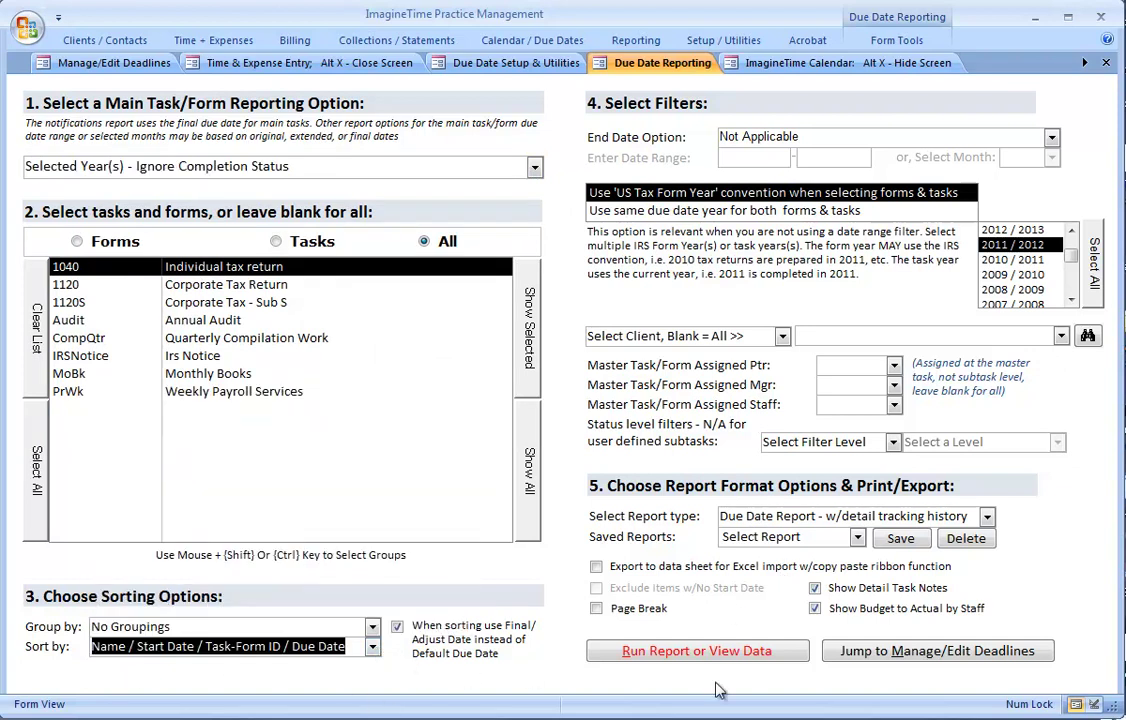
{"action": "left_click", "coordinate": [987, 517]}
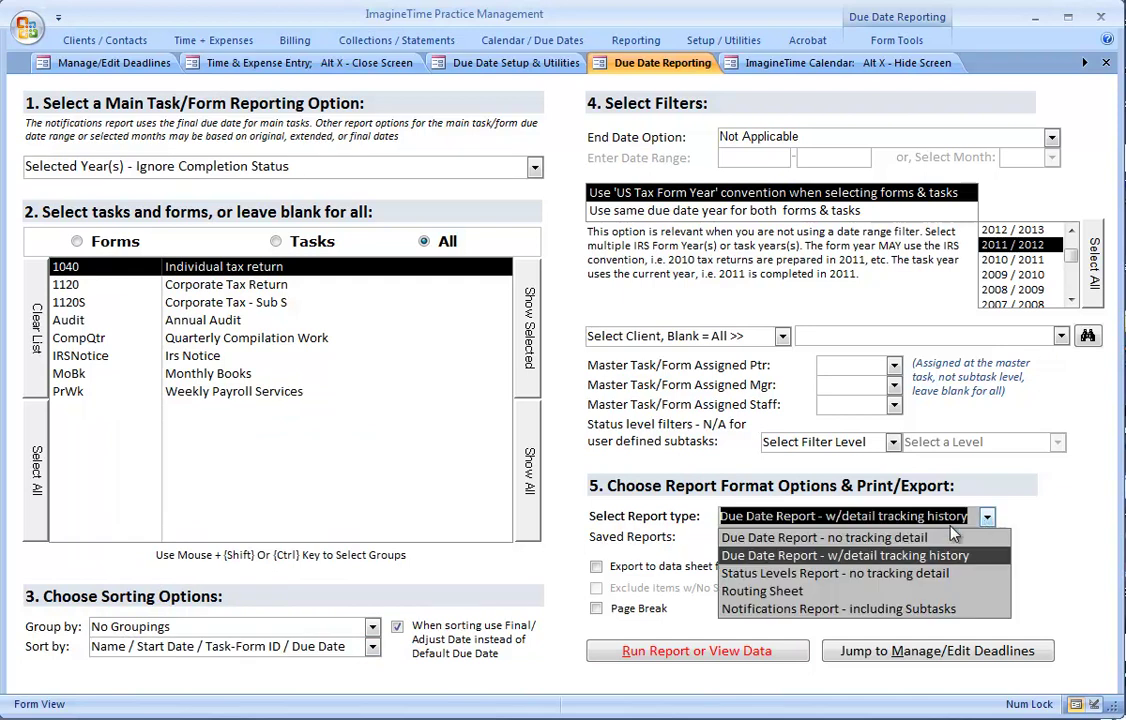
{"action": "left_click", "coordinate": [754, 580]}
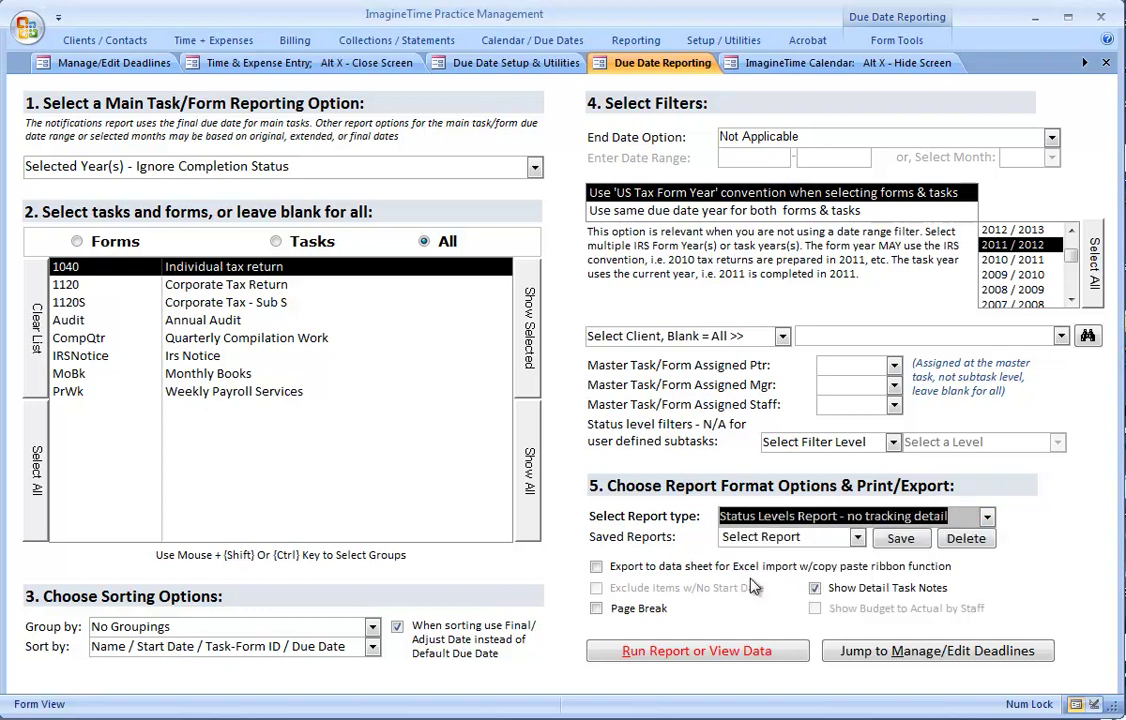
{"action": "left_click", "coordinate": [857, 539]}
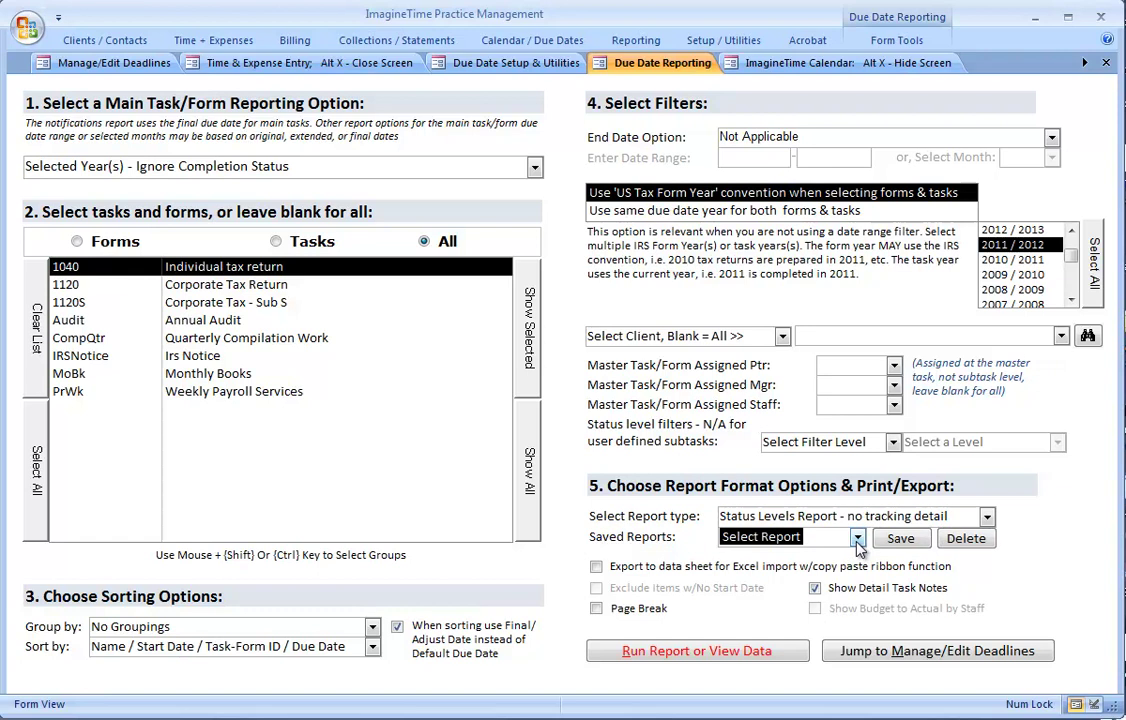
Preview the Due Date Status Report on screen at 100% and 120% zoom, then close it
{"action": "left_click", "coordinate": [695, 654]}
{"action": "key", "text": "Return"}
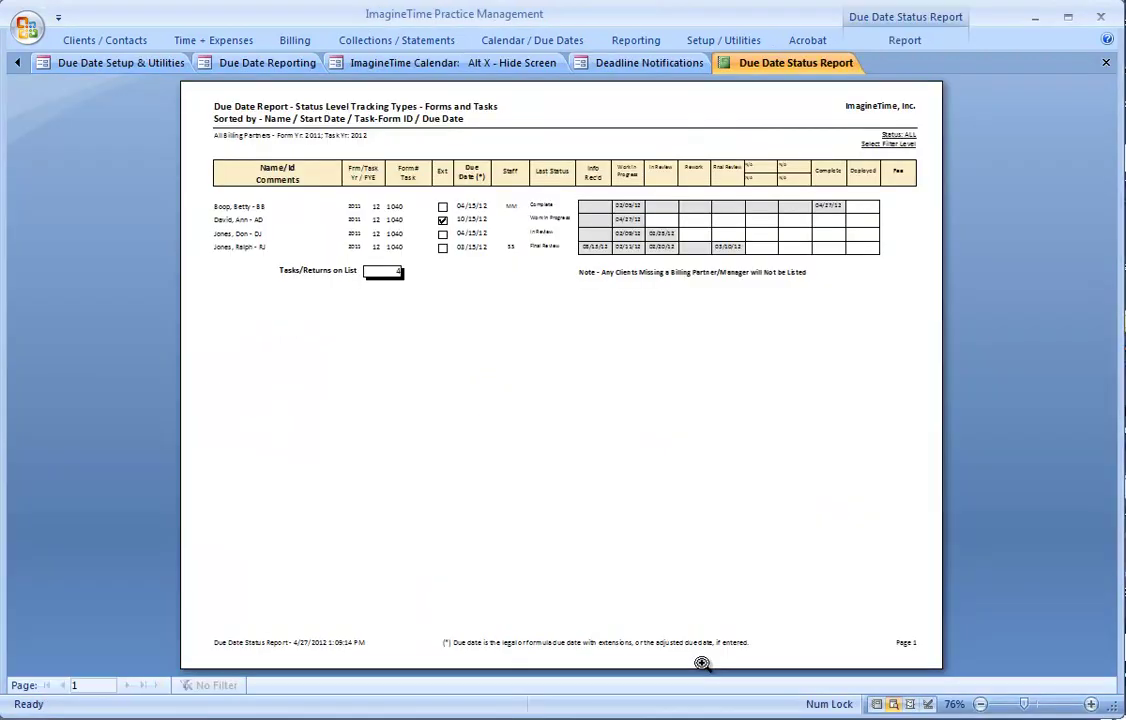
{"action": "left_click", "coordinate": [453, 95]}
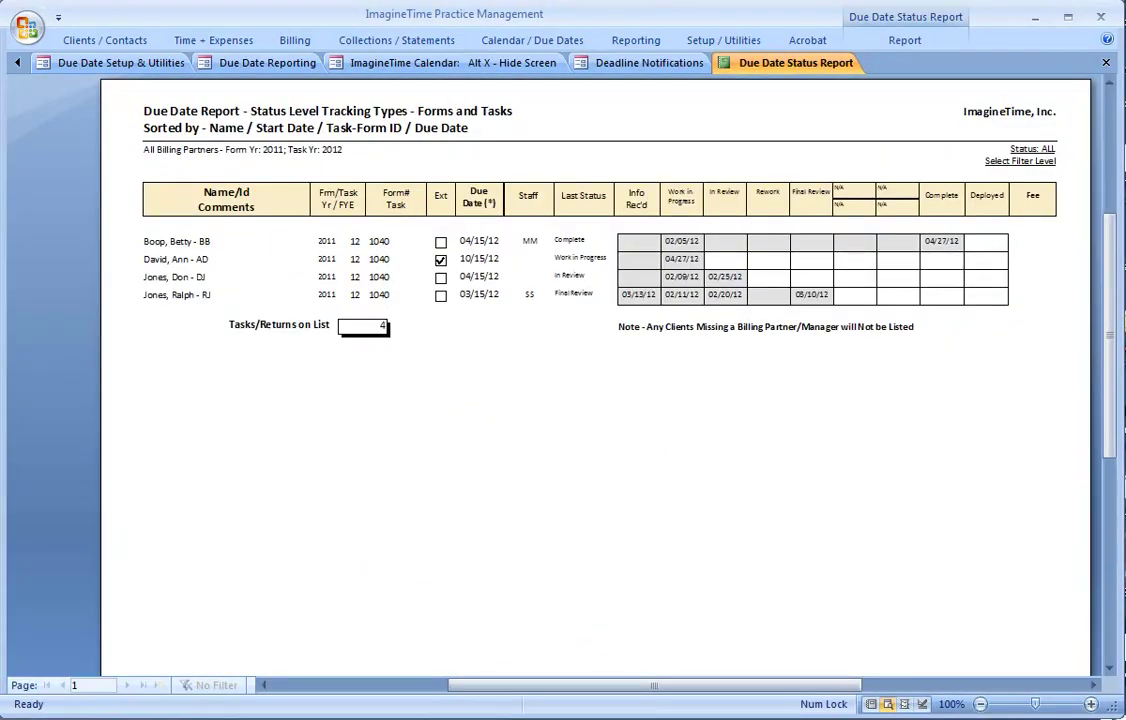
{"action": "left_click", "coordinate": [1091, 704]}
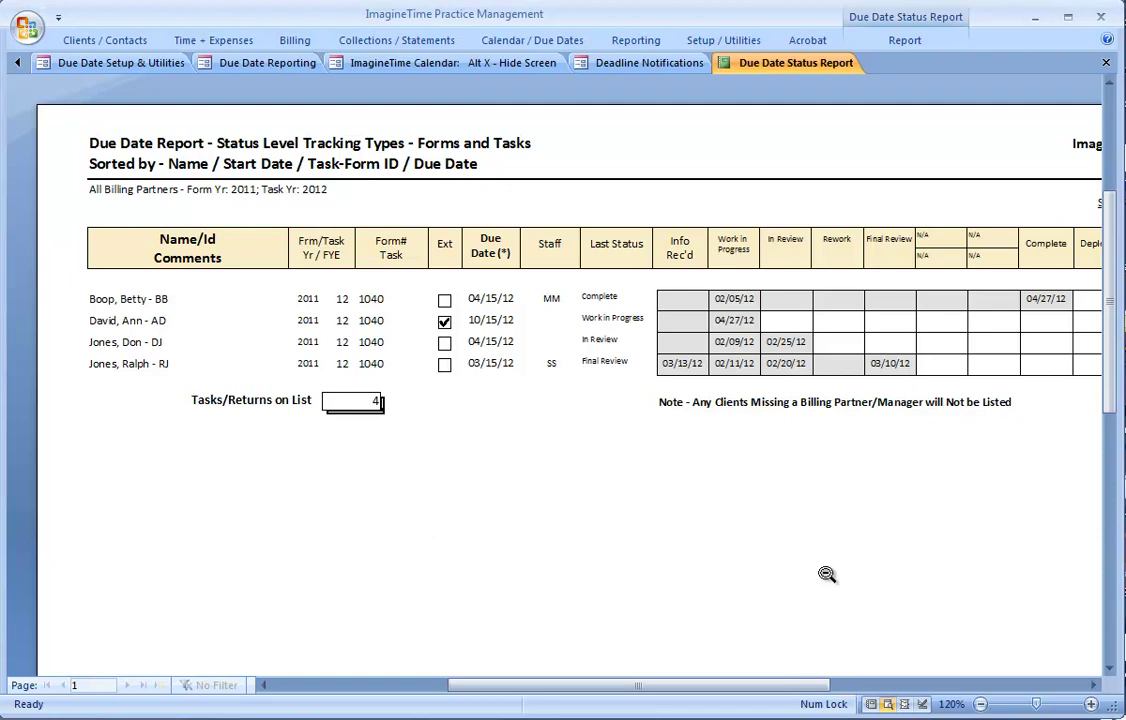
{"action": "left_click_drag", "start_coordinate": [679, 686], "coordinate": [711, 686]}
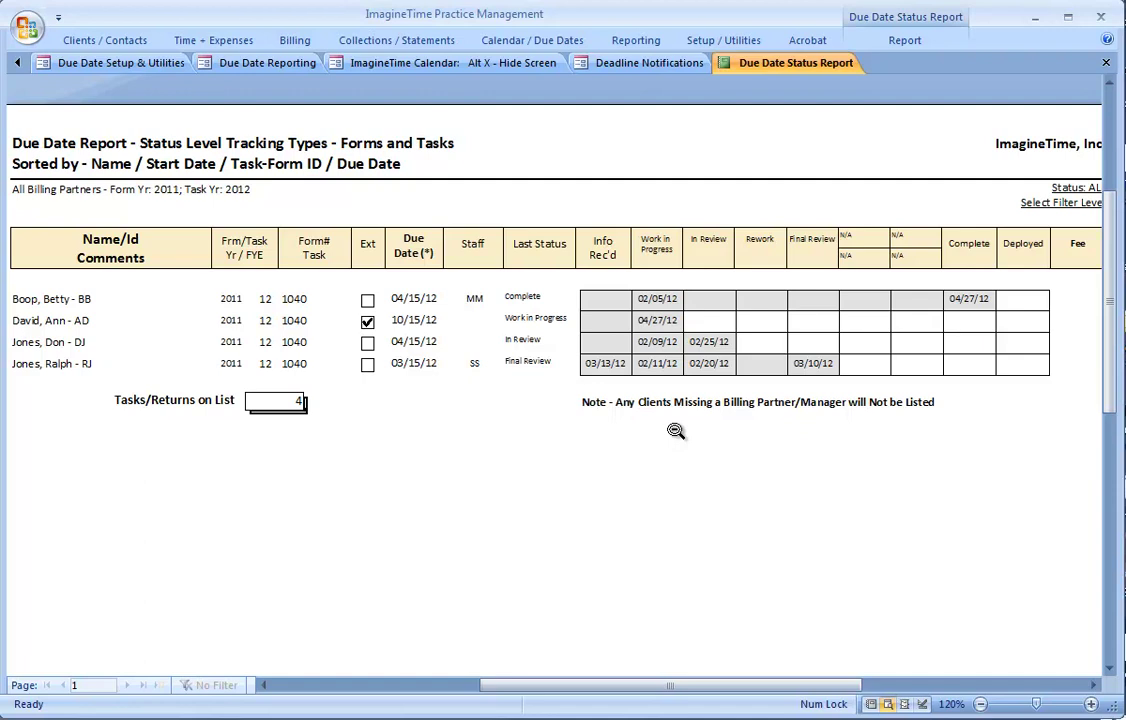
{"action": "left_click", "coordinate": [1105, 62]}
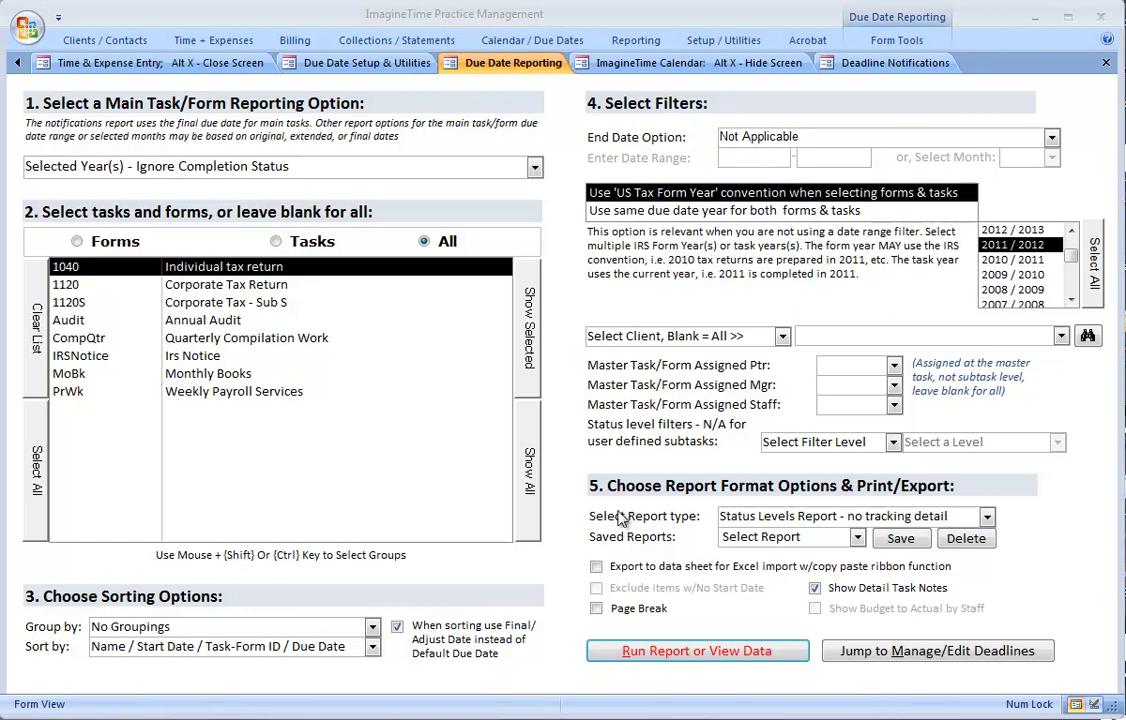
Run the Status Levels report for Selected Year(s) - Not Completed as an on-screen preview
{"action": "left_click", "coordinate": [987, 517]}
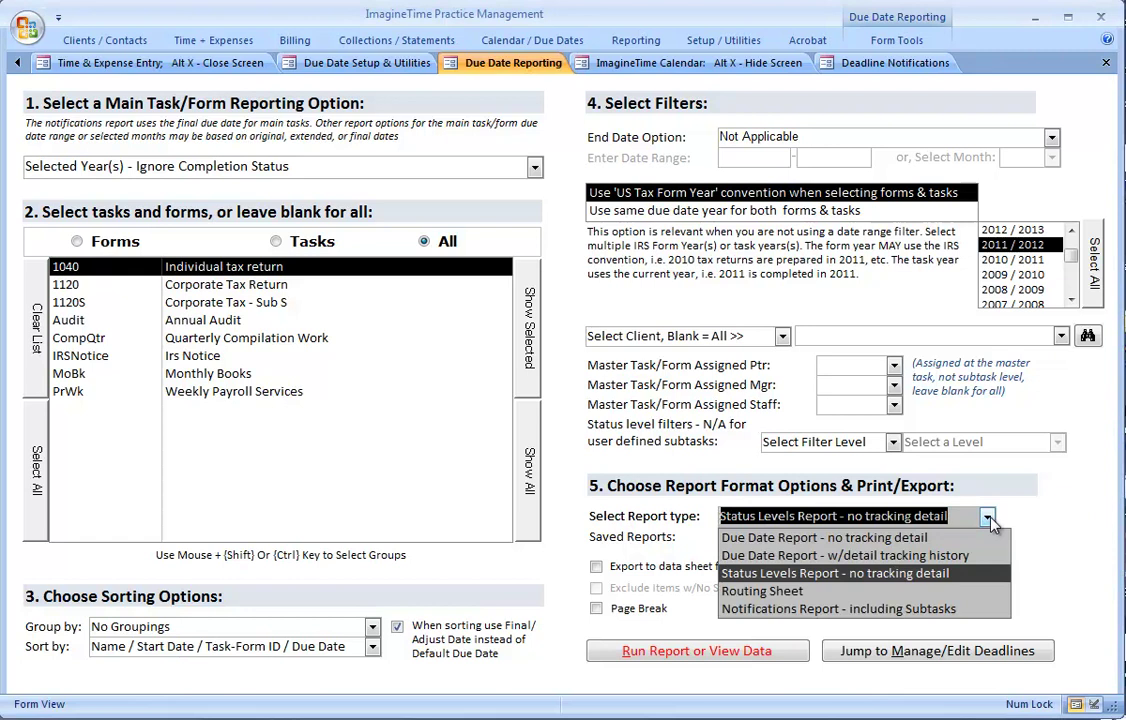
{"action": "left_click", "coordinate": [835, 573]}
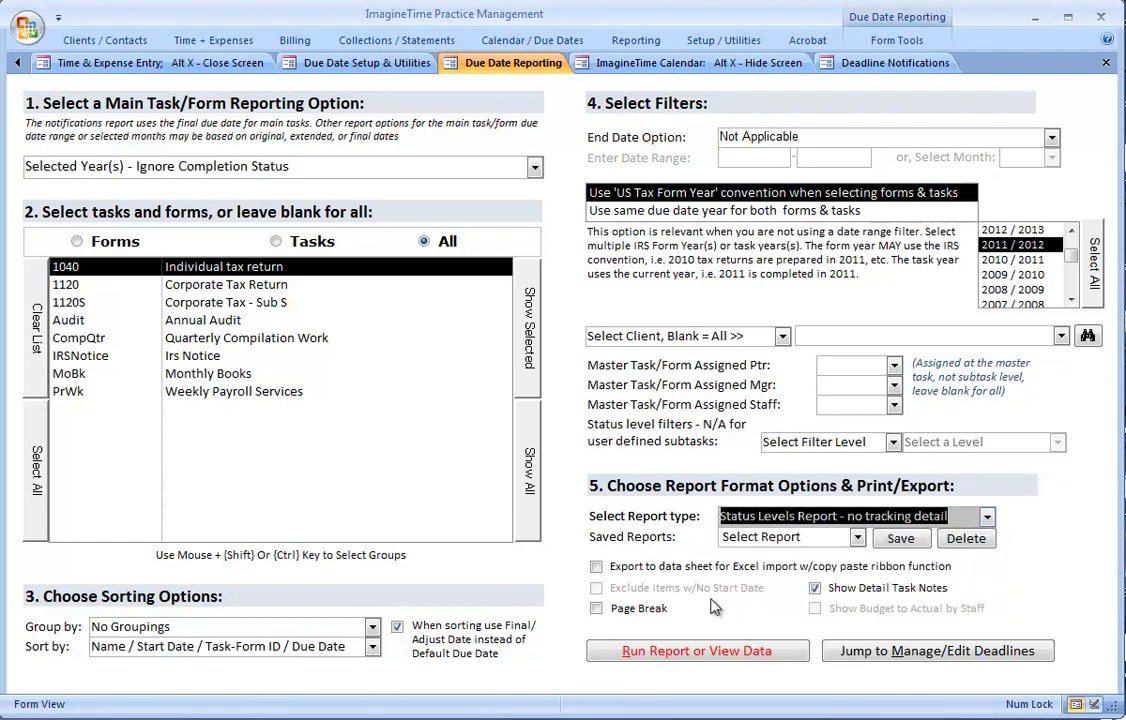
{"action": "left_click", "coordinate": [535, 168]}
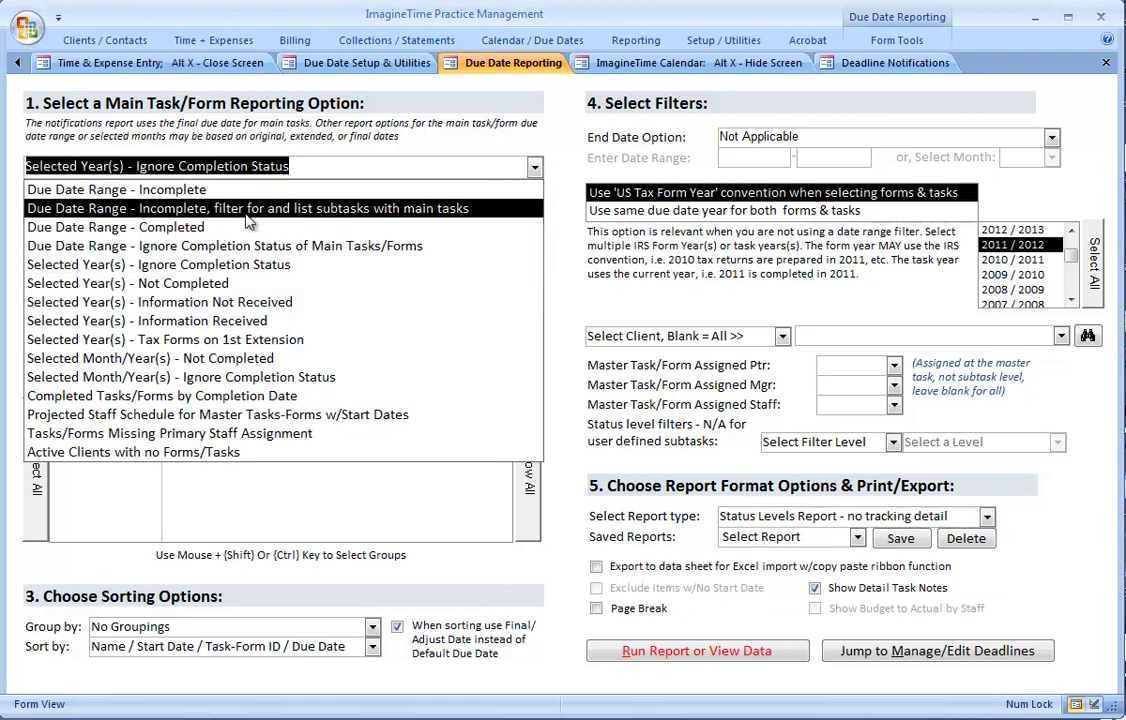
{"action": "left_click", "coordinate": [104, 284]}
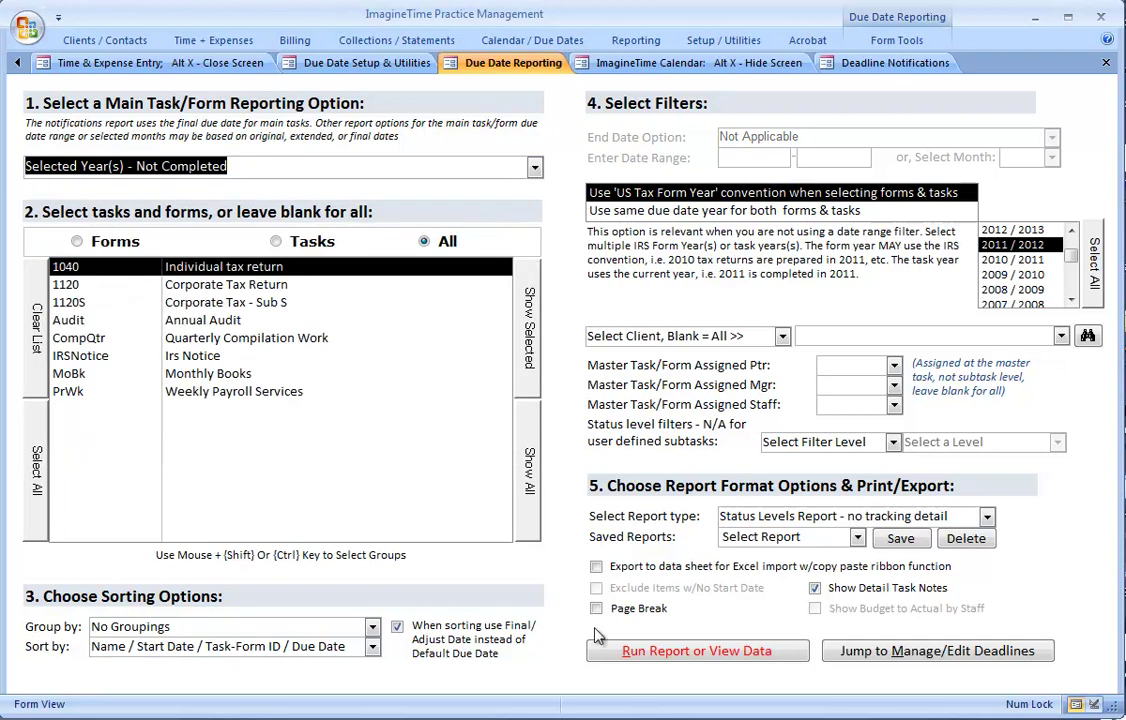
{"action": "left_click", "coordinate": [688, 655]}
{"action": "left_click", "coordinate": [342, 460]}
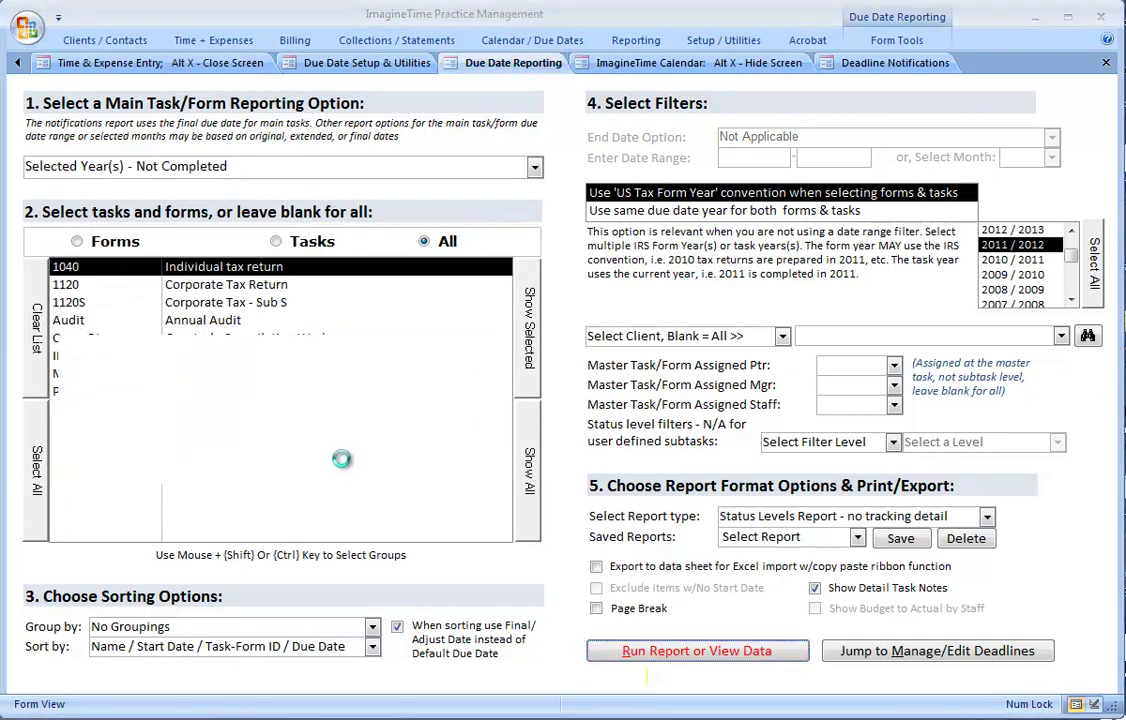
{"action": "left_click", "coordinate": [465, 118]}
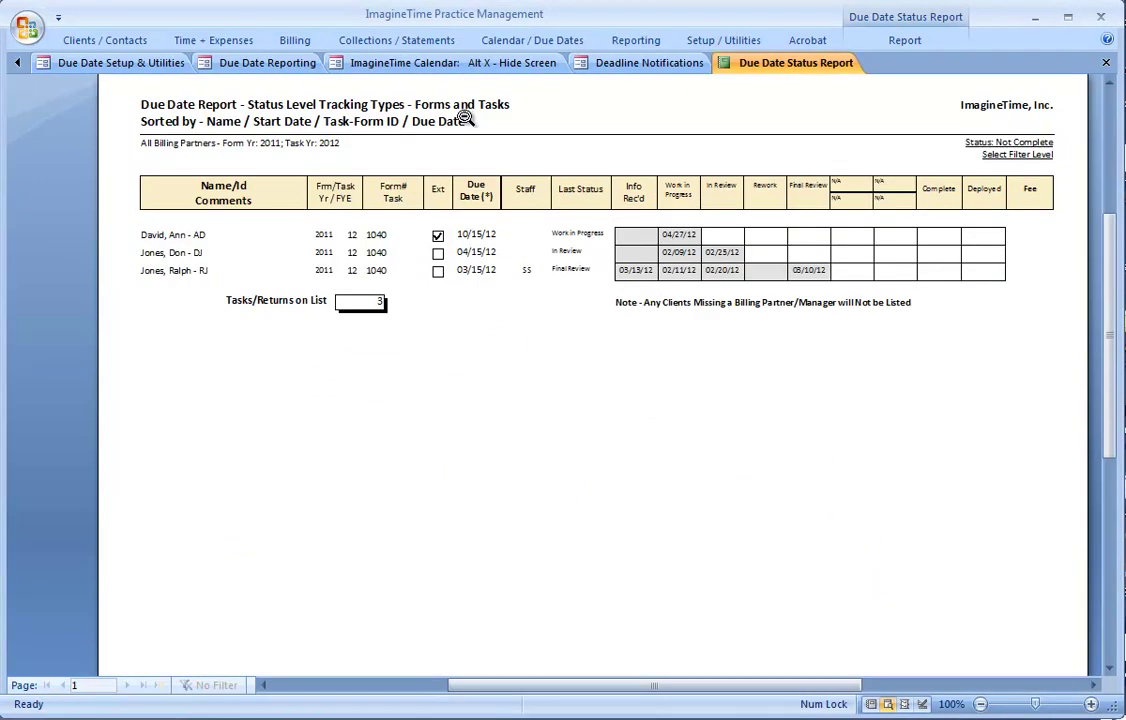
{"action": "left_click", "coordinate": [1106, 63]}
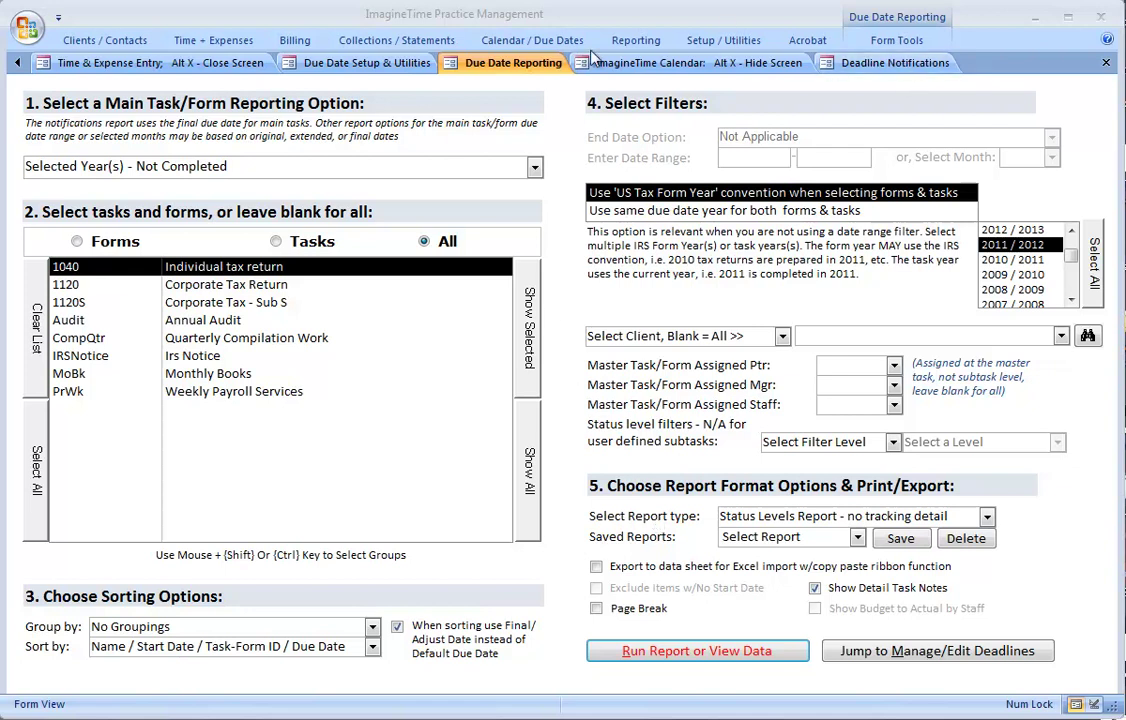
Switch to the Manage/Edit Deadlines screen and select the Work in Progress date
{"action": "left_click", "coordinate": [17, 62]}
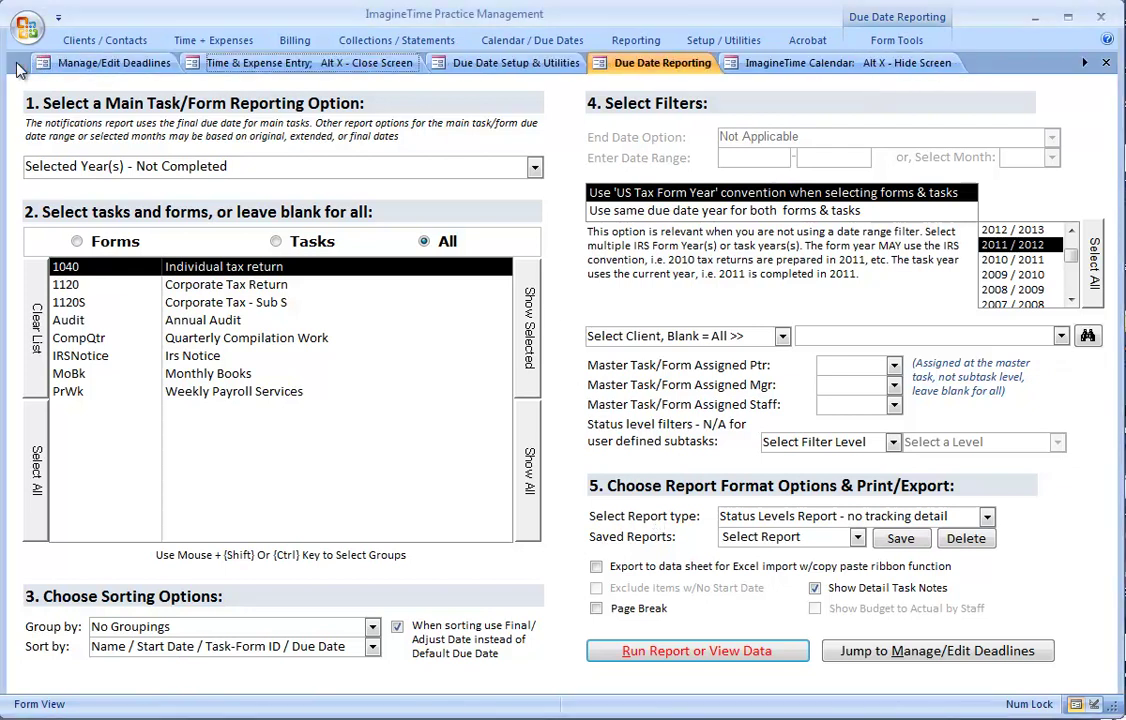
{"action": "left_click", "coordinate": [62, 66]}
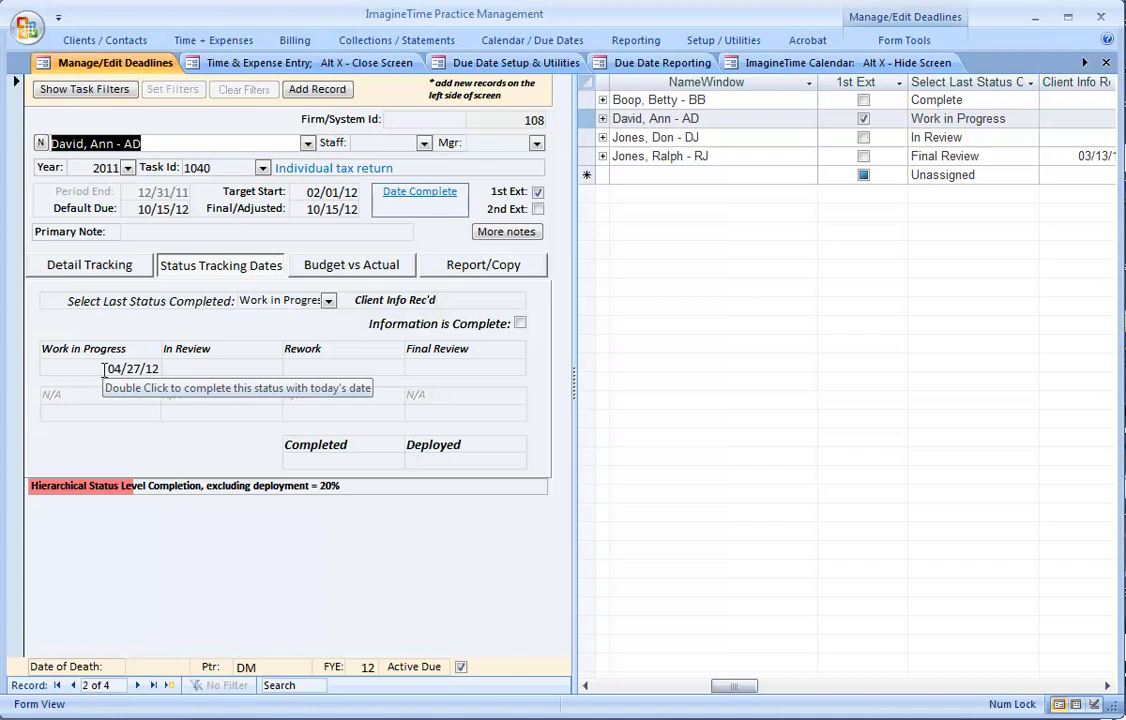
{"action": "left_click_drag", "start_coordinate": [106, 369], "coordinate": [145, 369]}
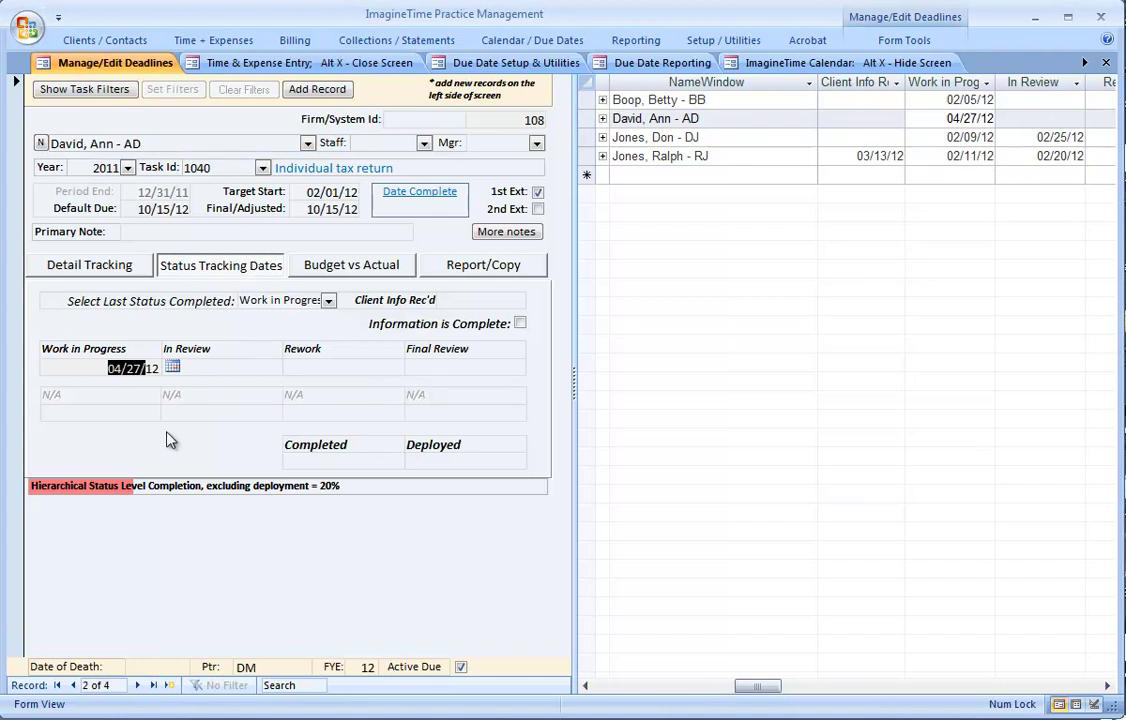
Assign staff SS and manager DM to the 1040 deadline and save the record
{"action": "left_click", "coordinate": [360, 143]}
{"action": "left_click", "coordinate": [424, 143]}
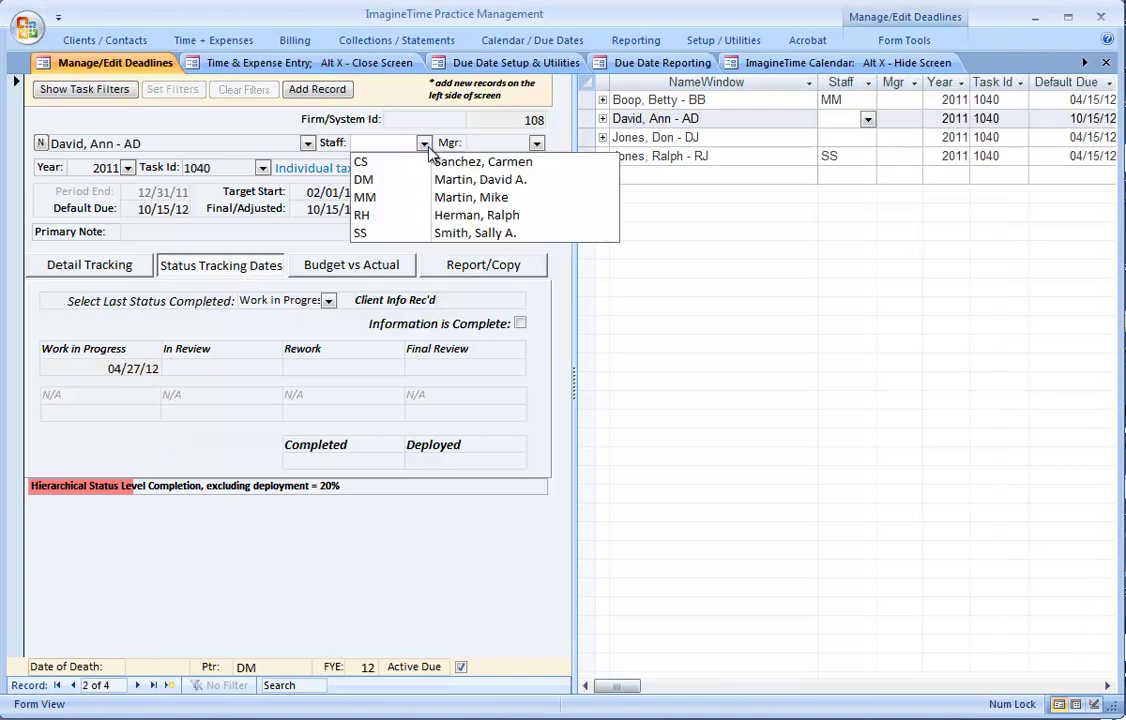
{"action": "left_click", "coordinate": [392, 233]}
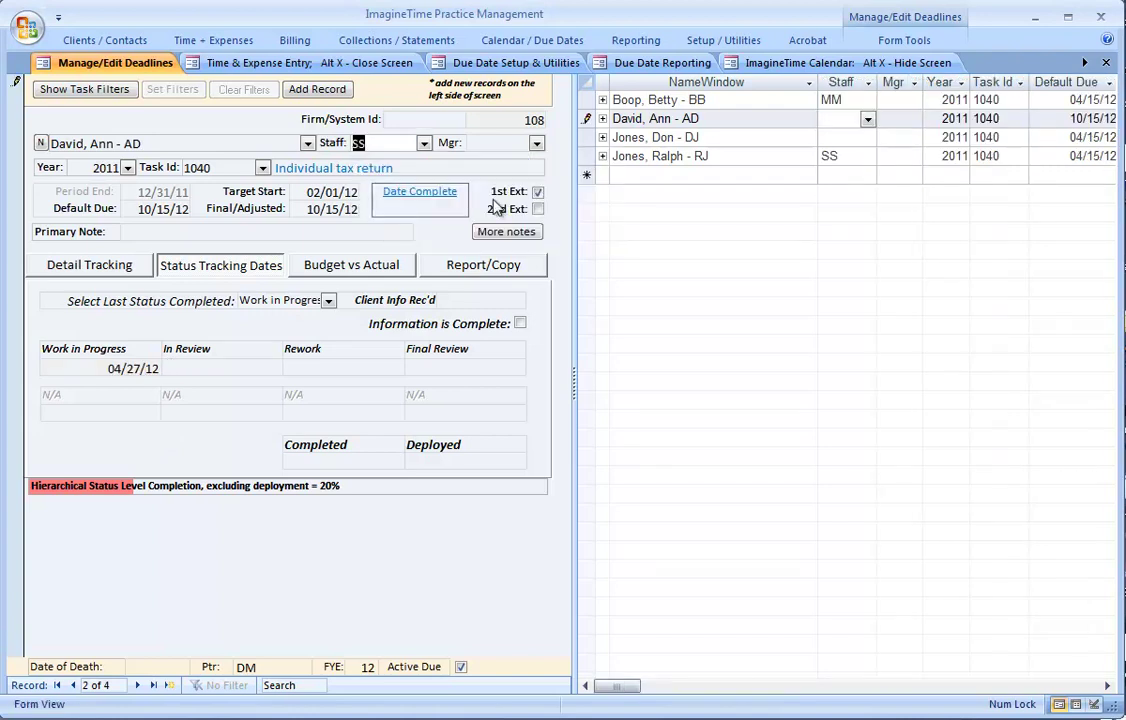
{"action": "left_click", "coordinate": [537, 143]}
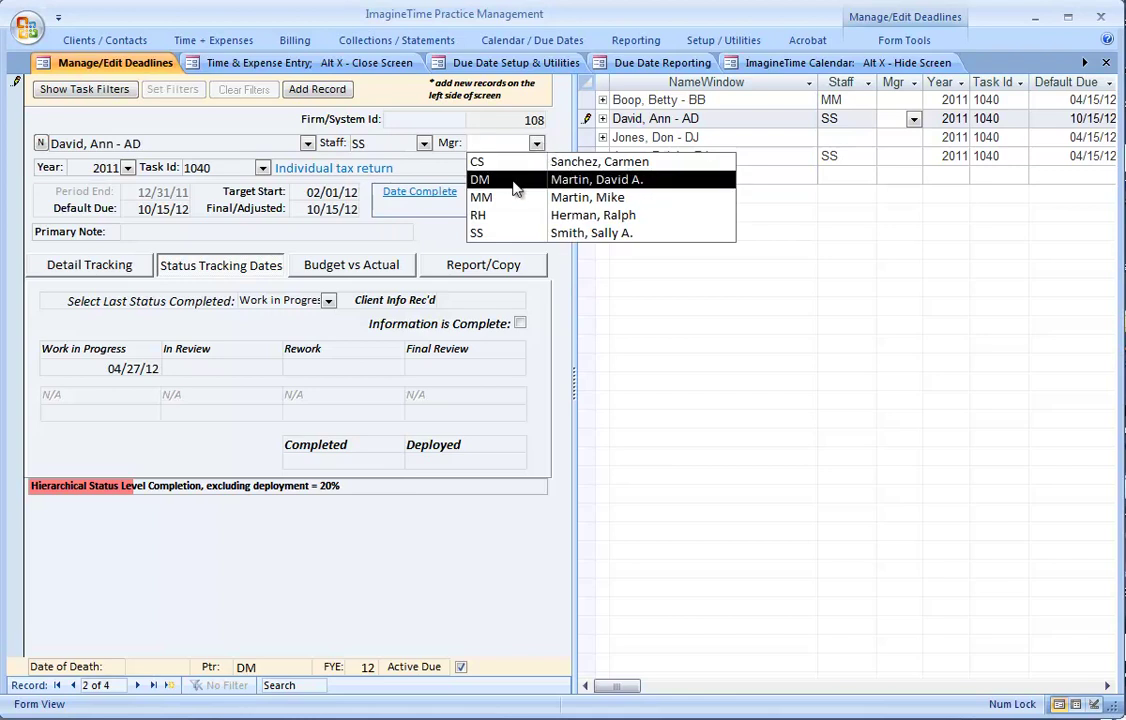
{"action": "left_click", "coordinate": [470, 178]}
{"action": "left_click", "coordinate": [106, 369]}
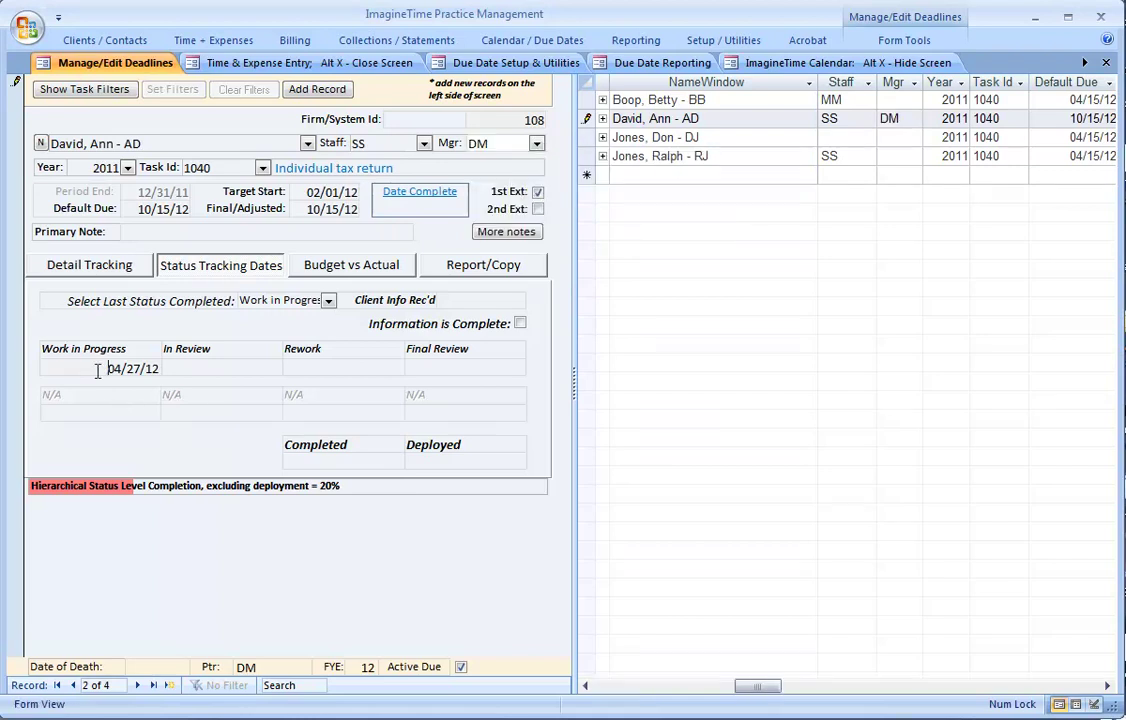
{"action": "left_click", "coordinate": [242, 369]}
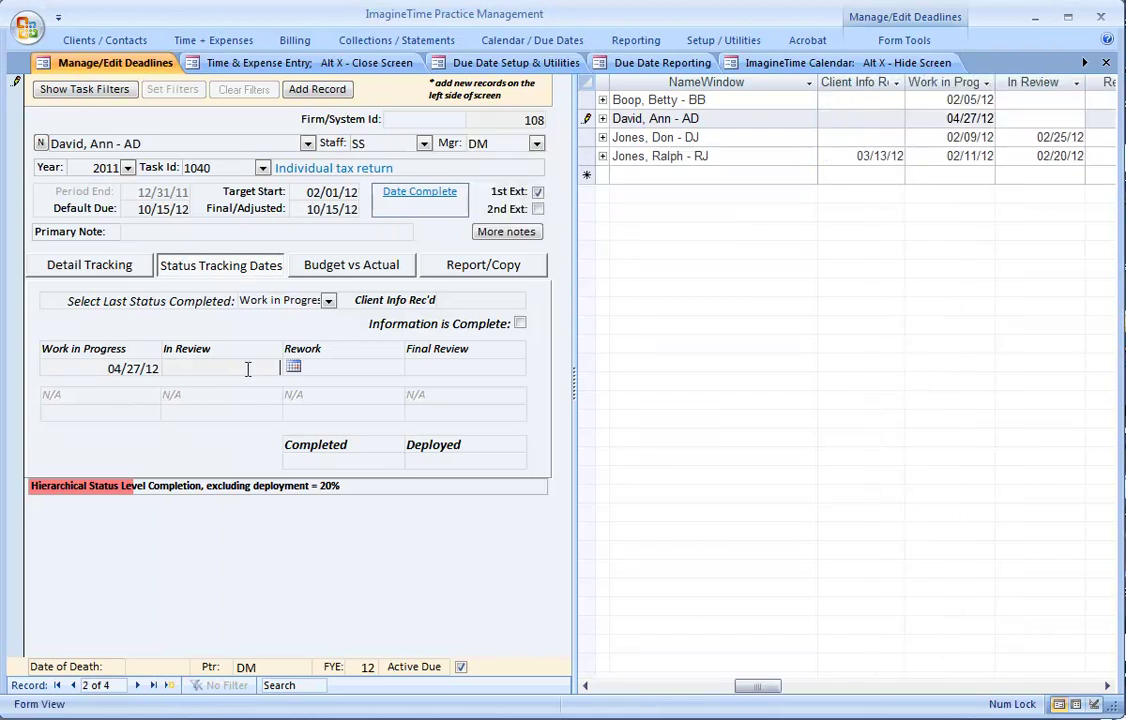
{"action": "left_click", "coordinate": [441, 370]}
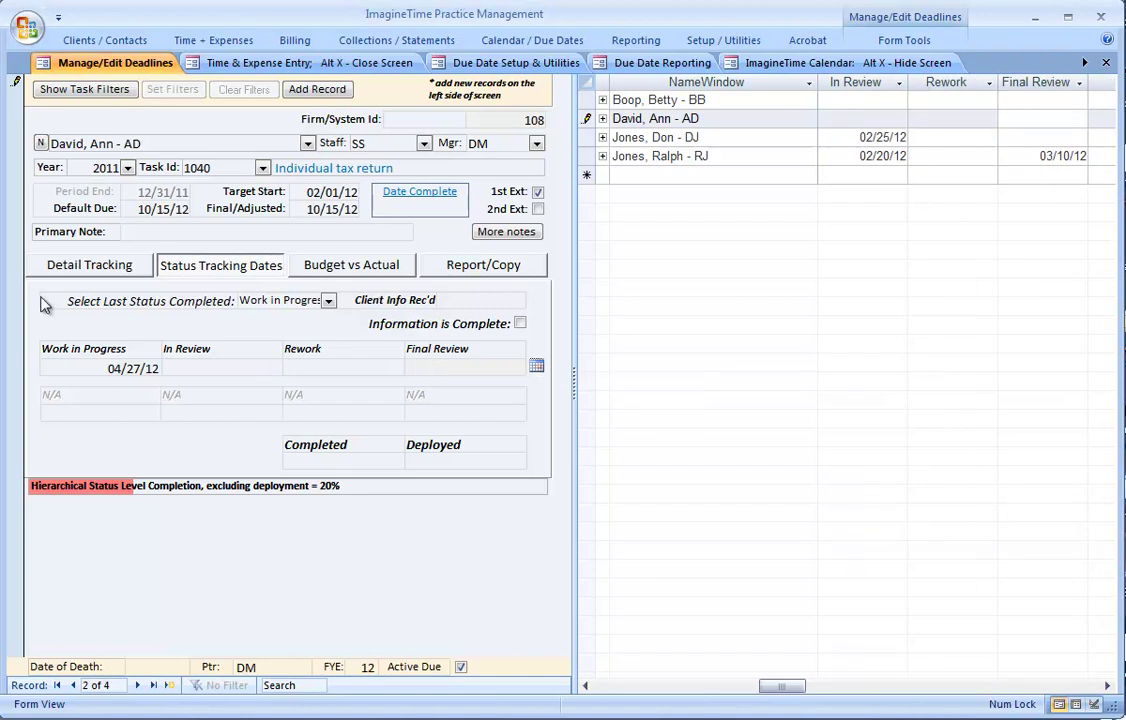
{"action": "left_click", "coordinate": [10, 219]}
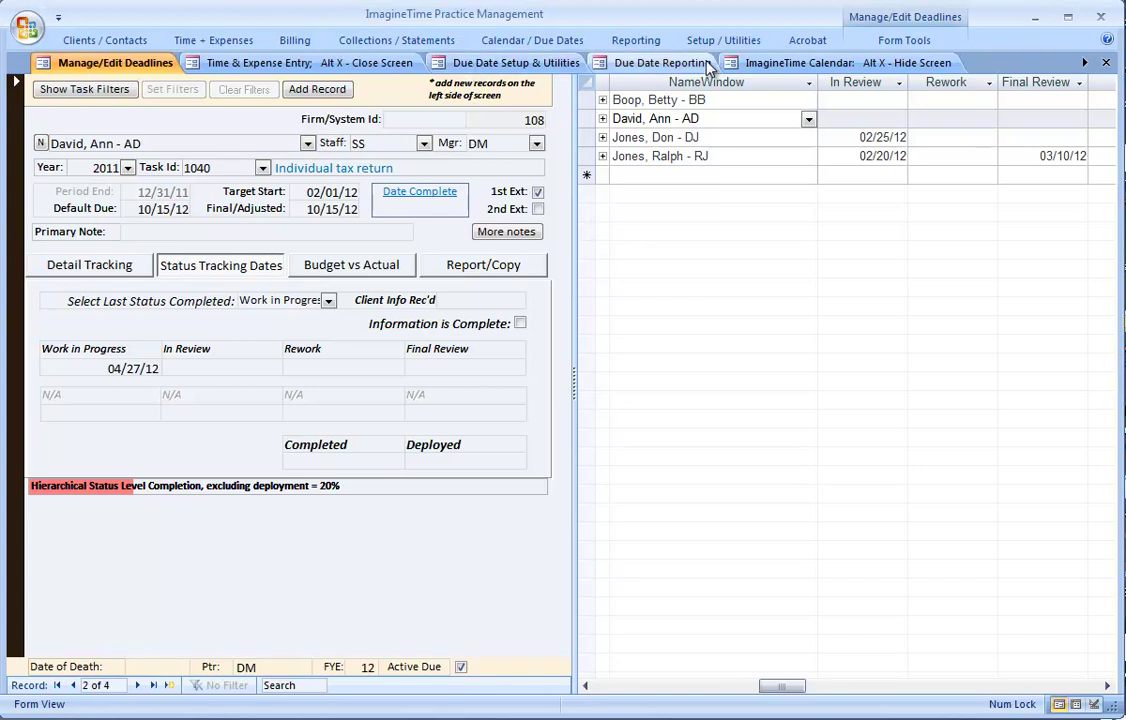
Switch to the Due Date Setup & Utilities screen with the Master Status Levels
{"action": "left_click", "coordinate": [463, 66]}
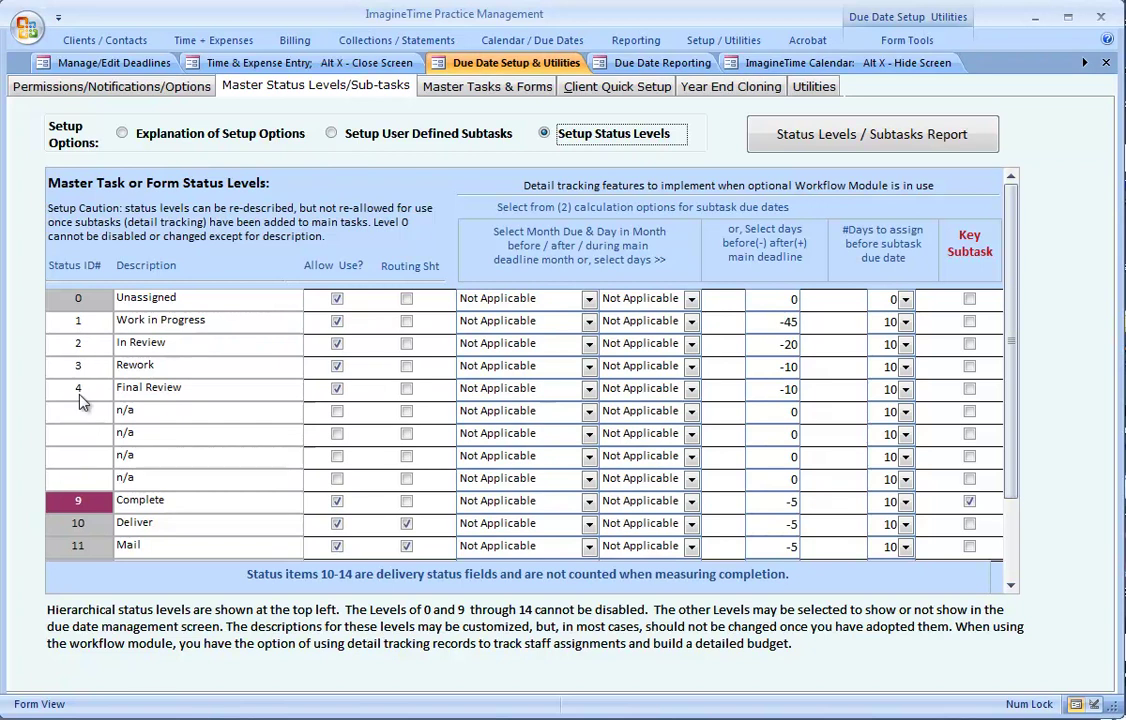
In Master Tasks & Forms, keep Status level detail tracking for the 1120 Corporate Tax Return and save
{"action": "left_click", "coordinate": [432, 92]}
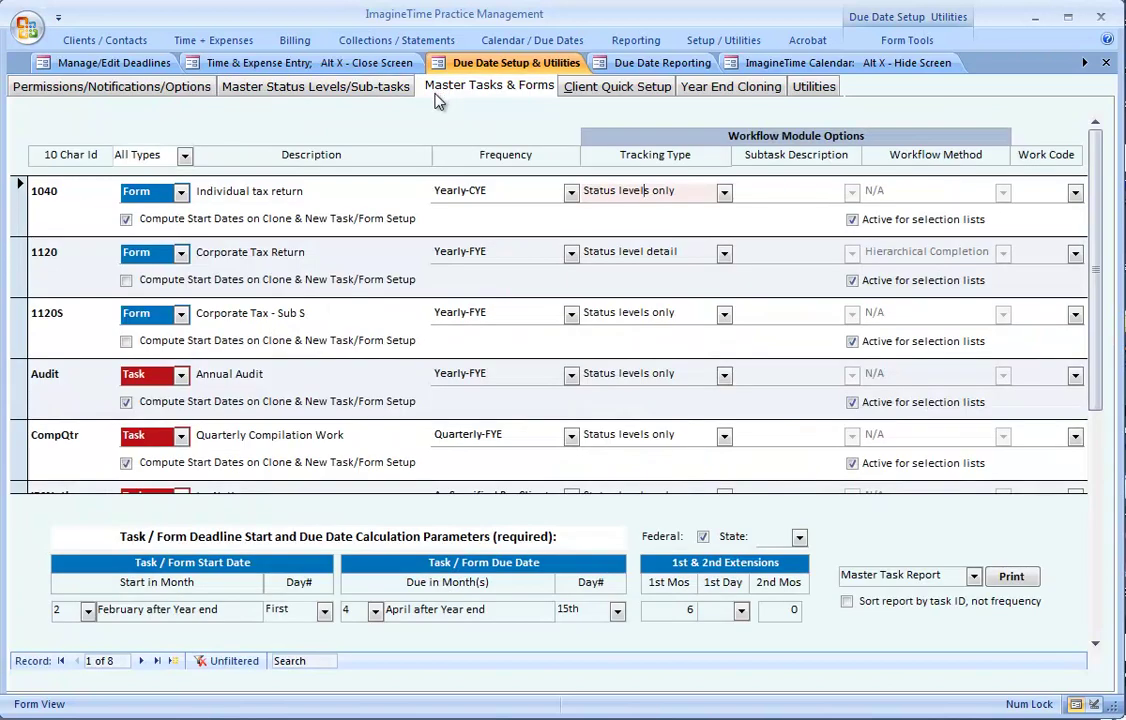
{"action": "left_click", "coordinate": [24, 245]}
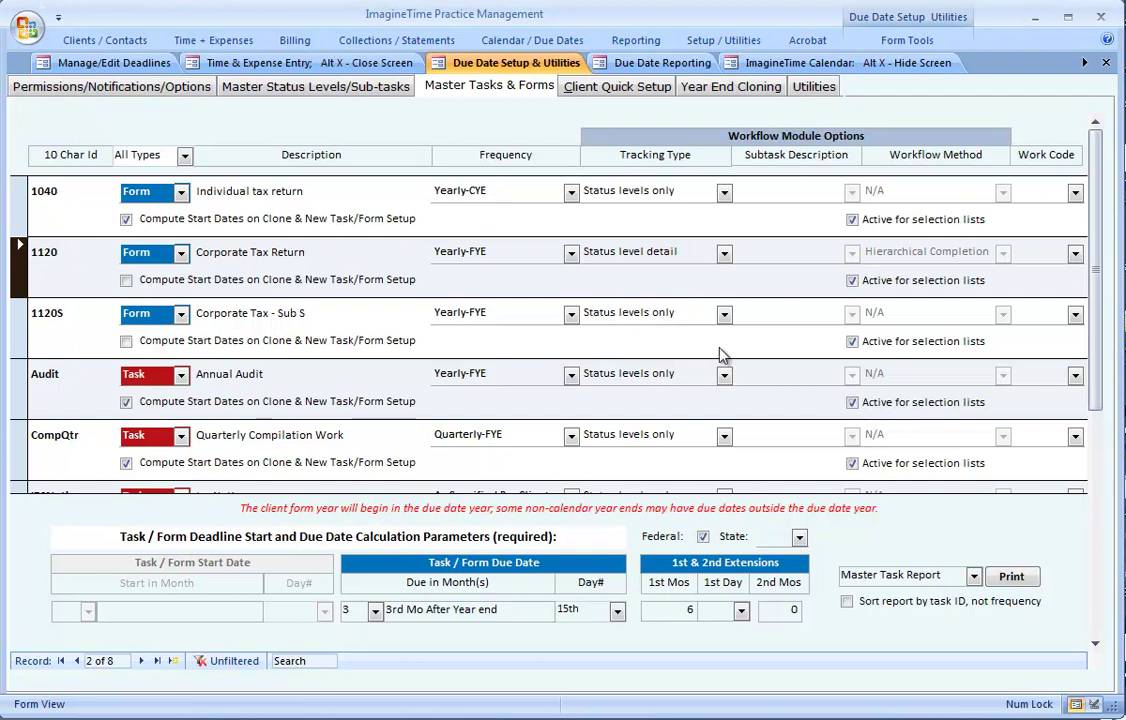
{"action": "left_click", "coordinate": [724, 253]}
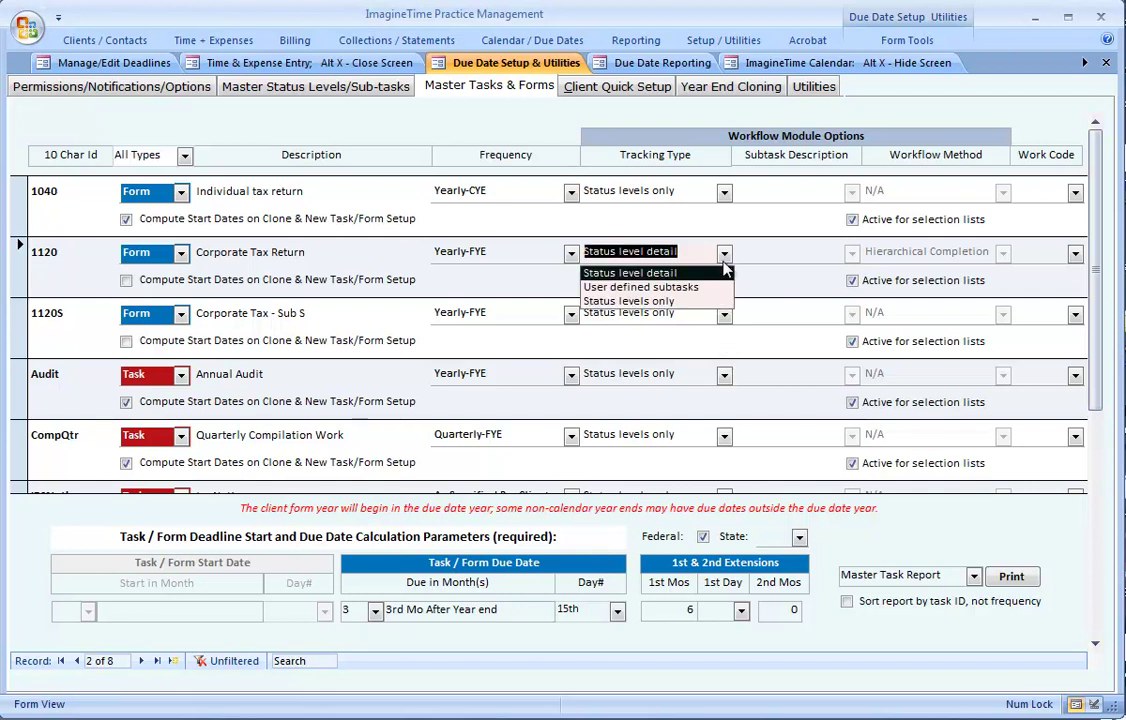
{"action": "left_click", "coordinate": [724, 262]}
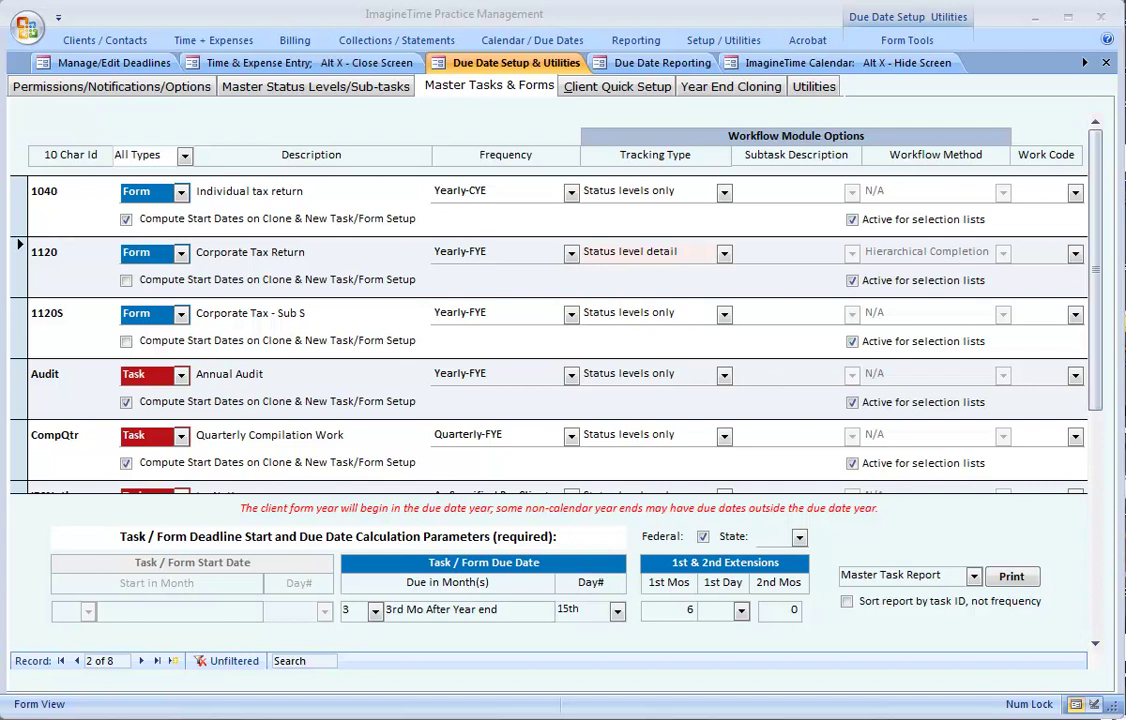
{"action": "left_click", "coordinate": [725, 254]}
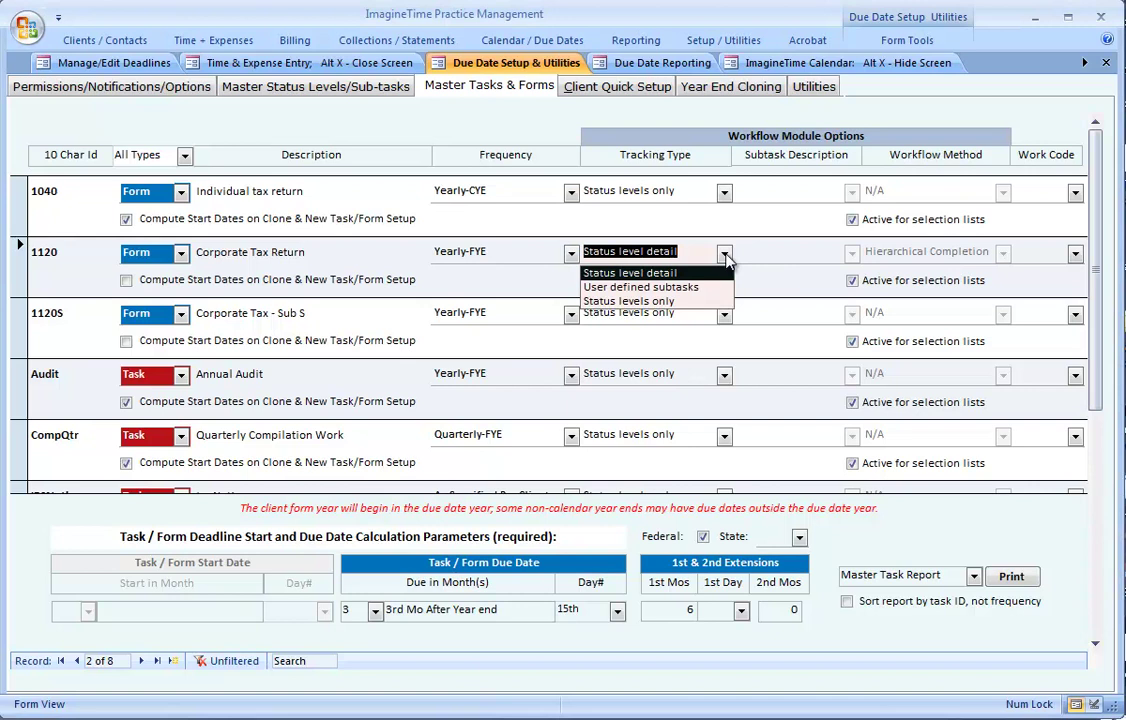
{"action": "left_click", "coordinate": [652, 274]}
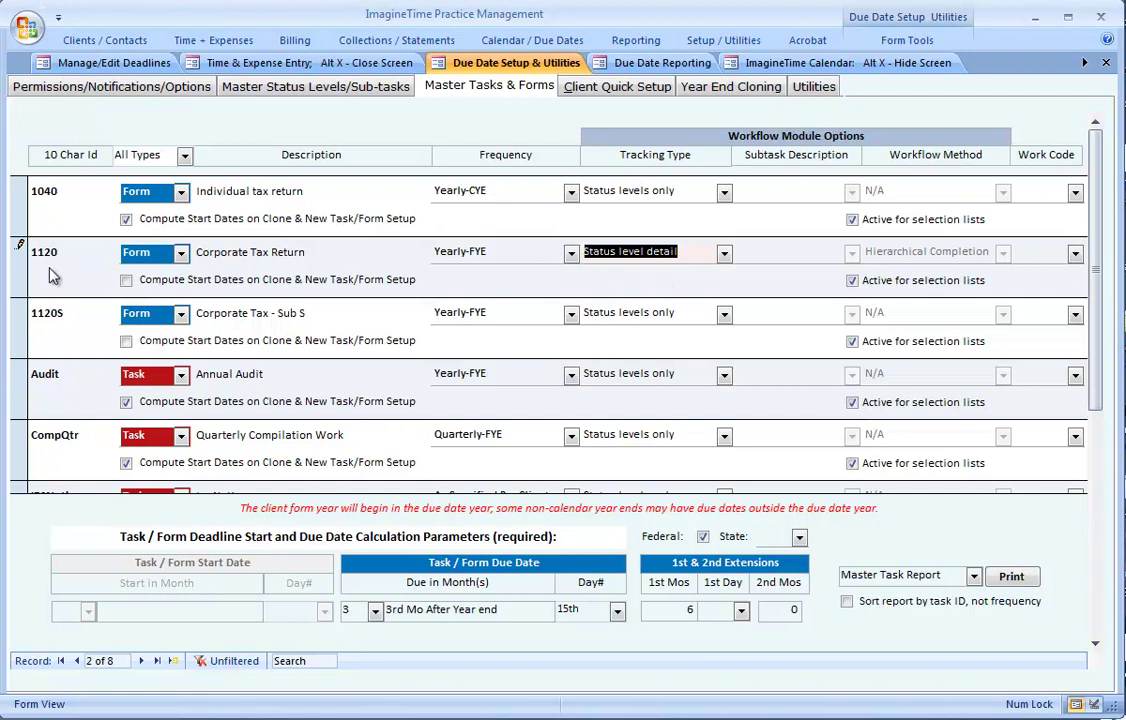
{"action": "key", "text": "shift+Return"}
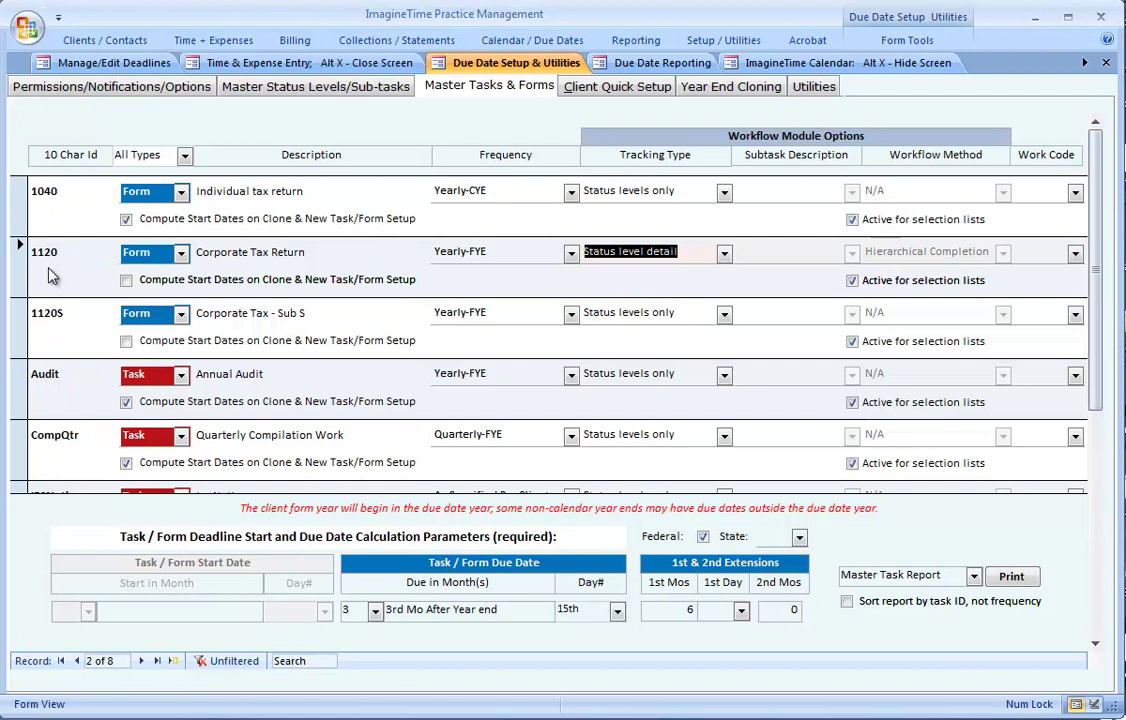
Filter deadlines to 1120 Corporate Tax Return, keep the filter saved, and show Detail Tracking
{"action": "left_click", "coordinate": [77, 64]}
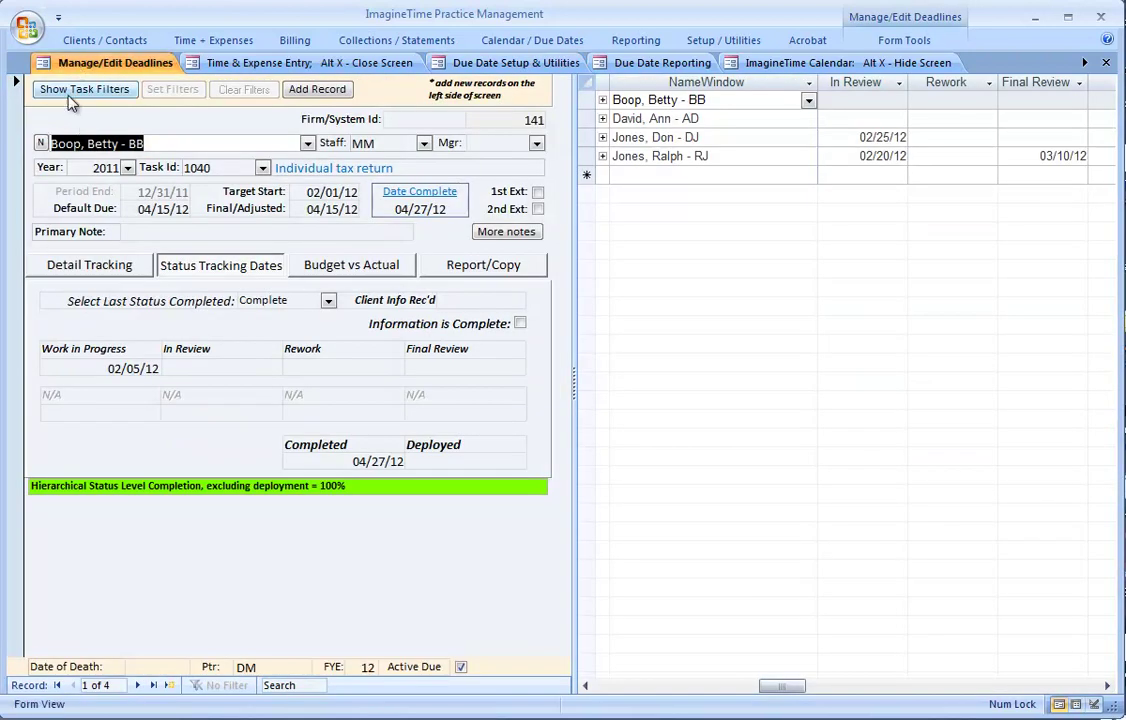
{"action": "left_click", "coordinate": [60, 87]}
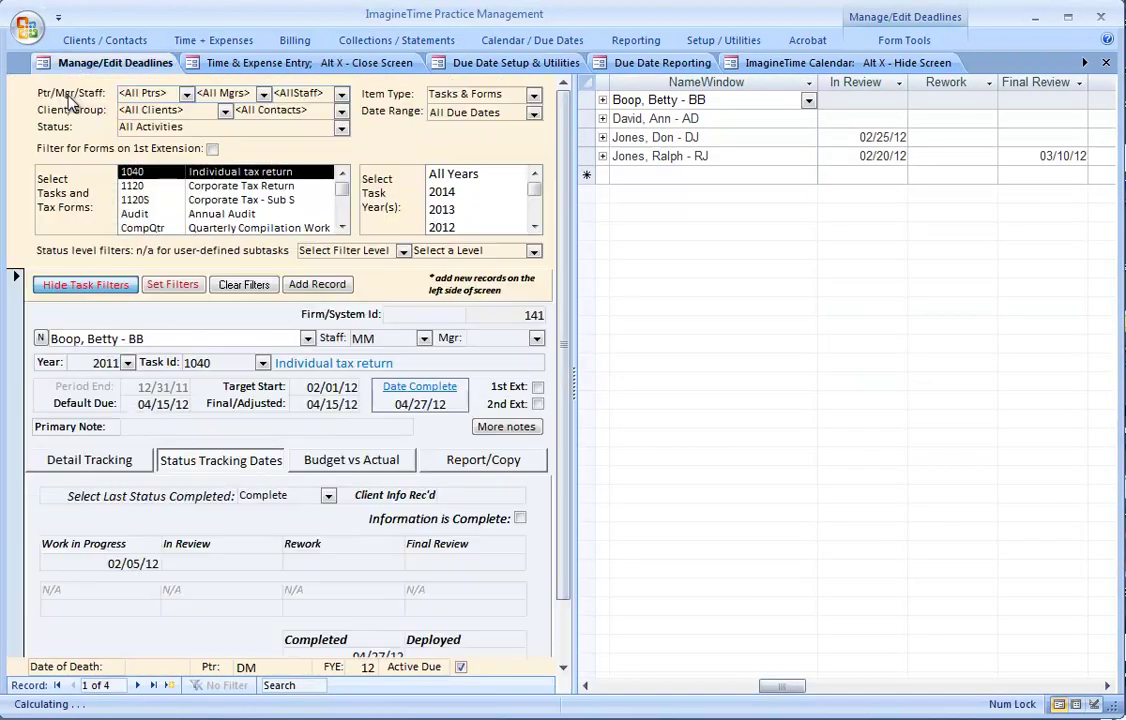
{"action": "left_click", "coordinate": [140, 186]}
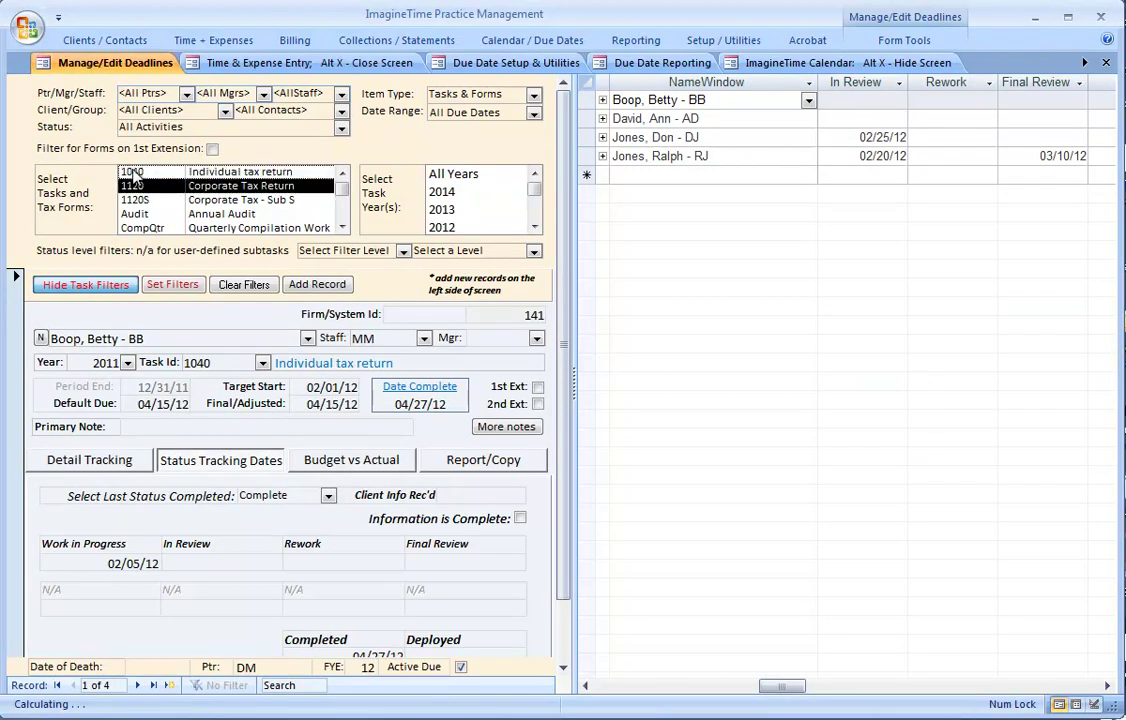
{"action": "left_click", "coordinate": [172, 284]}
{"action": "left_click", "coordinate": [78, 285]}
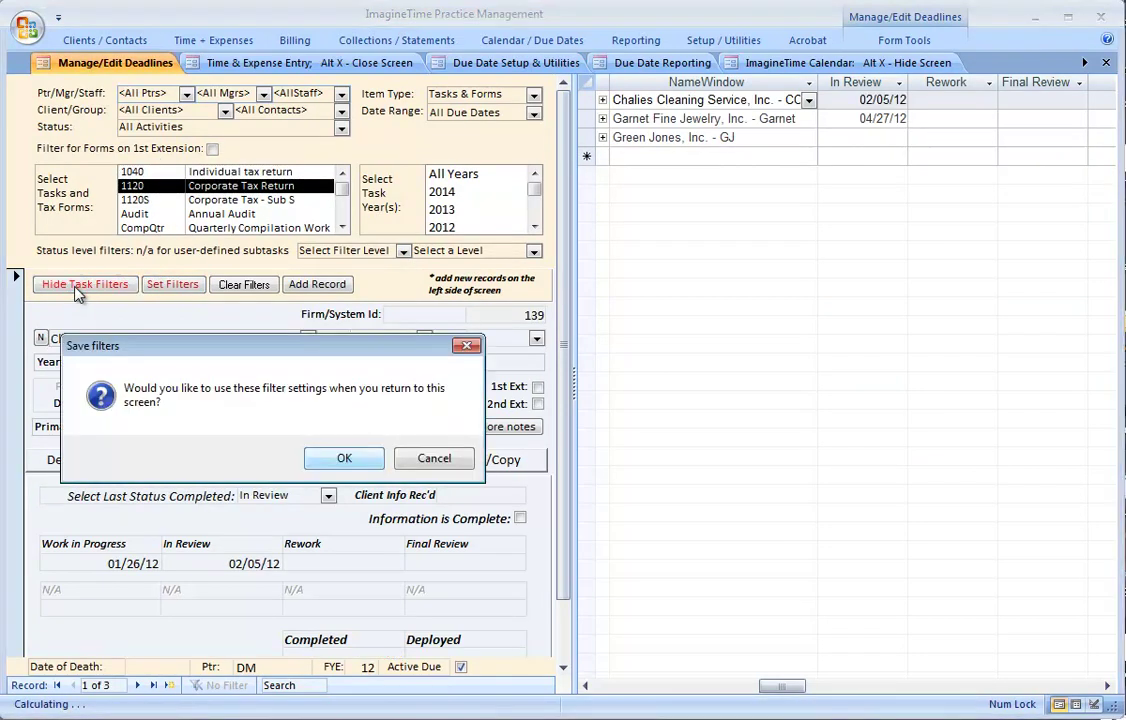
{"action": "left_click", "coordinate": [346, 462]}
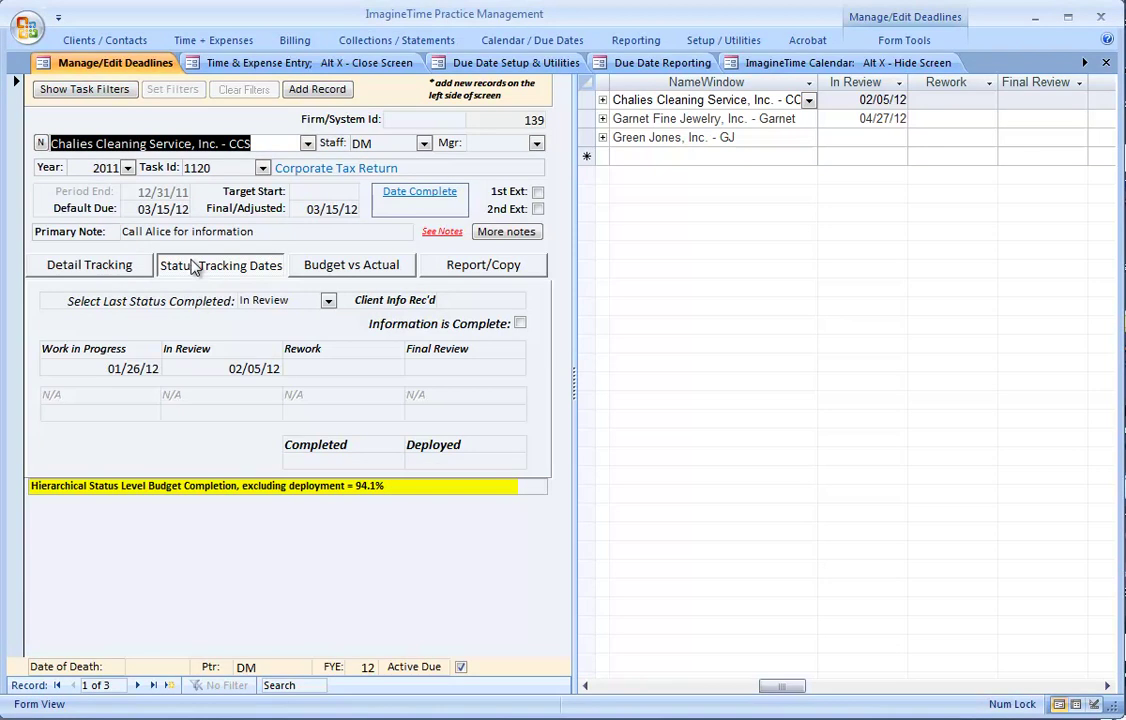
{"action": "left_click", "coordinate": [47, 276]}
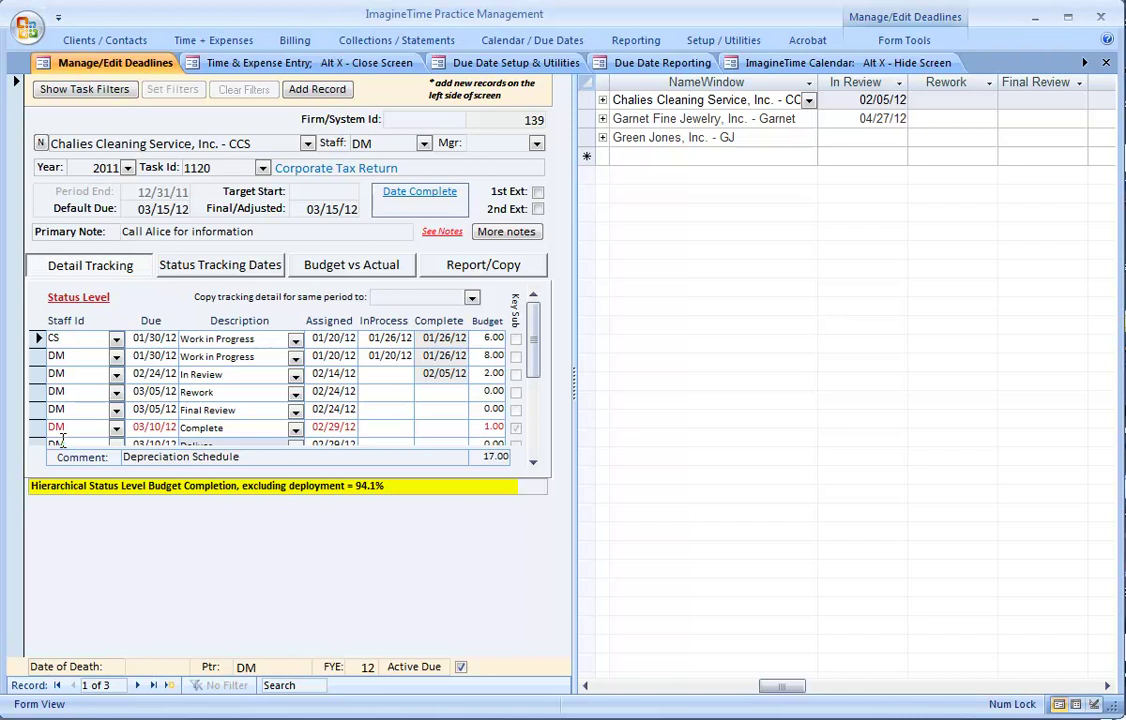
{"action": "left_click", "coordinate": [215, 268]}
{"action": "left_click", "coordinate": [55, 270]}
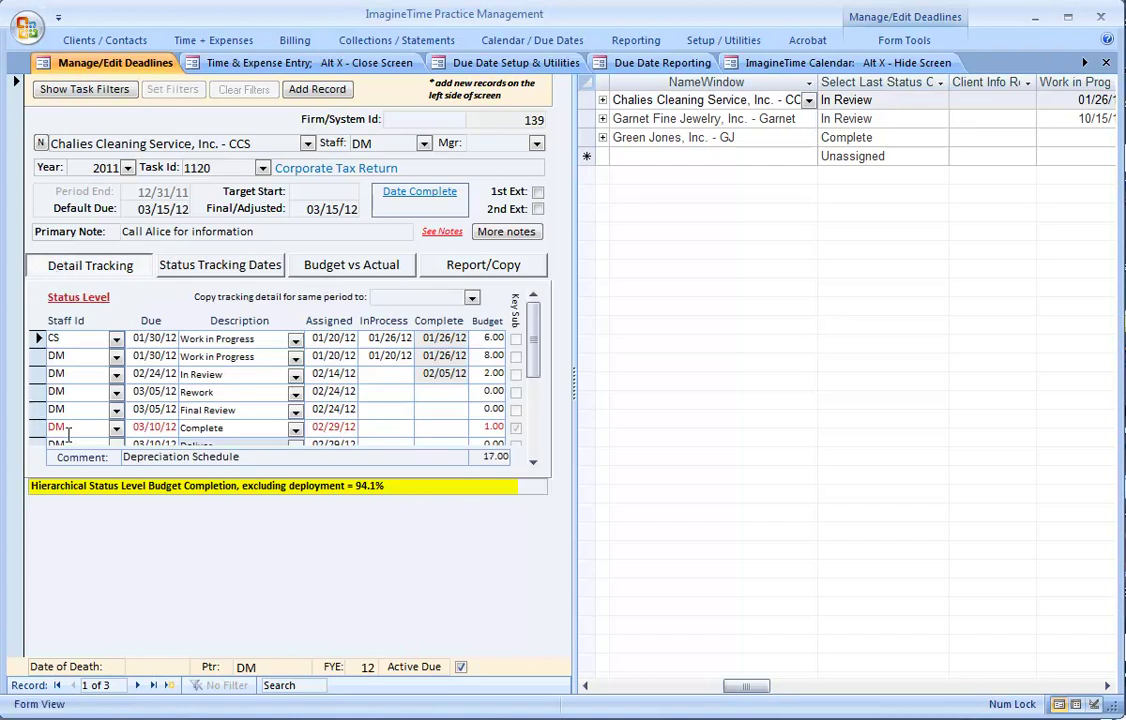
{"action": "mouse_move", "coordinate": [534, 345]}
{"action": "left_mouse_down"}
{"action": "mouse_move", "coordinate": [543, 442]}
{"action": "mouse_move", "coordinate": [536, 336]}
{"action": "left_mouse_up"}
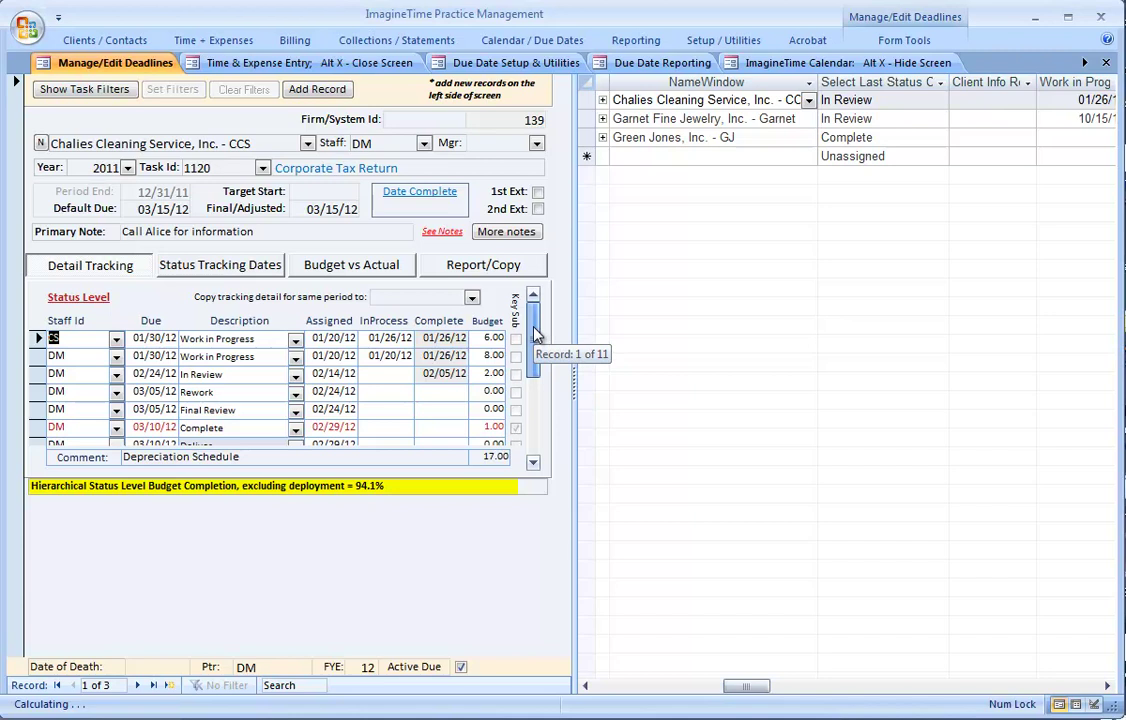
{"action": "left_click_drag", "start_coordinate": [536, 336], "coordinate": [536, 338]}
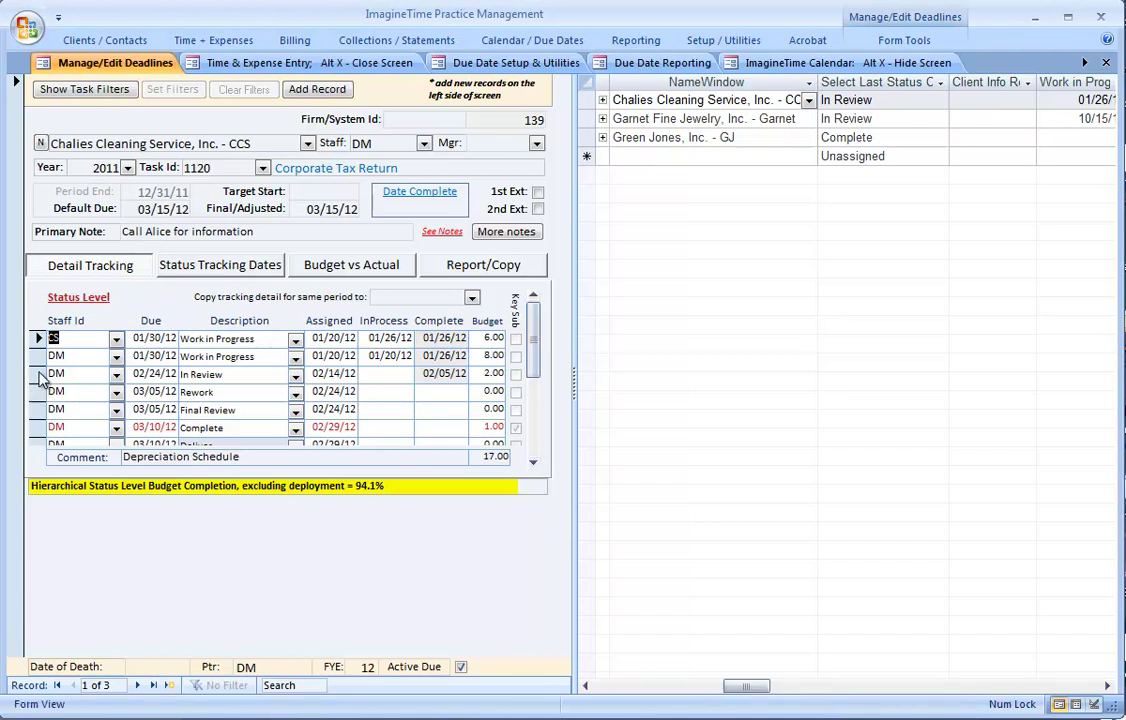
{"action": "left_click", "coordinate": [38, 358]}
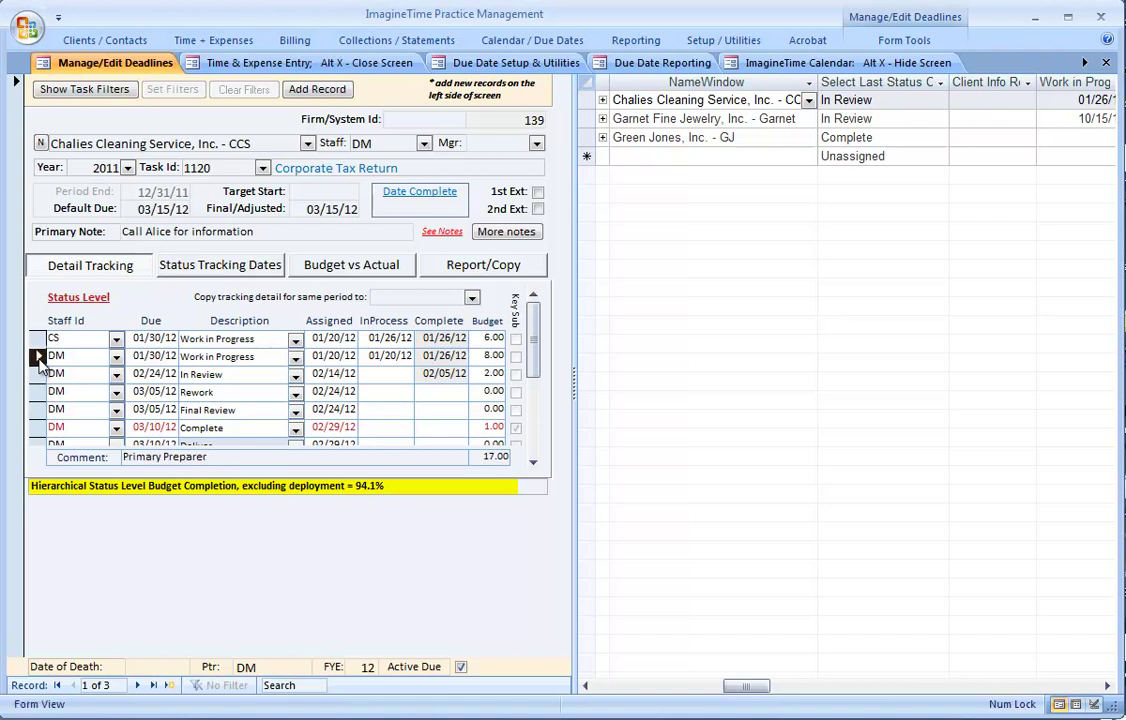
{"action": "left_click", "coordinate": [116, 340]}
{"action": "left_click", "coordinate": [116, 357]}
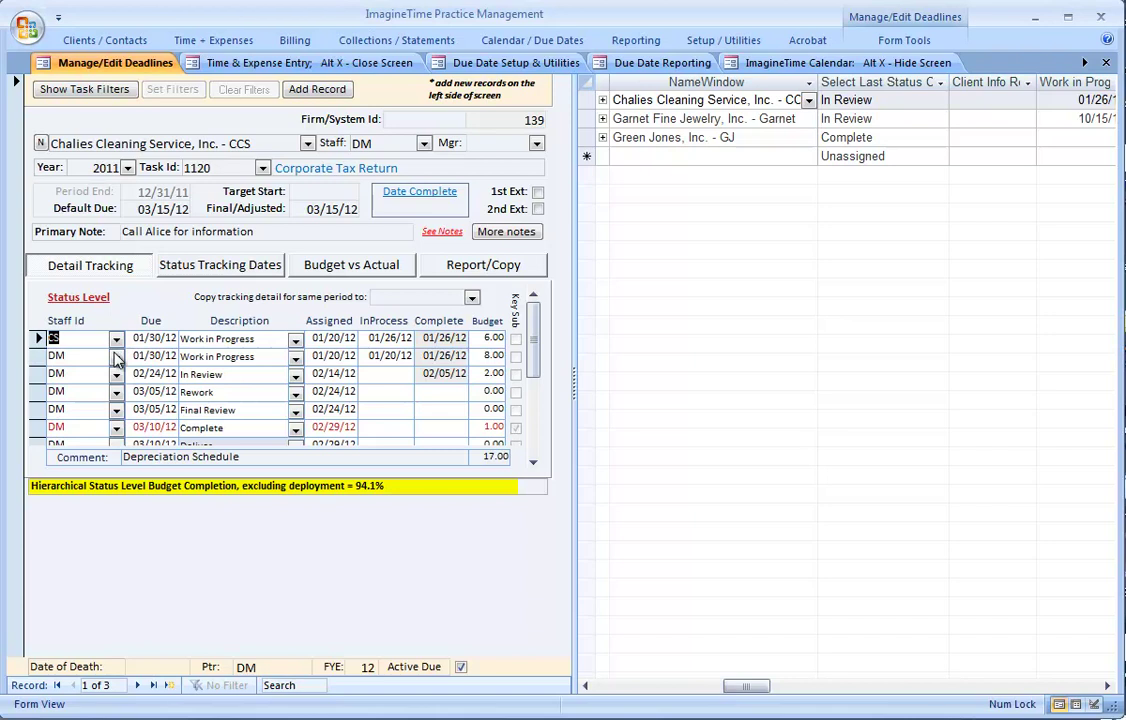
{"action": "left_click", "coordinate": [199, 340]}
{"action": "left_click_drag", "start_coordinate": [240, 457], "coordinate": [183, 452]}
{"action": "left_click", "coordinate": [38, 358]}
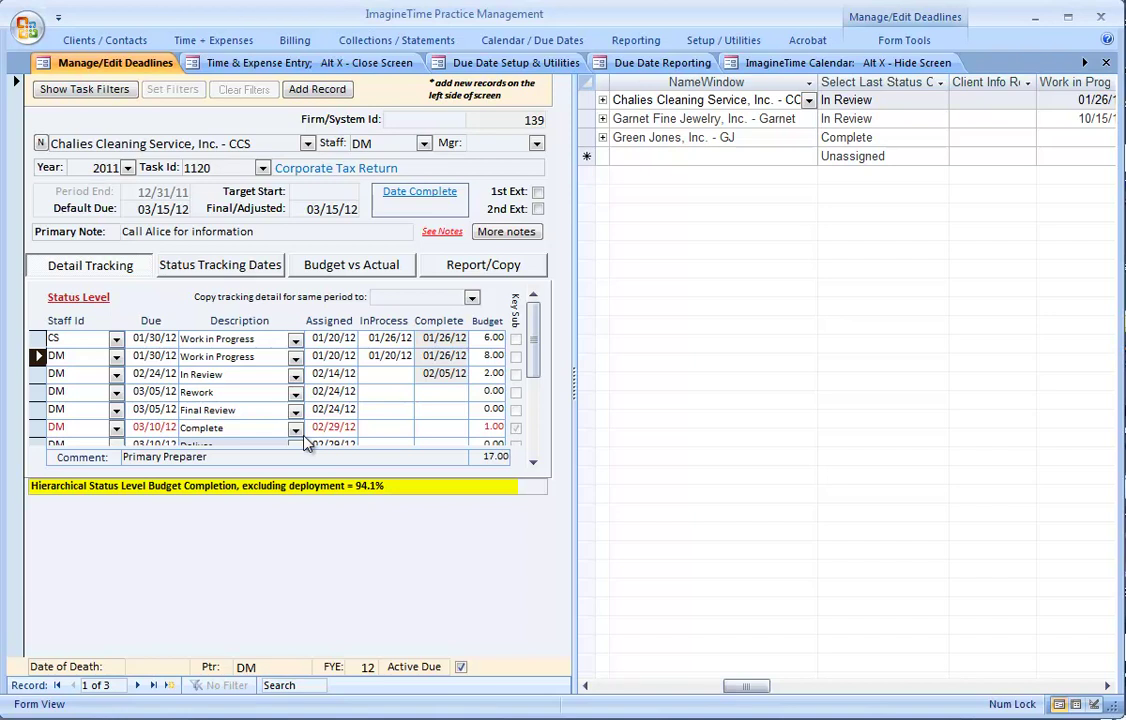
{"action": "left_click", "coordinate": [170, 340]}
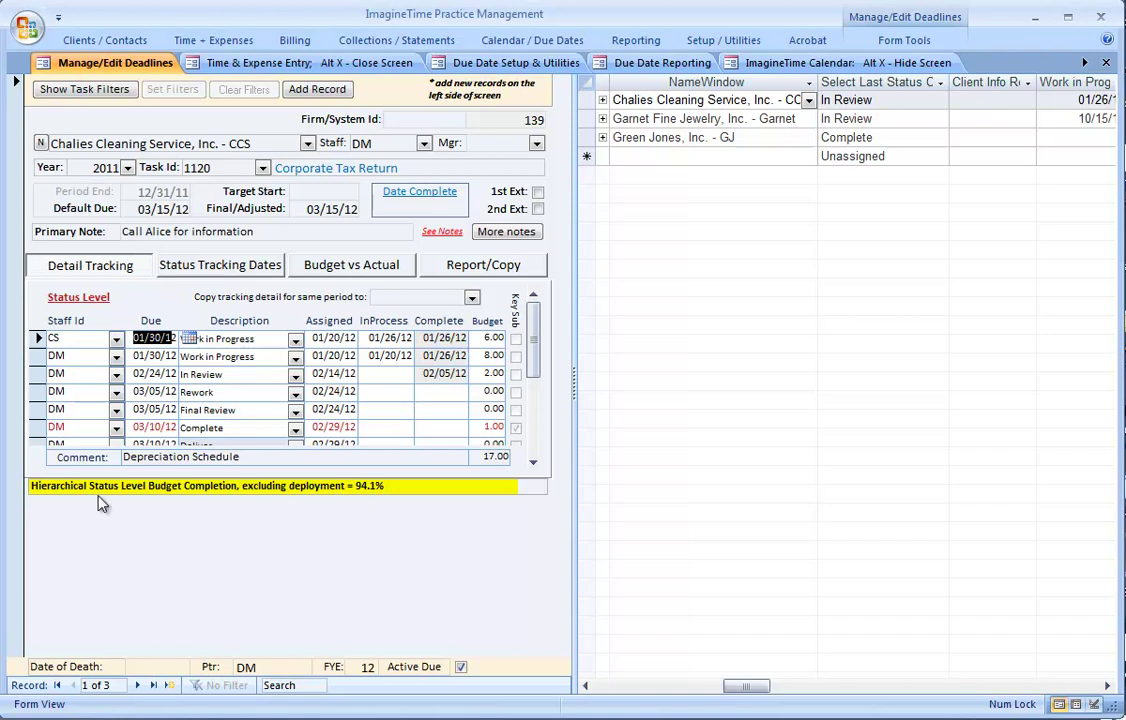
{"action": "left_click", "coordinate": [480, 356]}
{"action": "key", "text": "Down"}
{"action": "key", "text": "Down"}
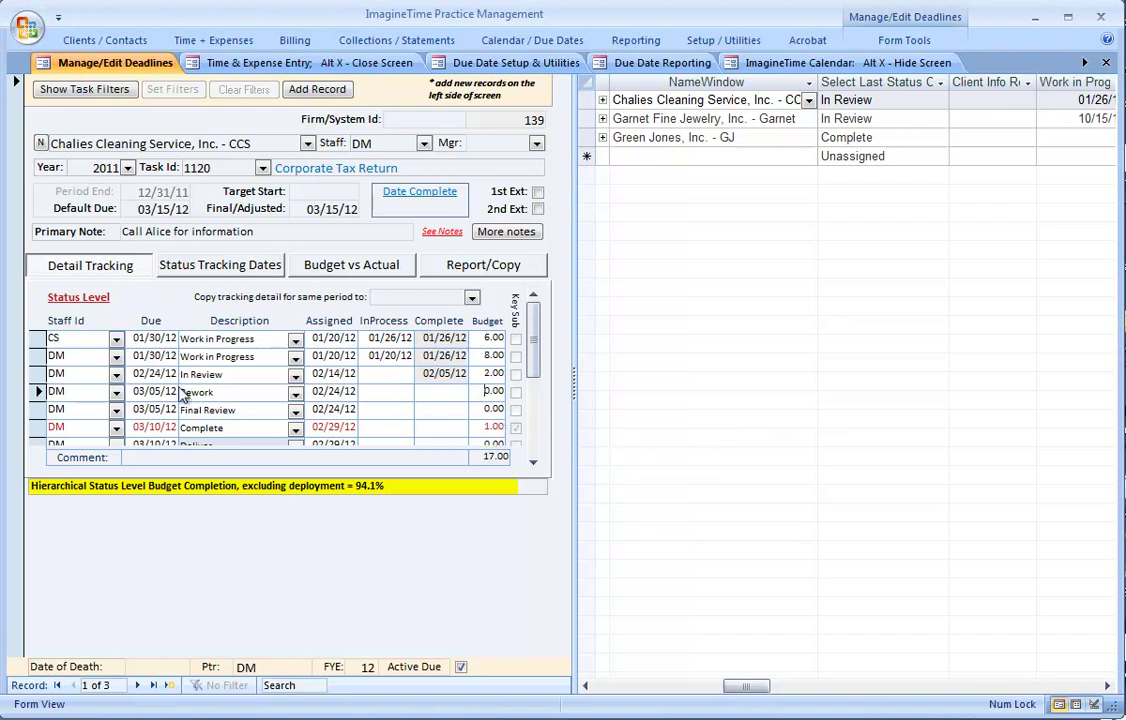
{"action": "left_click", "coordinate": [130, 338]}
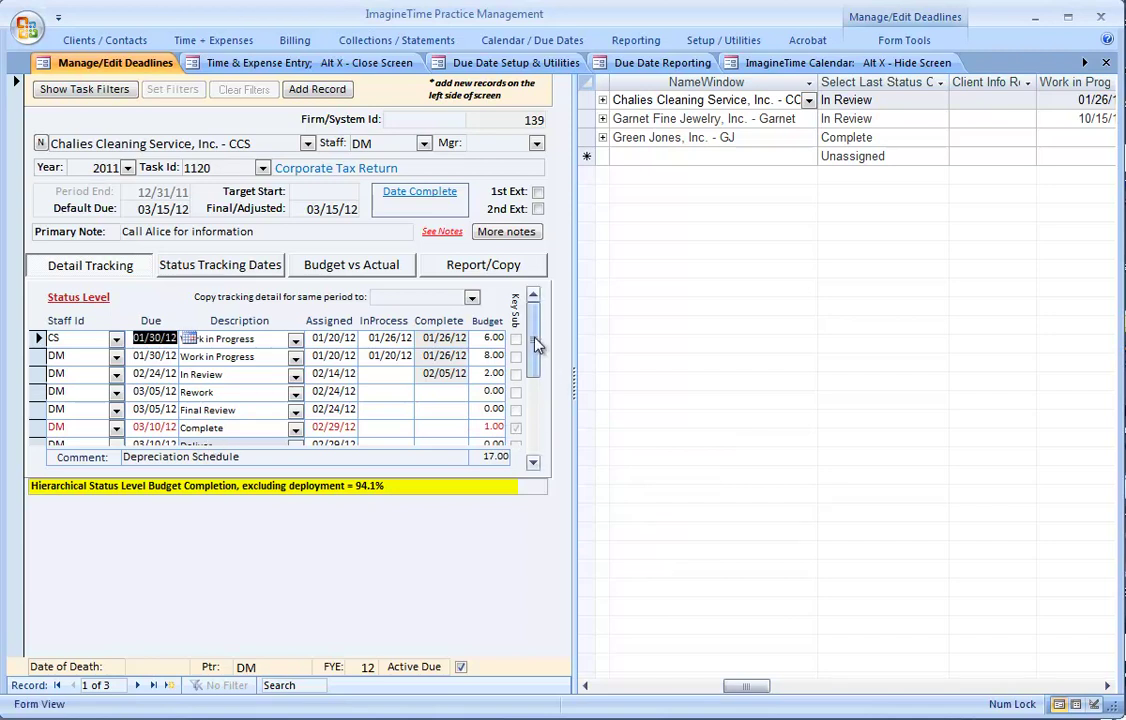
{"action": "left_click_drag", "start_coordinate": [535, 344], "coordinate": [533, 305]}
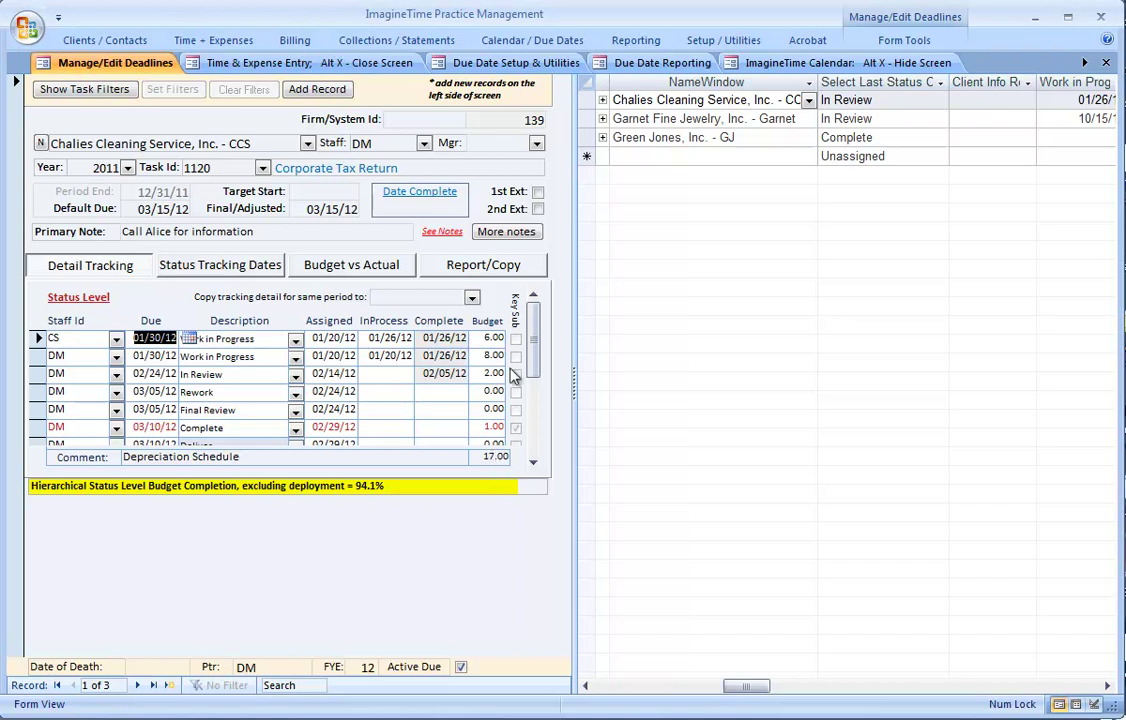
{"action": "left_click", "coordinate": [533, 335]}
{"action": "left_click", "coordinate": [585, 101]}
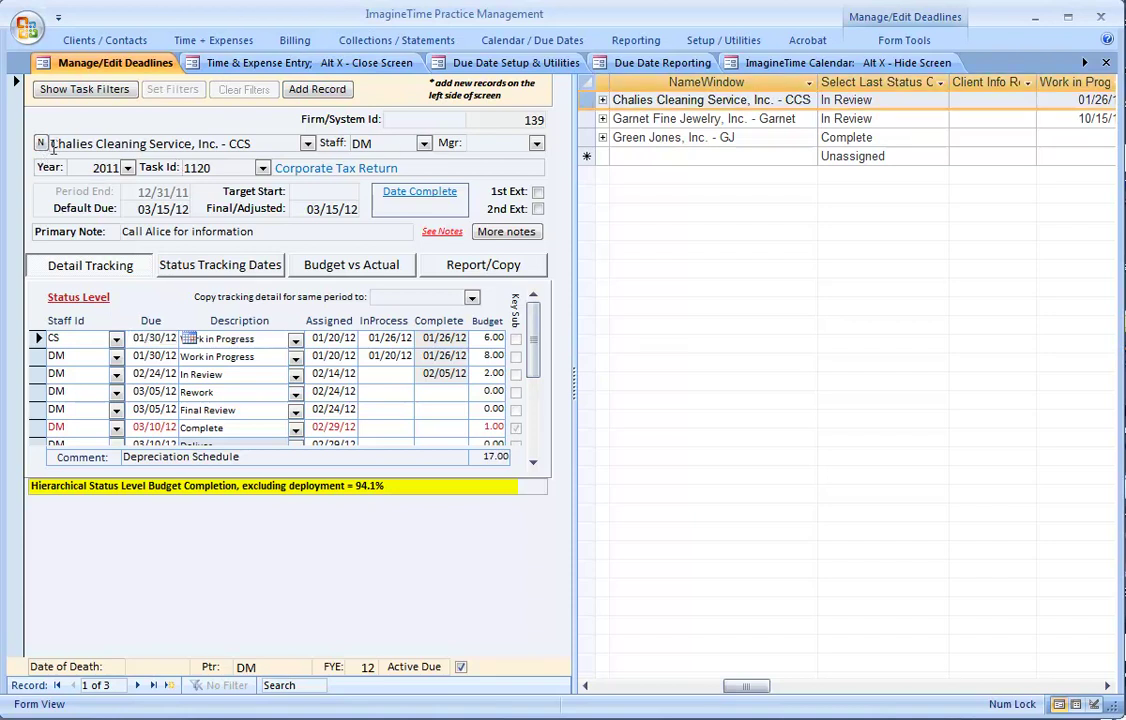
{"action": "left_click", "coordinate": [262, 63]}
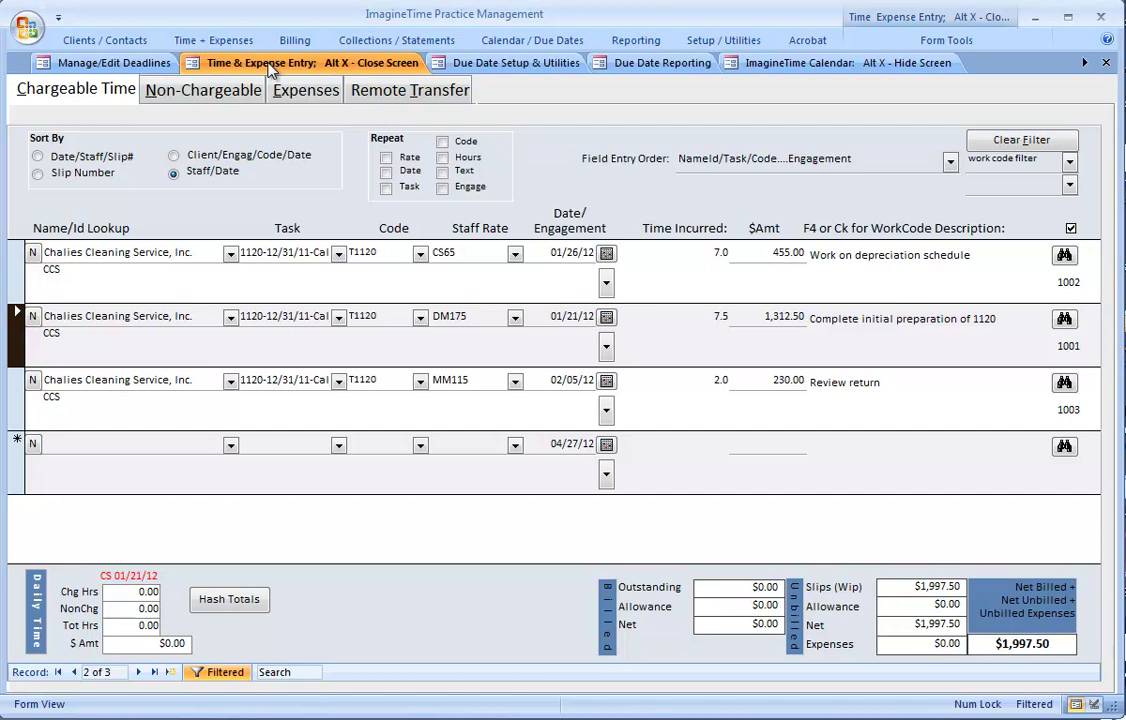
{"action": "left_click", "coordinate": [16, 248]}
{"action": "left_click", "coordinate": [20, 334]}
{"action": "left_click", "coordinate": [18, 405]}
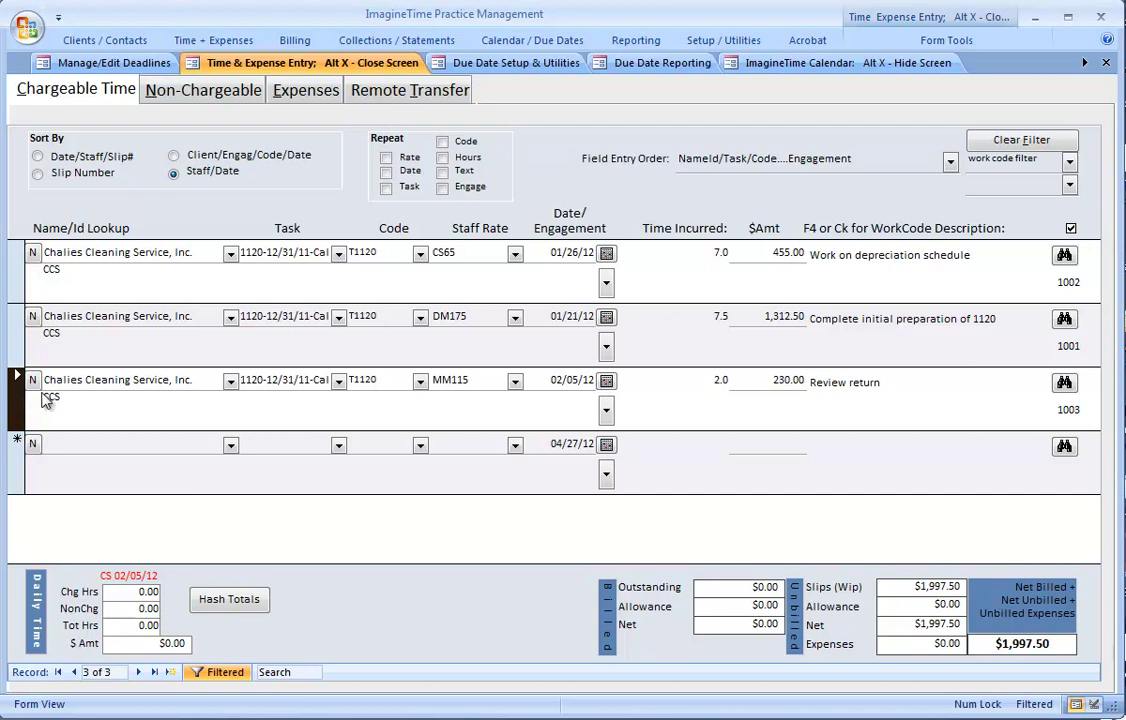
{"action": "left_click", "coordinate": [96, 66]}
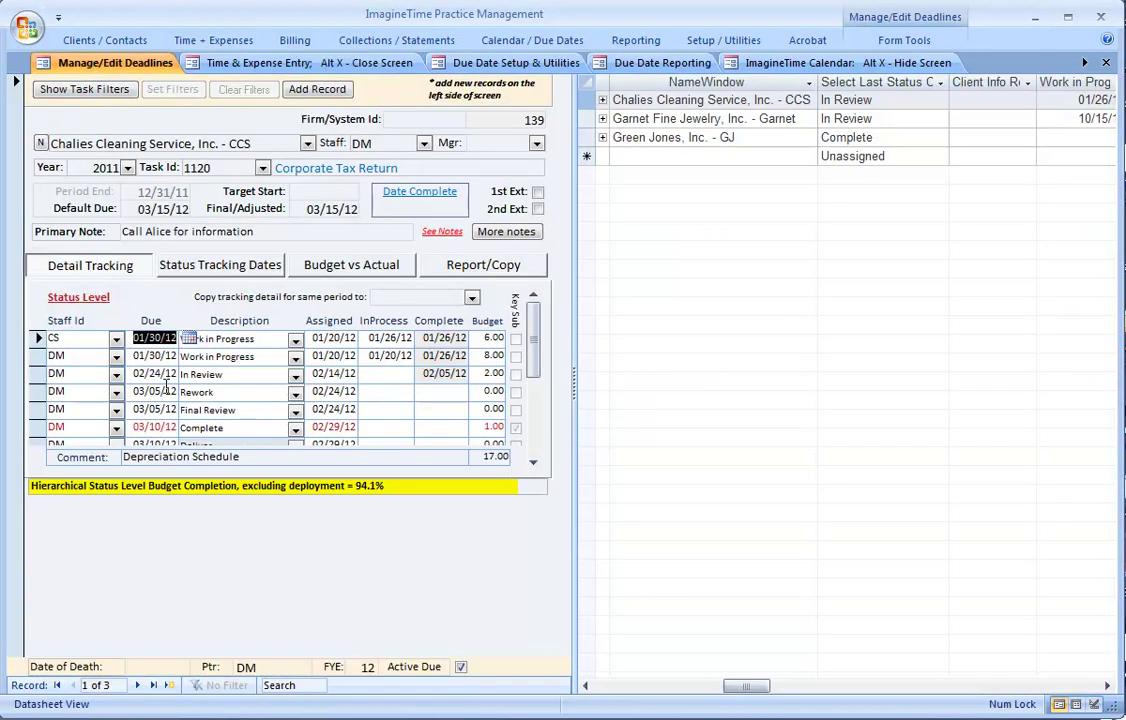
{"action": "left_click", "coordinate": [352, 266]}
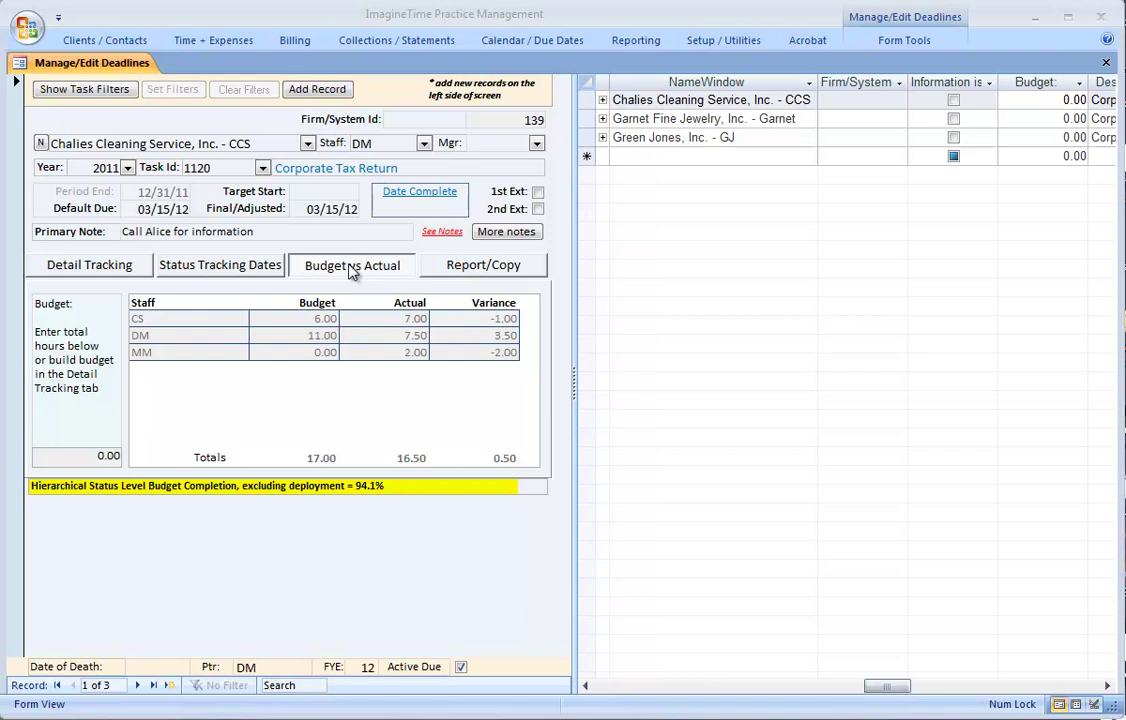
{"action": "left_click", "coordinate": [105, 272]}
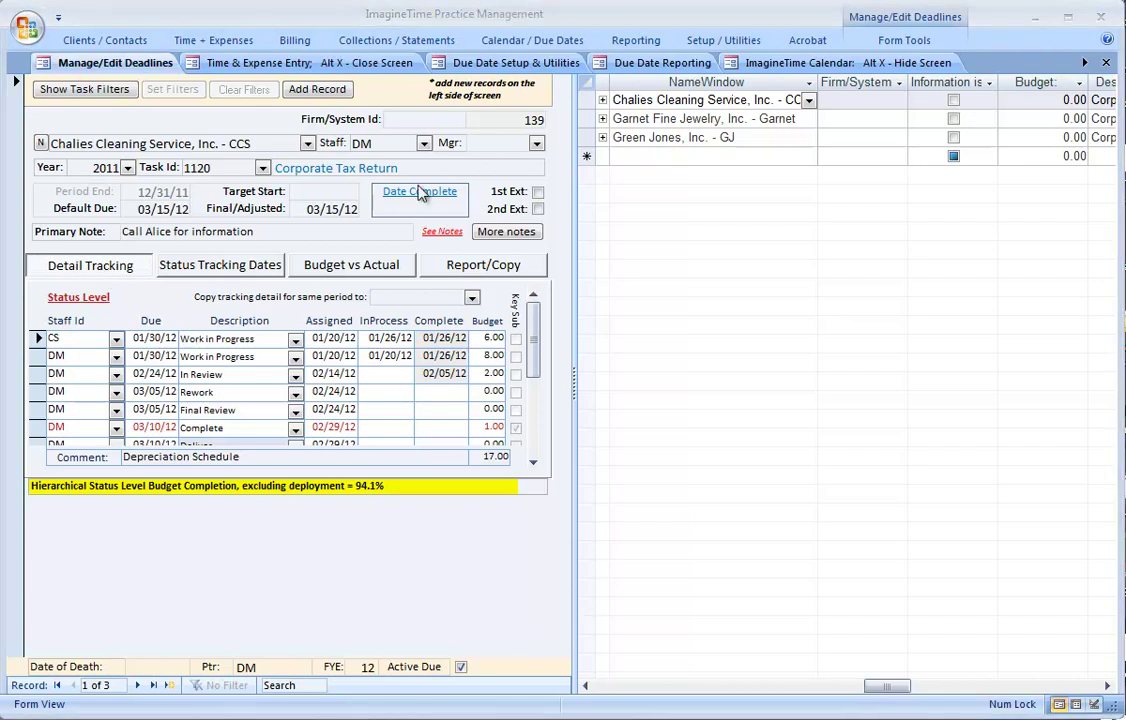
Run 'Due Date Report - w/detail tracking history' with Budget/Actual by Staff and Task Notes, sorted by Form ID
{"action": "left_click", "coordinate": [487, 268]}
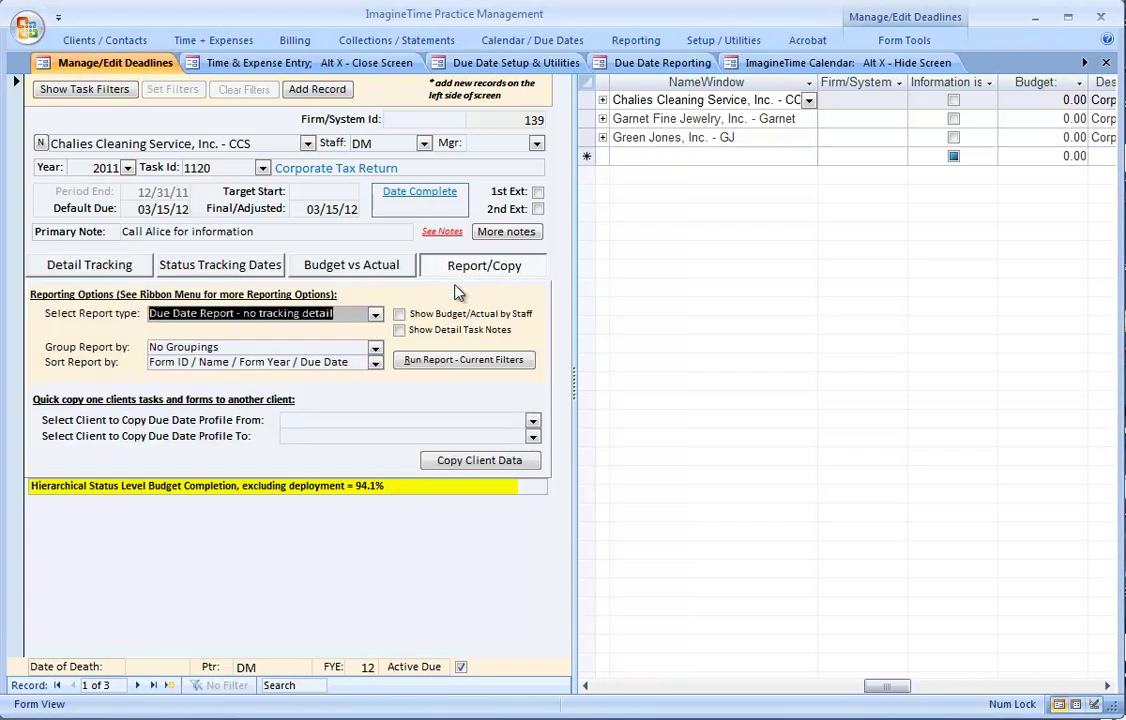
{"action": "left_click", "coordinate": [376, 315]}
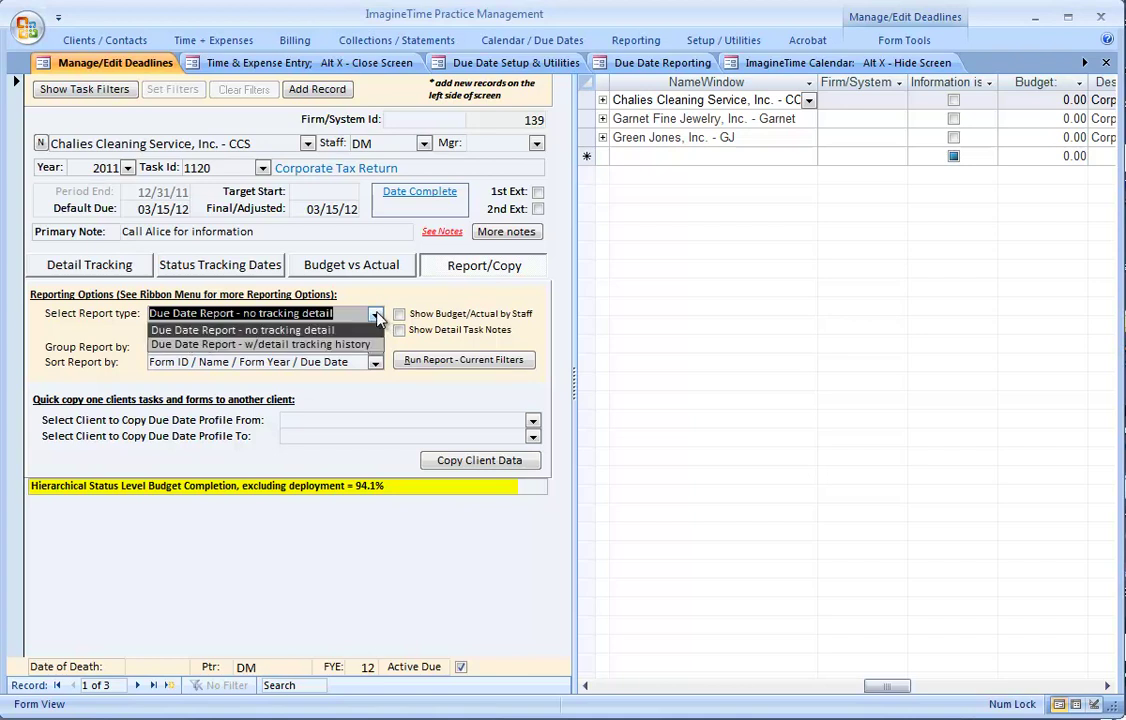
{"action": "left_click", "coordinate": [280, 345]}
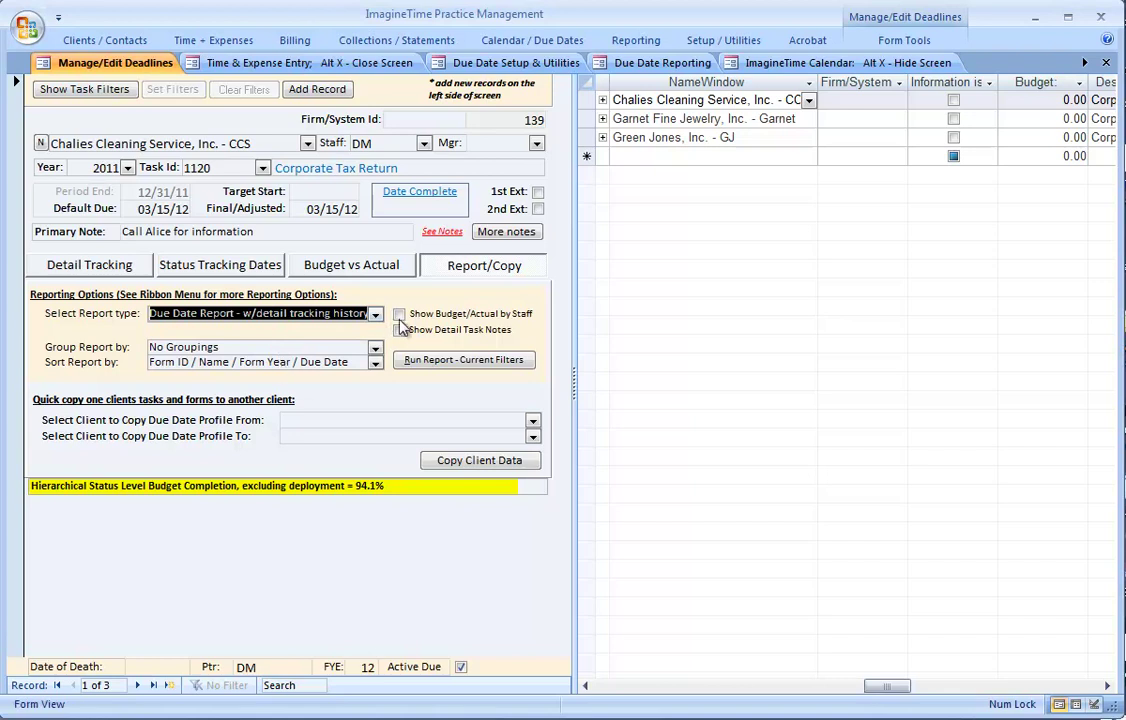
{"action": "left_click", "coordinate": [402, 317]}
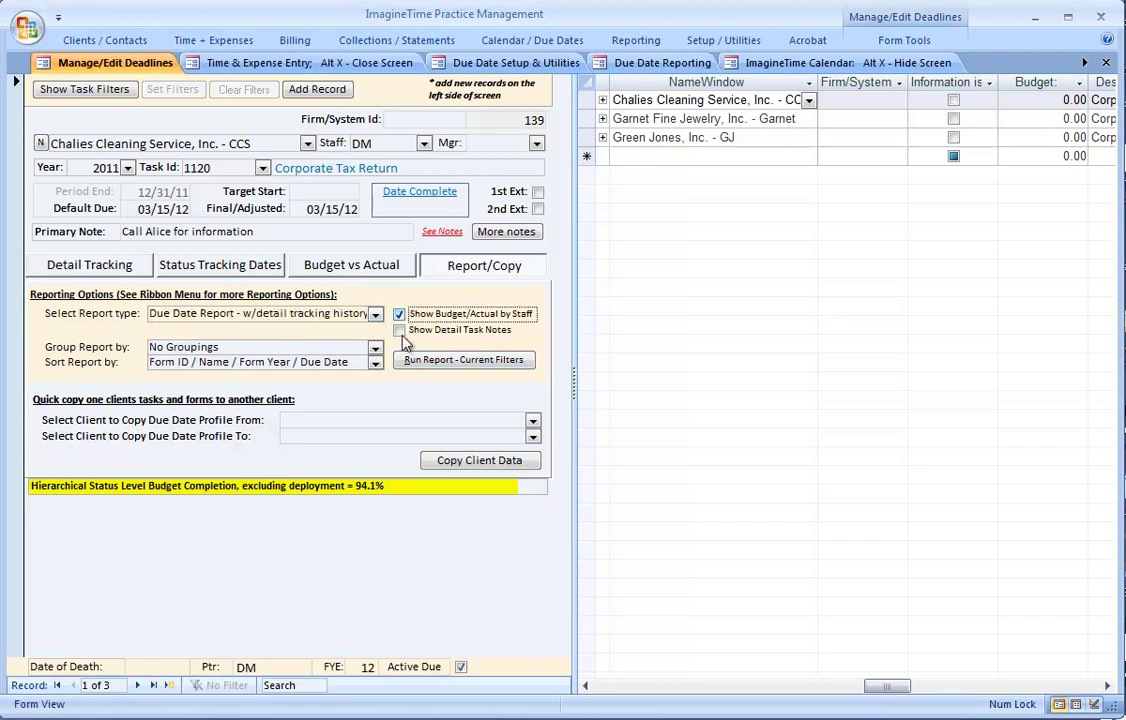
{"action": "left_click", "coordinate": [400, 331]}
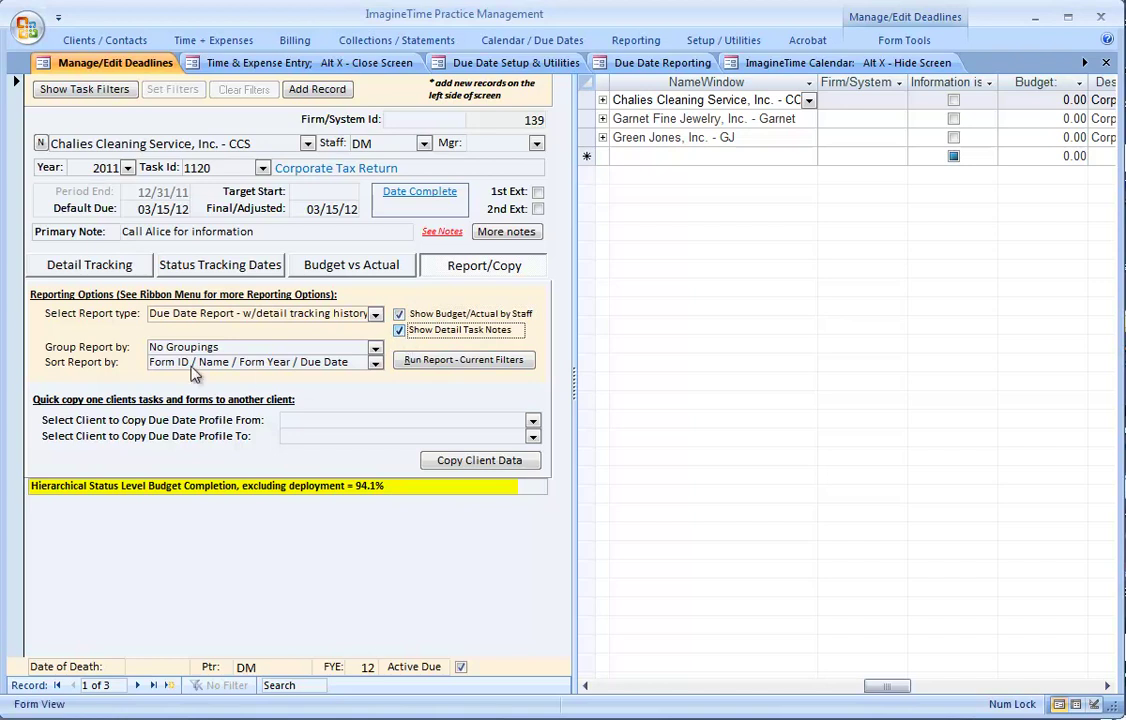
{"action": "left_click", "coordinate": [377, 364]}
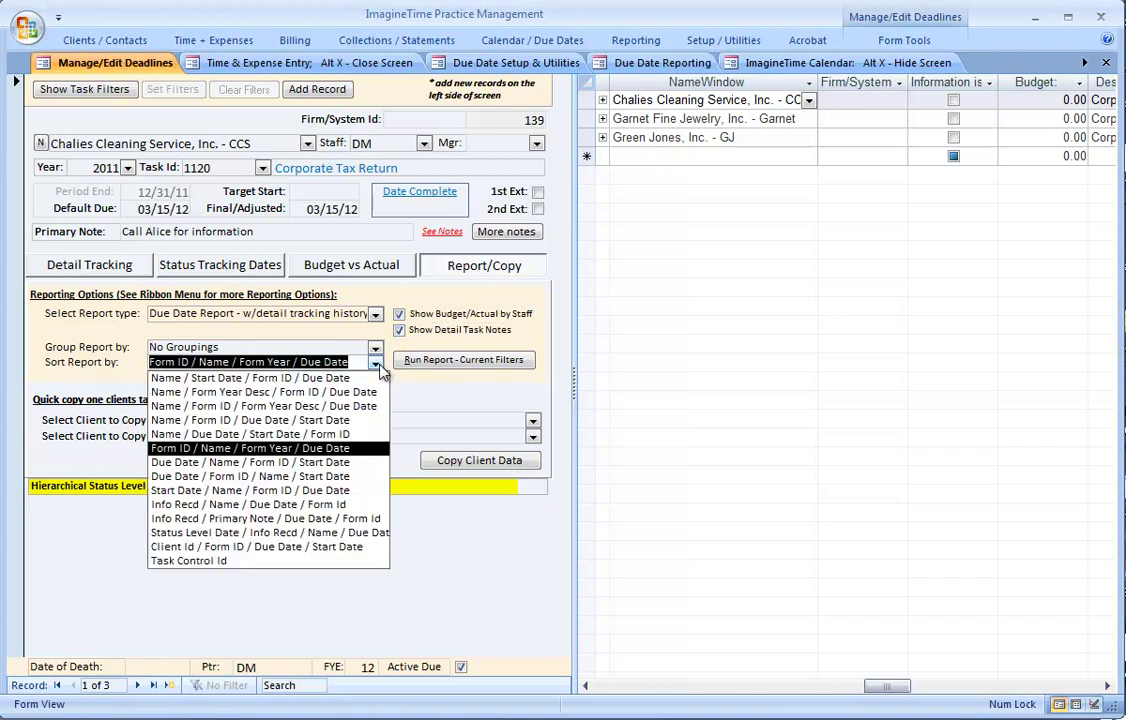
{"action": "left_click", "coordinate": [379, 366]}
{"action": "left_click", "coordinate": [460, 361]}
{"action": "left_click", "coordinate": [343, 86]}
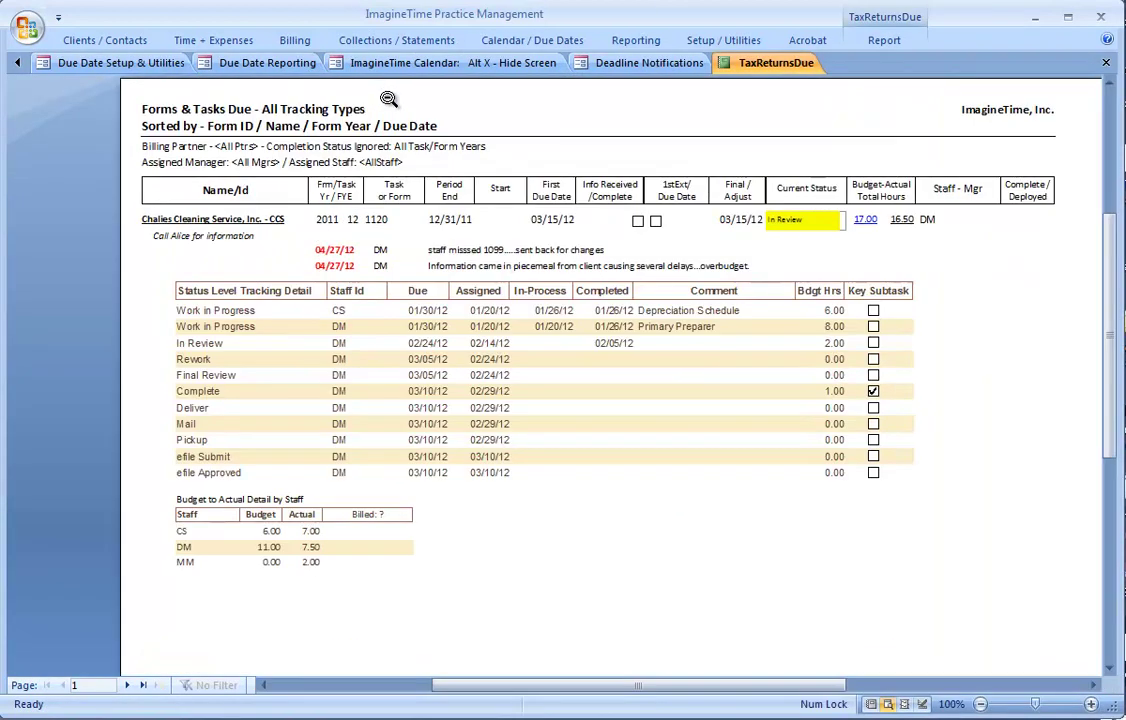
Review both pages of the TaxReturnsDue preview at different zooms, then close it
{"action": "left_click", "coordinate": [1091, 704]}
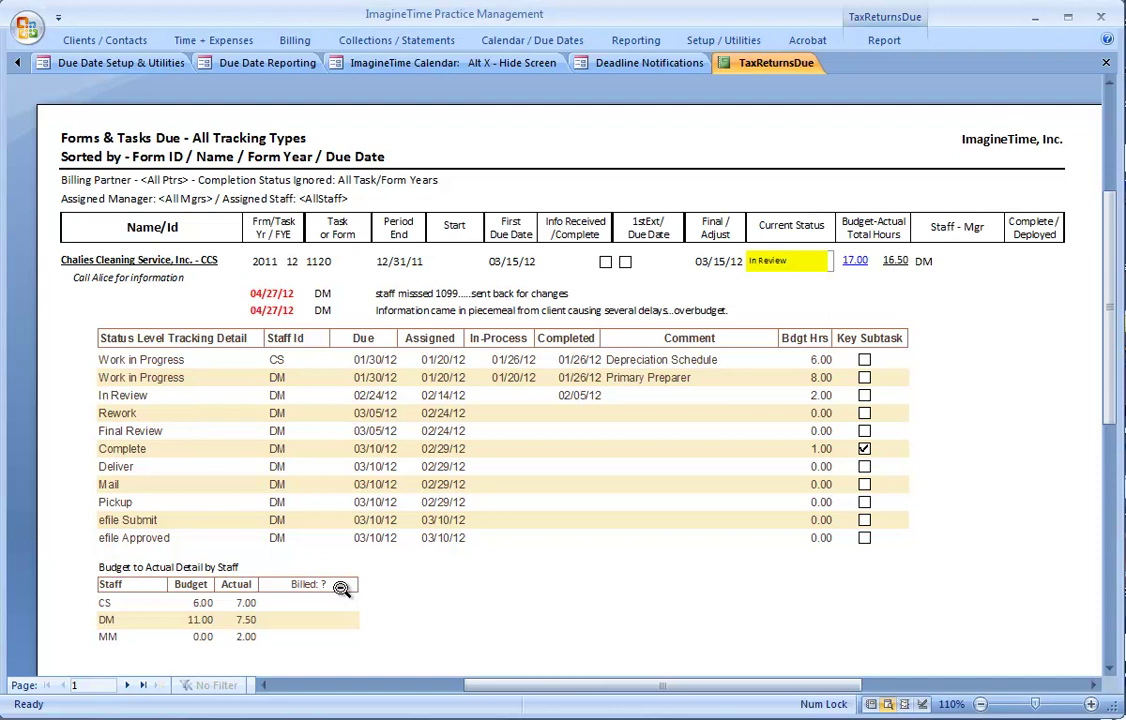
{"action": "left_click", "coordinate": [284, 474]}
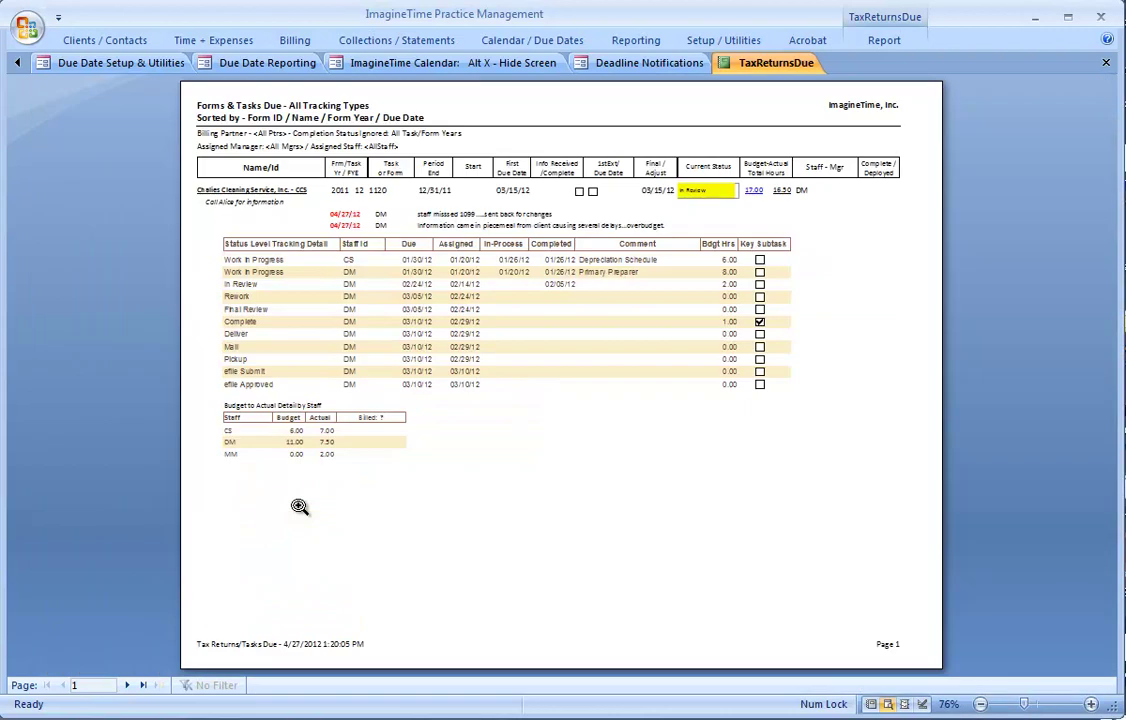
{"action": "left_click", "coordinate": [127, 686]}
{"action": "left_click", "coordinate": [276, 287]}
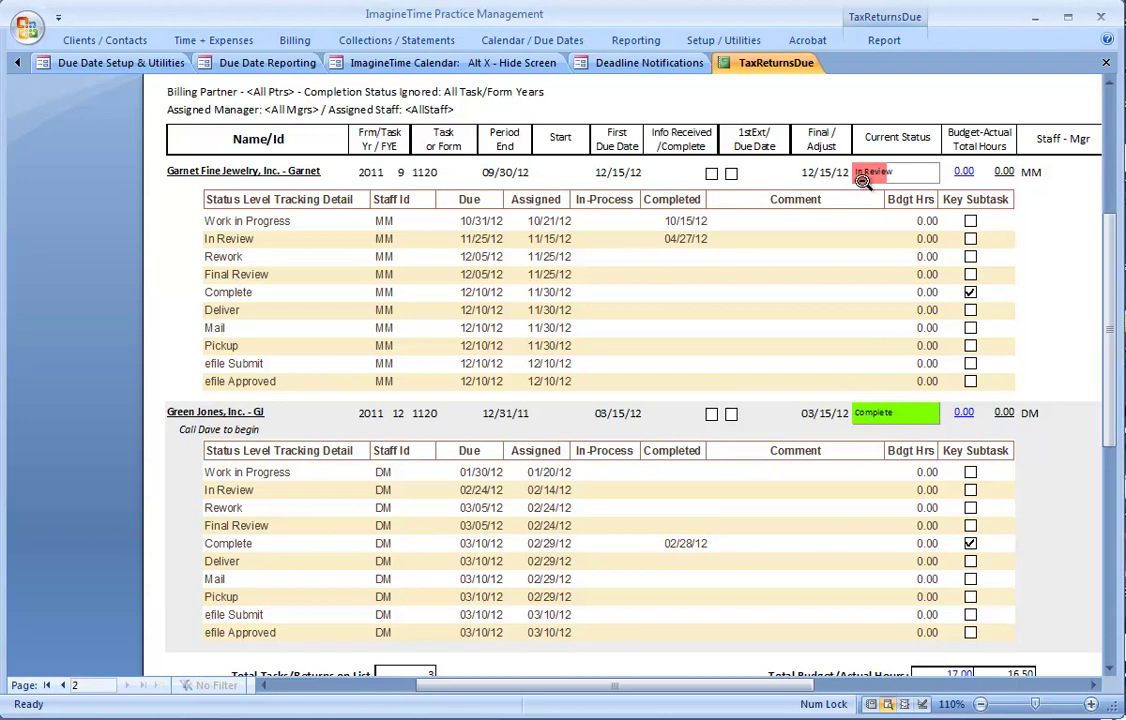
{"action": "left_click", "coordinate": [63, 685]}
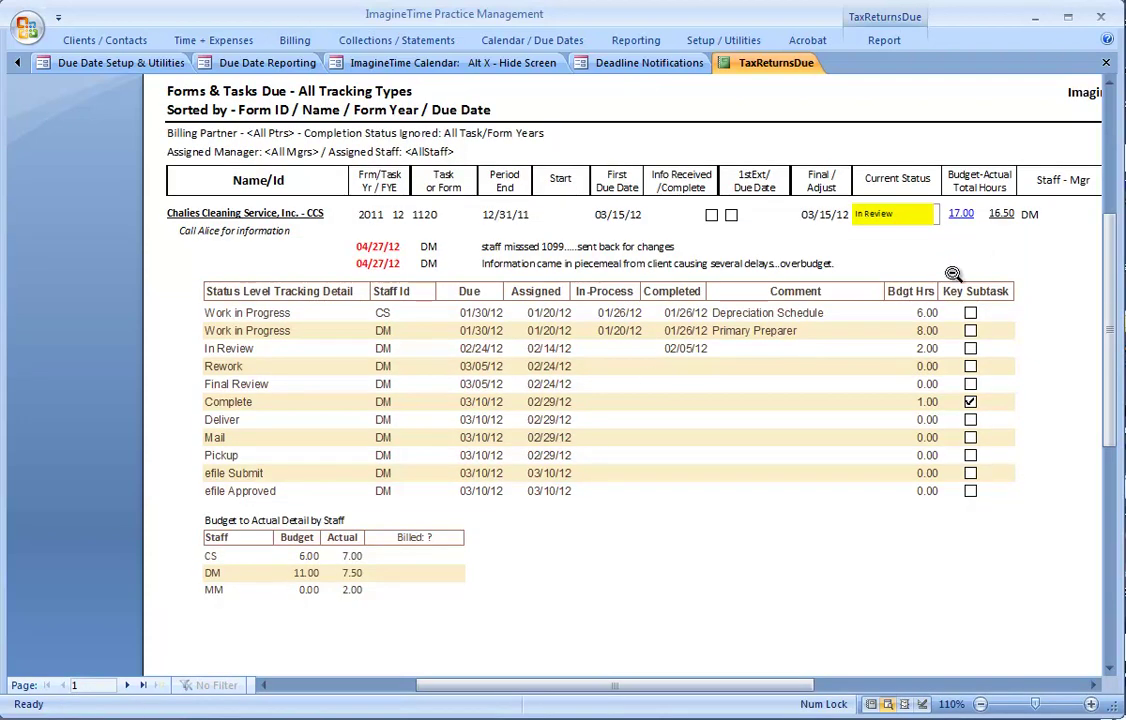
{"action": "left_click", "coordinate": [670, 188]}
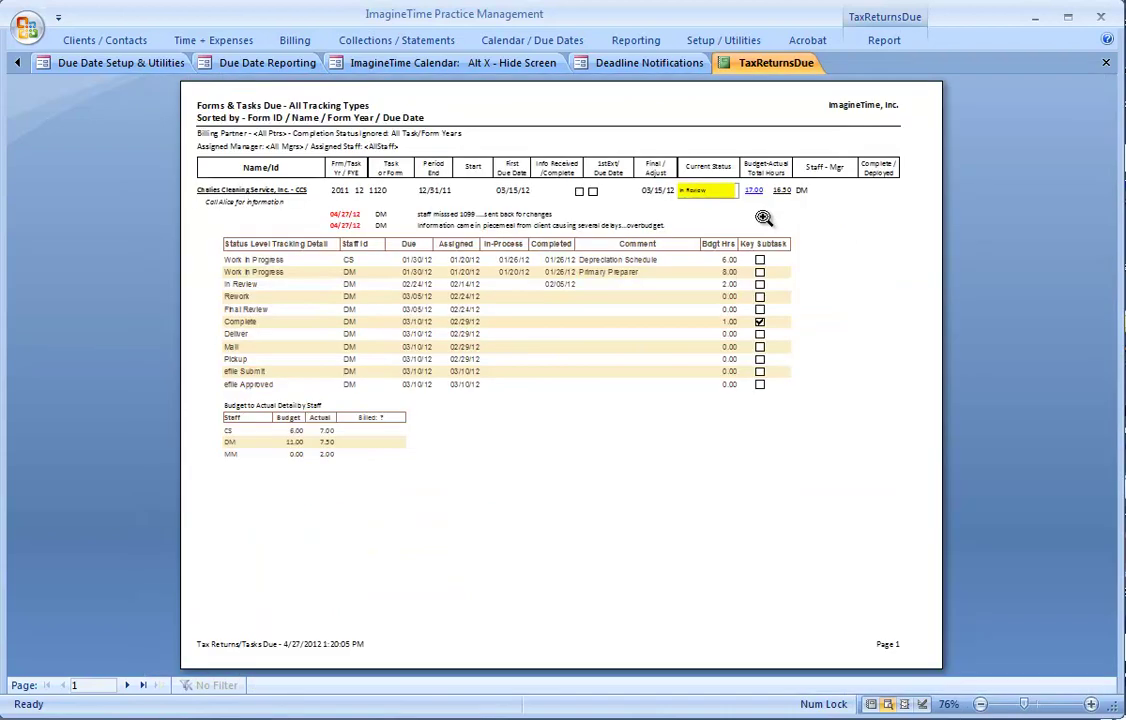
{"action": "left_click", "coordinate": [1106, 62]}
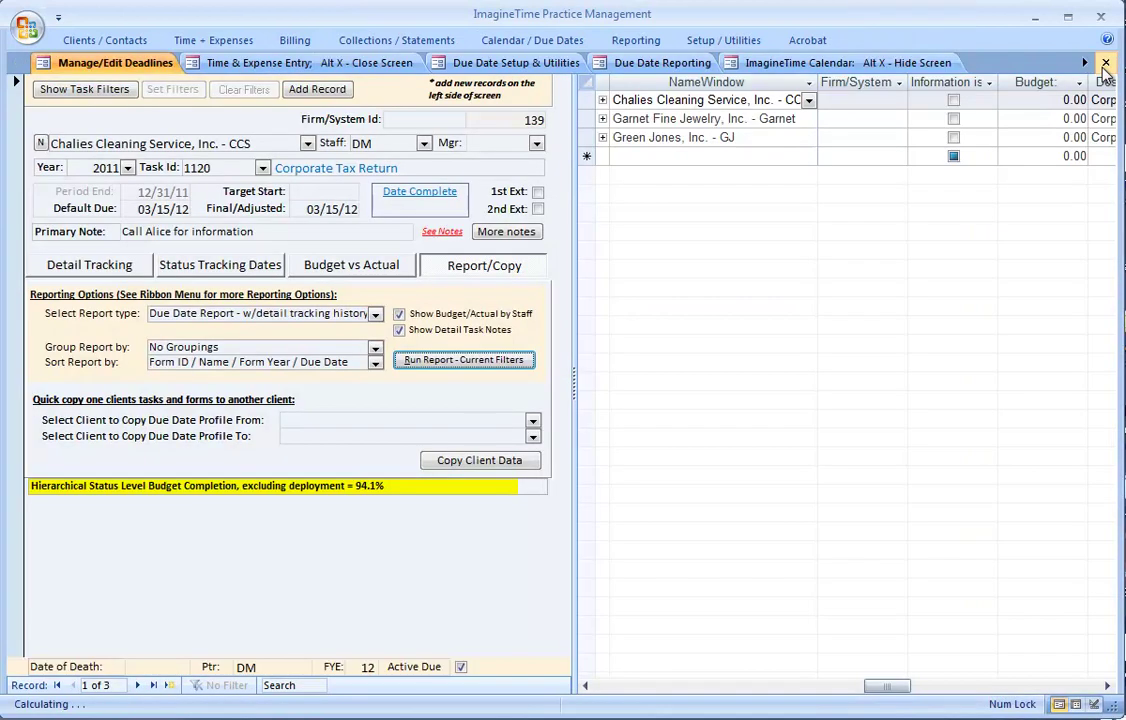
In Due Date Reporting, select the 1120 task and the 'Due Date Report - w/detail tracking history' type
{"action": "left_click", "coordinate": [655, 64]}
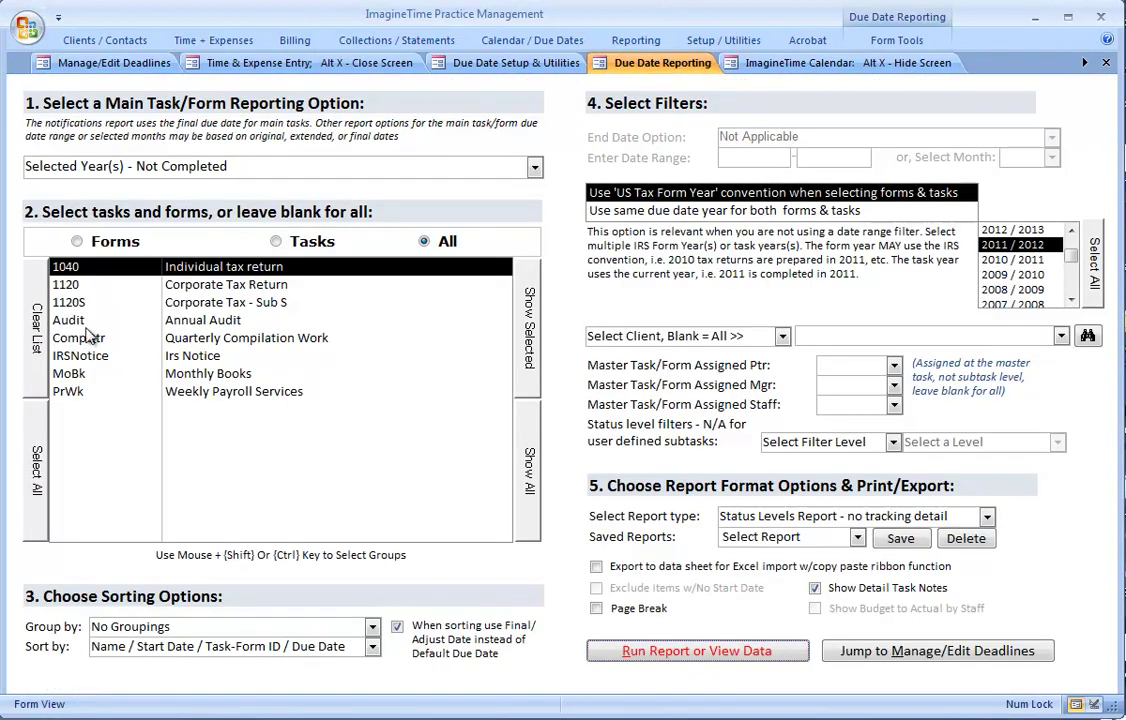
{"action": "left_click", "coordinate": [70, 284]}
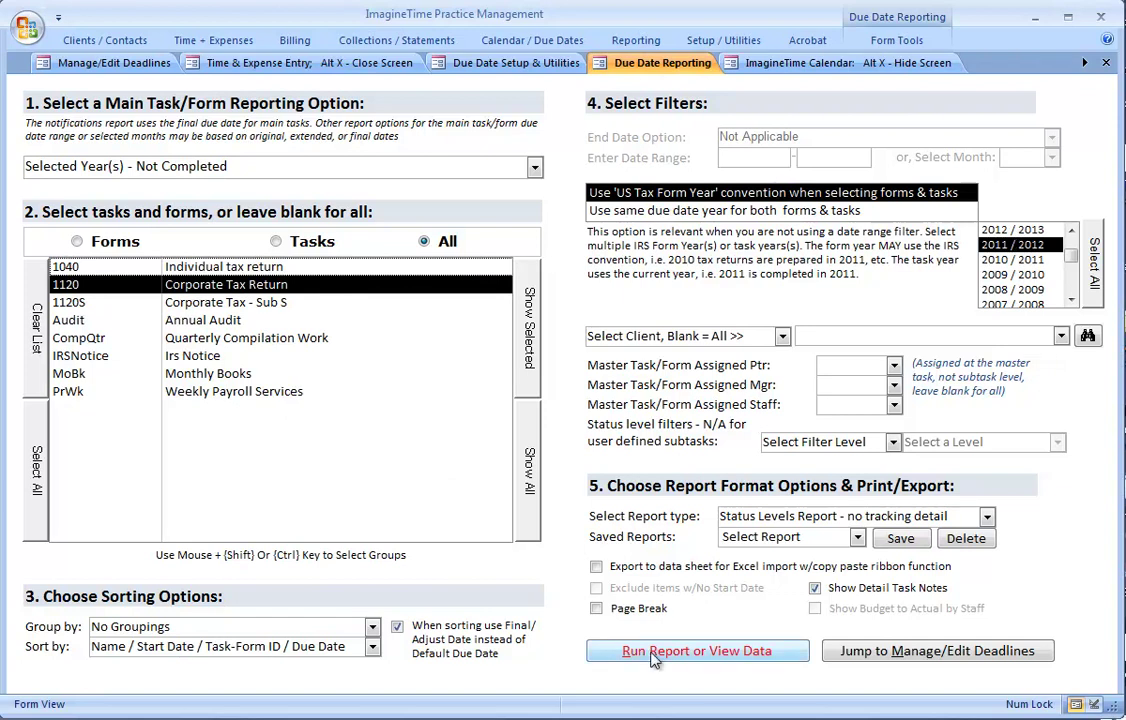
{"action": "left_click", "coordinate": [986, 524]}
{"action": "left_click", "coordinate": [742, 556]}
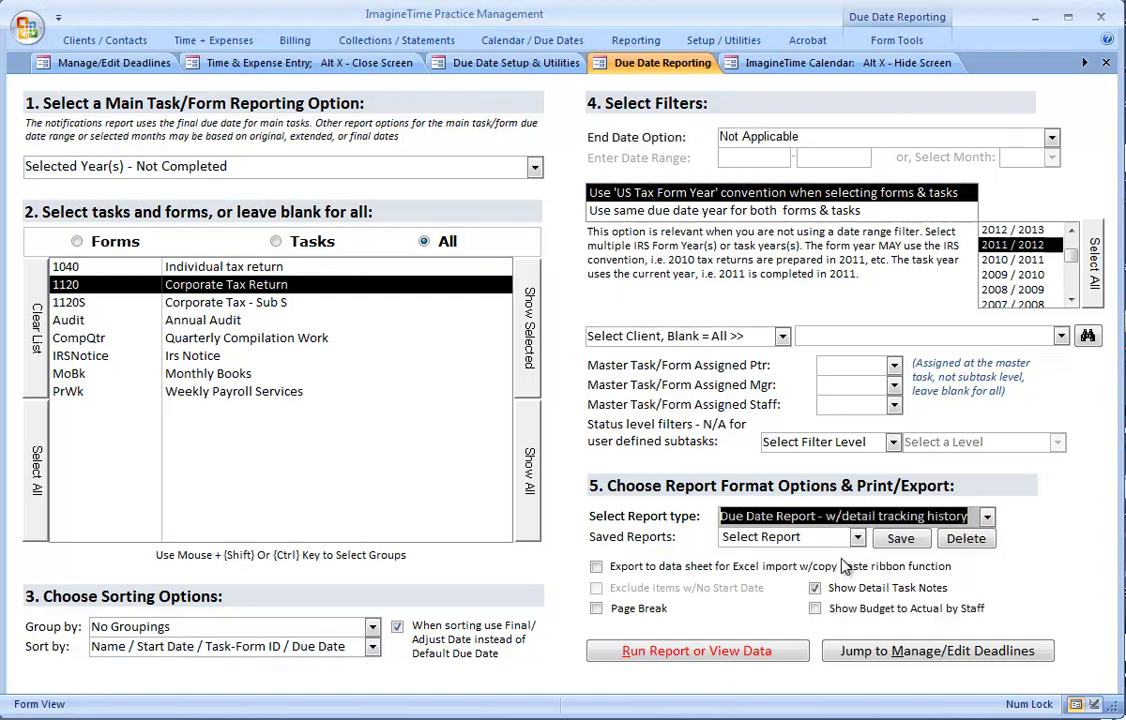
Preview the report on screen at full size rather than printing, then close it
{"action": "left_click", "coordinate": [688, 652]}
{"action": "key", "text": "n"}
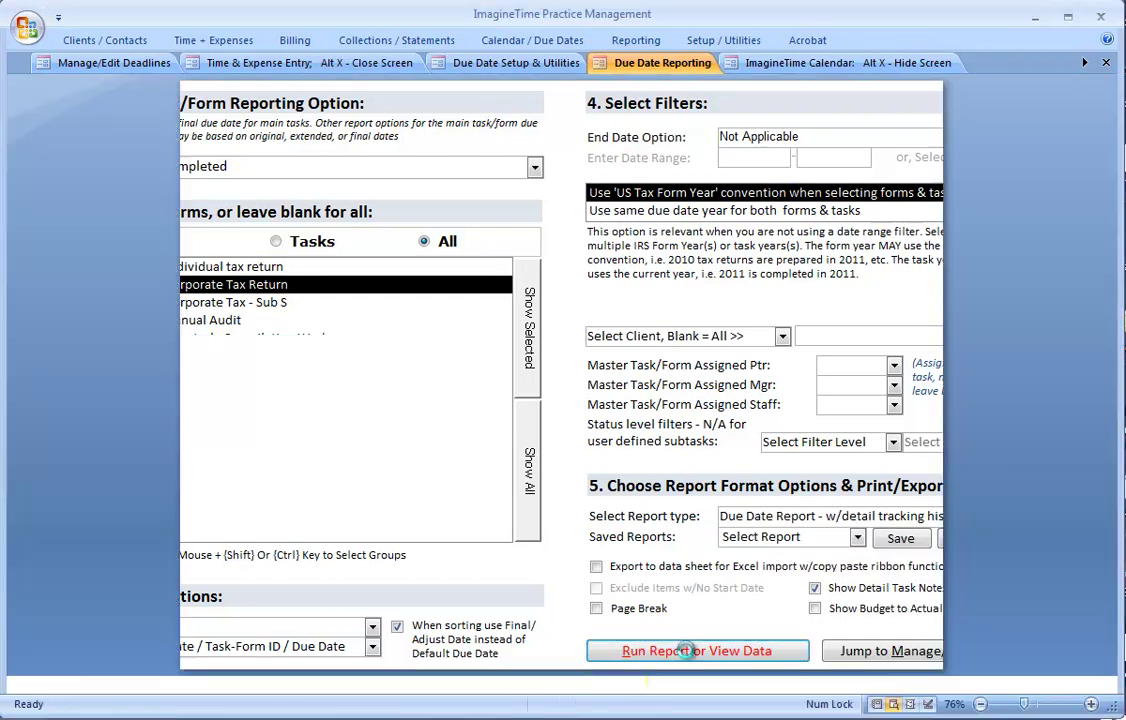
{"action": "left_click", "coordinate": [318, 190]}
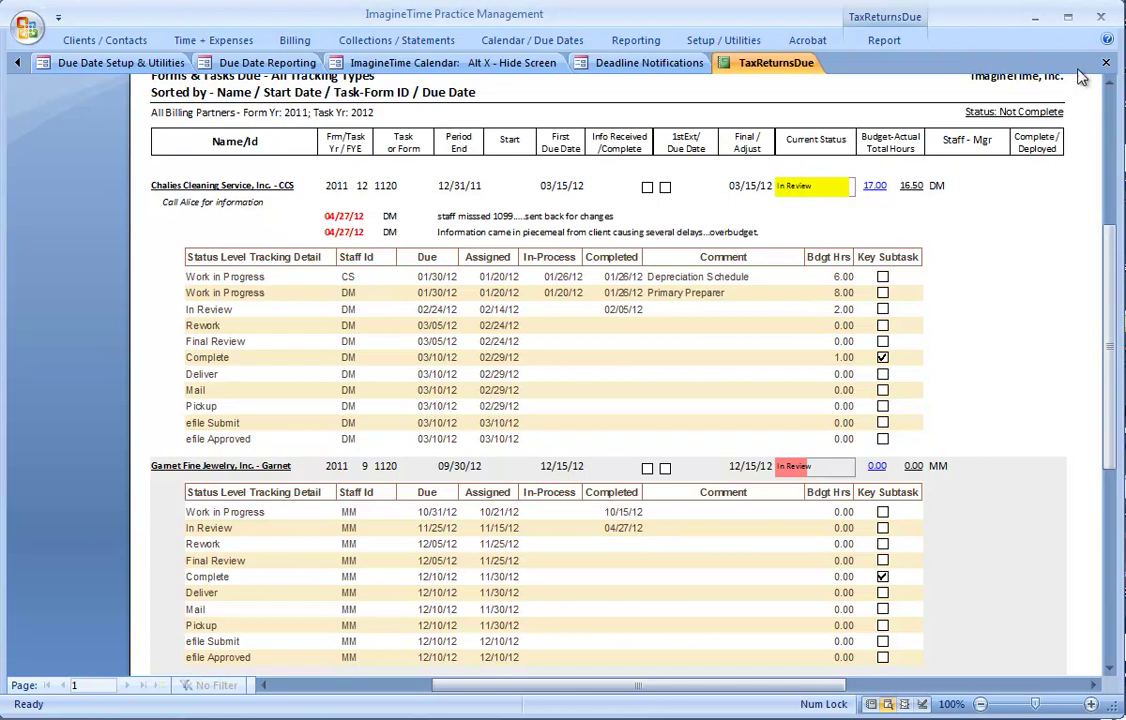
{"action": "left_click", "coordinate": [1105, 66]}
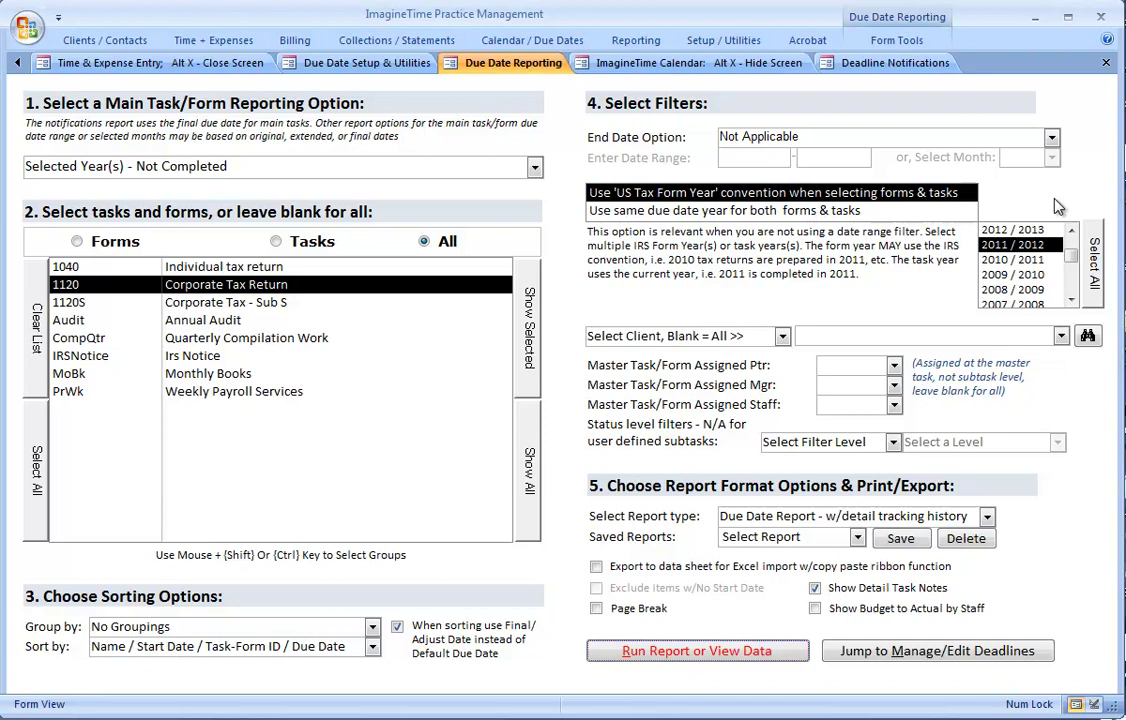
Return to Manage/Edit Deadlines and show the Detail Tracking grid for Chalies Cleaning's 1120
{"action": "left_click", "coordinate": [17, 62]}
{"action": "left_click", "coordinate": [112, 62]}
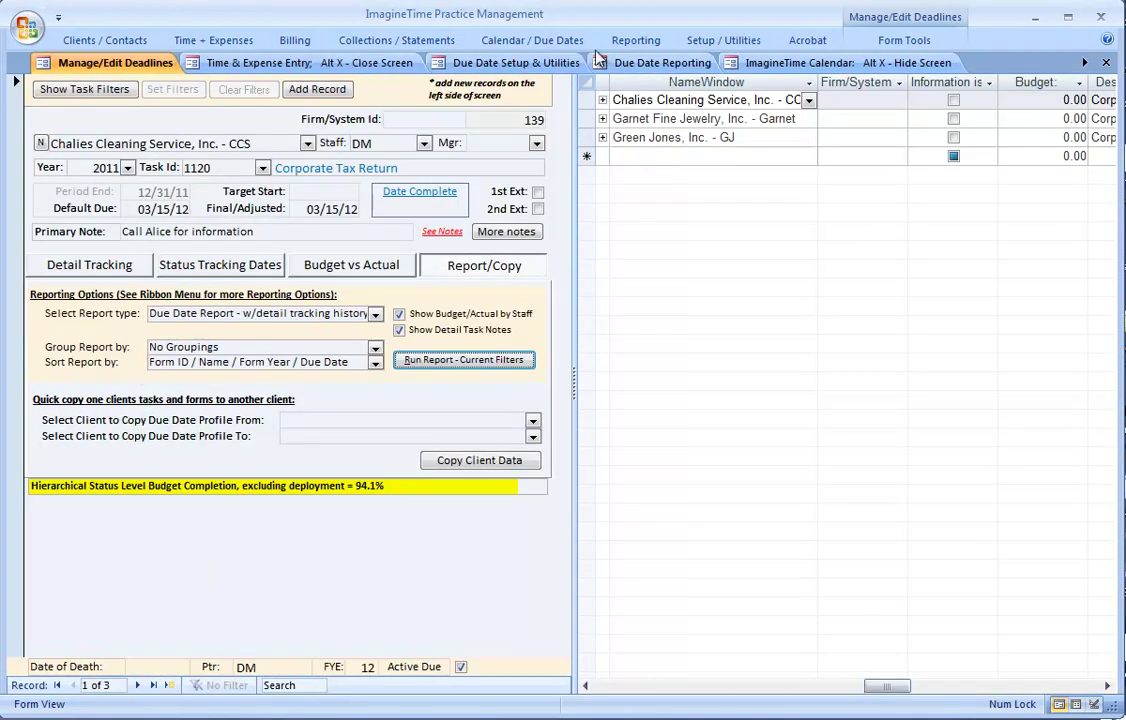
{"action": "left_click", "coordinate": [46, 258]}
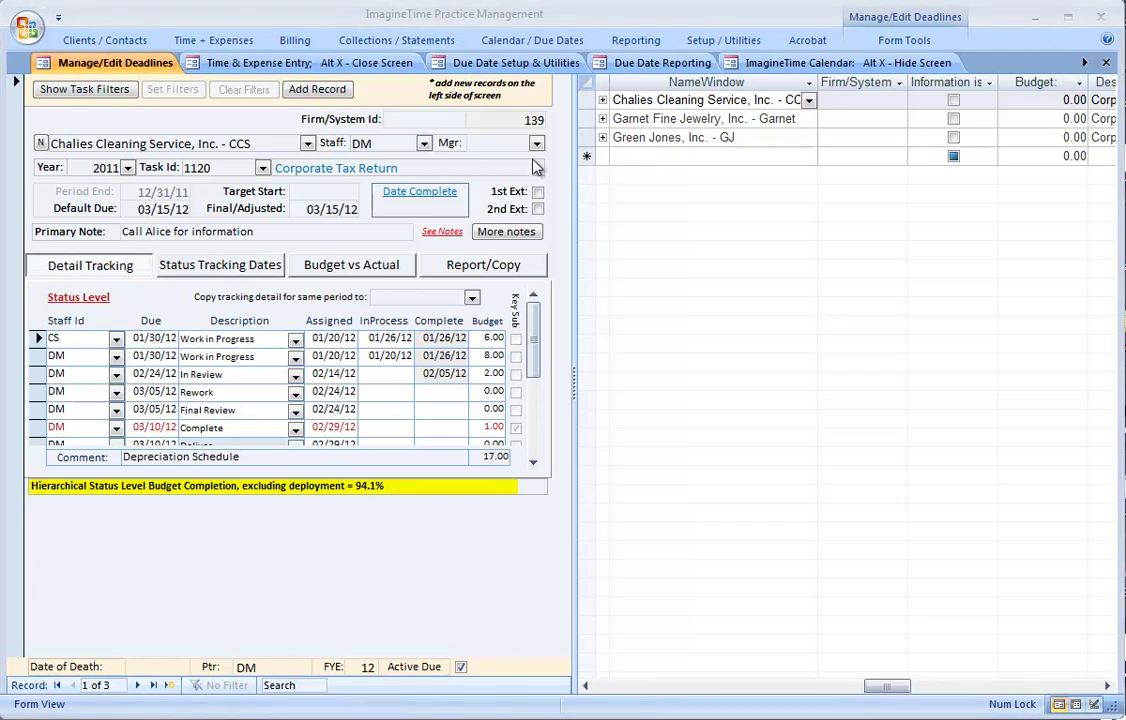
Check the MoBk Monthly Books master task definition, then show the master status levels setup
{"action": "left_click", "coordinate": [500, 64]}
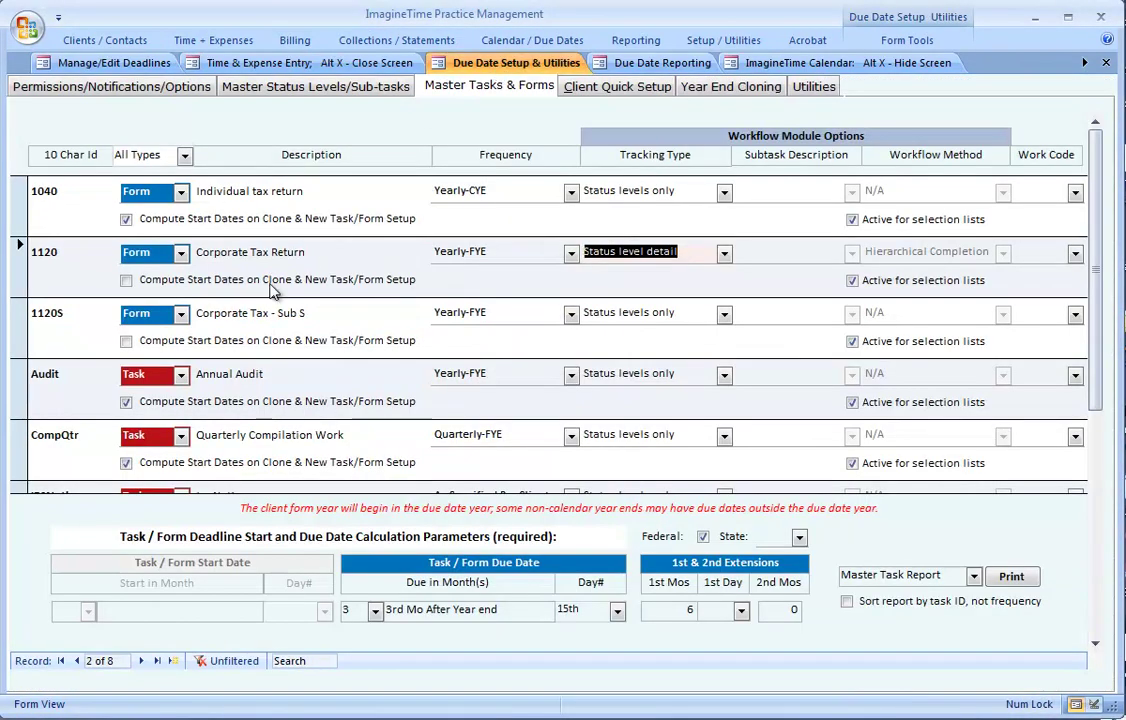
{"action": "scroll", "coordinate": [272, 290], "scroll_direction": "down", "scroll_amount": 4}
{"action": "scroll", "coordinate": [268, 292], "scroll_direction": "up", "scroll_amount": 2}
{"action": "scroll", "coordinate": [250, 320], "scroll_direction": "down", "scroll_amount": 2}
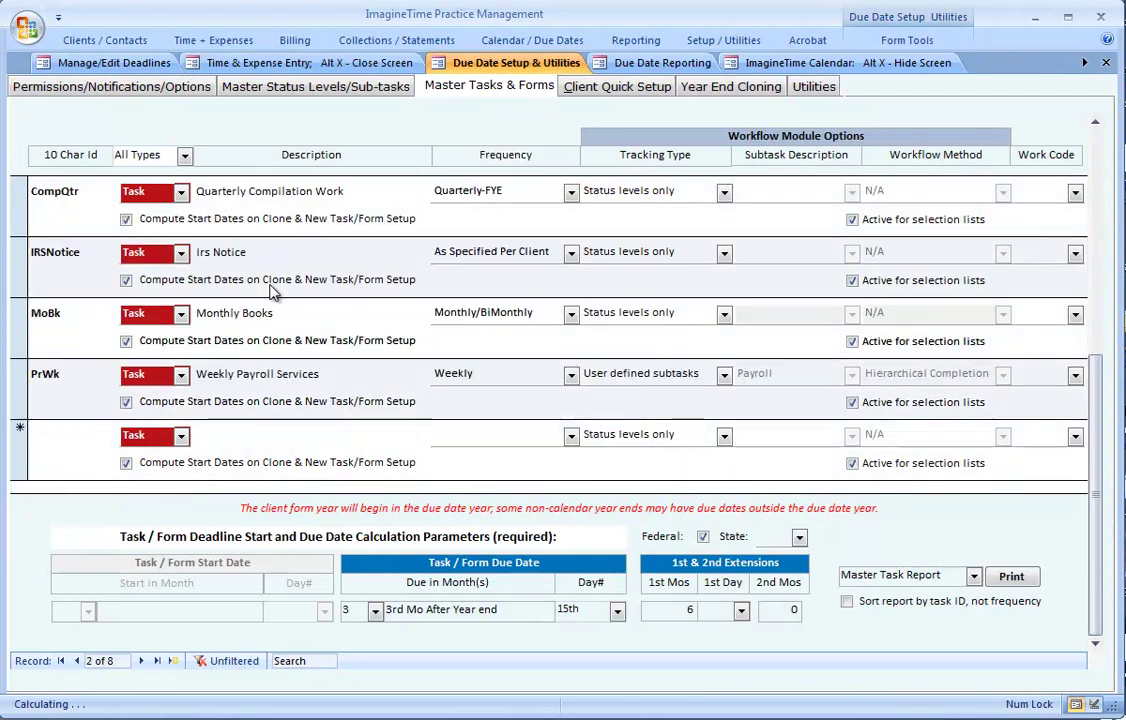
{"action": "left_click", "coordinate": [88, 313]}
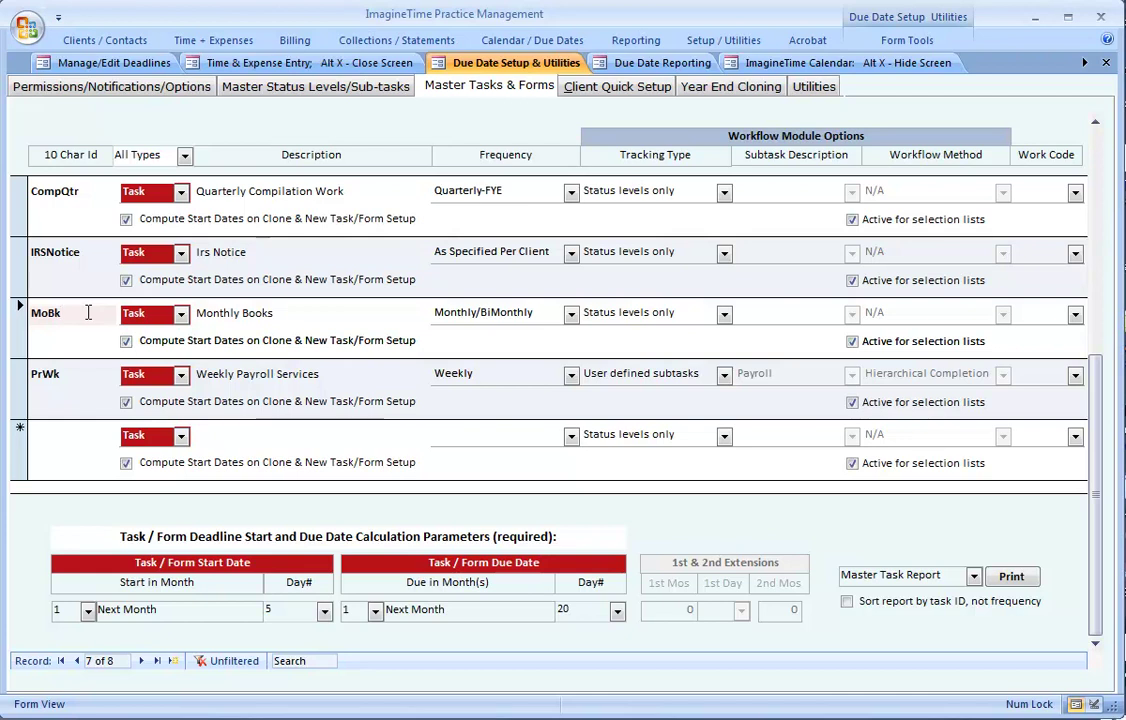
{"action": "left_click", "coordinate": [269, 86]}
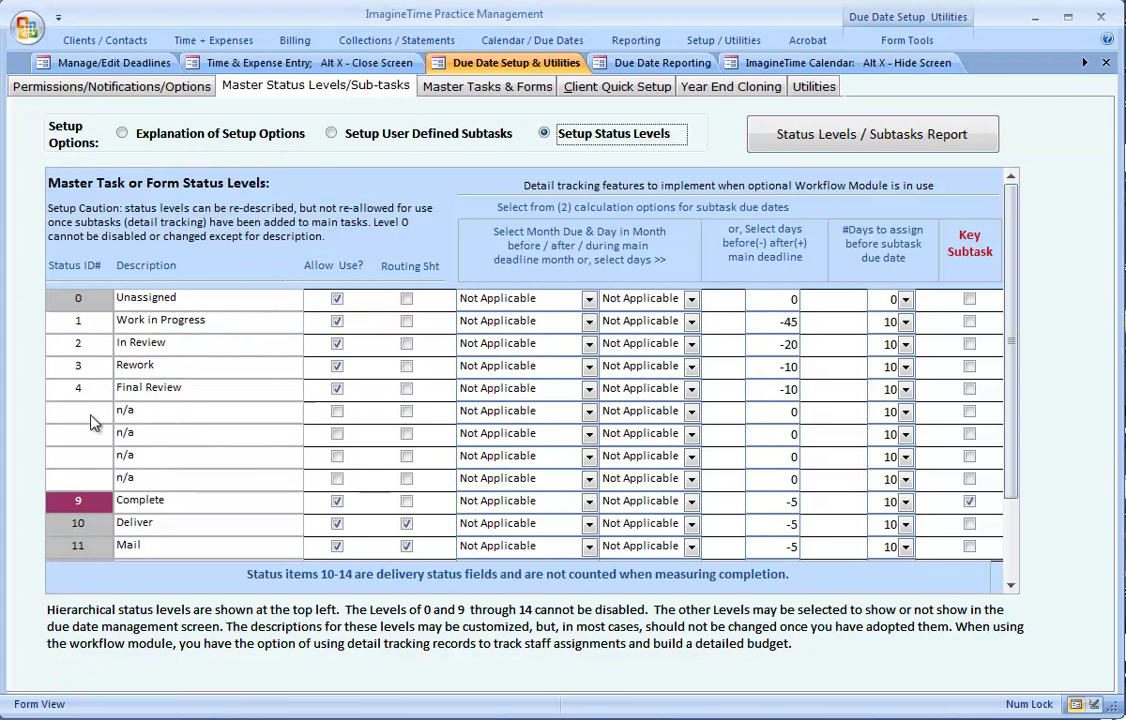
Select the five MonthlyBk user-defined subtasks, stepping from Review and Issue to Governmental Filings
{"action": "left_click", "coordinate": [338, 136]}
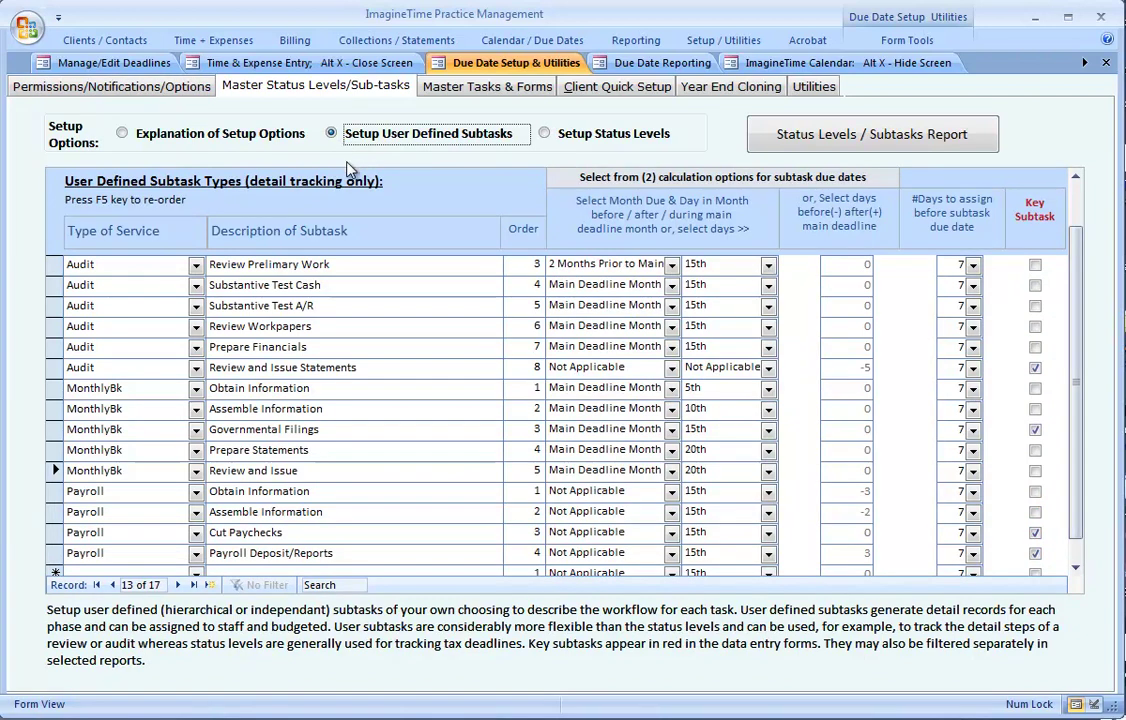
{"action": "left_click_drag", "start_coordinate": [55, 393], "coordinate": [56, 472]}
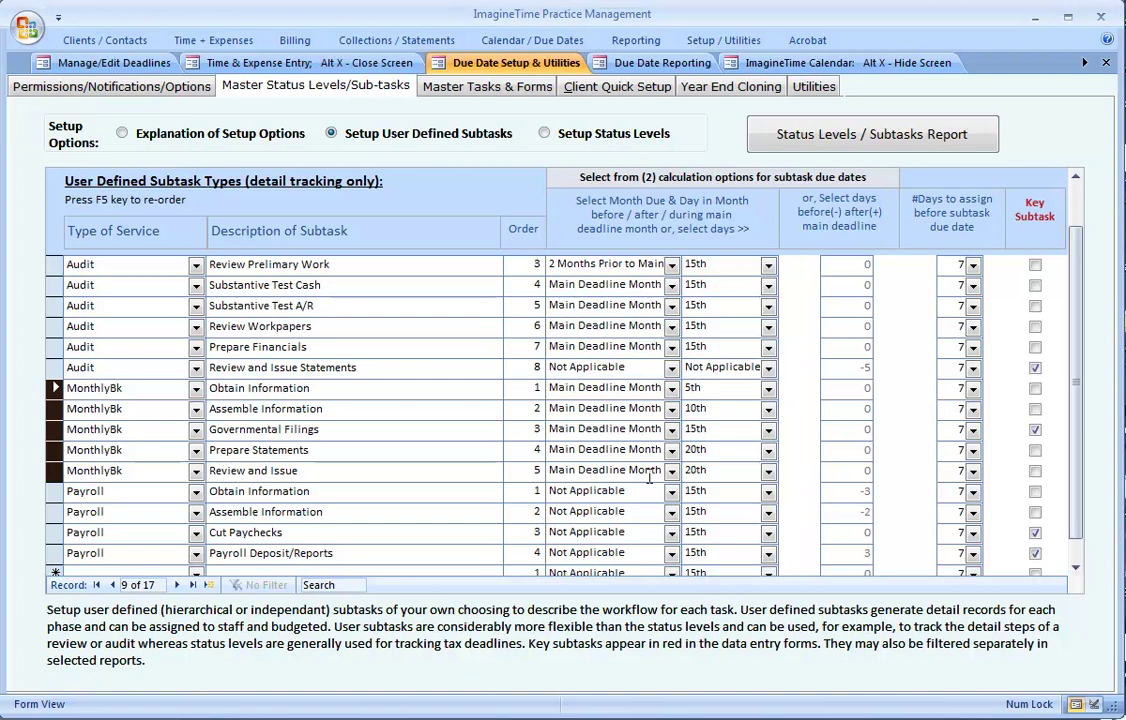
{"action": "left_click", "coordinate": [711, 470]}
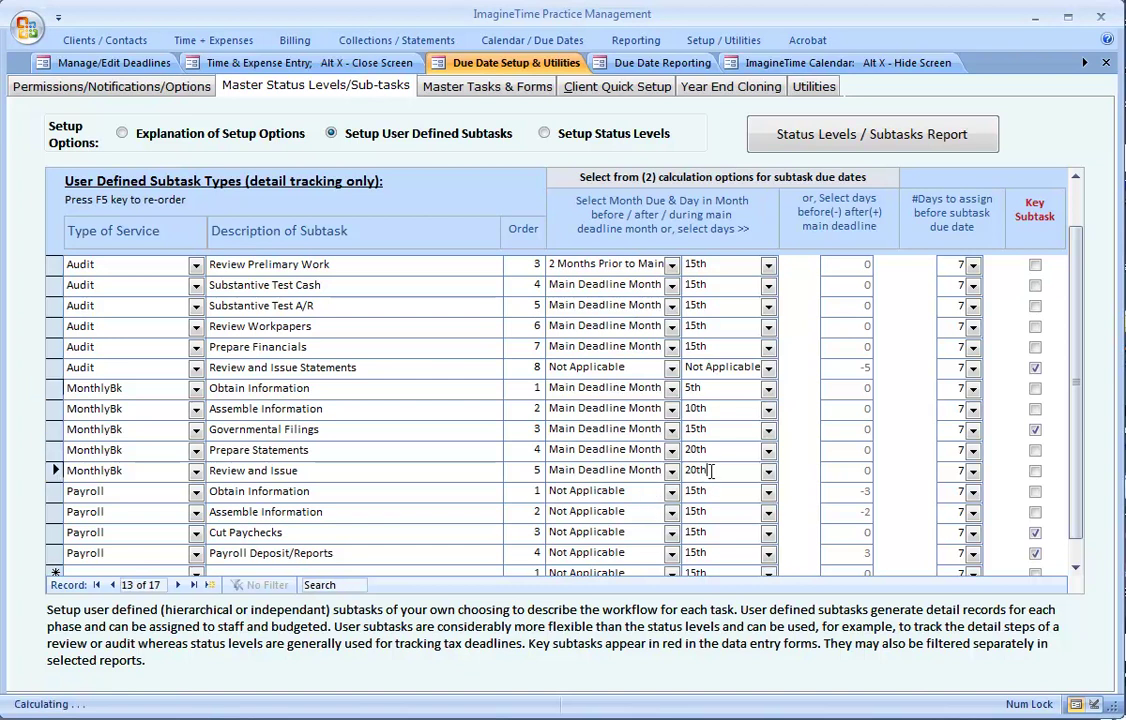
{"action": "left_click", "coordinate": [721, 433]}
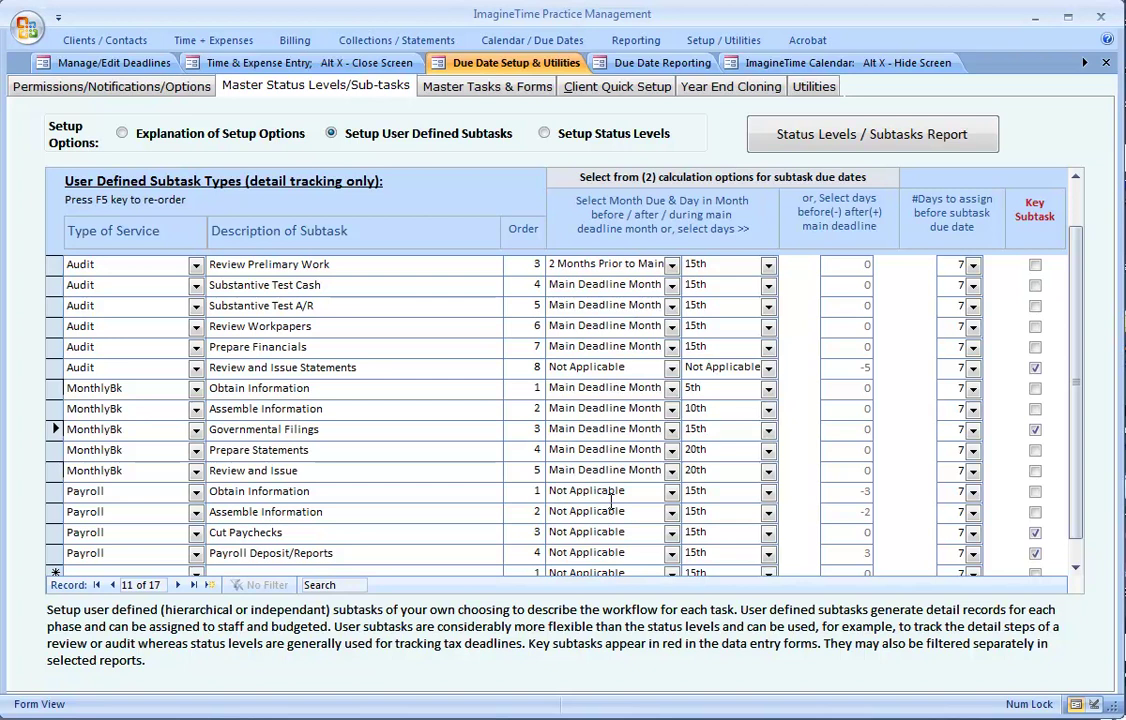
Return to the master status levels and inspect Work in Progress's -45 day offset
{"action": "left_click", "coordinate": [556, 136]}
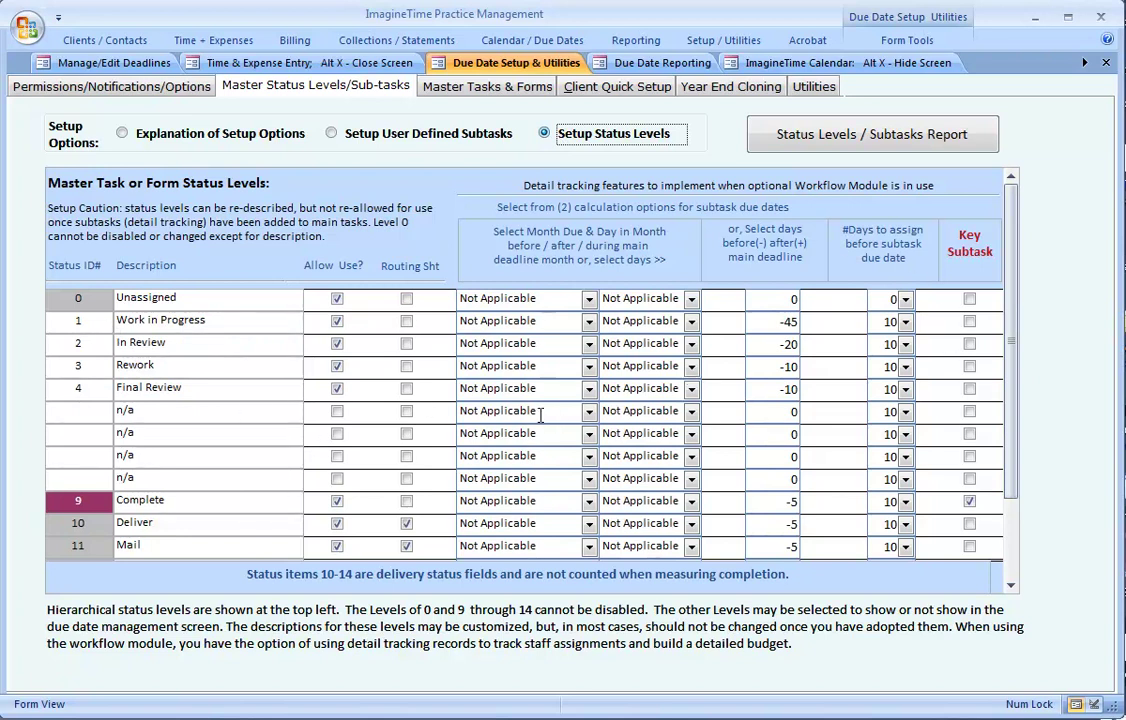
{"action": "left_click", "coordinate": [784, 322]}
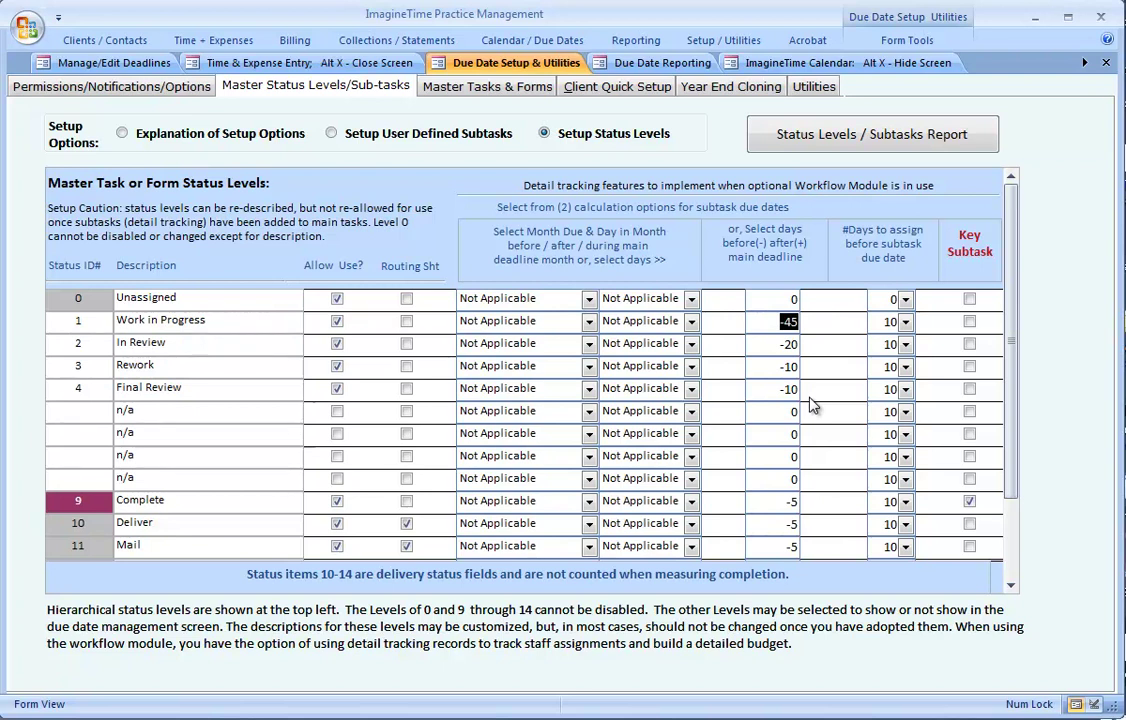
{"action": "left_click", "coordinate": [848, 417]}
{"action": "left_click", "coordinate": [497, 88]}
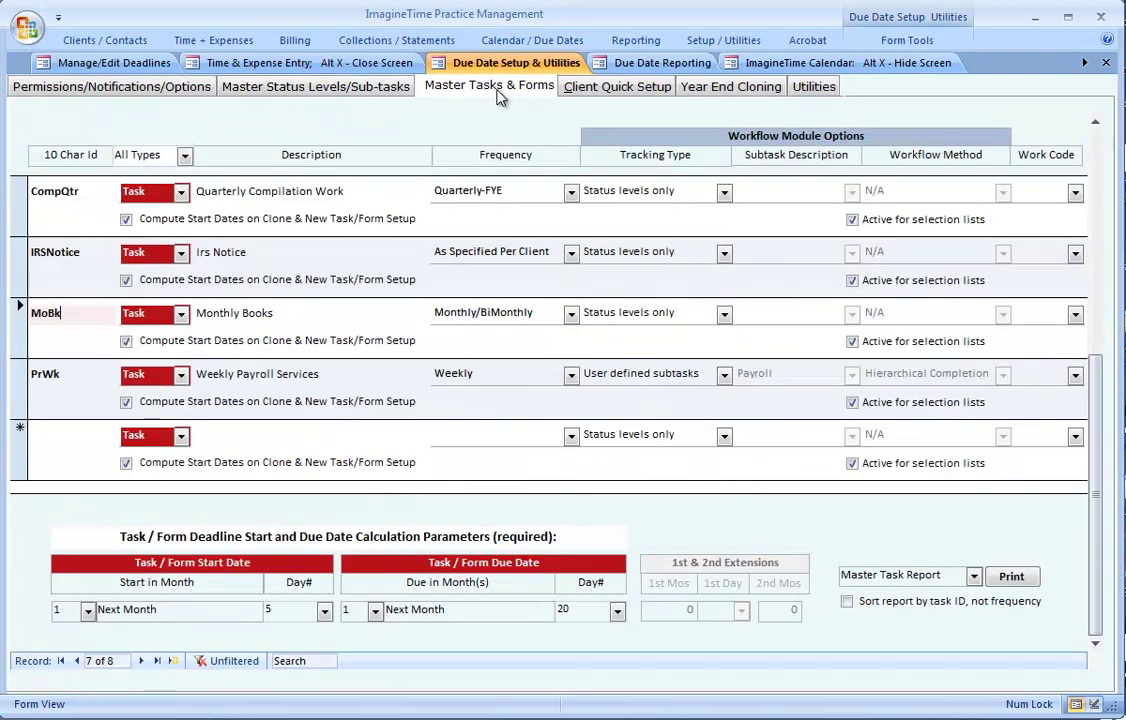
{"action": "left_click", "coordinate": [20, 337]}
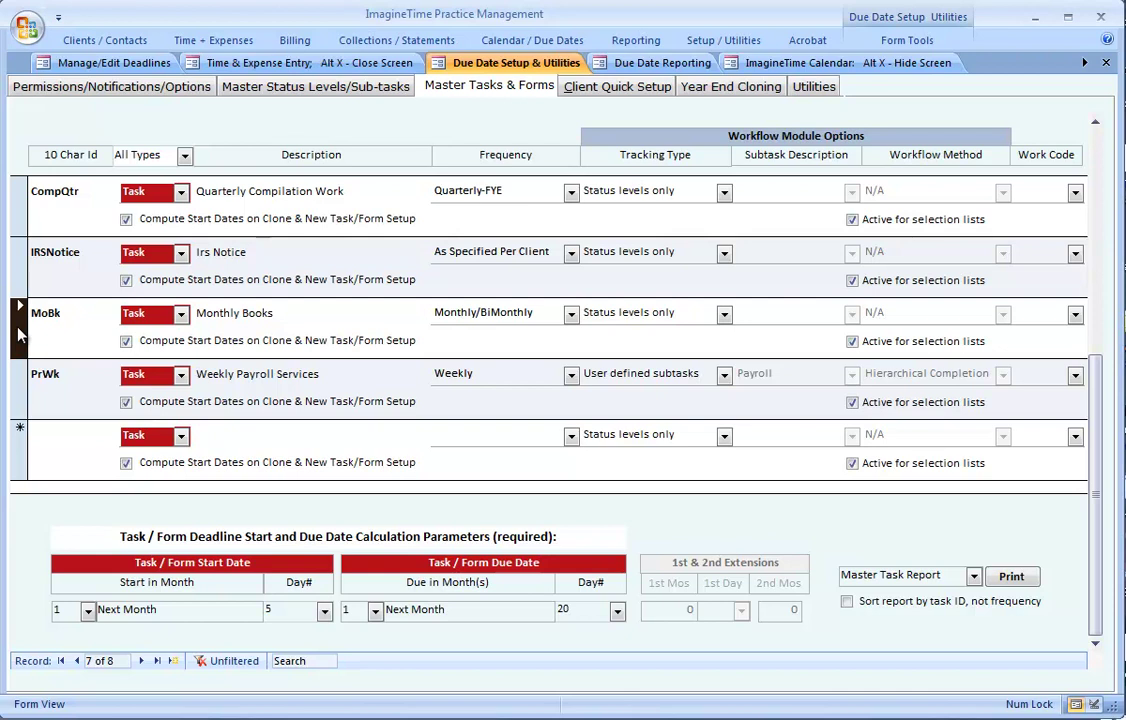
Add a new Review user-defined subtask named Obtain Info
{"action": "left_click", "coordinate": [269, 80]}
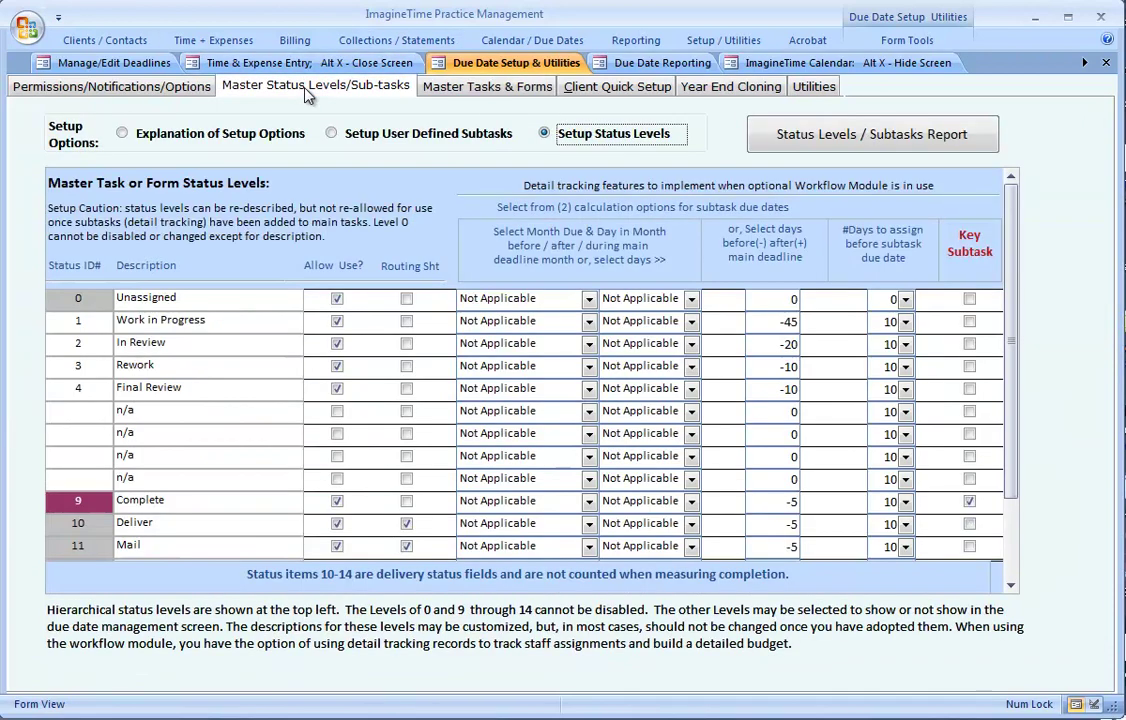
{"action": "left_click", "coordinate": [331, 133]}
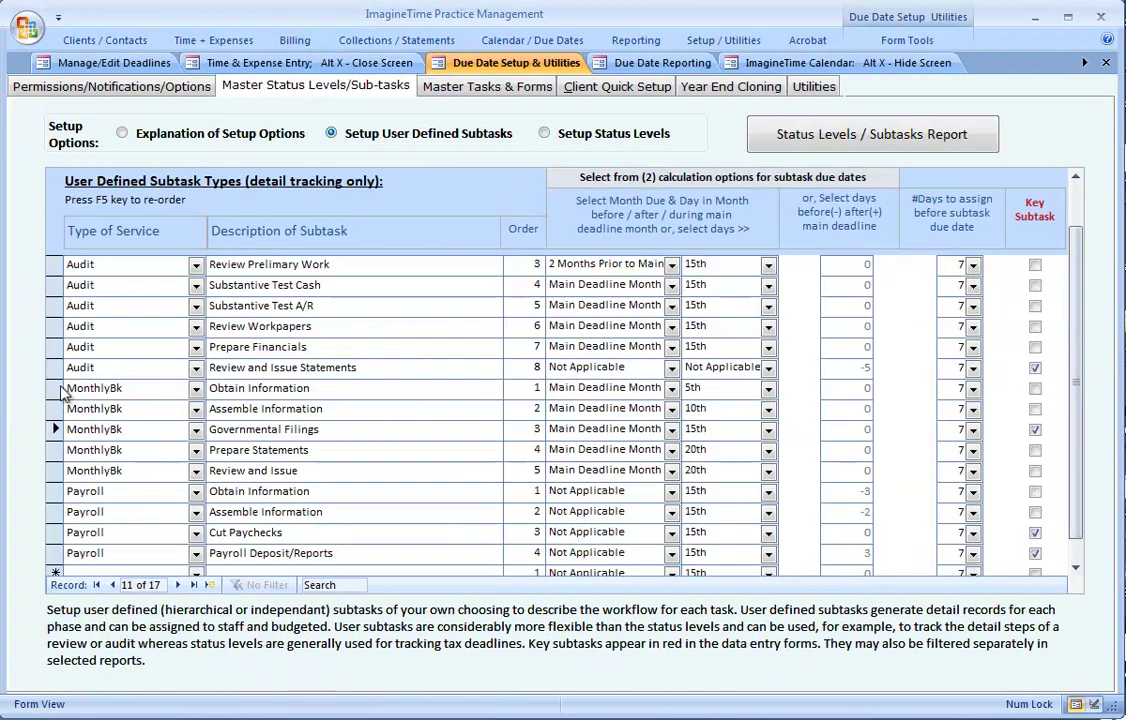
{"action": "left_click_drag", "start_coordinate": [62, 393], "coordinate": [58, 470]}
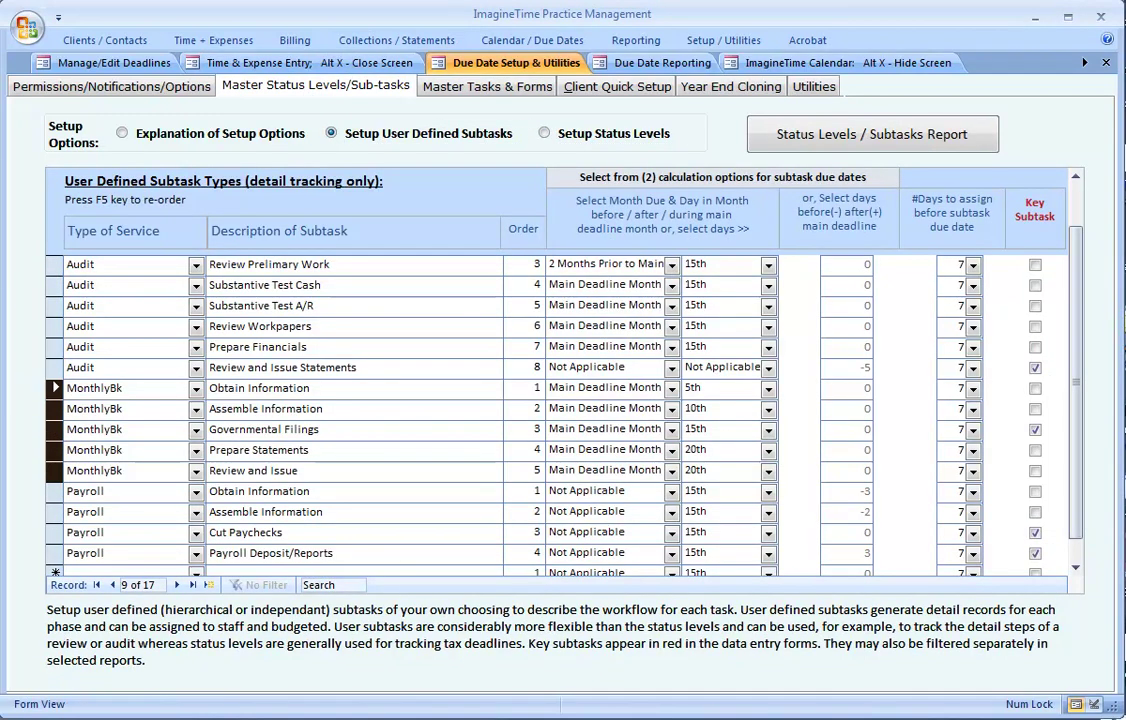
{"action": "scroll", "coordinate": [973, 472], "scroll_direction": "down", "scroll_amount": 1}
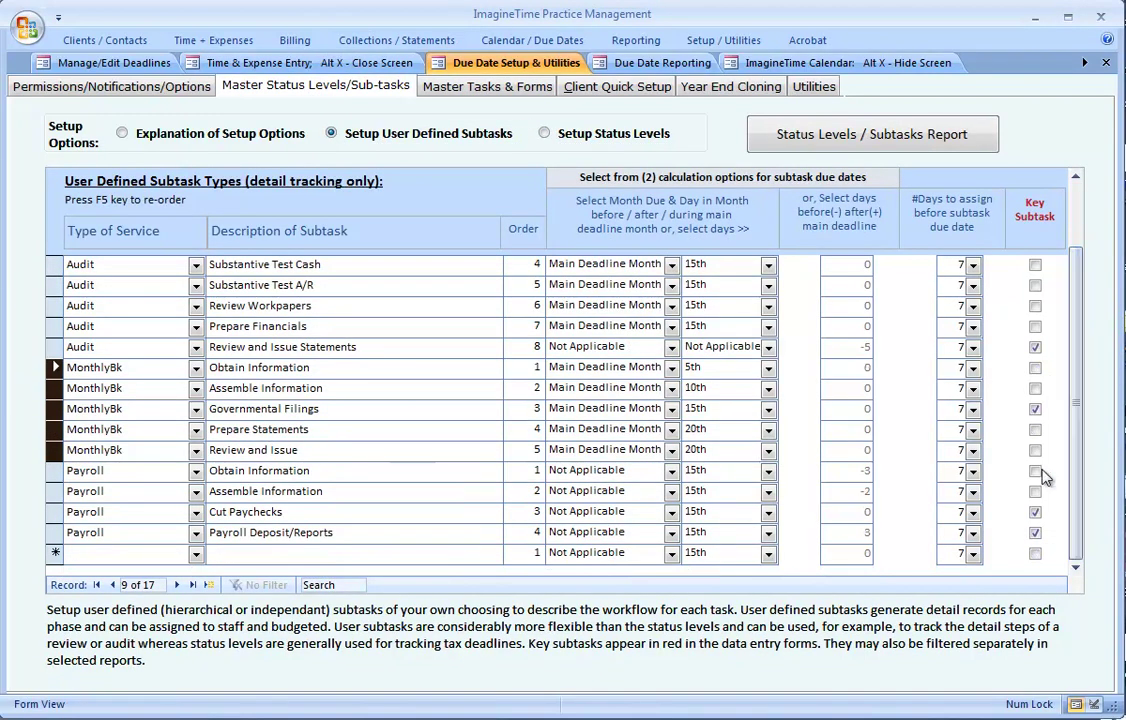
{"action": "left_click", "coordinate": [90, 552]}
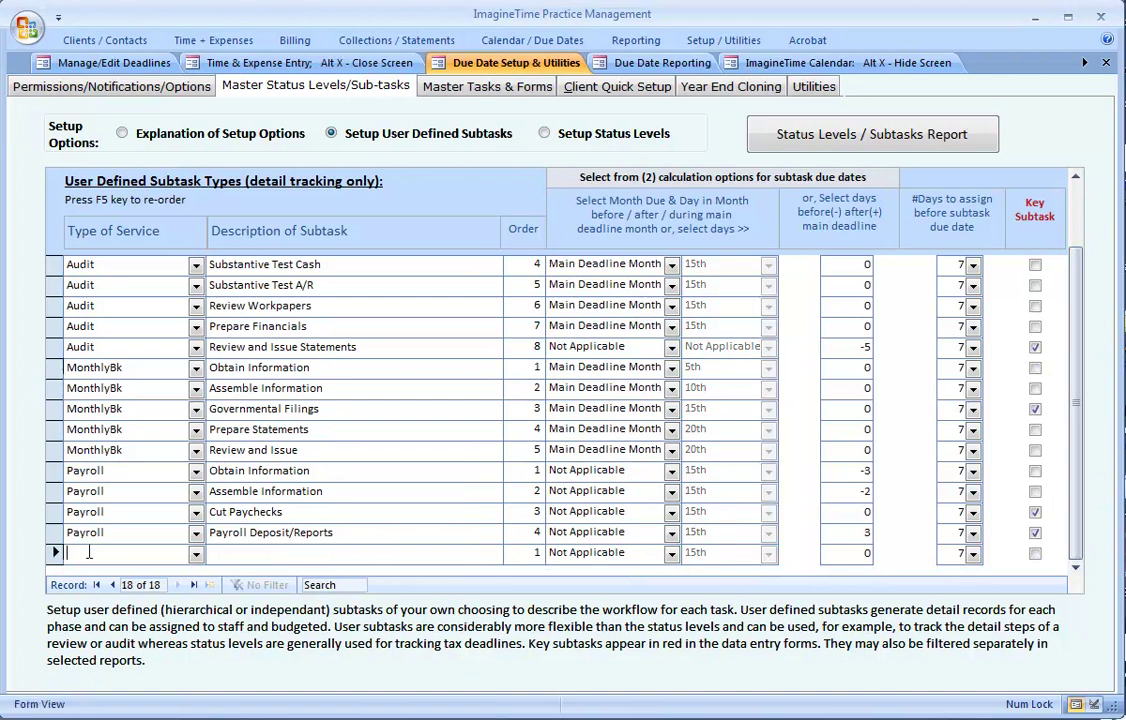
{"action": "type", "text": "Cp"}
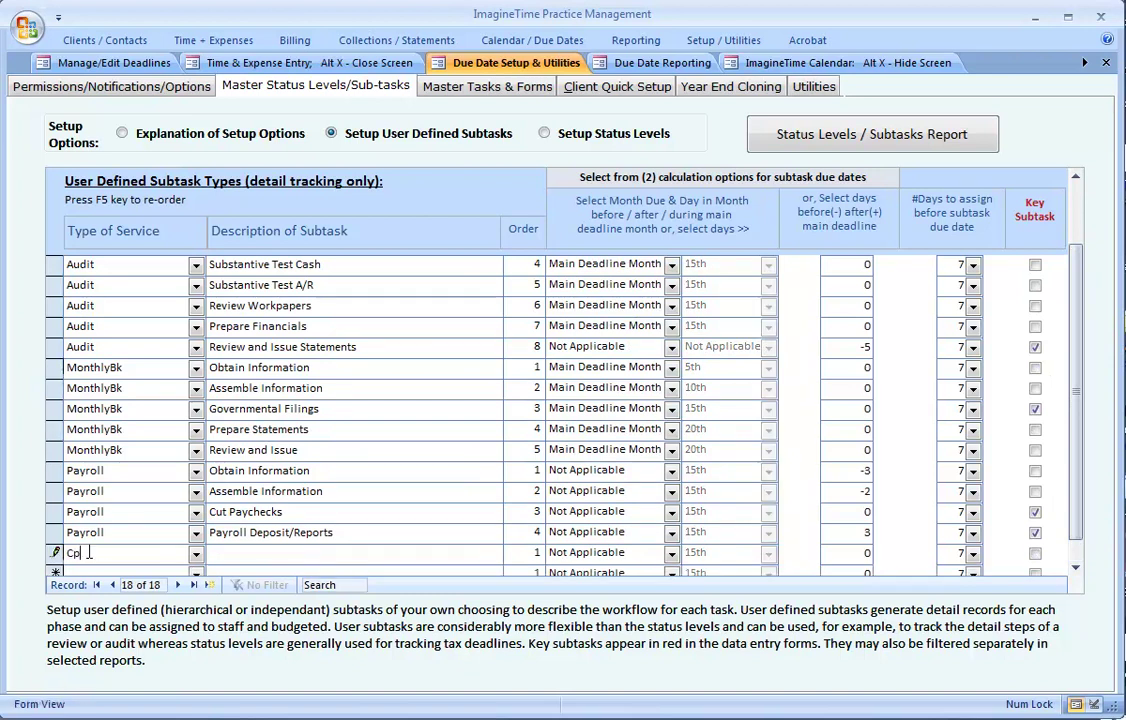
{"action": "key", "text": "BackSpace"}
{"action": "key", "text": "BackSpace"}
{"action": "type", "text": "Rev"}
{"action": "type", "text": "iew"}
{"action": "type", "text": "Obtain Inf"}
{"action": "type", "text": "o"}
{"action": "key", "text": "Tab"}
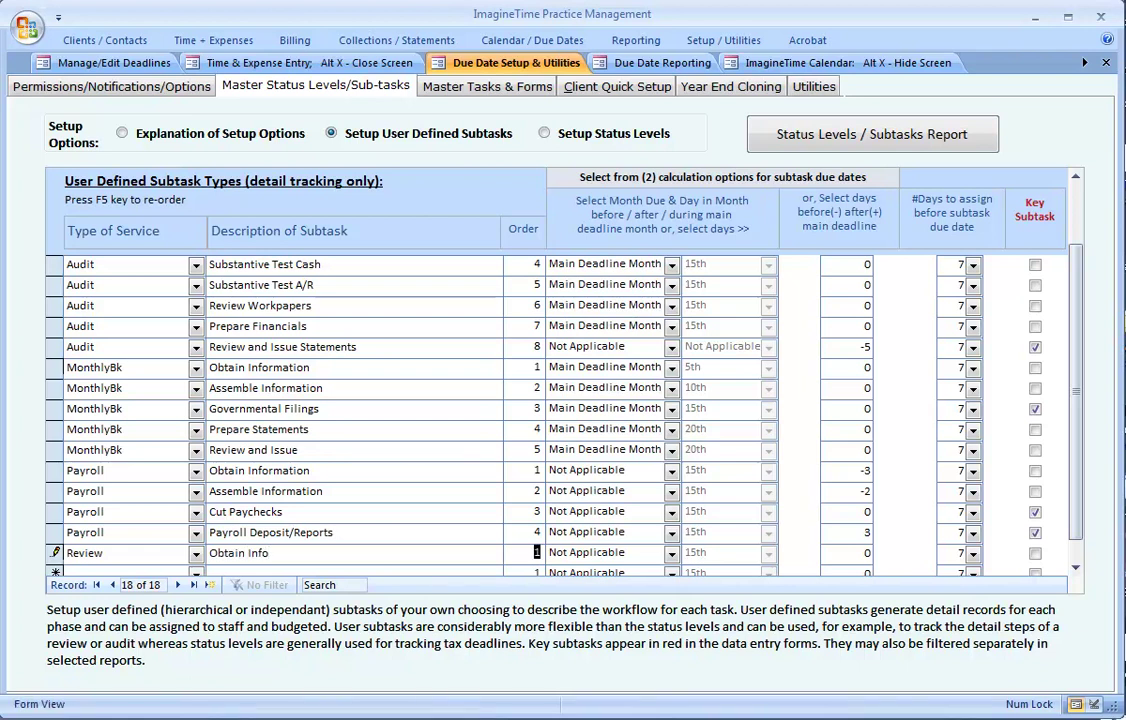
{"action": "key", "text": "Tab"}
{"action": "key", "text": "Tab"}
{"action": "key", "text": "Tab"}
{"action": "key", "text": "Tab"}
{"action": "key", "text": "Tab"}
{"action": "key", "text": "Tab"}
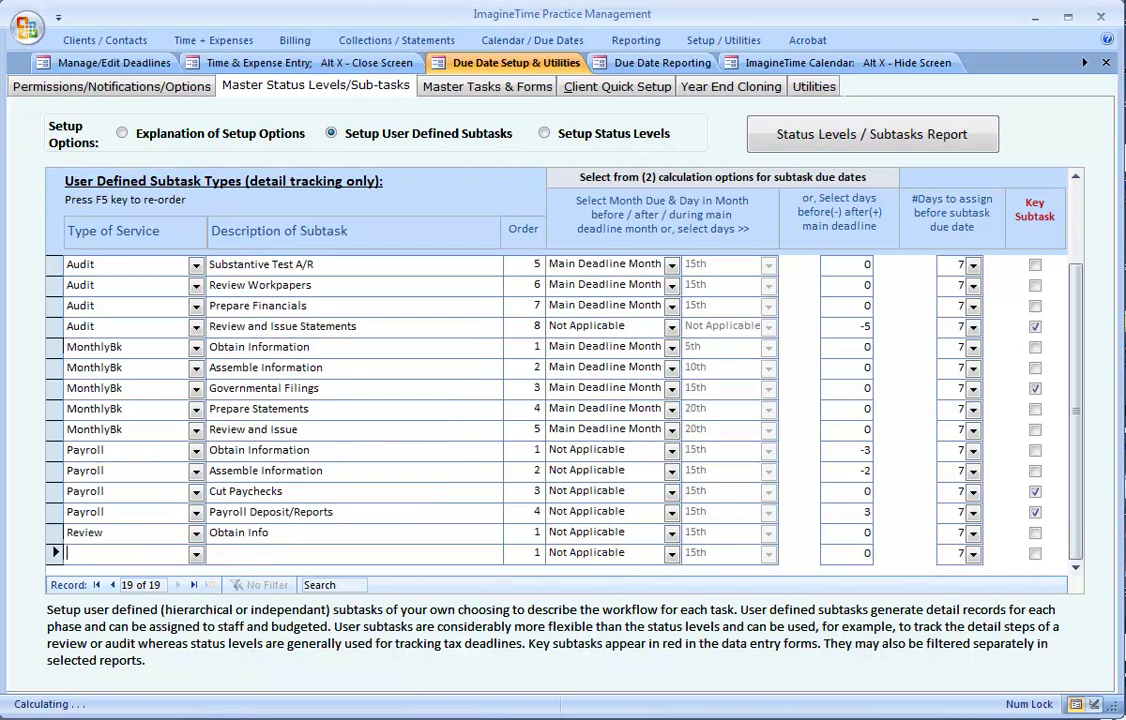
Add Review subtask Questionnaire with order 2, month Not Applicable, and -10 days before deadline
{"action": "type", "text": "review"}
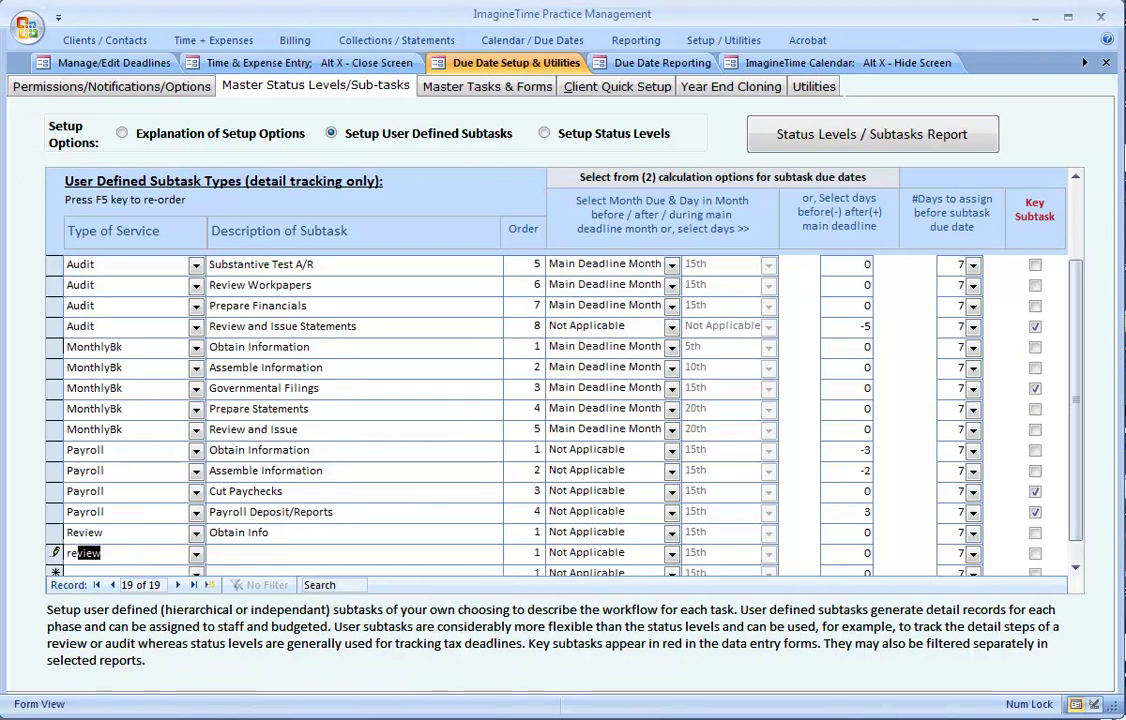
{"action": "key", "text": "Tab"}
{"action": "type", "text": "Que"}
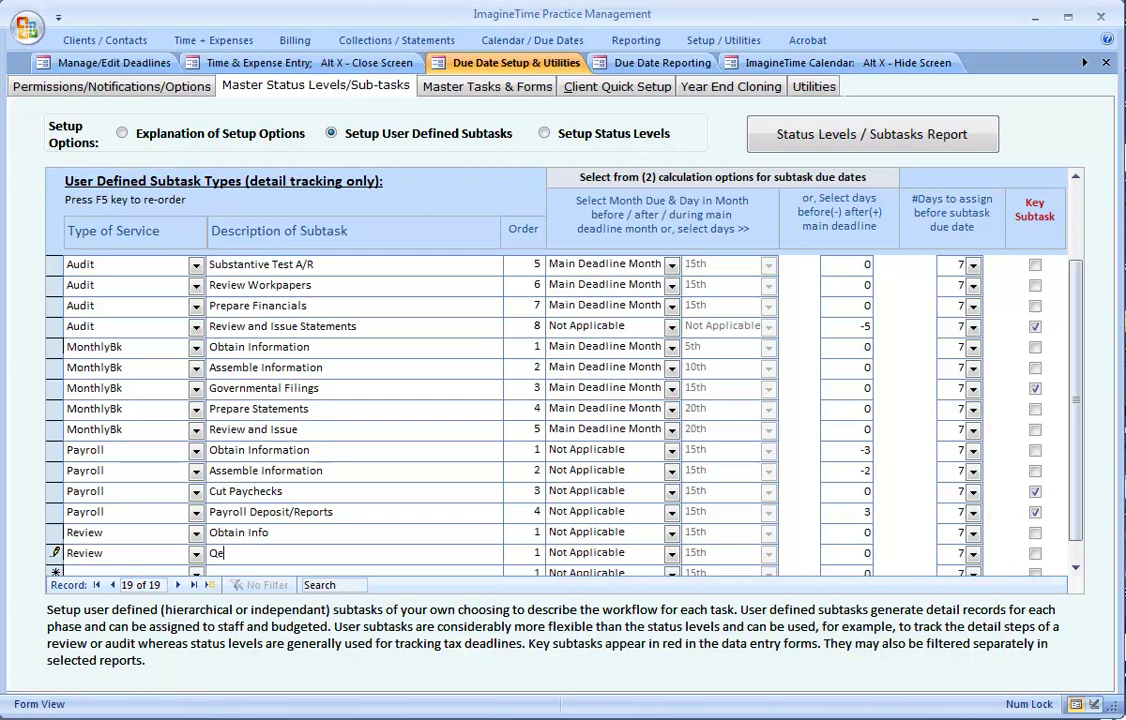
{"action": "type", "text": "stionnaire"}
{"action": "key", "text": "Tab"}
{"action": "type", "text": "2"}
{"action": "left_click", "coordinate": [672, 553]}
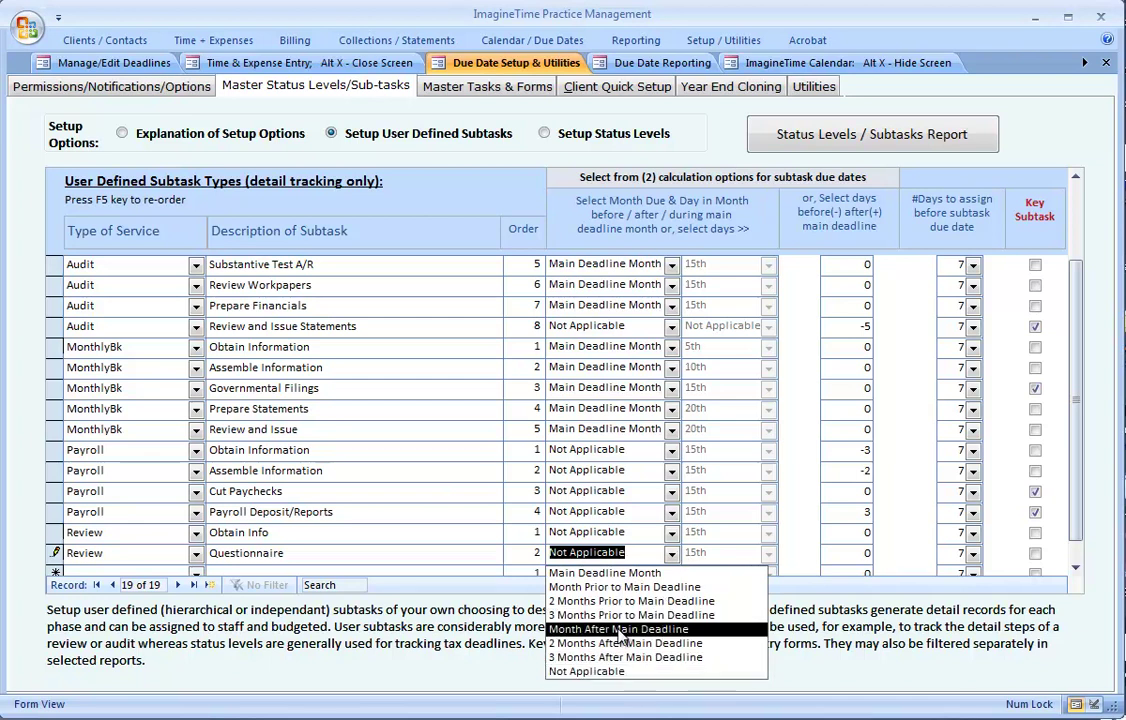
{"action": "left_click", "coordinate": [603, 573]}
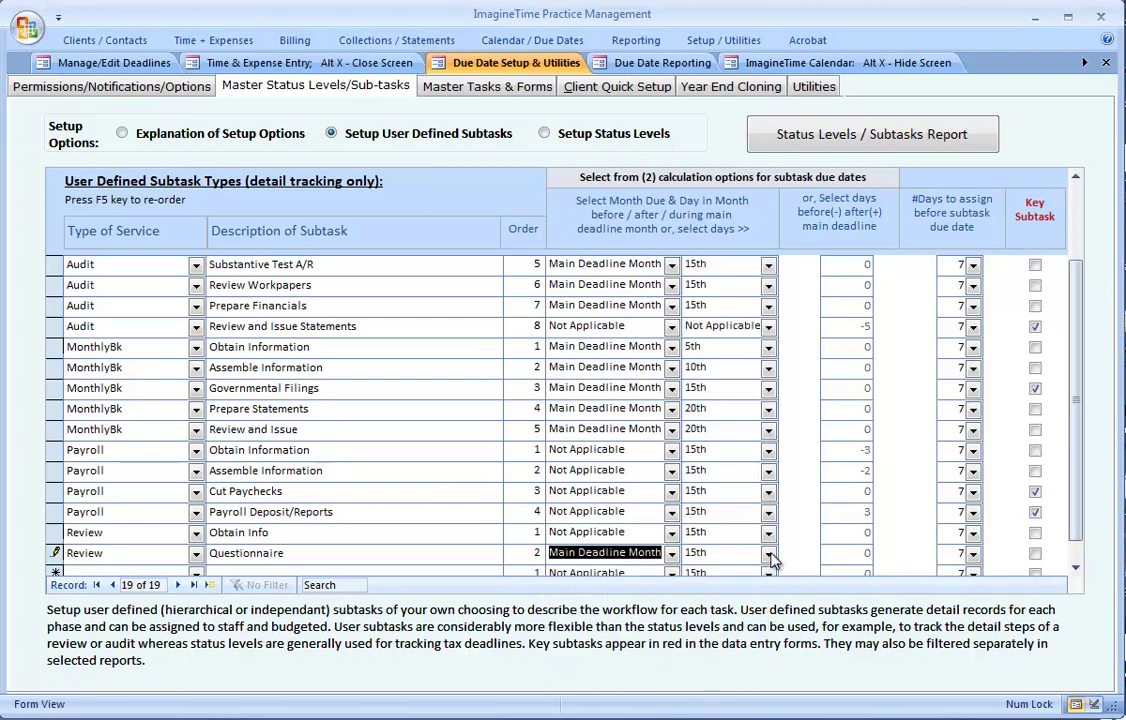
{"action": "left_click", "coordinate": [767, 556]}
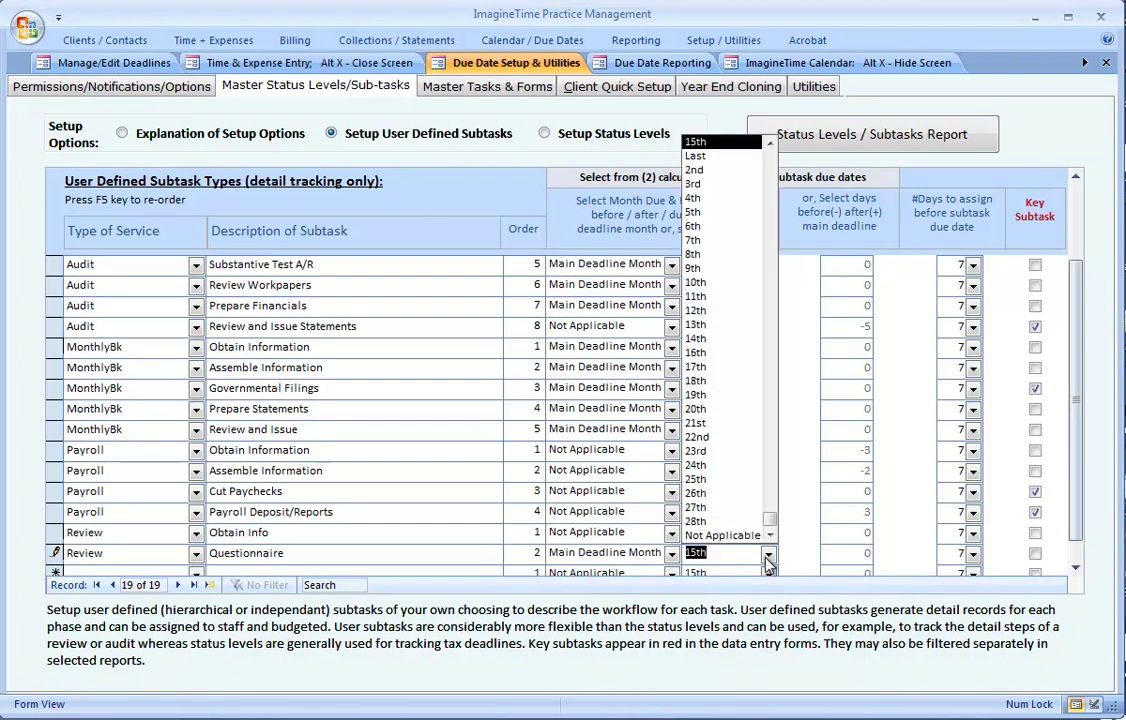
{"action": "left_click", "coordinate": [714, 283]}
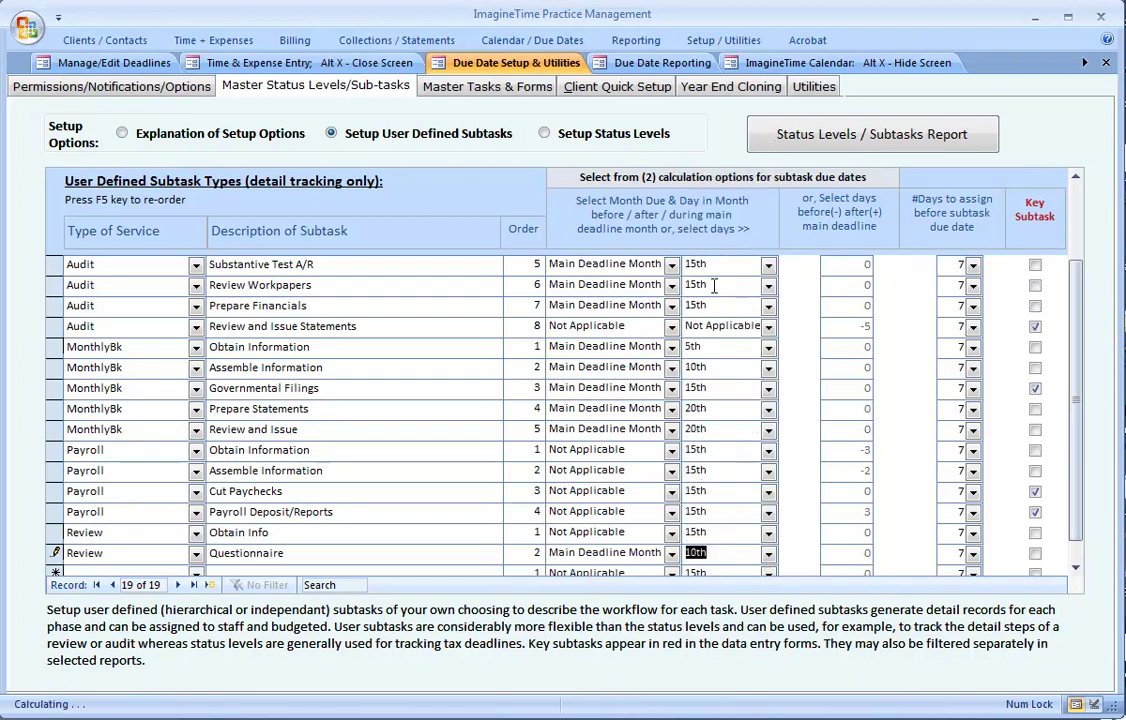
{"action": "left_click", "coordinate": [671, 553]}
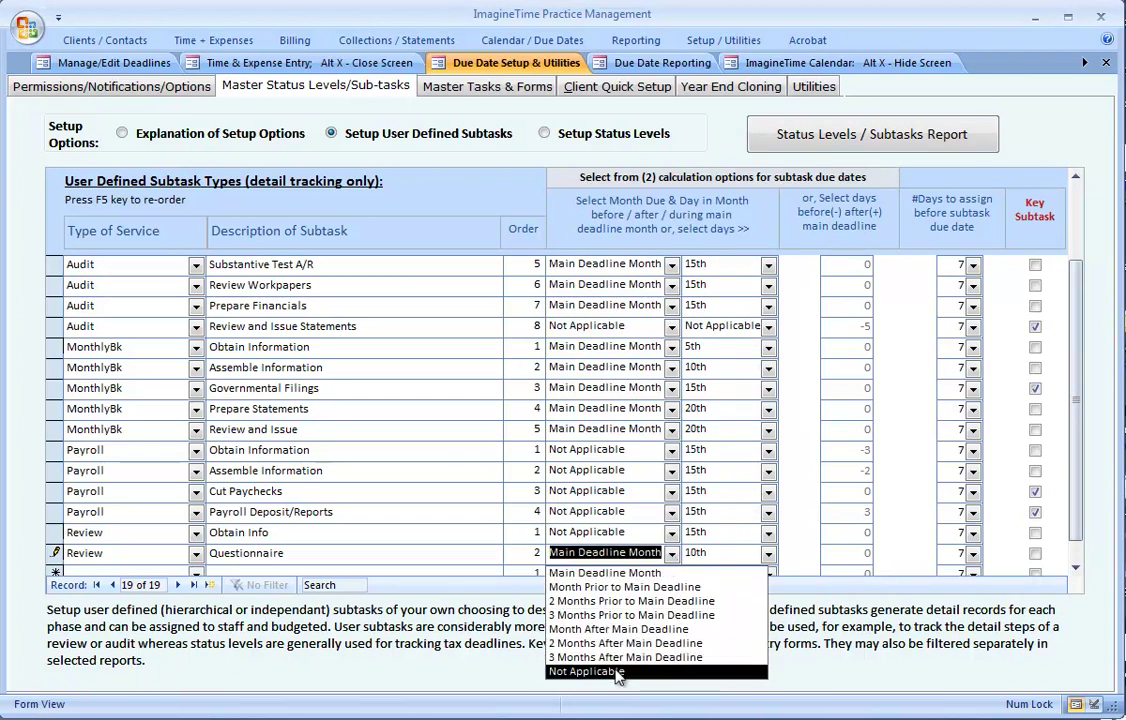
{"action": "left_click", "coordinate": [584, 671]}
{"action": "key", "text": "Tab"}
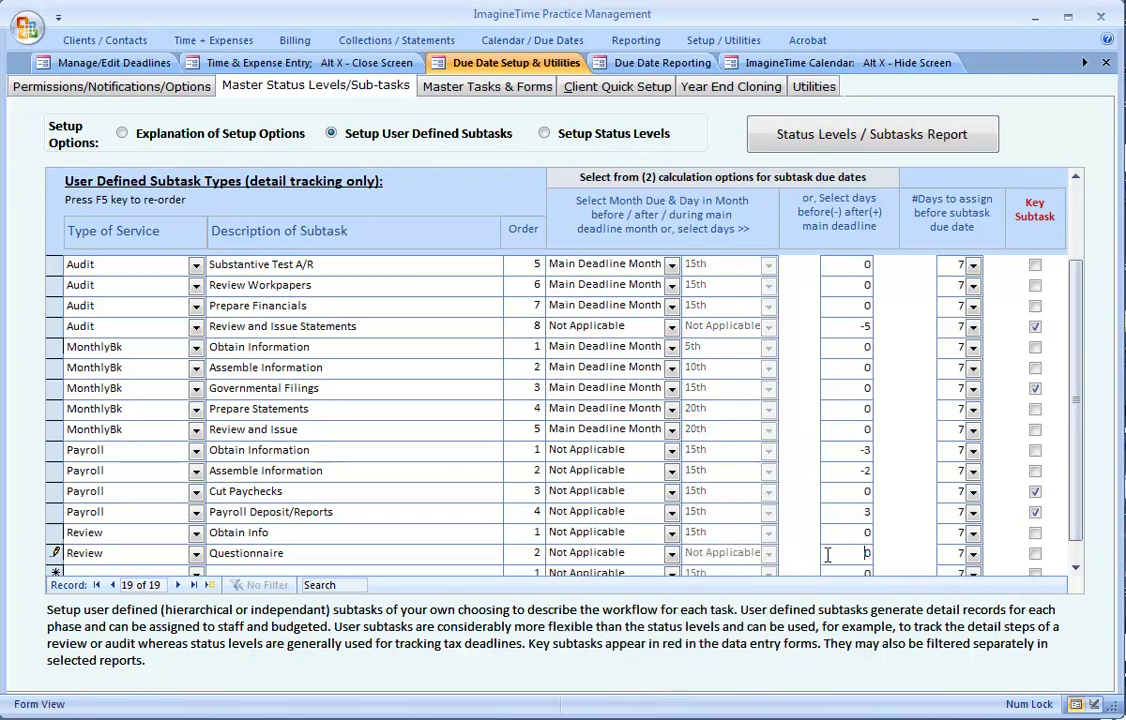
{"action": "type", "text": "-10"}
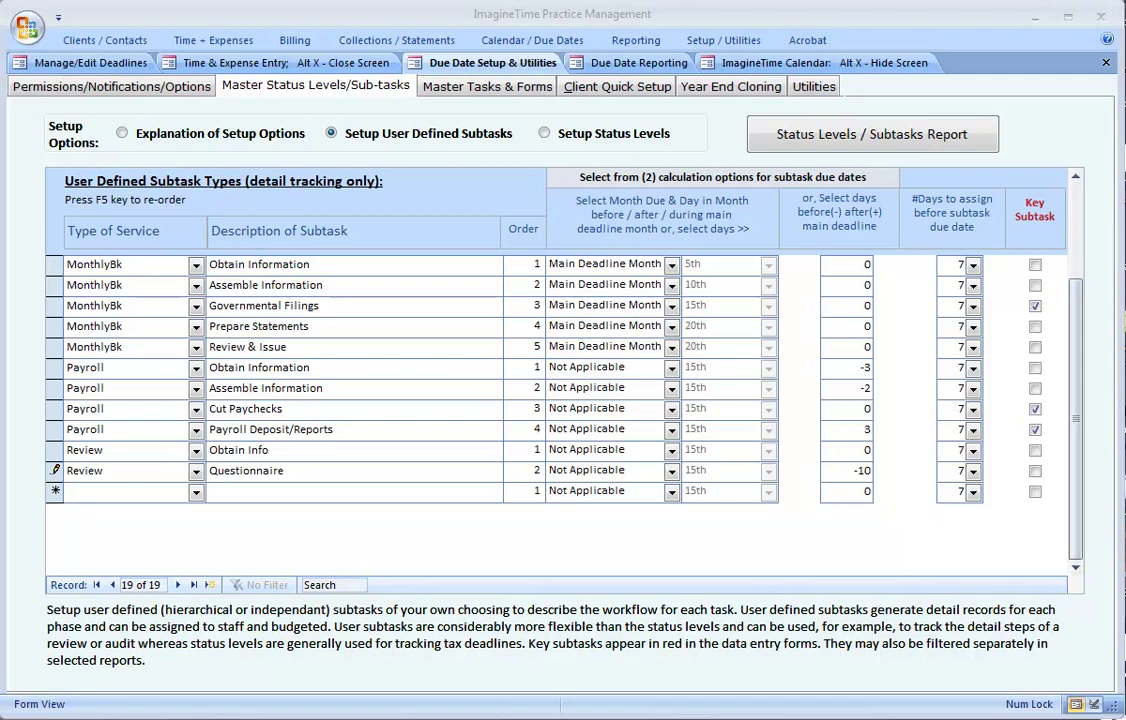
Delete the Review subtasks Obtain Info and Questionnaire
{"action": "key", "text": "Delete"}
{"action": "key", "text": "Return"}
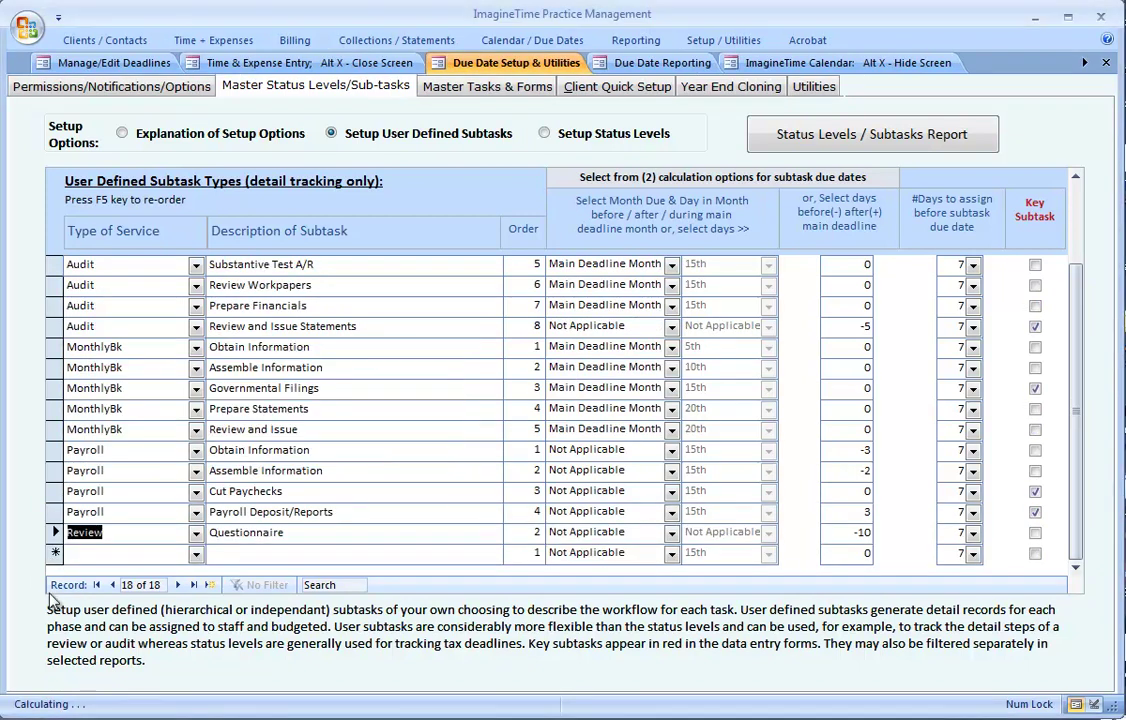
{"action": "left_click", "coordinate": [55, 532]}
{"action": "key", "text": "Delete"}
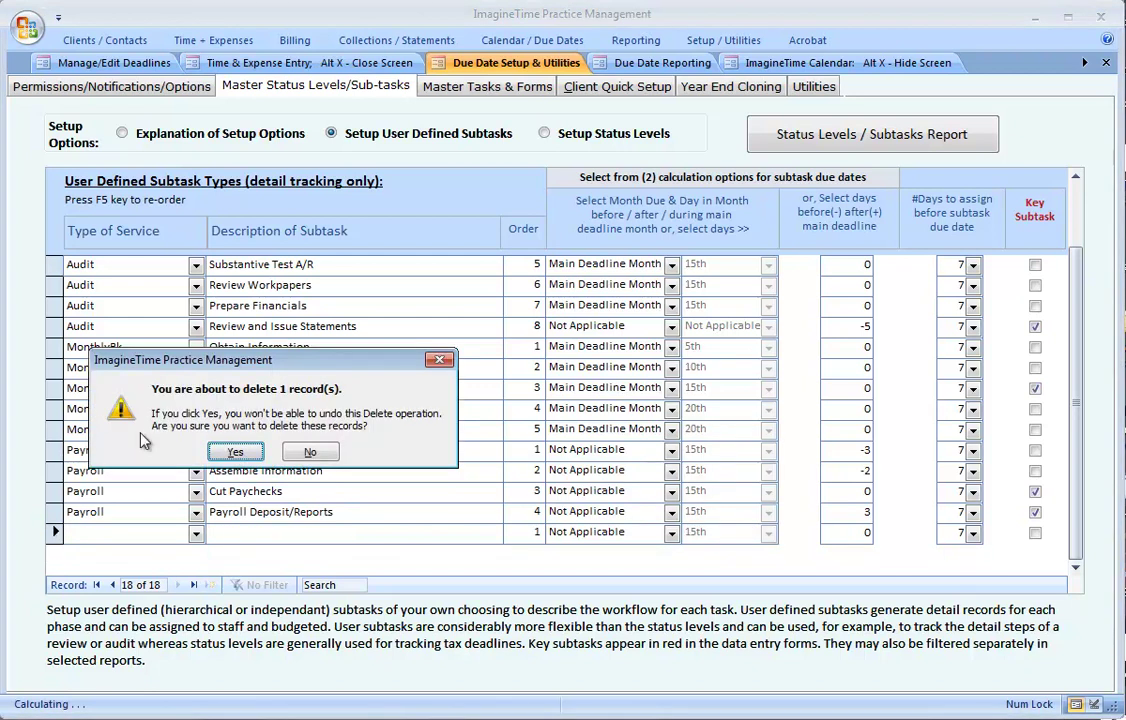
{"action": "left_click", "coordinate": [212, 452]}
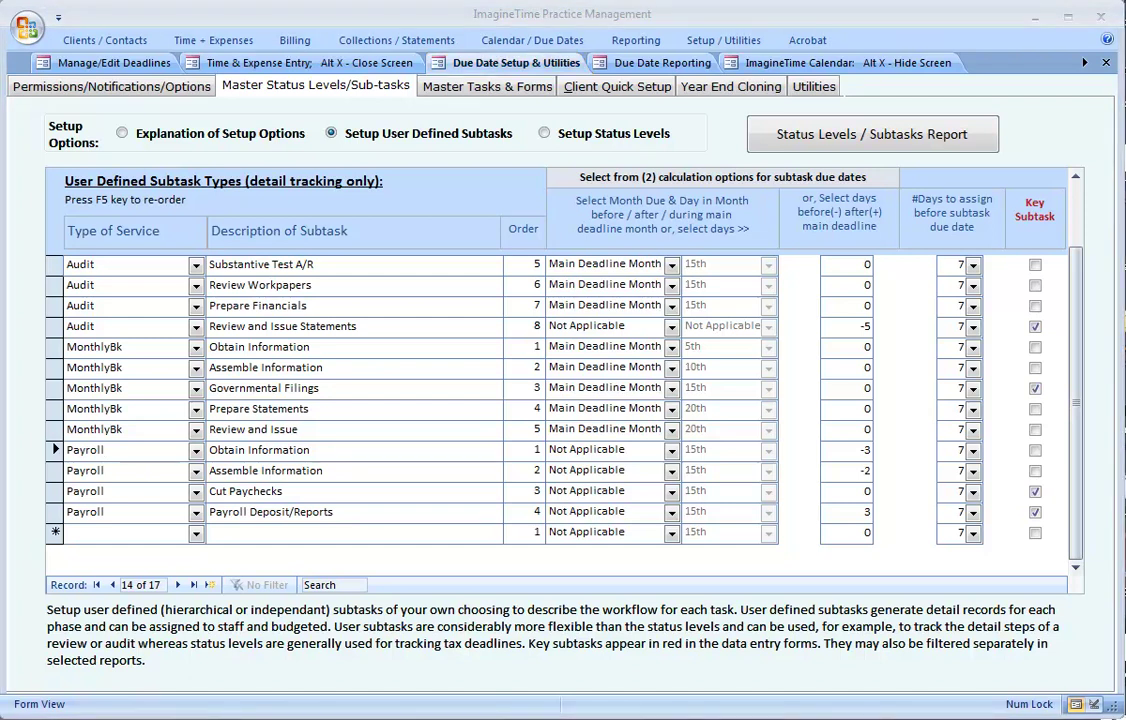
Rename the MonthlyBk subtask to 'Review & Issue', then select the eight Audit subtasks
{"action": "left_click", "coordinate": [240, 429]}
{"action": "type", "text": "&"}
{"action": "key", "text": "Delete"}
{"action": "key", "text": "Delete"}
{"action": "key", "text": "Delete"}
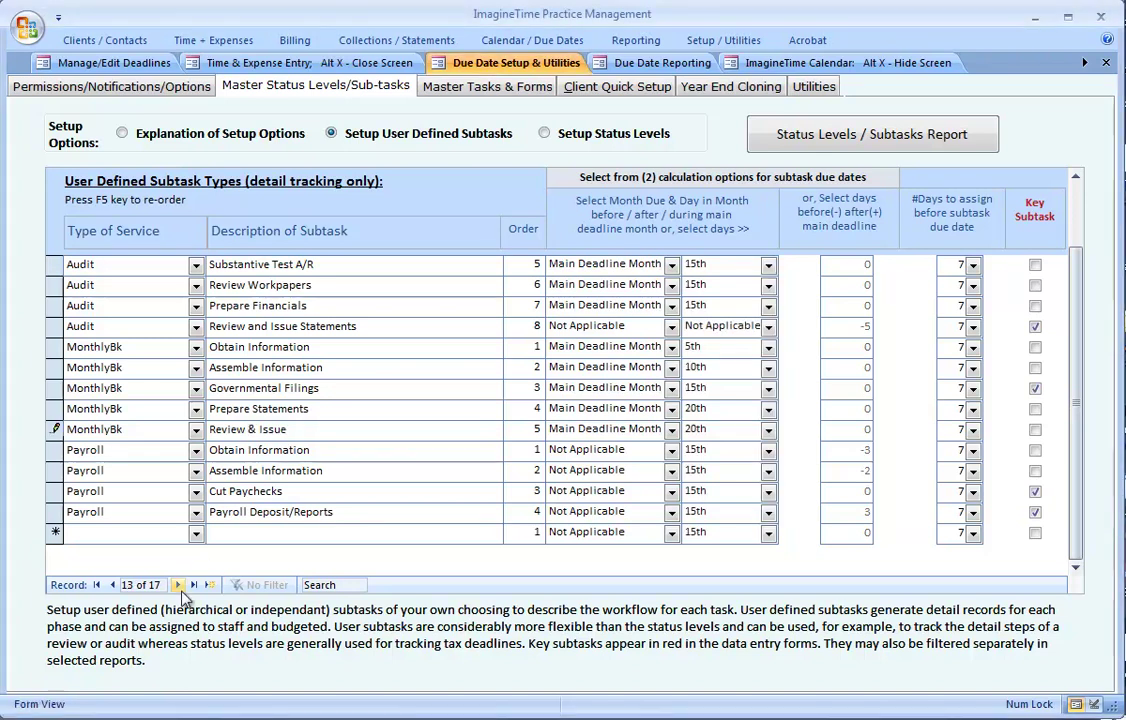
{"action": "left_click", "coordinate": [55, 431]}
{"action": "scroll", "coordinate": [55, 437], "scroll_direction": "up", "scroll_amount": 2}
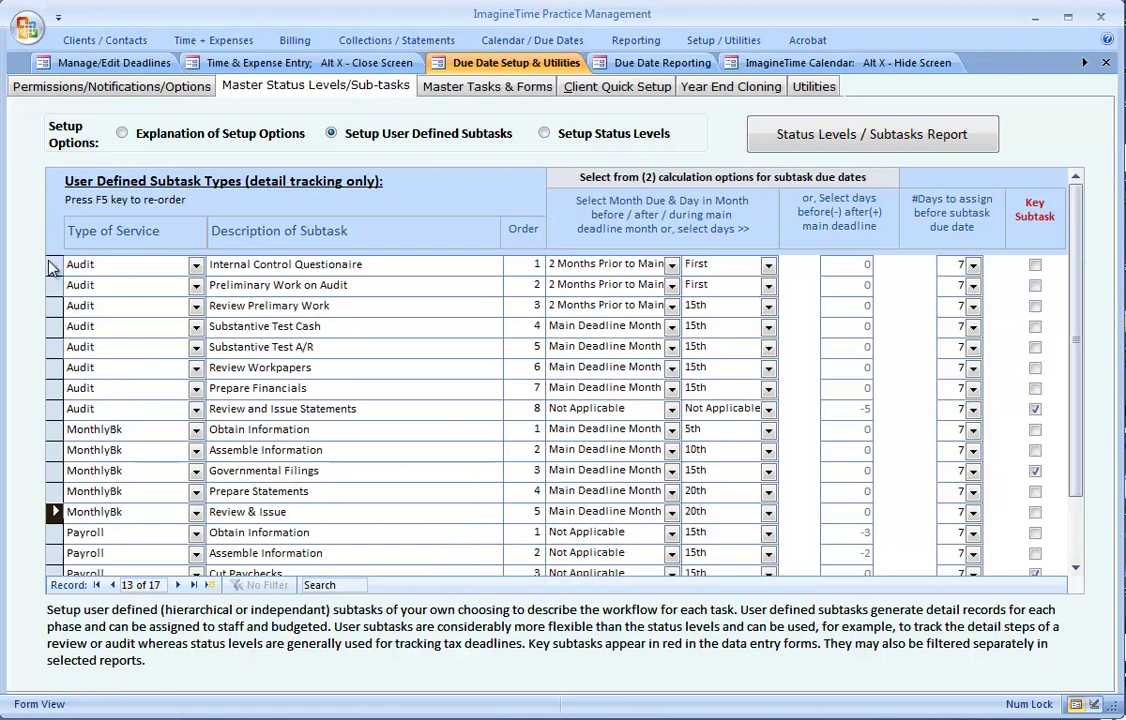
{"action": "left_click_drag", "start_coordinate": [52, 264], "coordinate": [45, 426]}
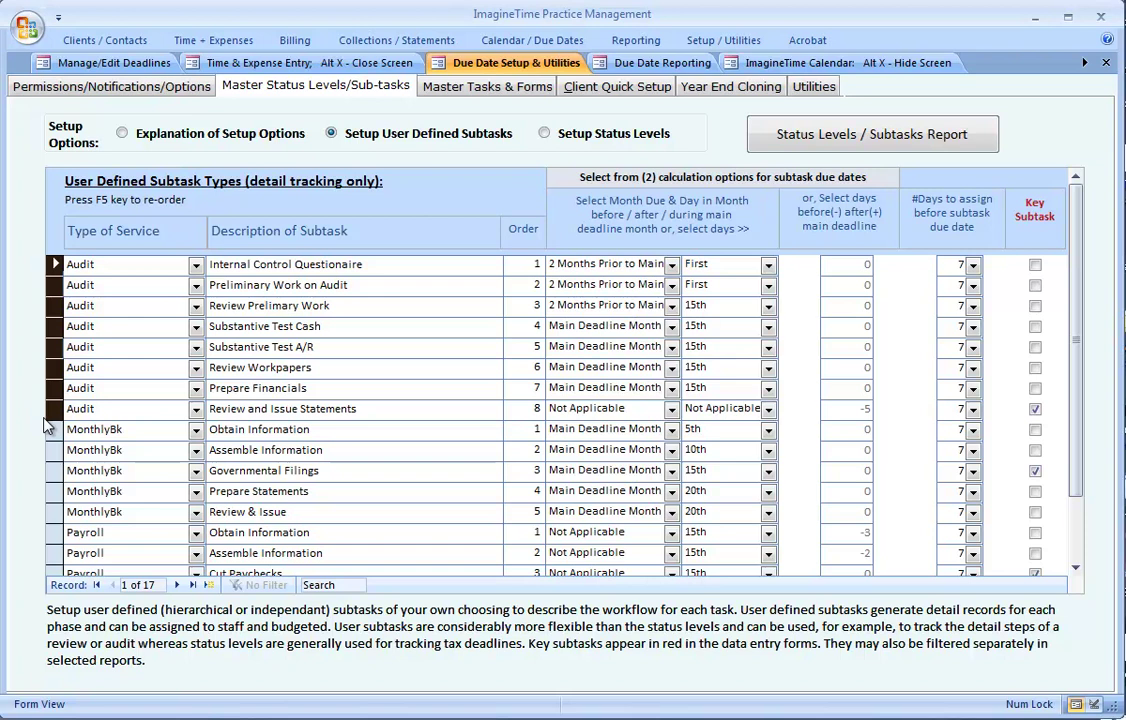
In Manage/Edit Deadlines, review Chalies Cleaning's status rows, then open Garnet Fine Jewelry's tax return
{"action": "left_click", "coordinate": [72, 62]}
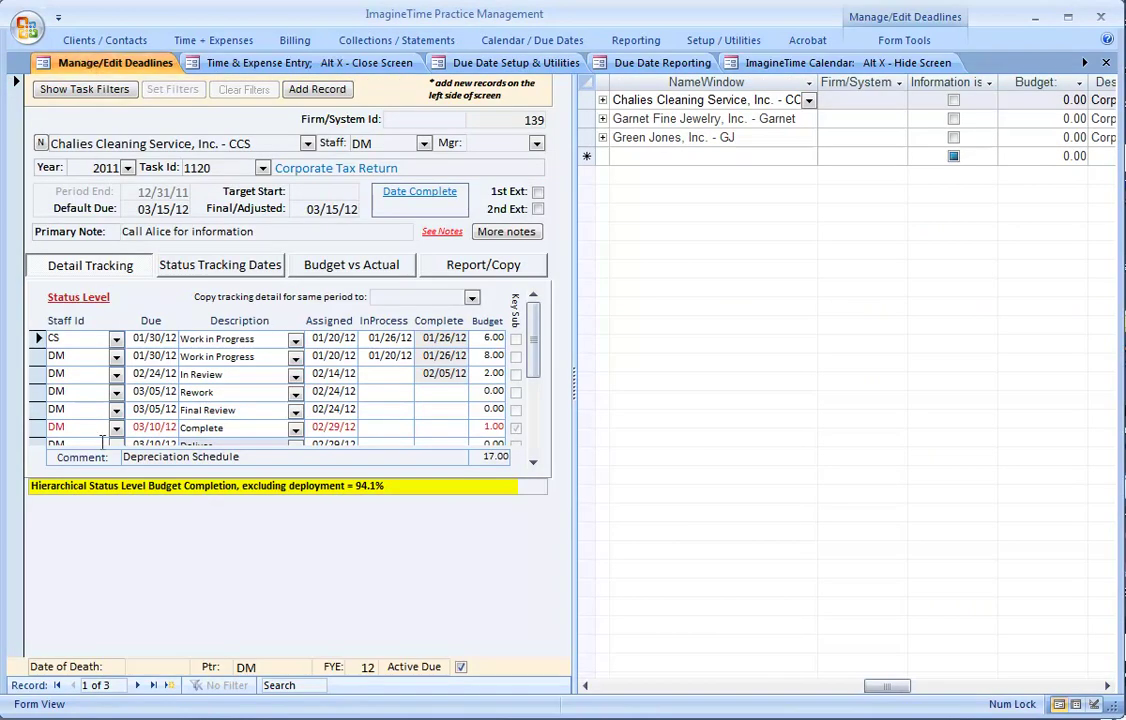
{"action": "left_click", "coordinate": [39, 340]}
{"action": "left_click", "coordinate": [37, 358]}
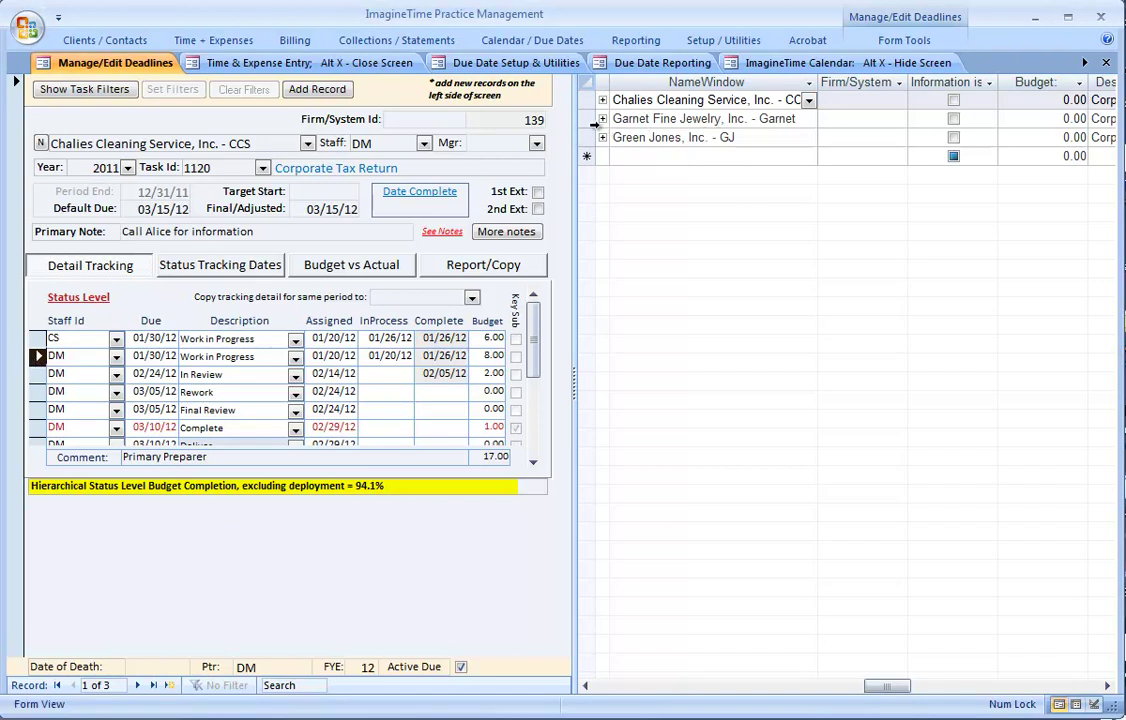
{"action": "left_click", "coordinate": [590, 119]}
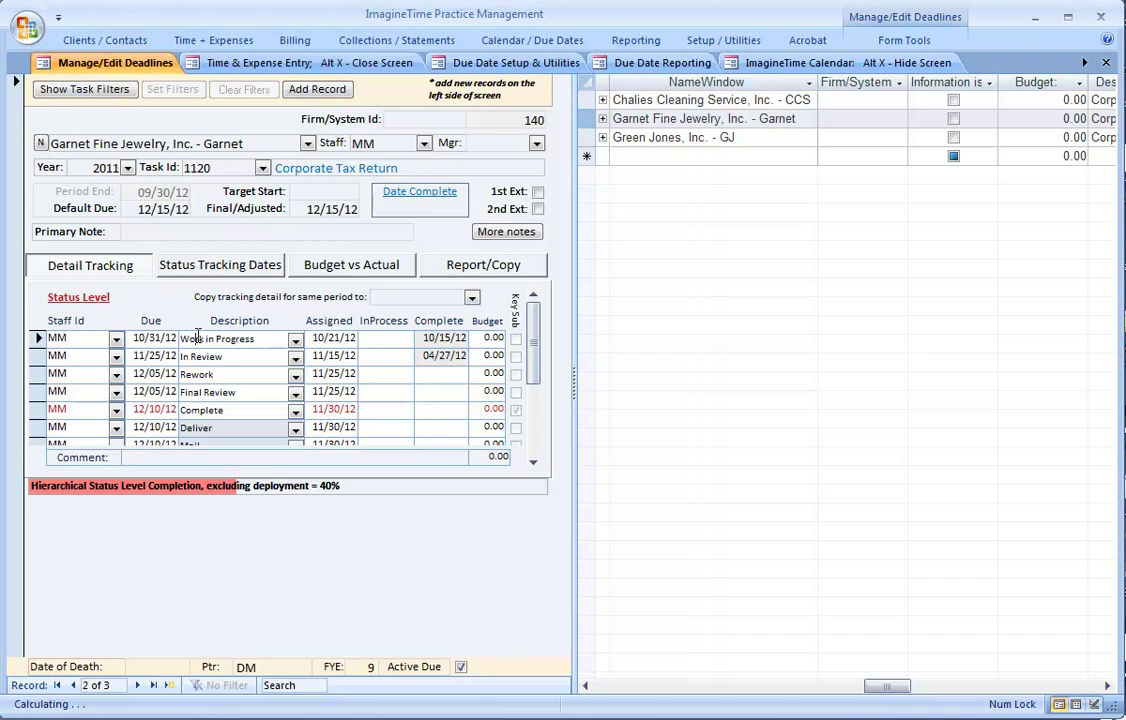
Add a Work in Progress status row for staff CS due 11/01/12
{"action": "left_click", "coordinate": [533, 462]}
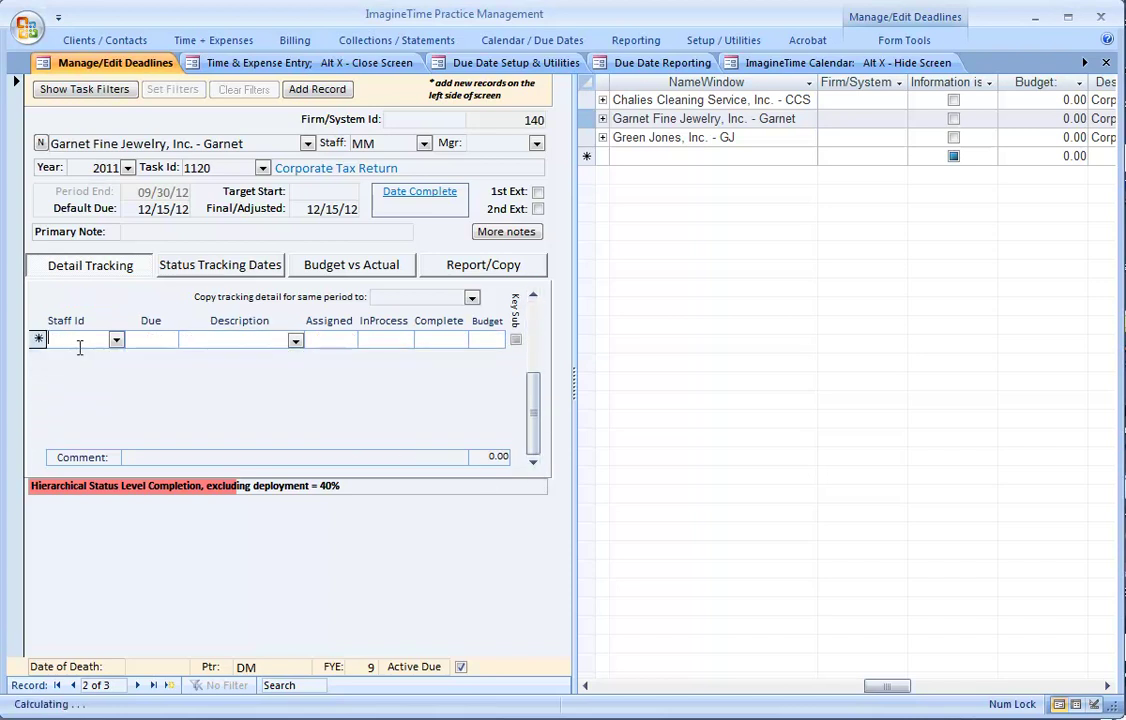
{"action": "left_click", "coordinate": [116, 340]}
{"action": "left_click", "coordinate": [80, 355]}
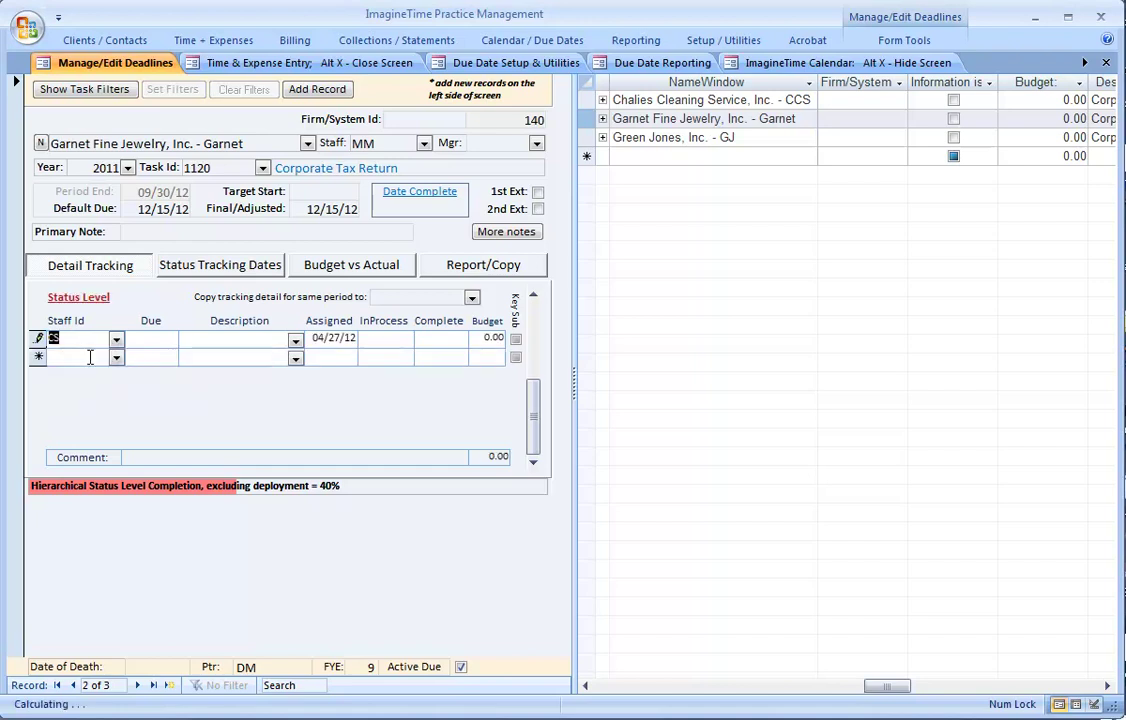
{"action": "left_click", "coordinate": [295, 341]}
{"action": "left_click", "coordinate": [257, 358]}
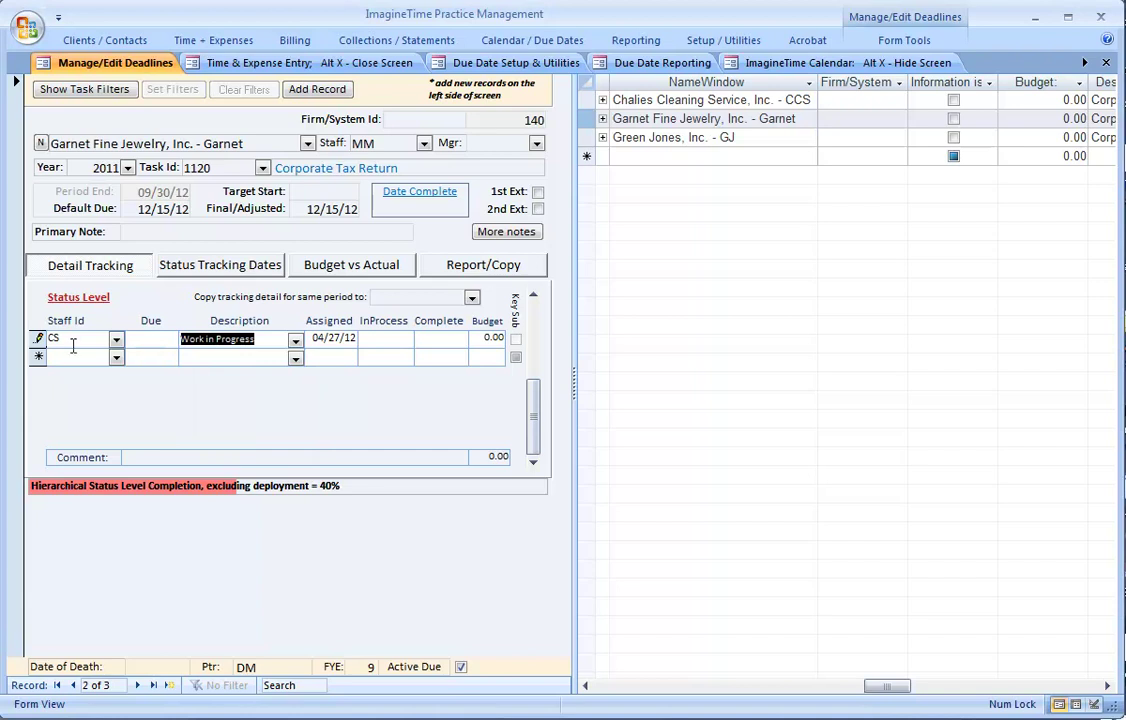
{"action": "left_click", "coordinate": [39, 342]}
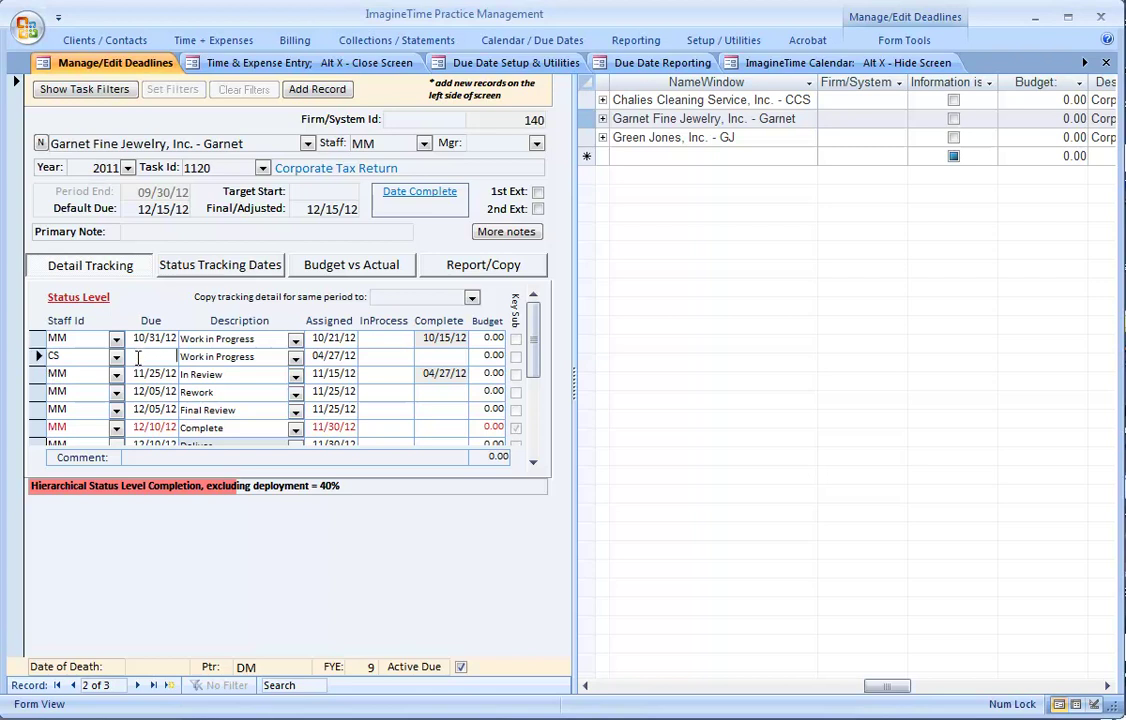
{"action": "type", "text": "11/"}
{"action": "left_click", "coordinate": [38, 357]}
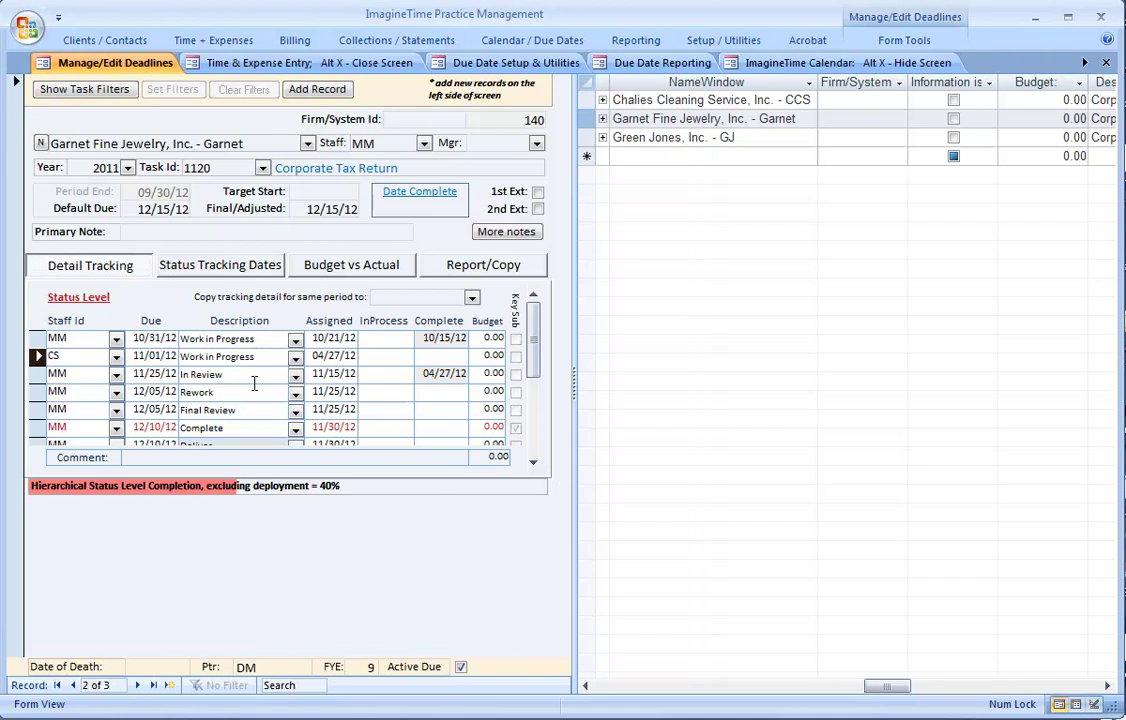
{"action": "left_click", "coordinate": [604, 99]}
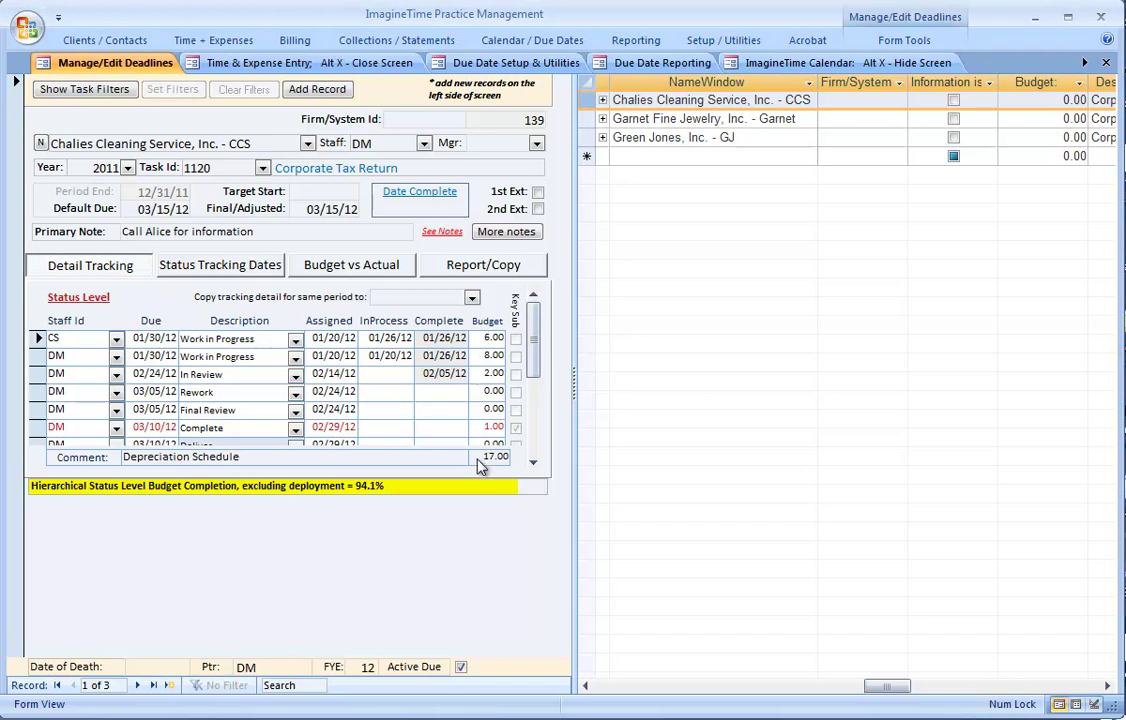
On Green Jones' 1120, clear the Complete date and mark Rework completed 04/27/12
{"action": "left_click", "coordinate": [584, 138]}
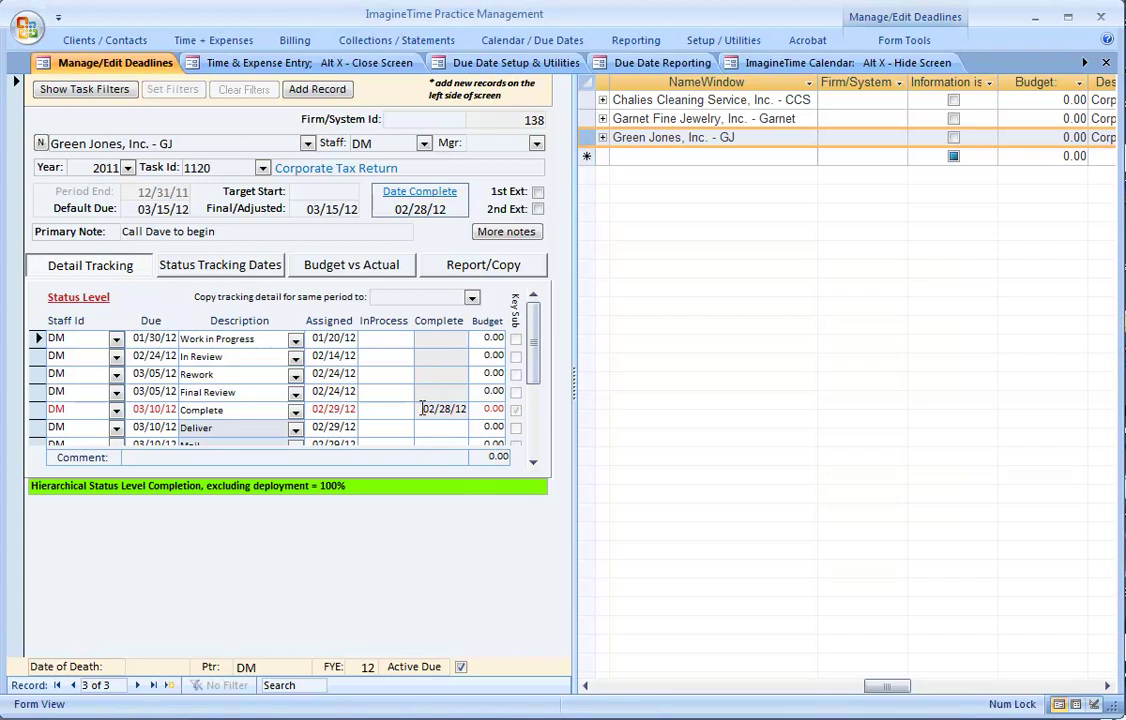
{"action": "double_click", "coordinate": [420, 408]}
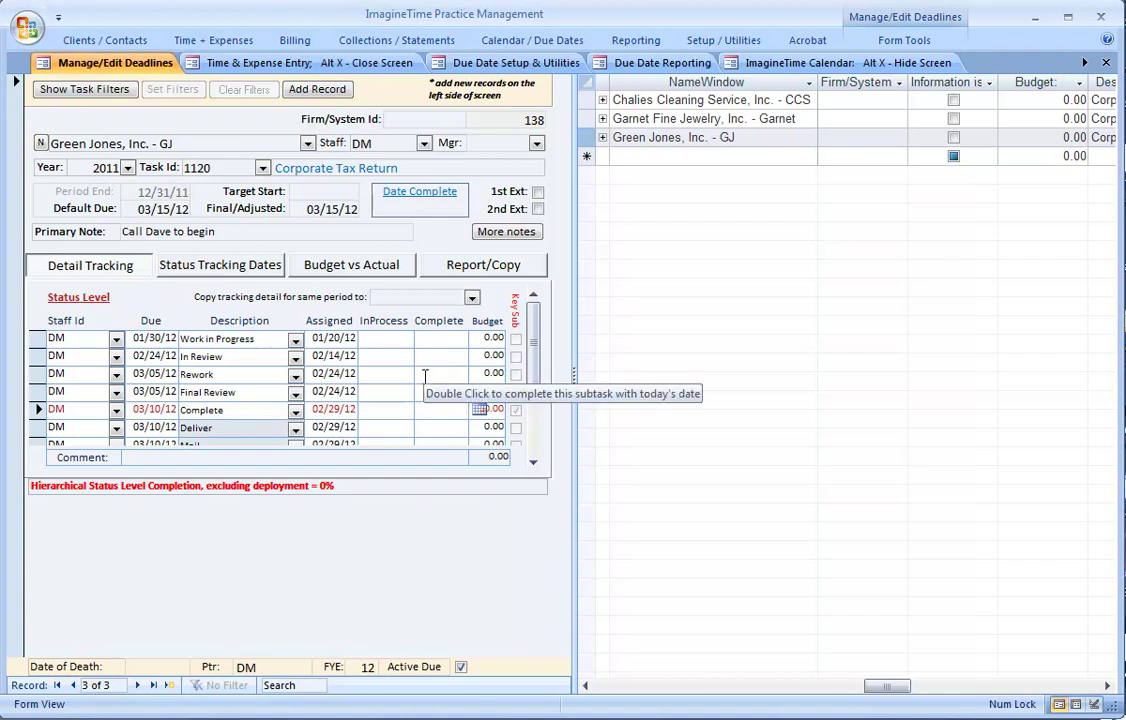
{"action": "double_click", "coordinate": [425, 375]}
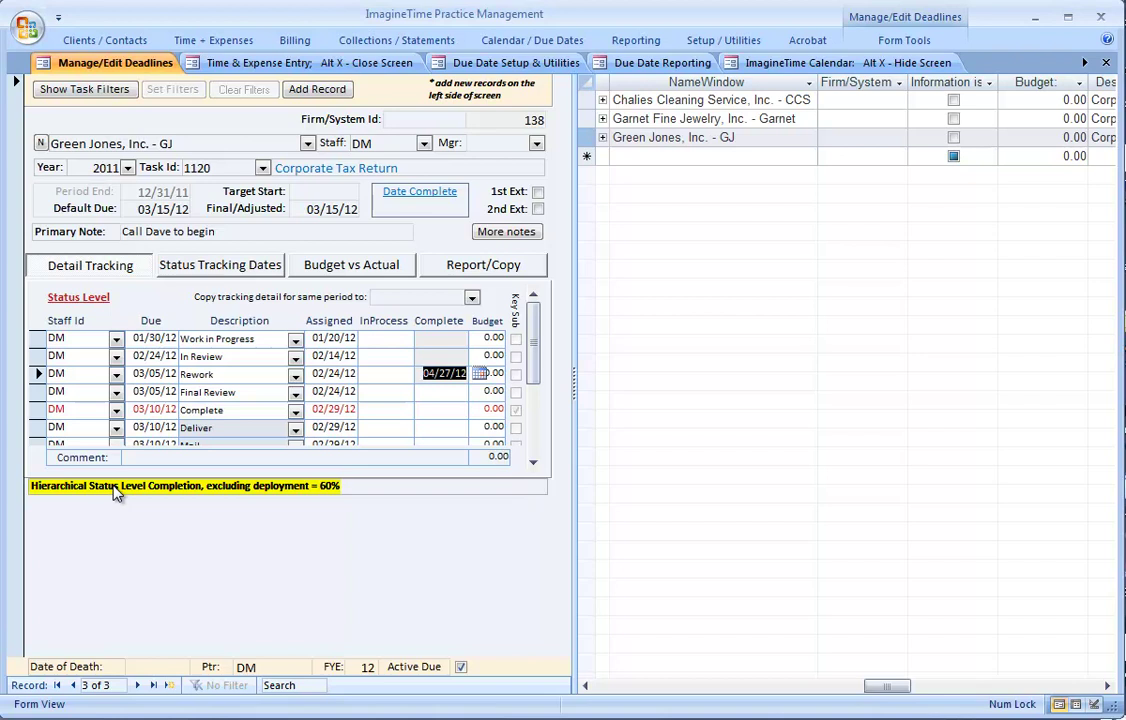
Look over the permissions and notifications settings in due date setup
{"action": "left_click", "coordinate": [493, 63]}
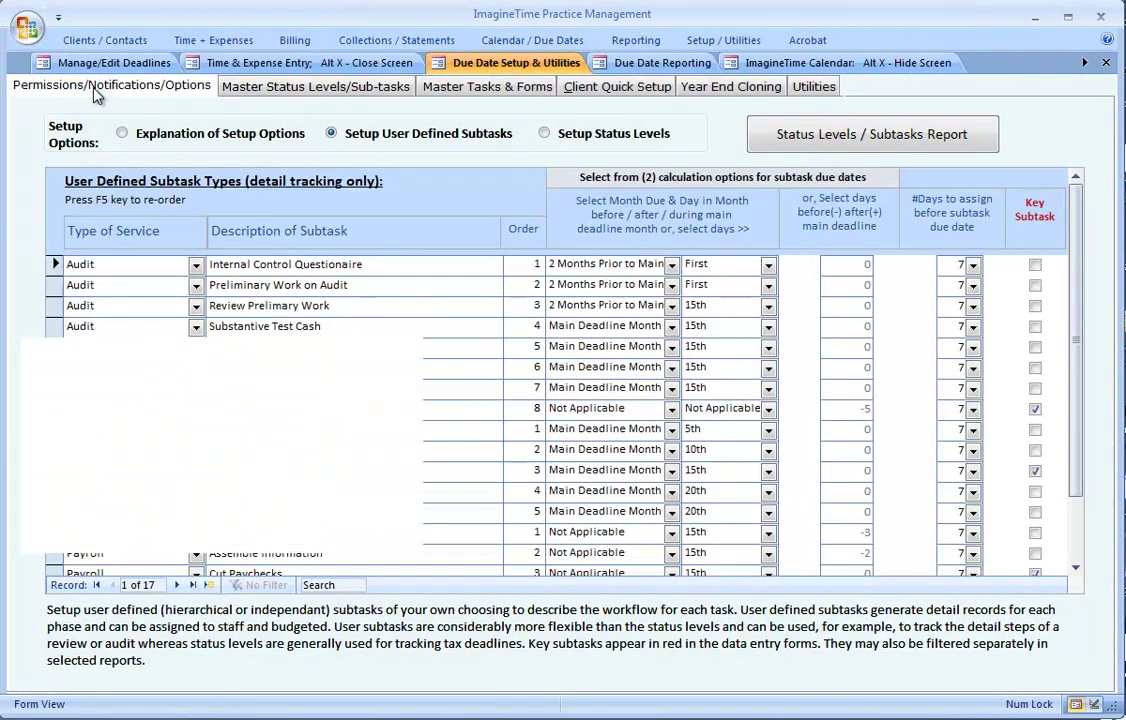
{"action": "left_click", "coordinate": [95, 88]}
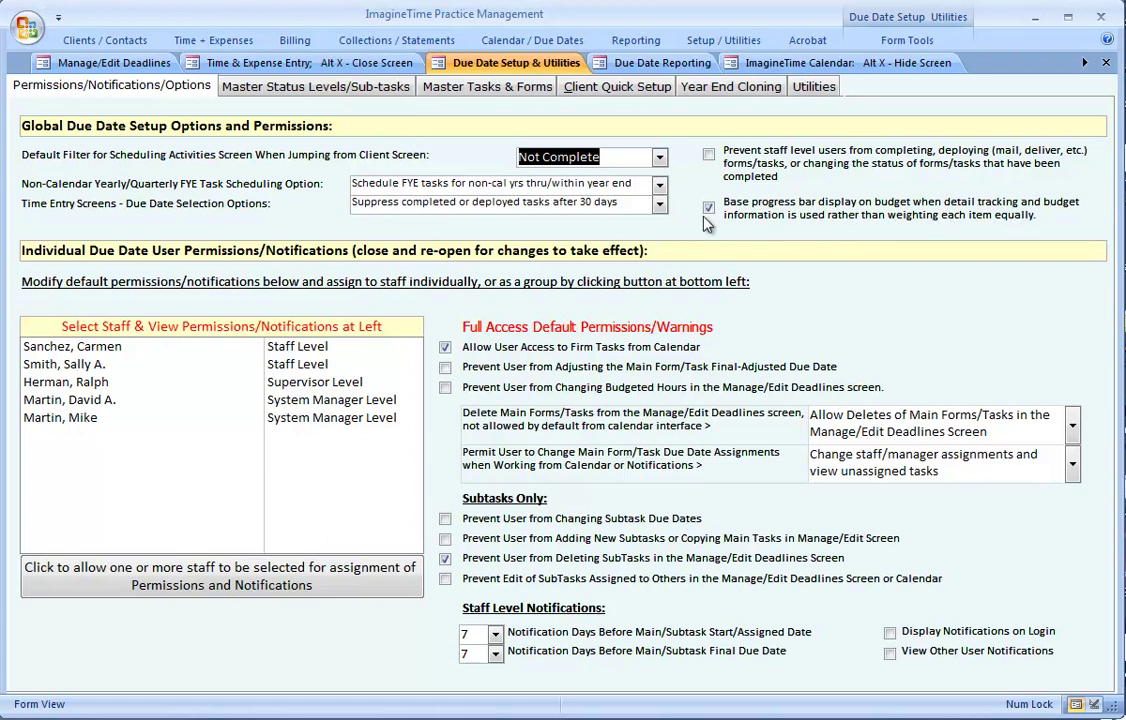
{"action": "left_click", "coordinate": [114, 64]}
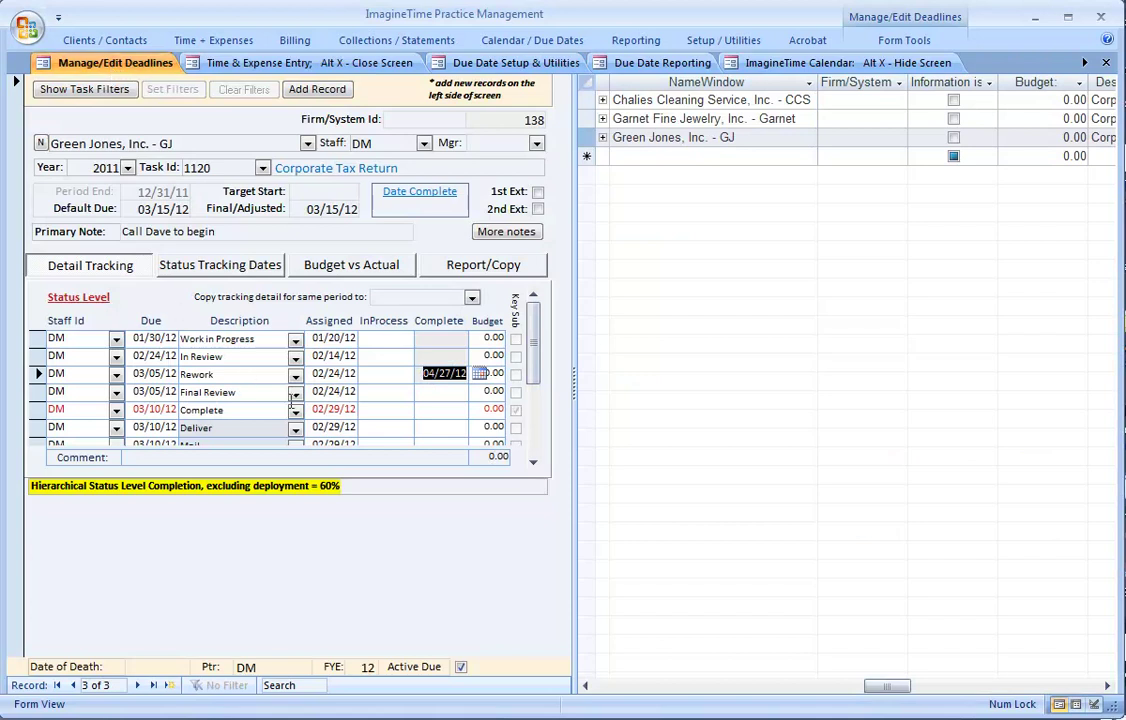
From Chalies Cleaning's tax return, open the subtask setup and select the Audit subtask rows
{"action": "left_click", "coordinate": [441, 393]}
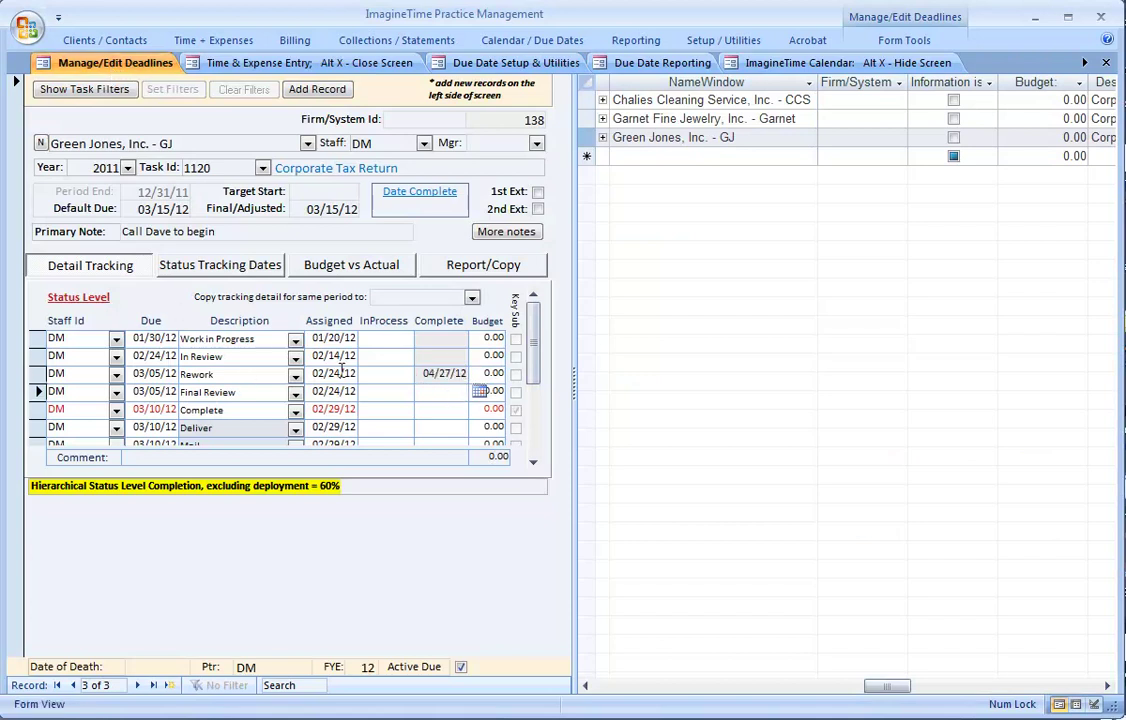
{"action": "left_click", "coordinate": [588, 101]}
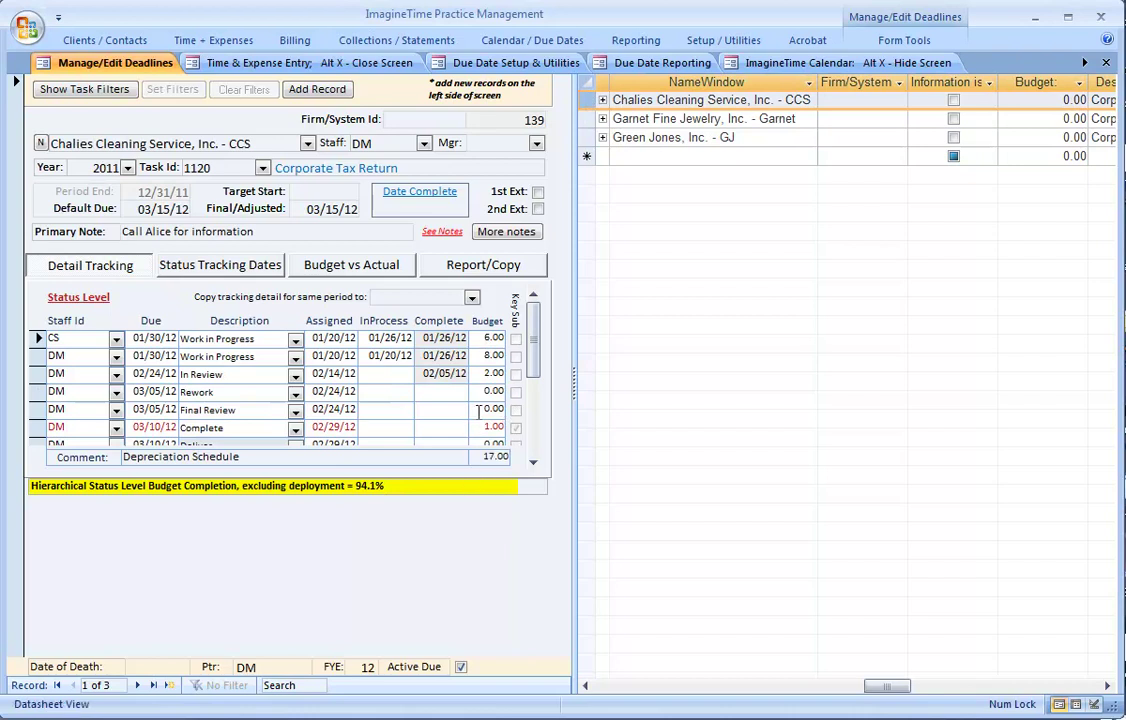
{"action": "left_click", "coordinate": [470, 490]}
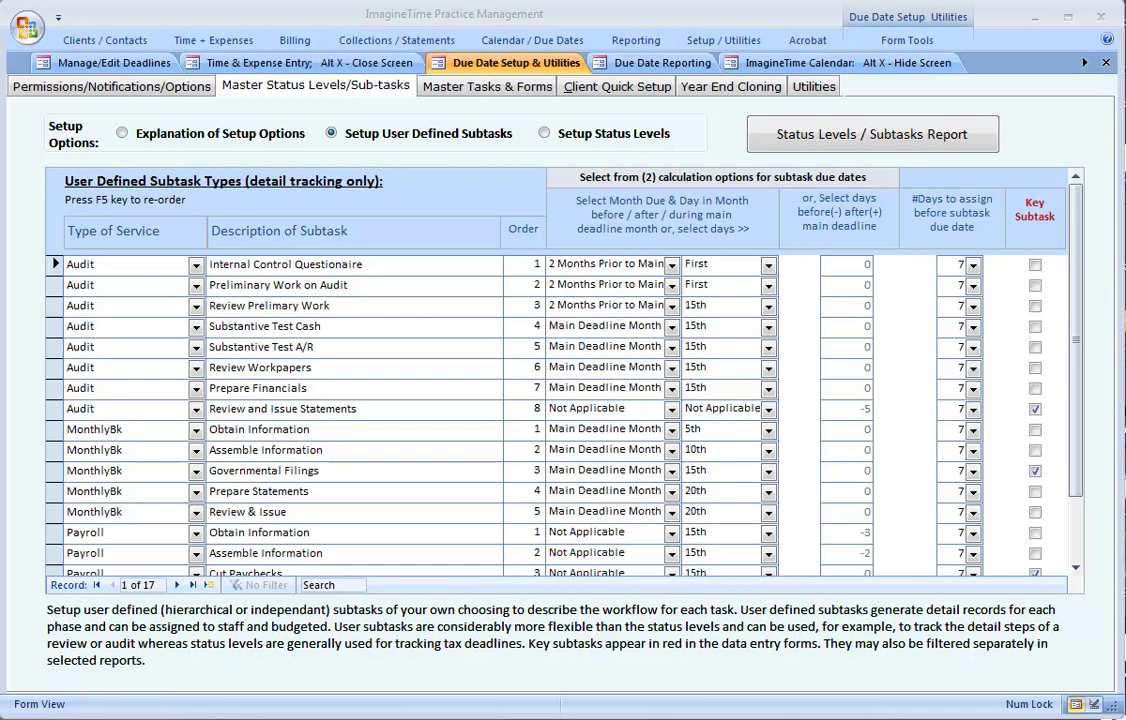
{"action": "left_click", "coordinate": [56, 265]}
{"action": "left_click_drag", "start_coordinate": [56, 285], "coordinate": [52, 400]}
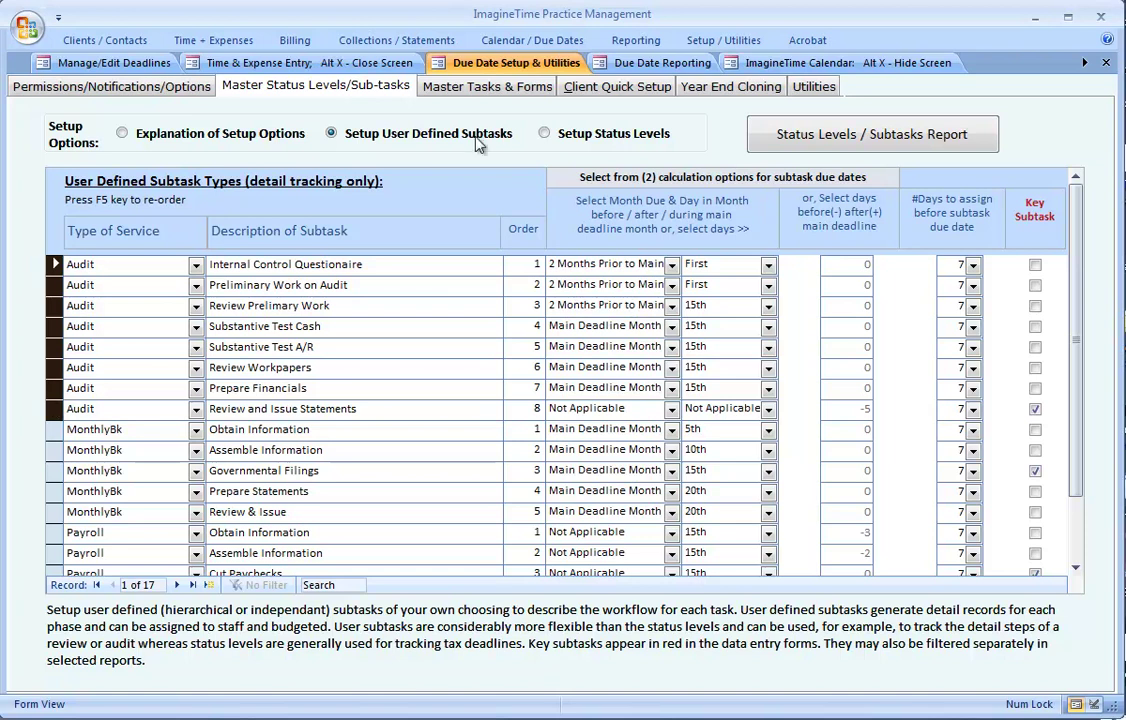
Open the master tasks and forms list and select the MoBk Monthly Books record
{"action": "left_click", "coordinate": [450, 90]}
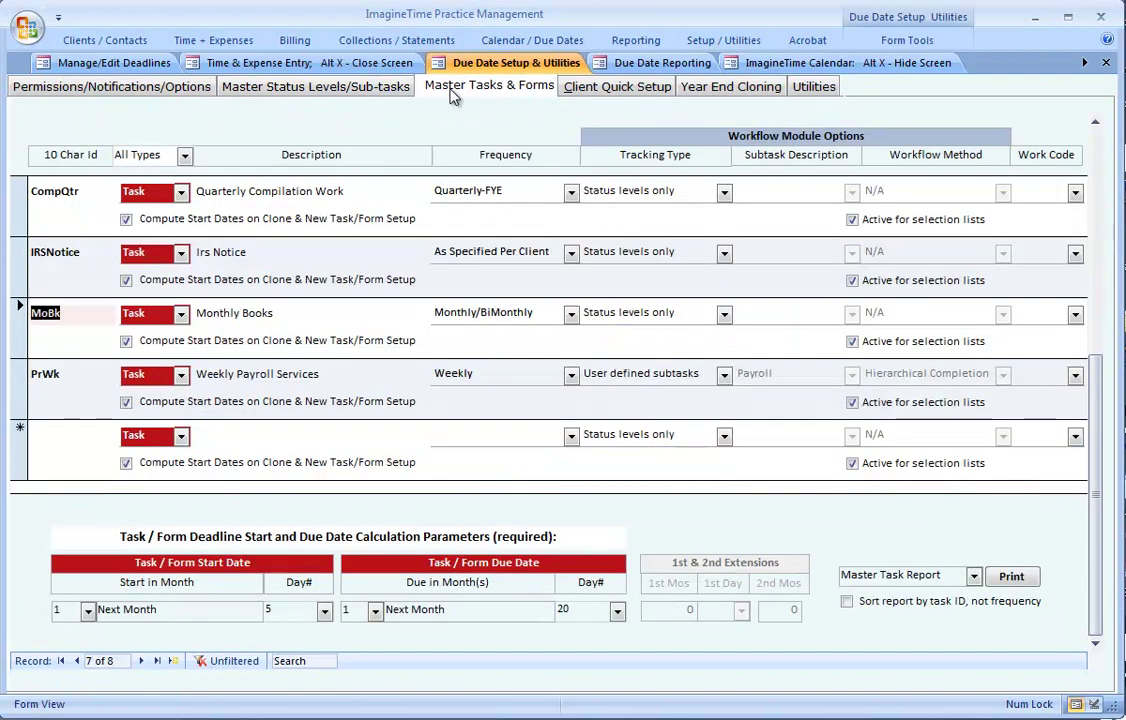
{"action": "left_click", "coordinate": [22, 328]}
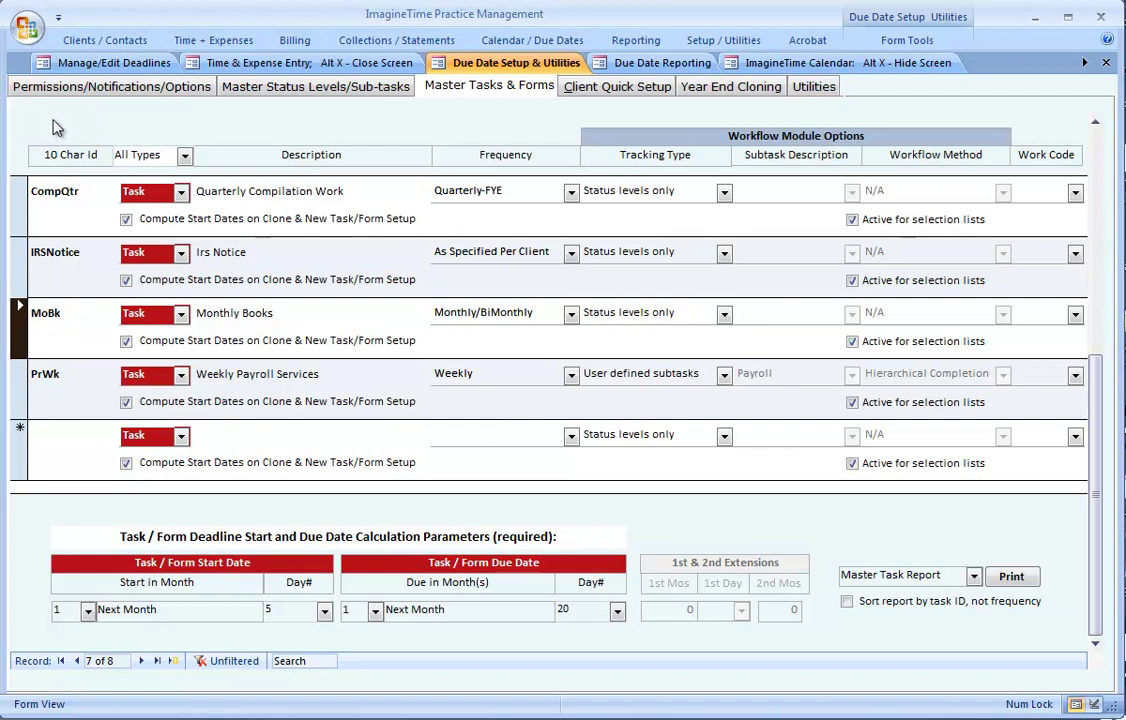
Filter the deadline records to the MoBk Monthly Books task and save the filter
{"action": "left_click", "coordinate": [84, 64]}
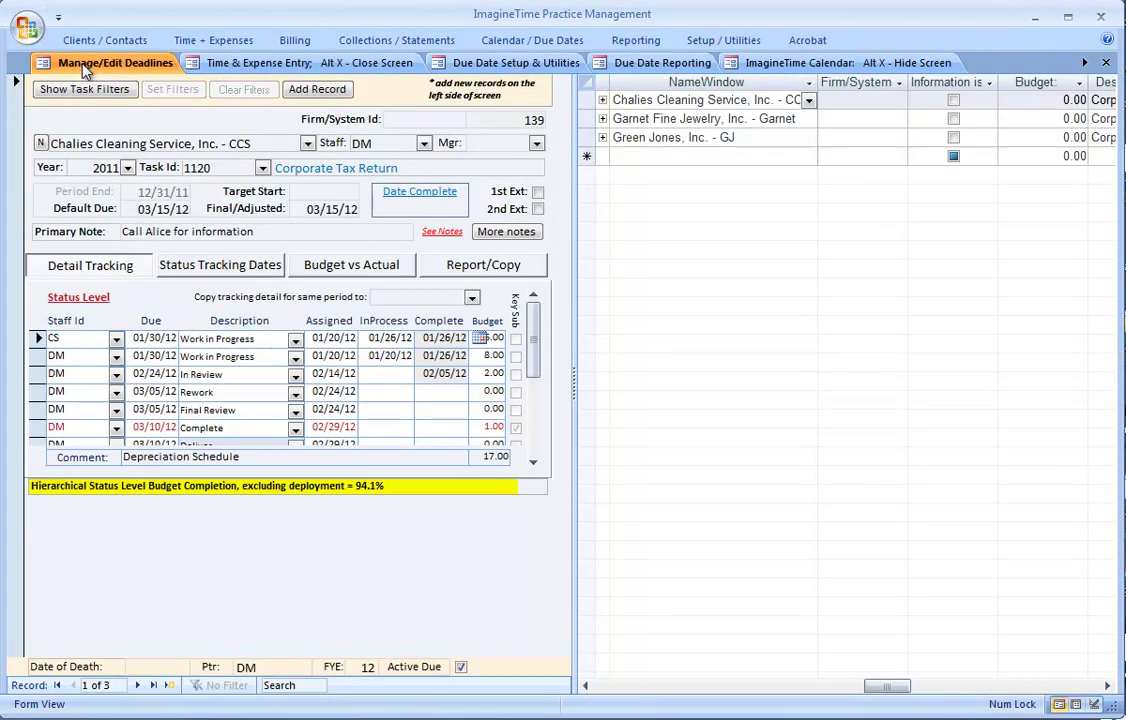
{"action": "left_click", "coordinate": [57, 95]}
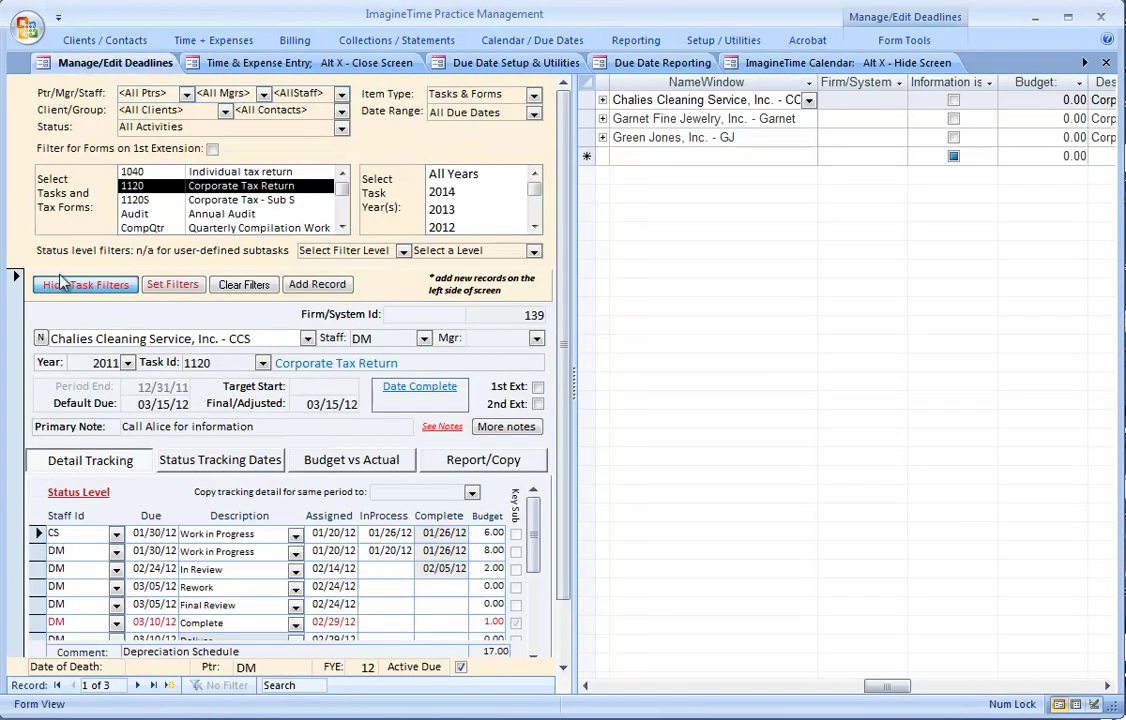
{"action": "left_click", "coordinate": [341, 229]}
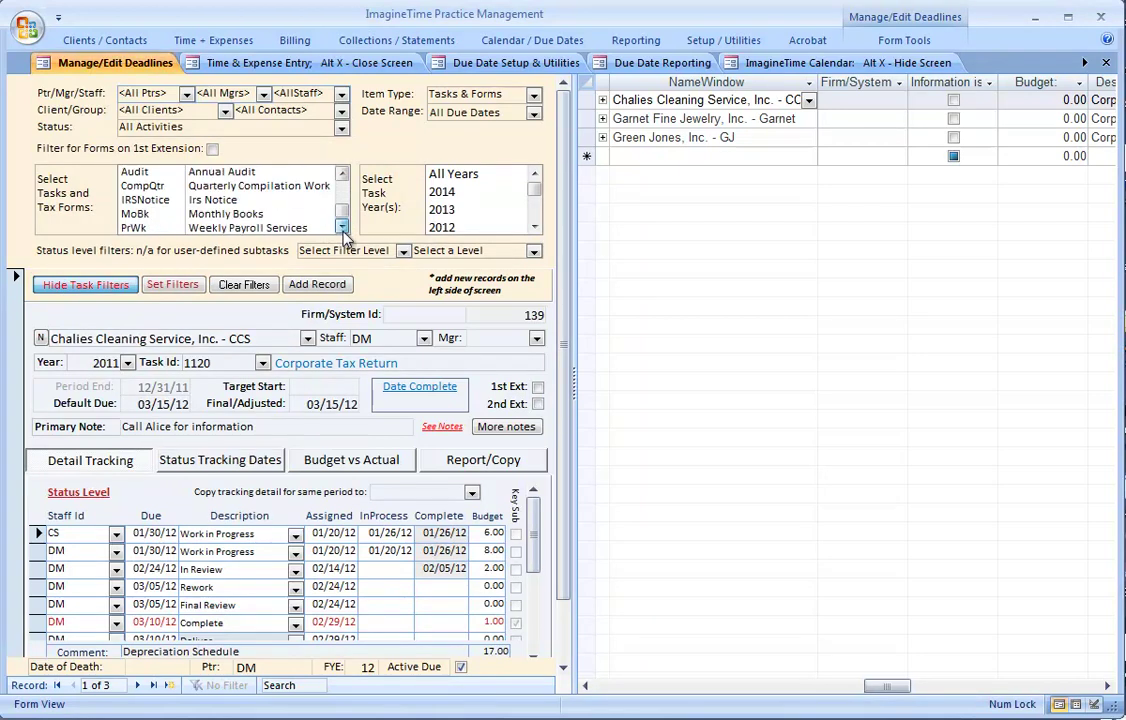
{"action": "left_click", "coordinate": [140, 213]}
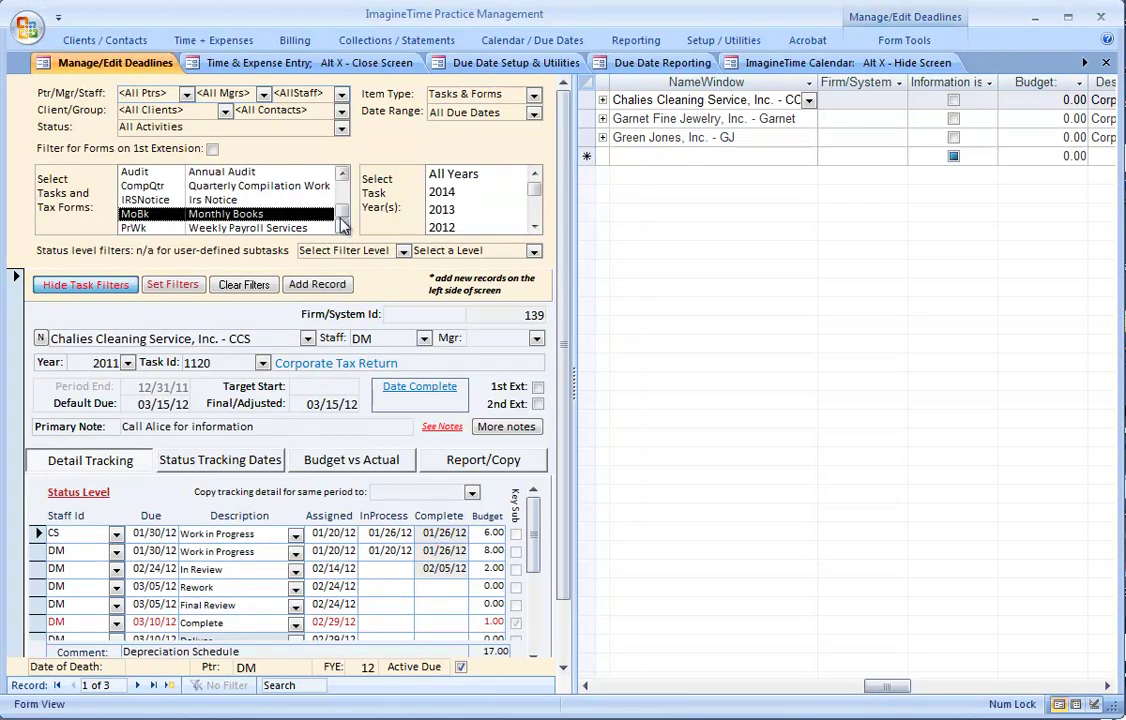
{"action": "scroll", "coordinate": [303, 188], "scroll_direction": "up", "scroll_amount": 3}
{"action": "left_click", "coordinate": [303, 186]}
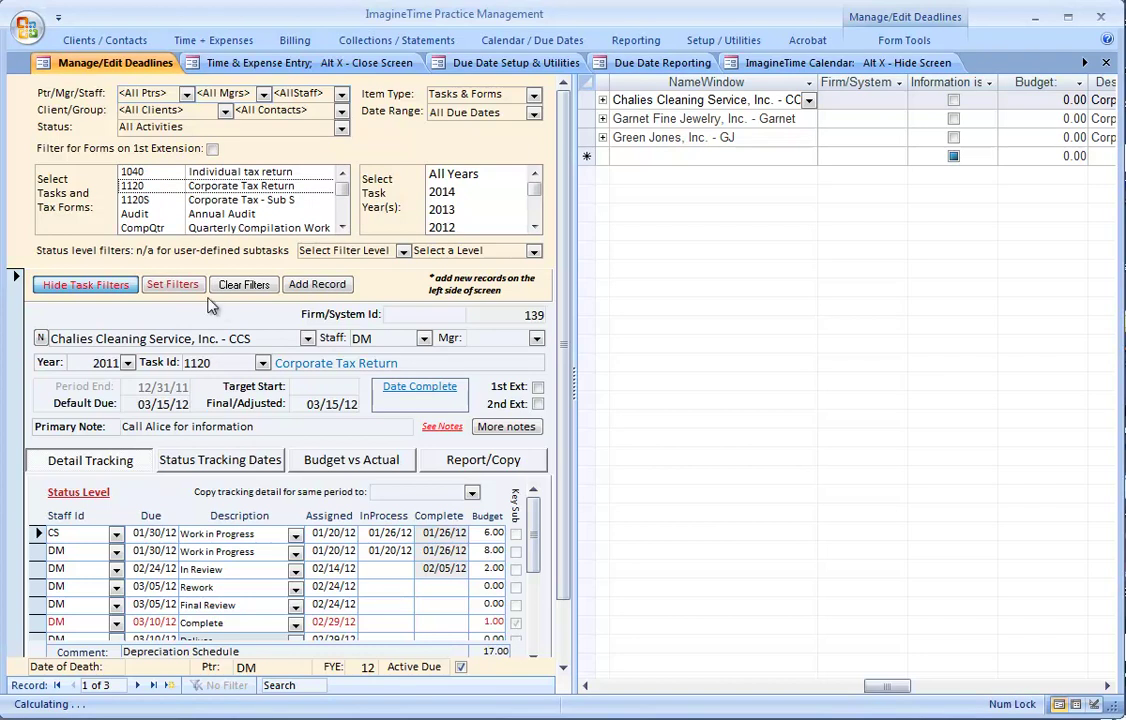
{"action": "left_click", "coordinate": [174, 285]}
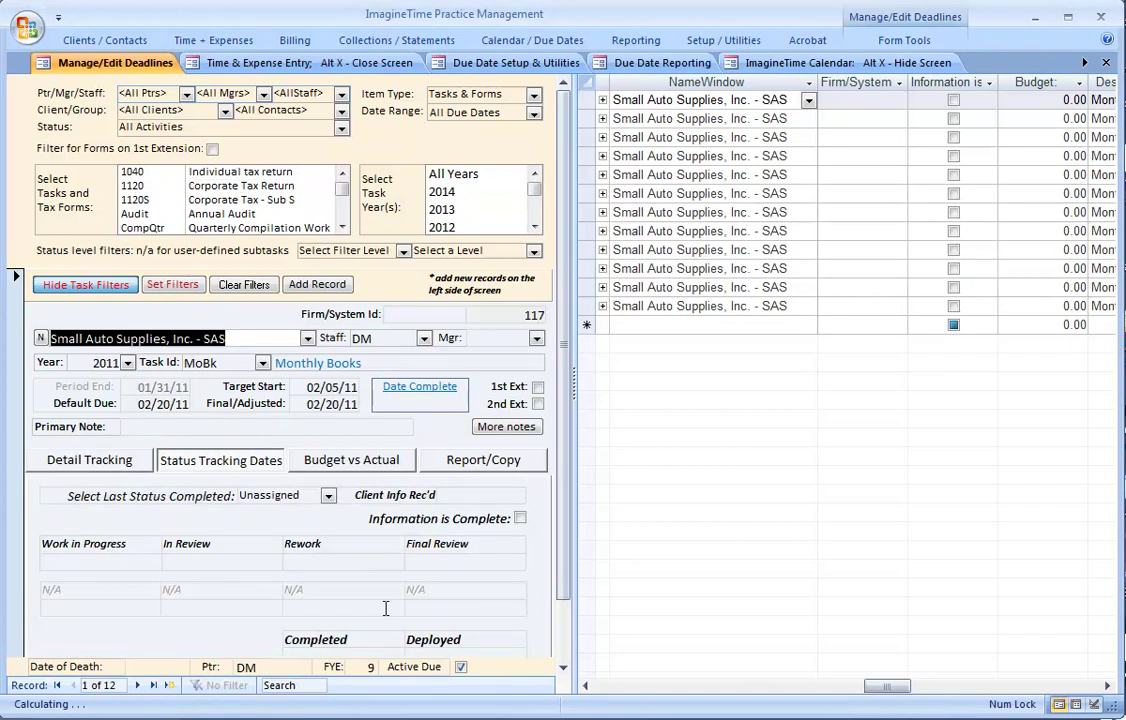
{"action": "left_click", "coordinate": [105, 285]}
{"action": "left_click", "coordinate": [380, 461]}
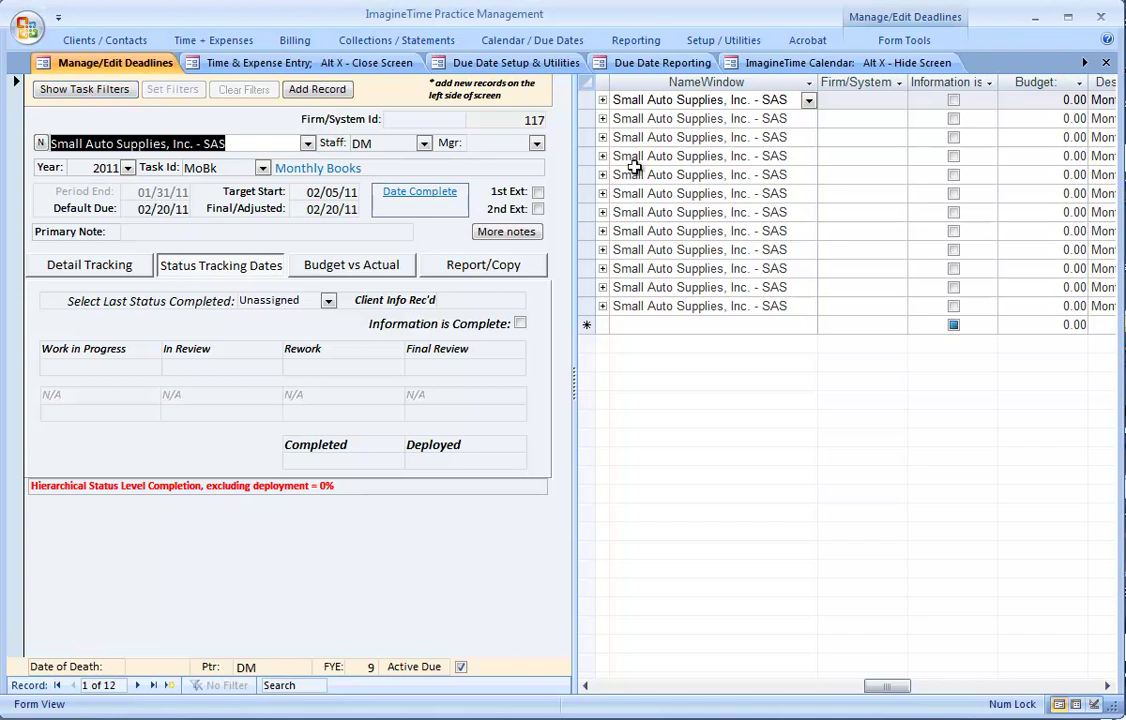
Review the first Monthly Books deadline's subtask detail and status dates, then return to due date setup
{"action": "left_click_drag", "start_coordinate": [908, 695], "coordinate": [620, 660]}
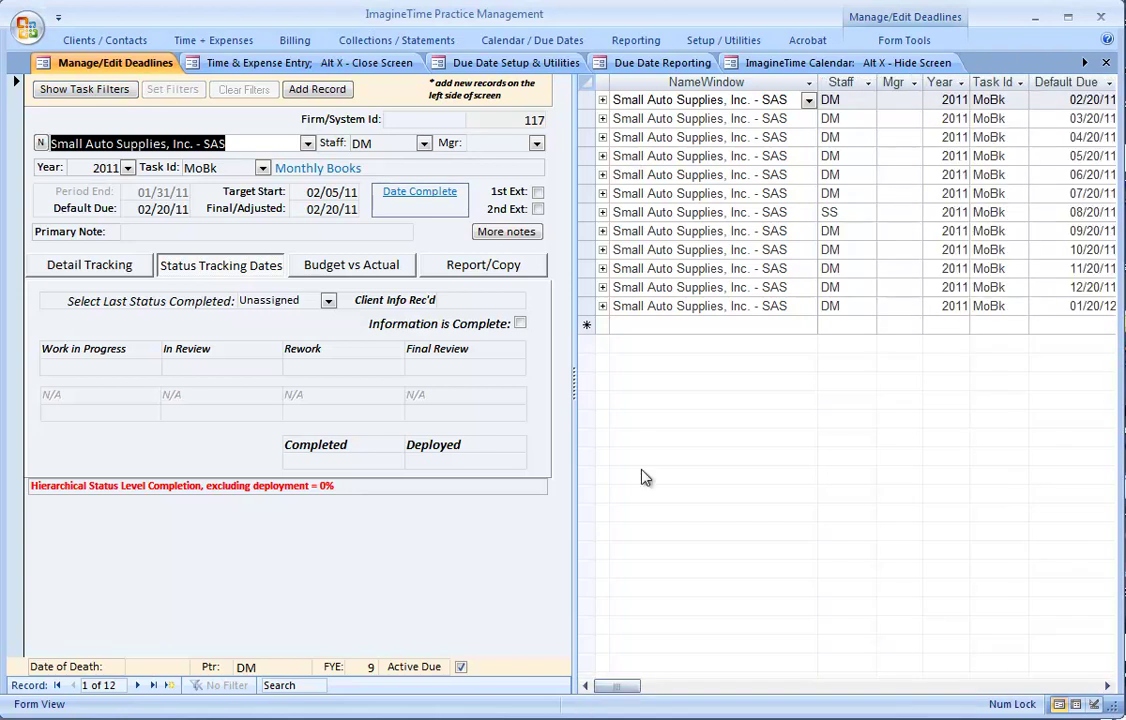
{"action": "left_click", "coordinate": [583, 101]}
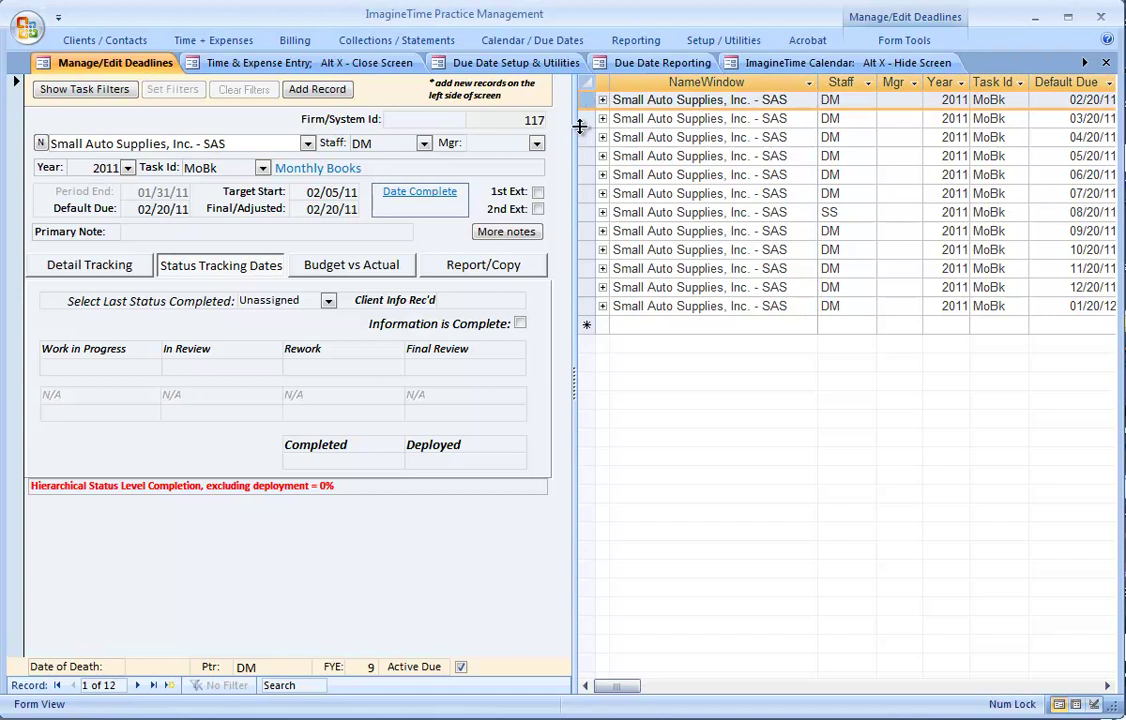
{"action": "left_click", "coordinate": [92, 265]}
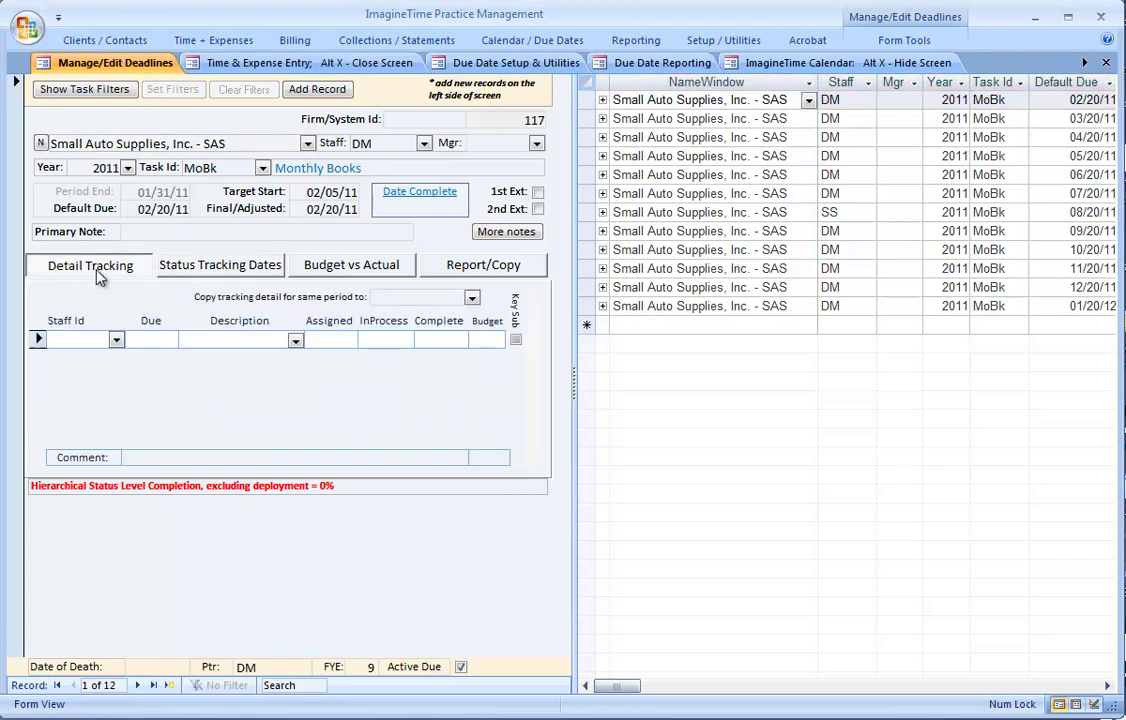
{"action": "left_click", "coordinate": [181, 276]}
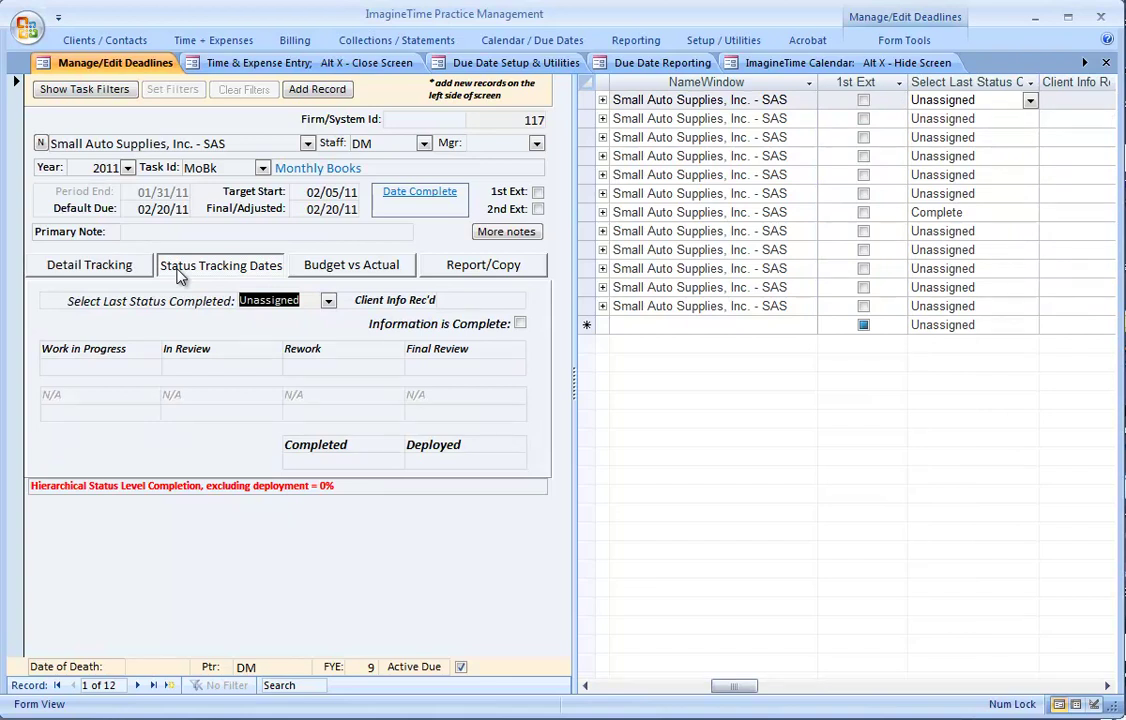
{"action": "left_click", "coordinate": [478, 64]}
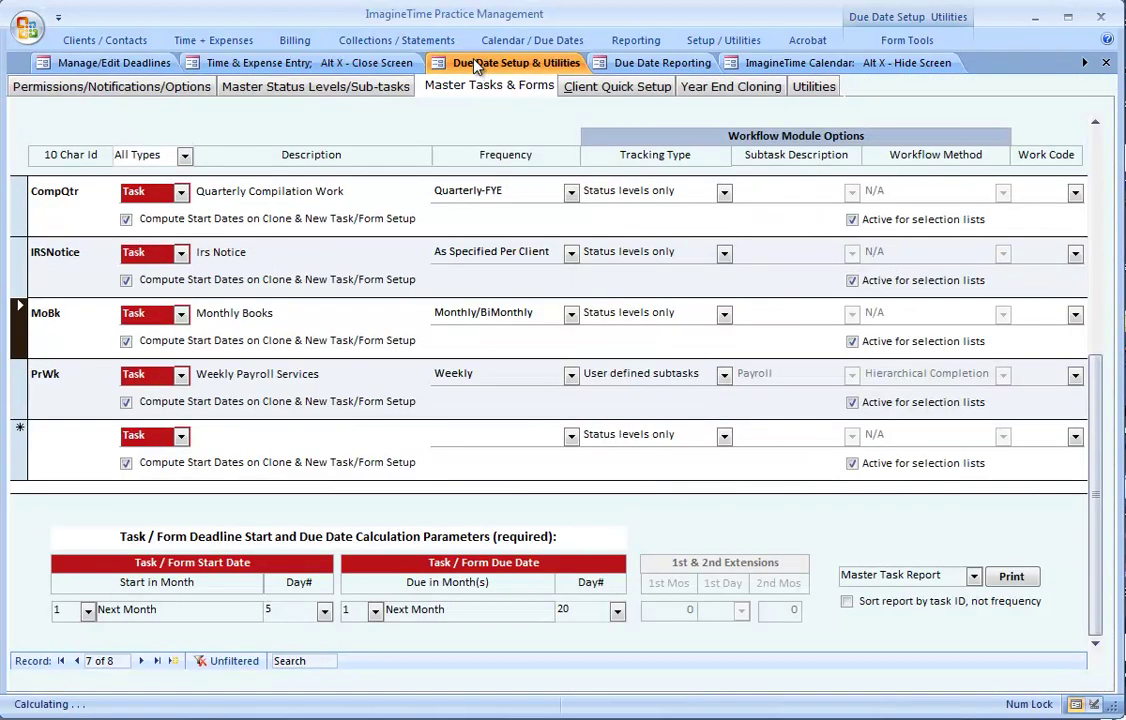
Set MoBk to User defined Audit subtasks with Hierarchical Completion, propagating to its 11 incomplete tasks
{"action": "left_click", "coordinate": [326, 88]}
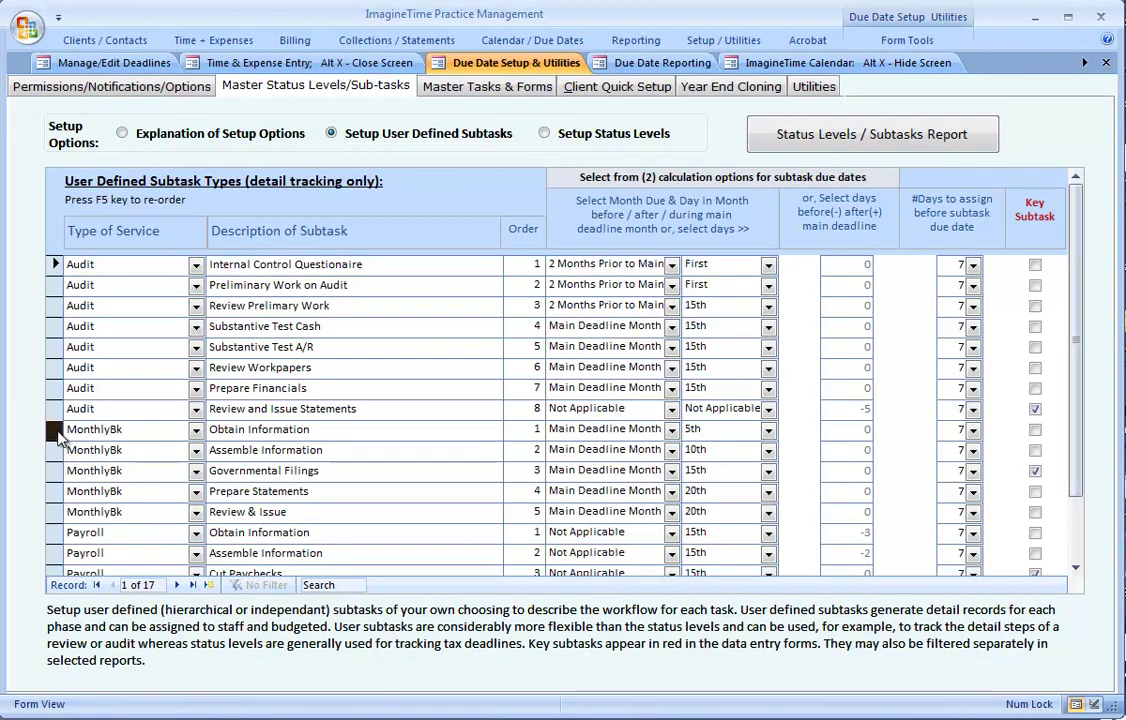
{"action": "left_click_drag", "start_coordinate": [60, 455], "coordinate": [60, 512]}
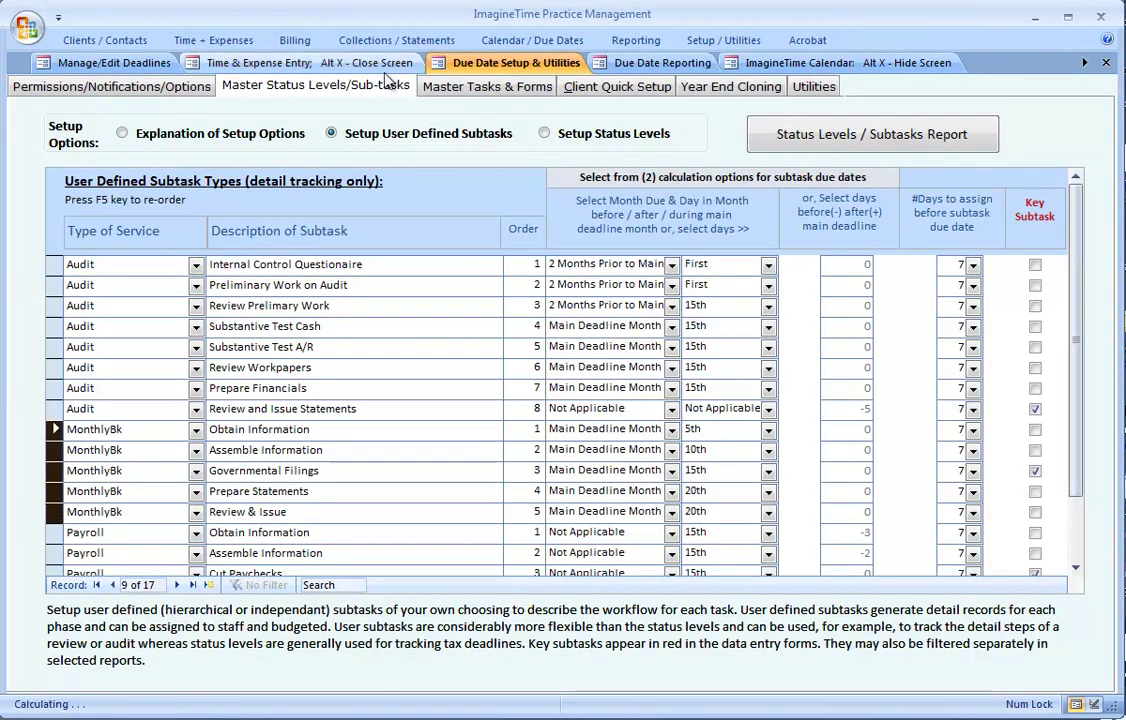
{"action": "left_click", "coordinate": [457, 88]}
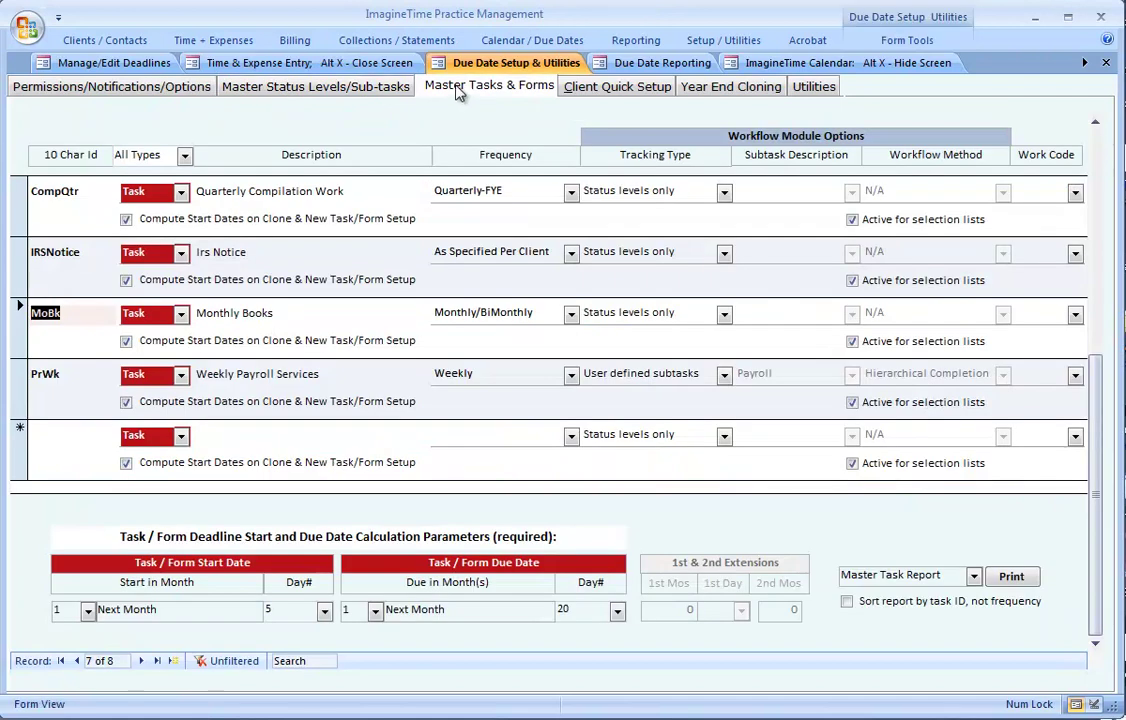
{"action": "left_click", "coordinate": [724, 314]}
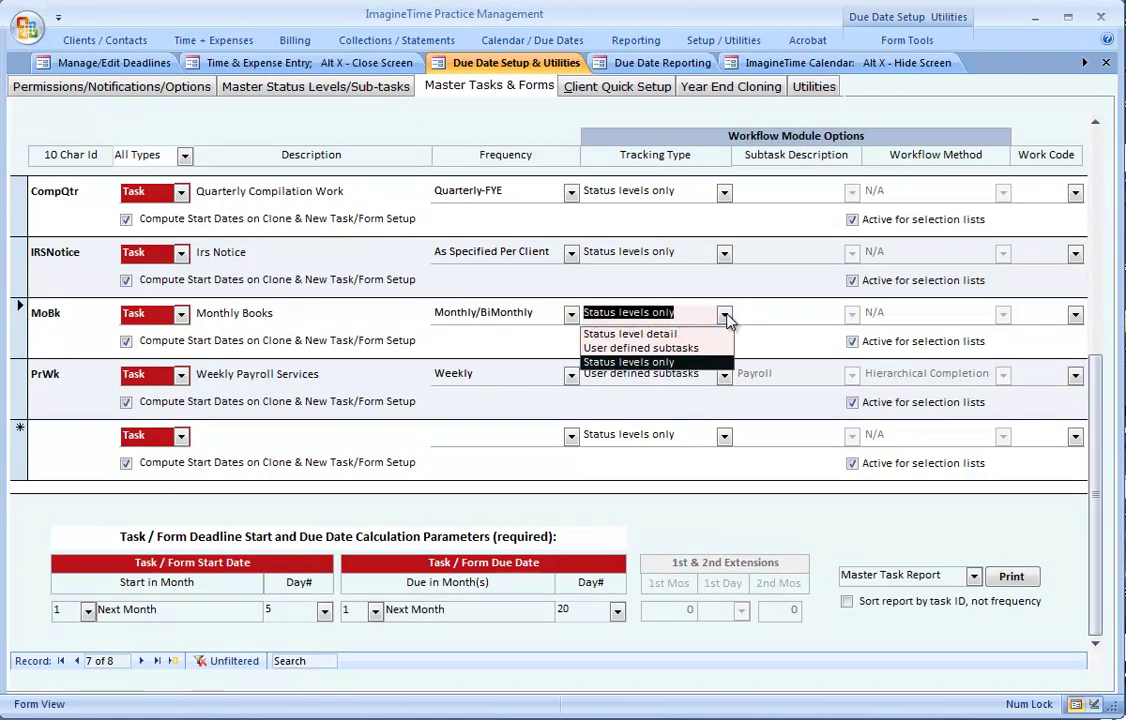
{"action": "left_click", "coordinate": [640, 348]}
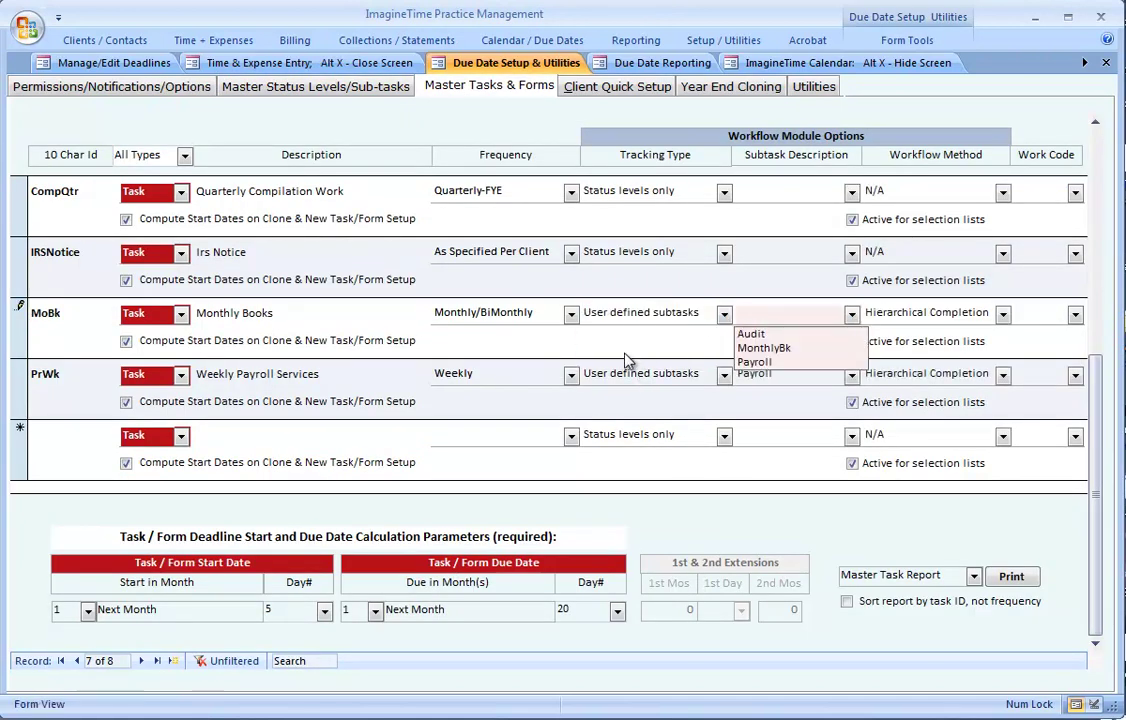
{"action": "left_click", "coordinate": [774, 337]}
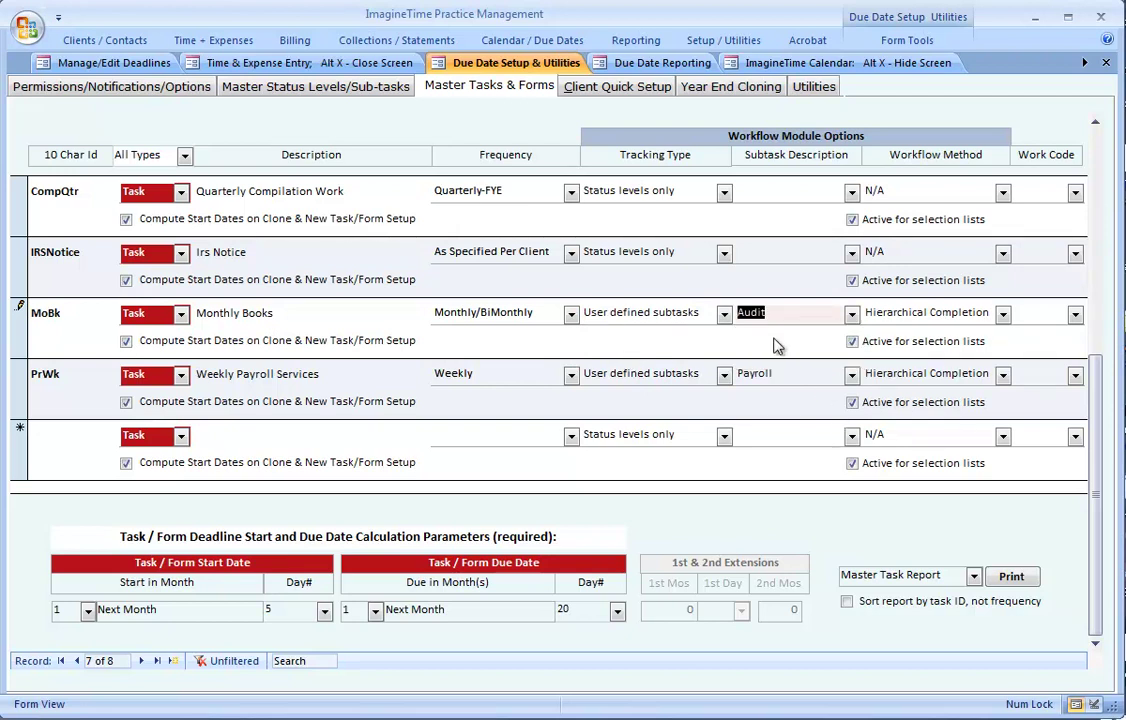
{"action": "left_click", "coordinate": [1003, 314]}
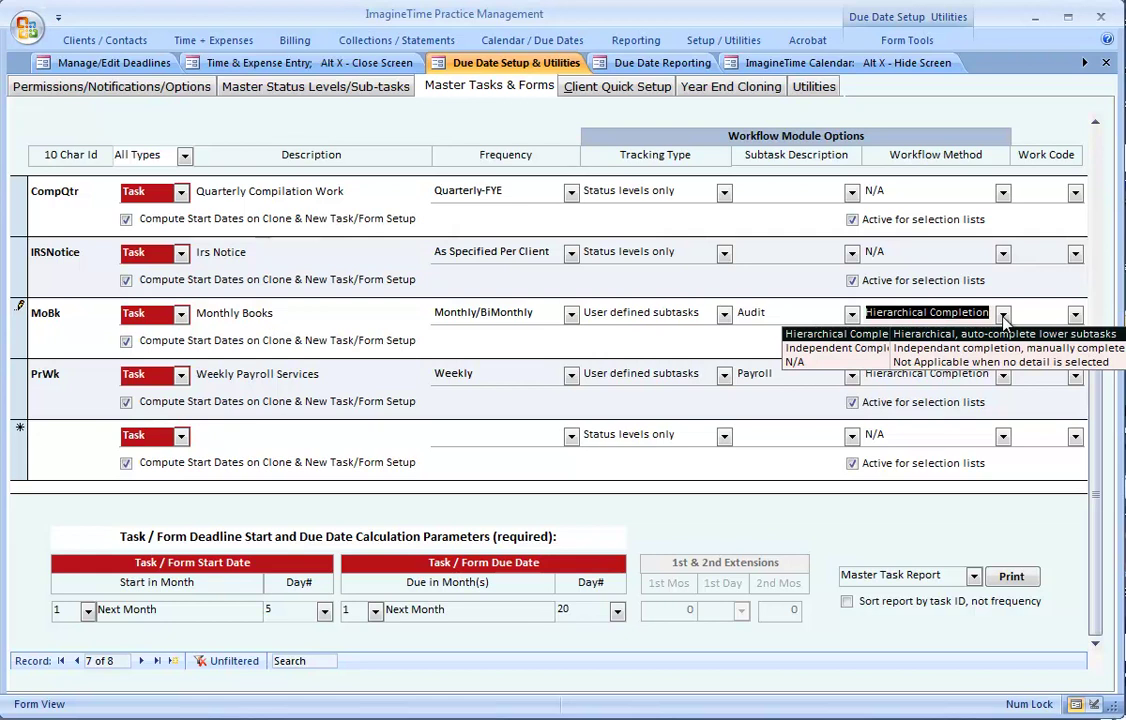
{"action": "left_click", "coordinate": [845, 334]}
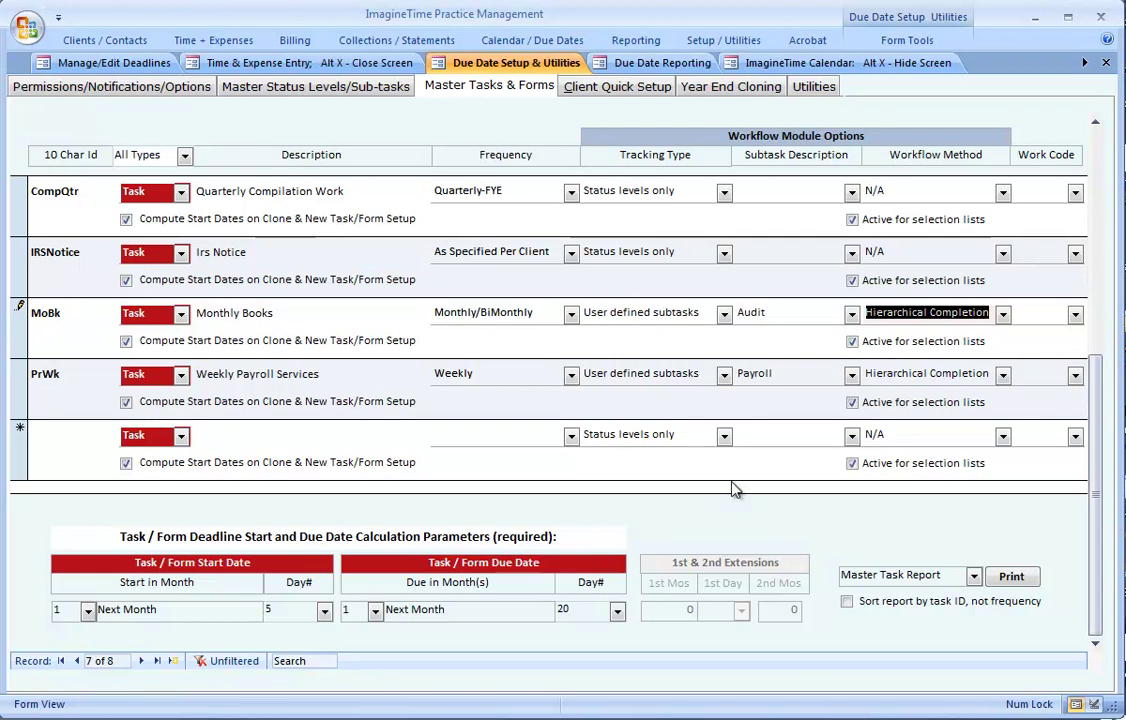
{"action": "left_click", "coordinate": [20, 318]}
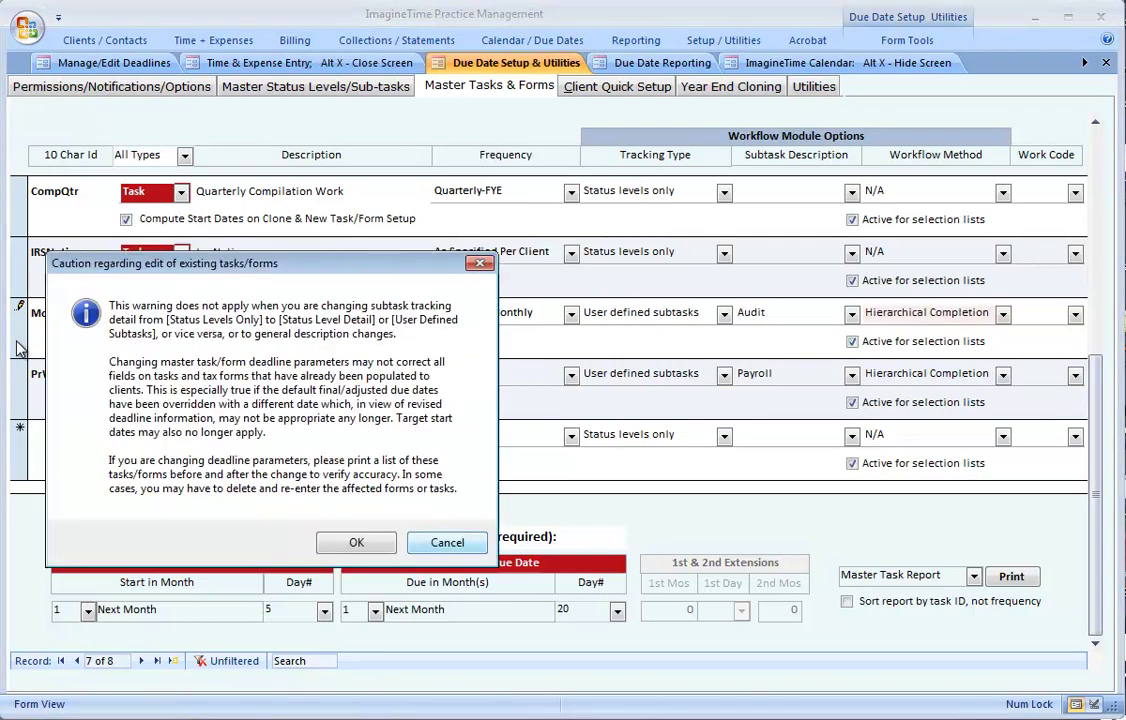
{"action": "left_click", "coordinate": [340, 545]}
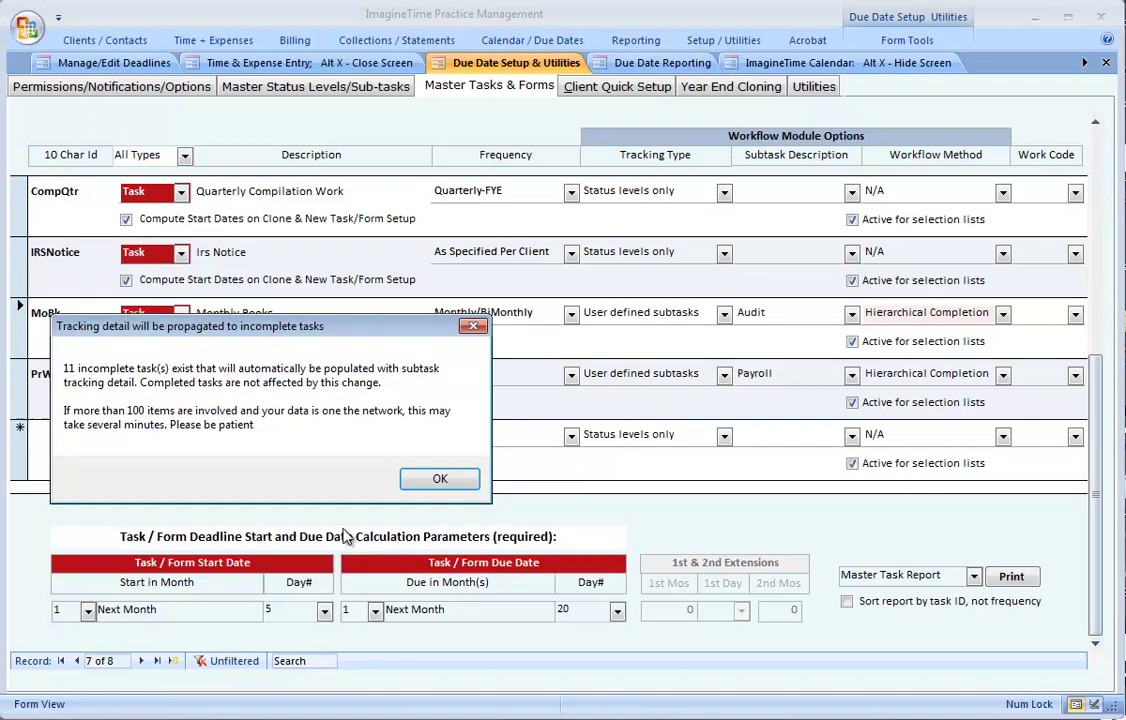
{"action": "left_click", "coordinate": [424, 484]}
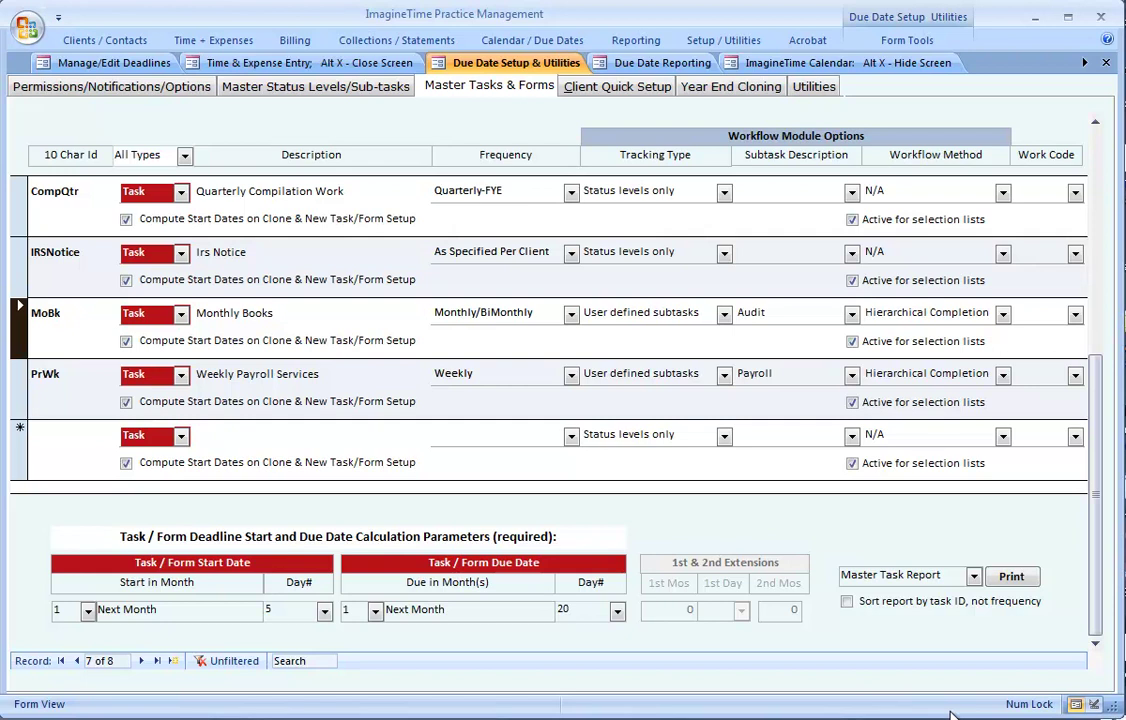
Check the second Monthly Books deadline's Detail Tracking subtasks, then return to Master Tasks & Forms
{"action": "left_click", "coordinate": [77, 68]}
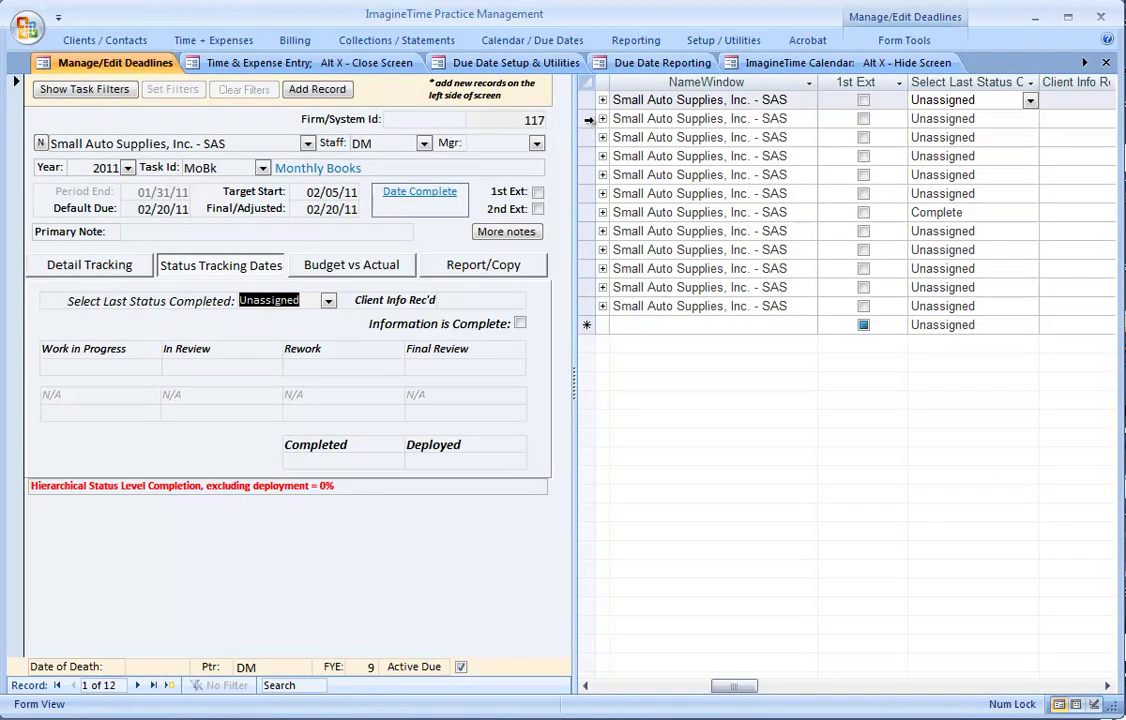
{"action": "left_click", "coordinate": [589, 118]}
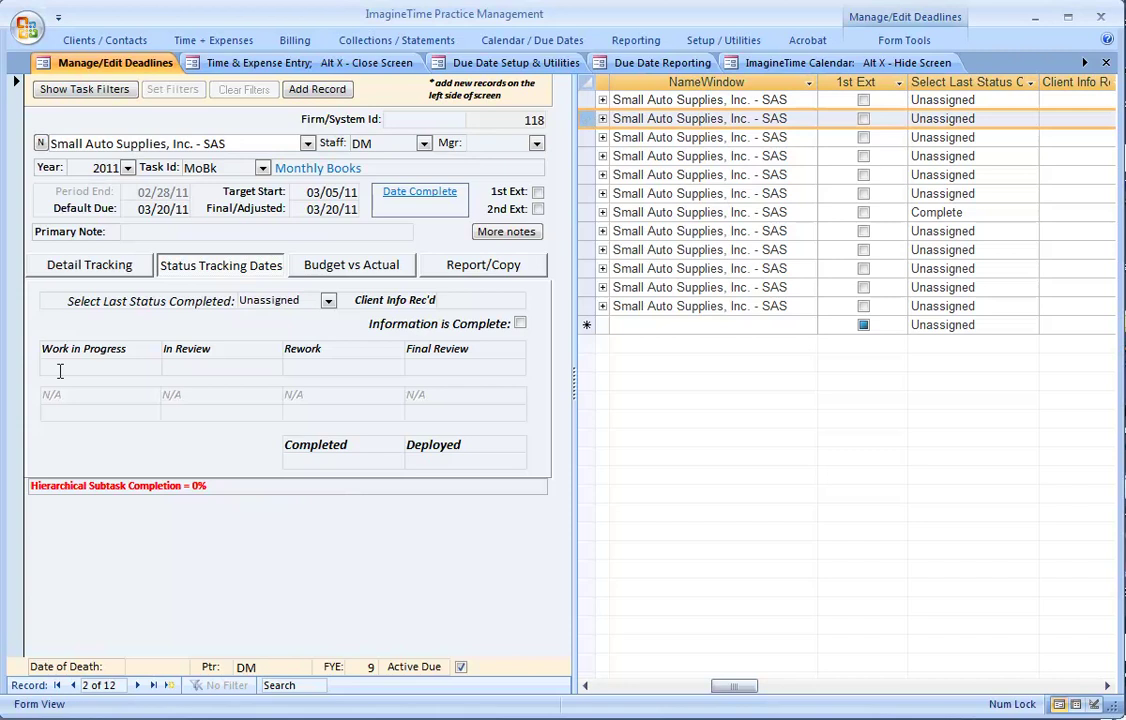
{"action": "left_click", "coordinate": [60, 272]}
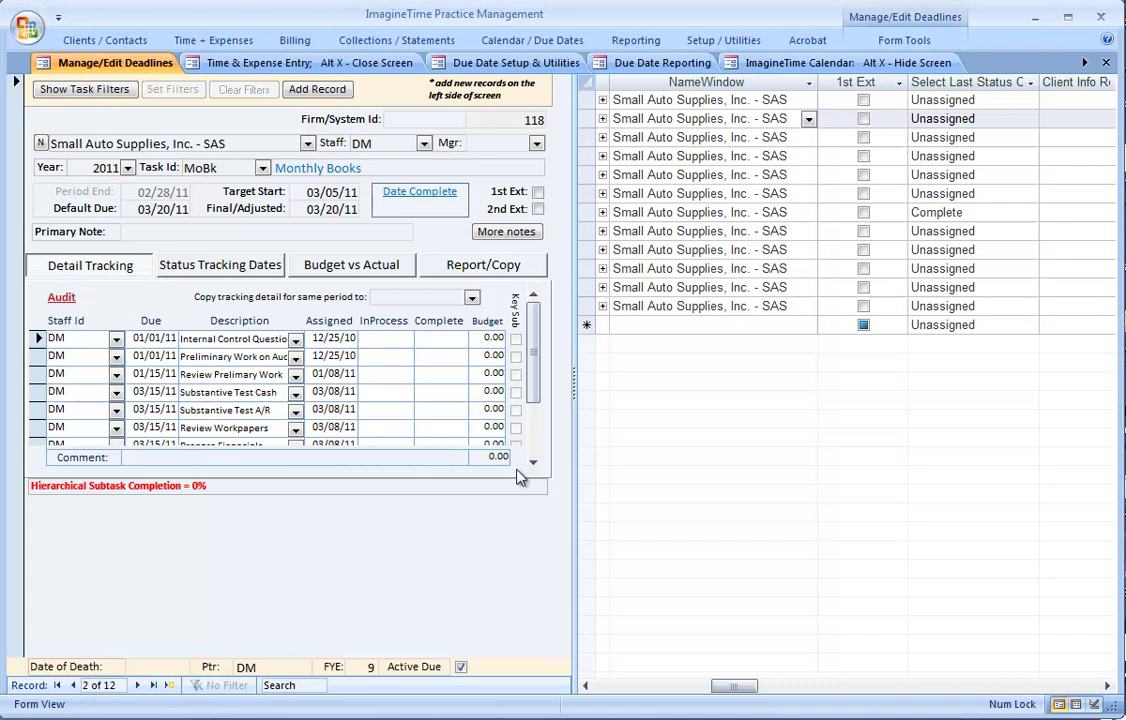
{"action": "left_click", "coordinate": [536, 350]}
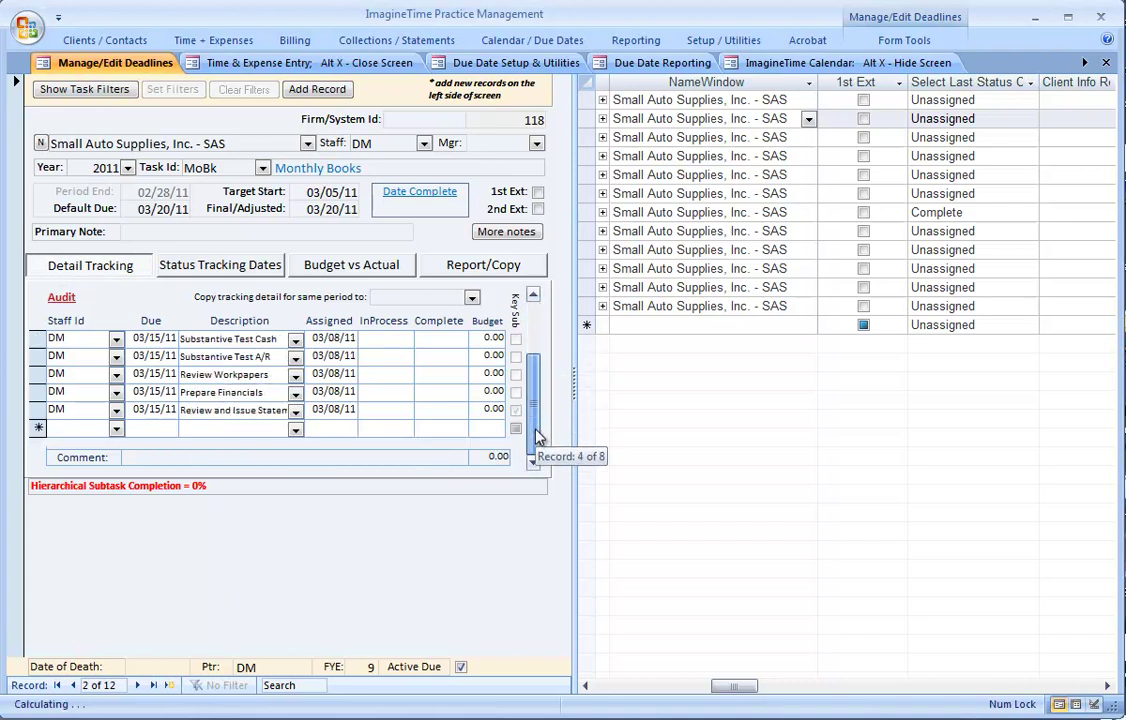
{"action": "left_click_drag", "start_coordinate": [537, 436], "coordinate": [537, 335]}
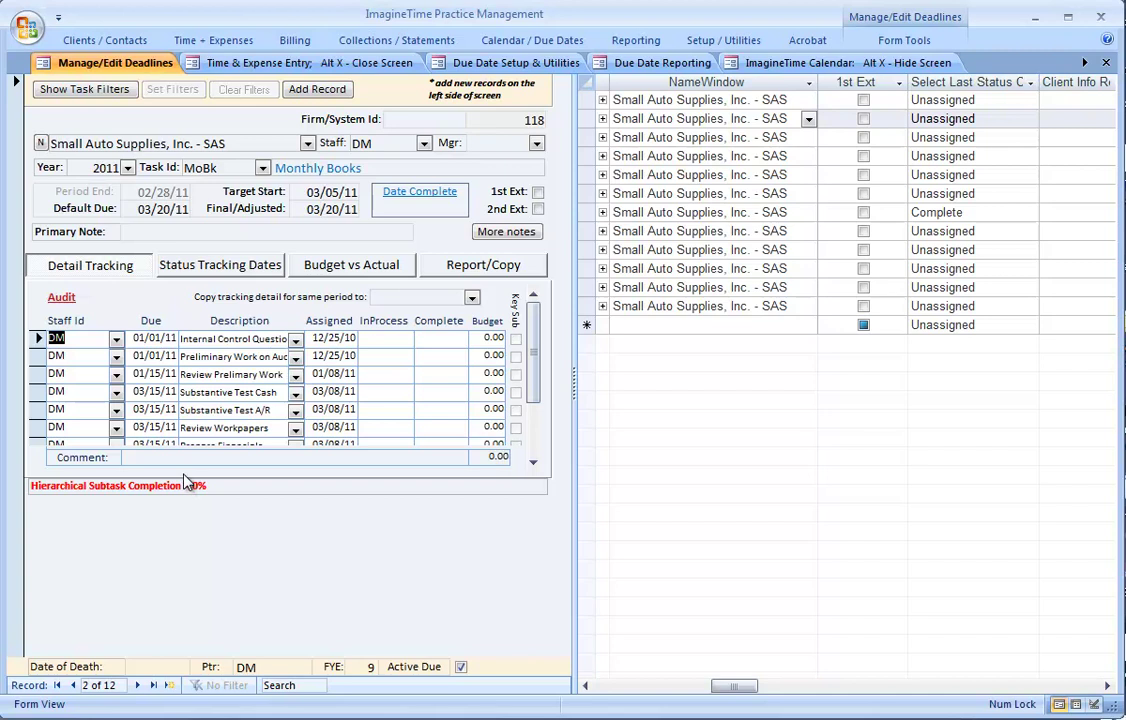
{"action": "left_click", "coordinate": [467, 66]}
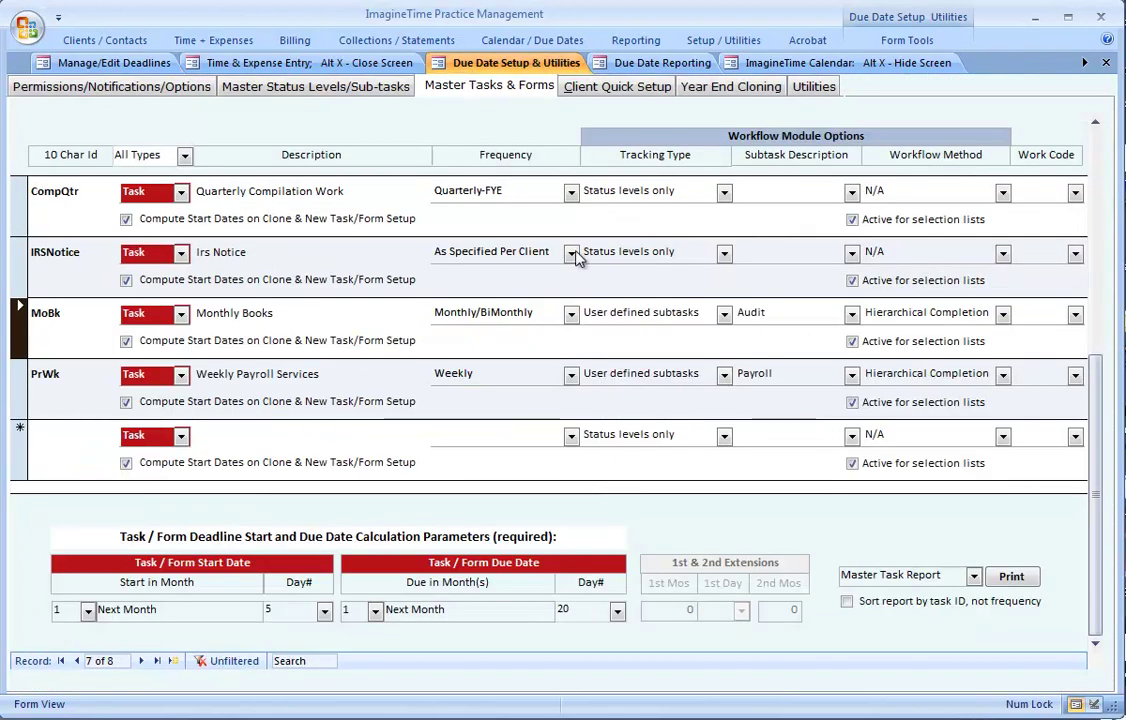
Switch Monthly Books to Status levels only, accepting deletion of the Audit subtask history
{"action": "left_click", "coordinate": [852, 315]}
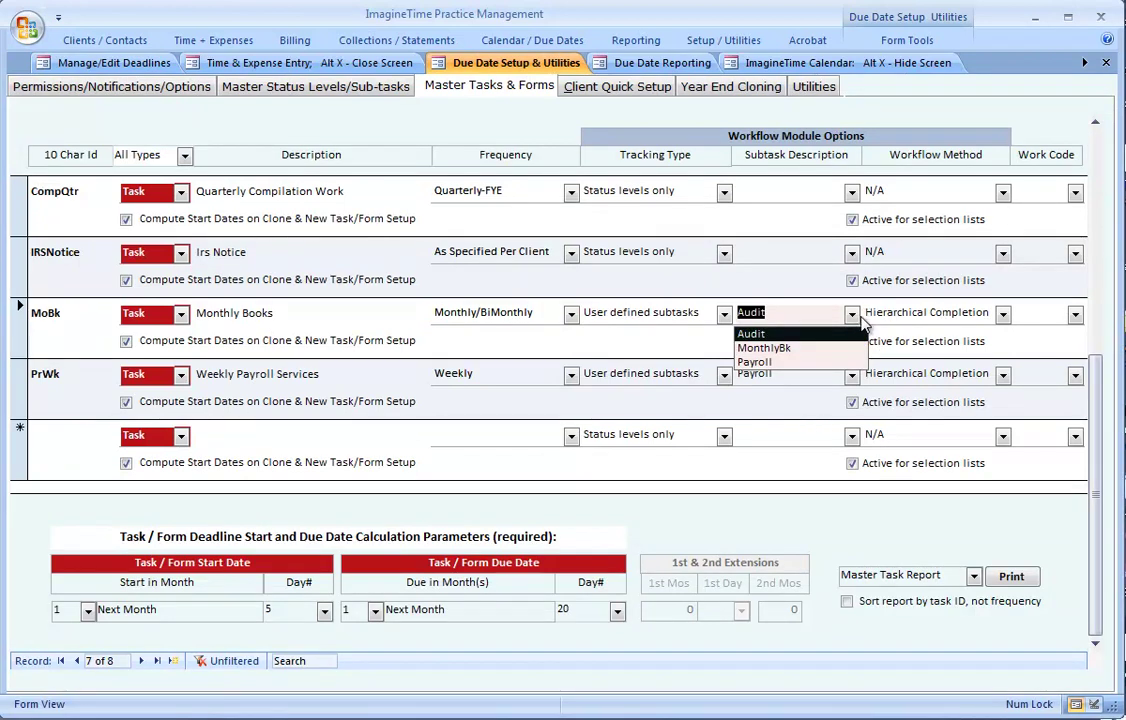
{"action": "key", "text": "Escape"}
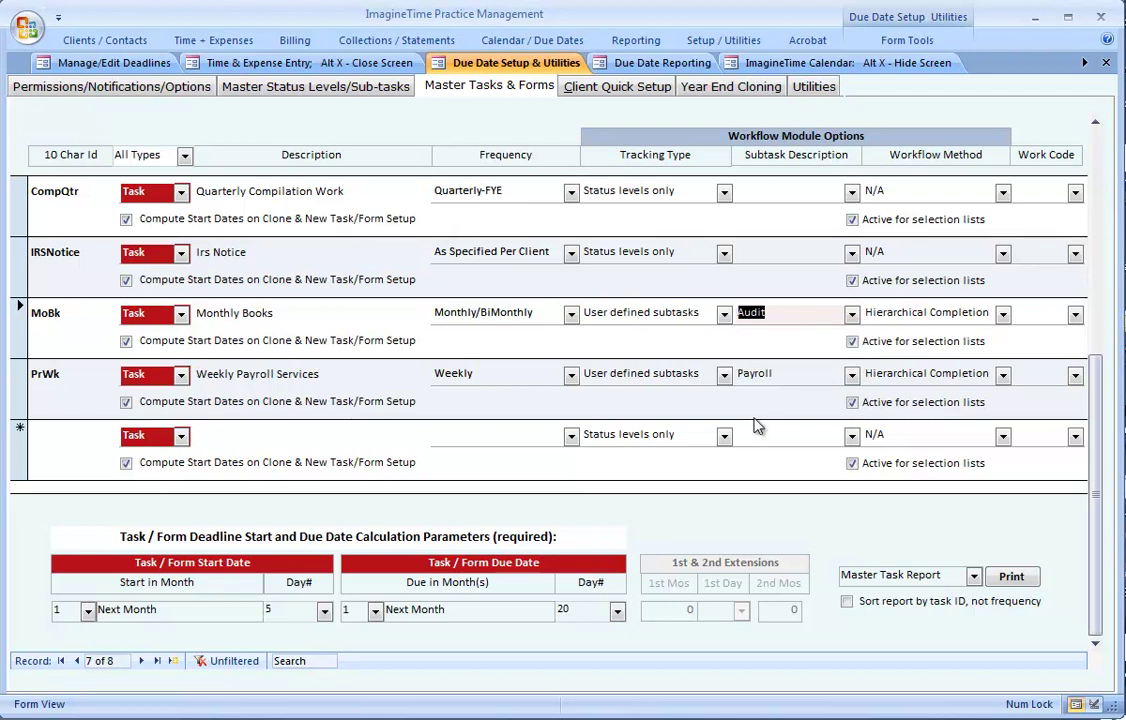
{"action": "left_click", "coordinate": [724, 313]}
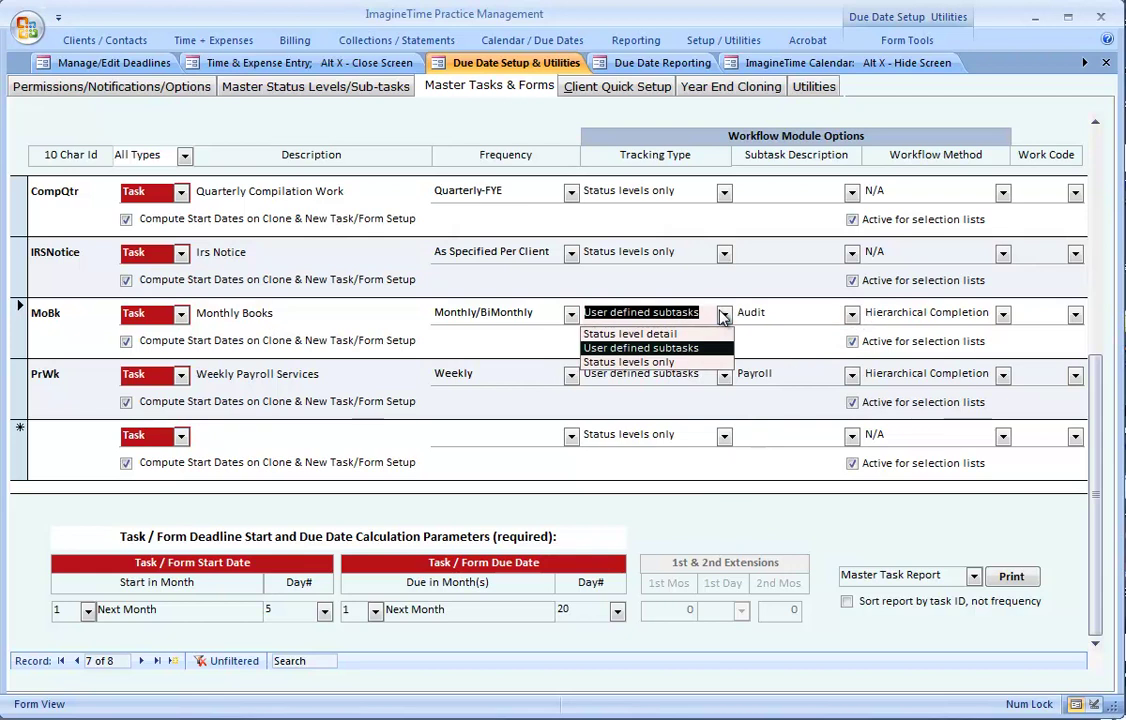
{"action": "left_click", "coordinate": [622, 363]}
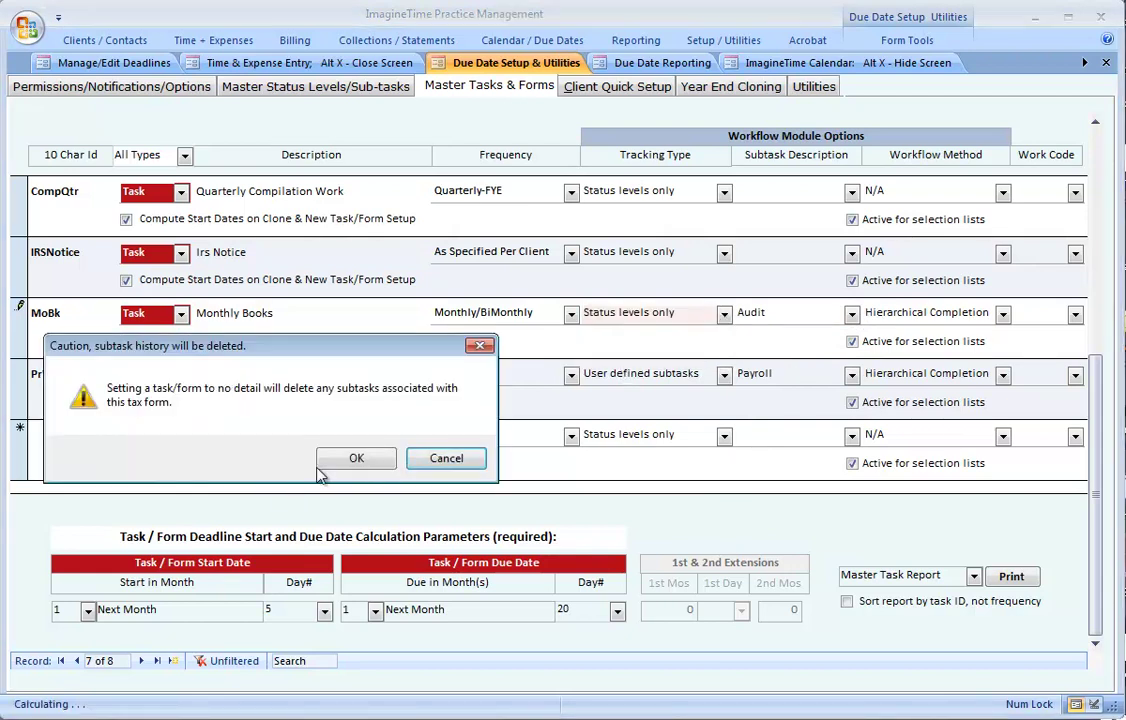
{"action": "left_click", "coordinate": [363, 458]}
{"action": "left_click", "coordinate": [357, 488]}
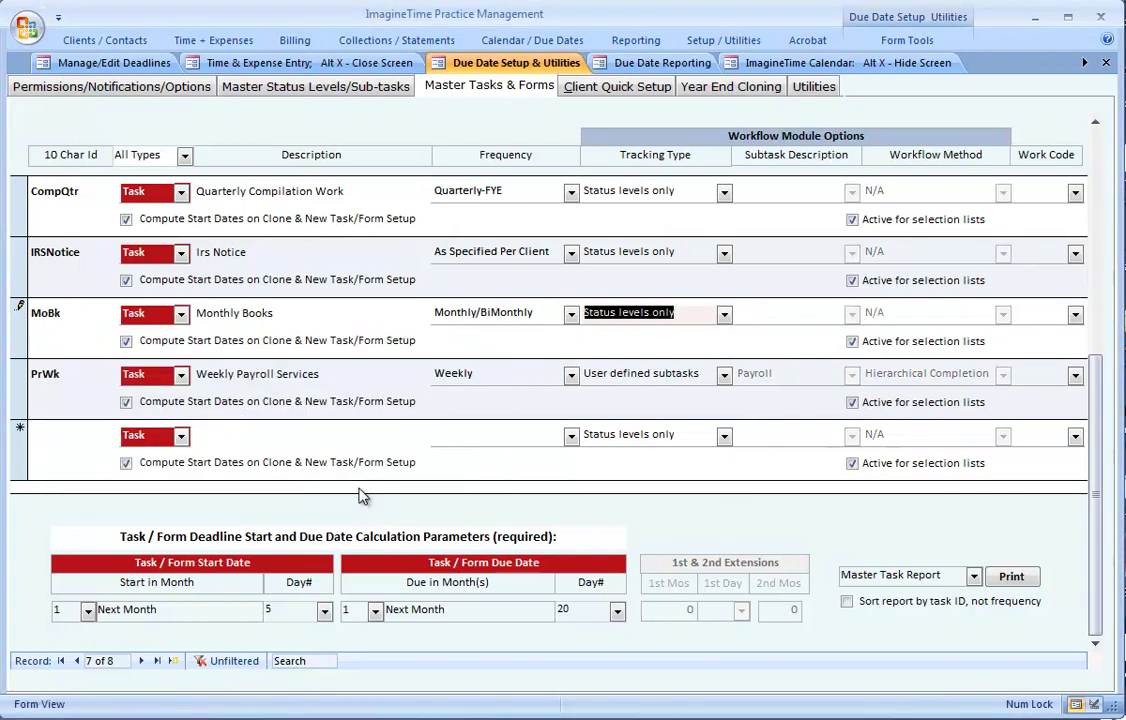
{"action": "left_click", "coordinate": [14, 330]}
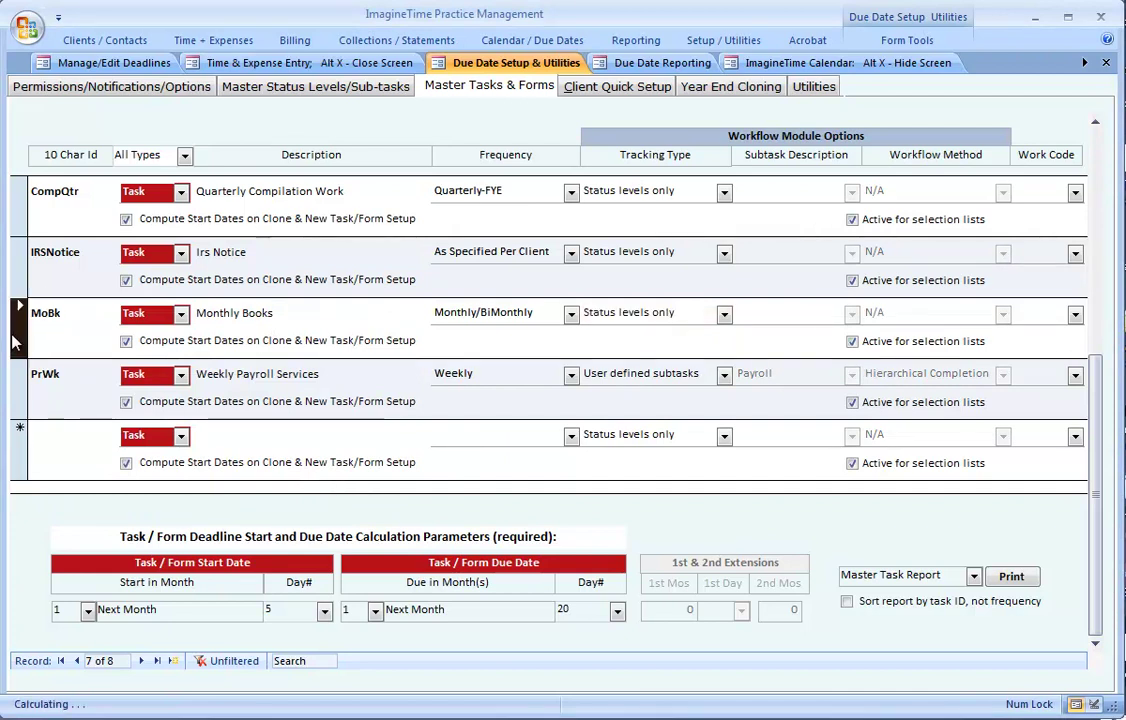
Set Monthly Books to MonthlyBk user-defined subtasks and propagate them to the 11 incomplete tasks
{"action": "left_click", "coordinate": [724, 313]}
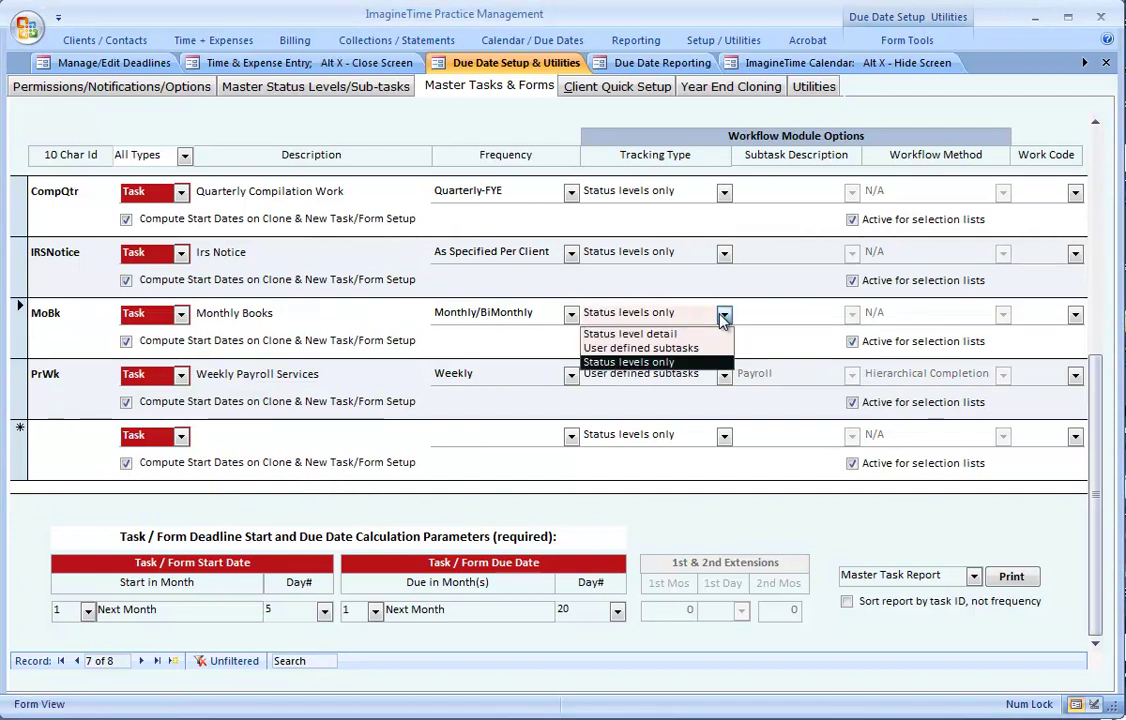
{"action": "left_click", "coordinate": [662, 348]}
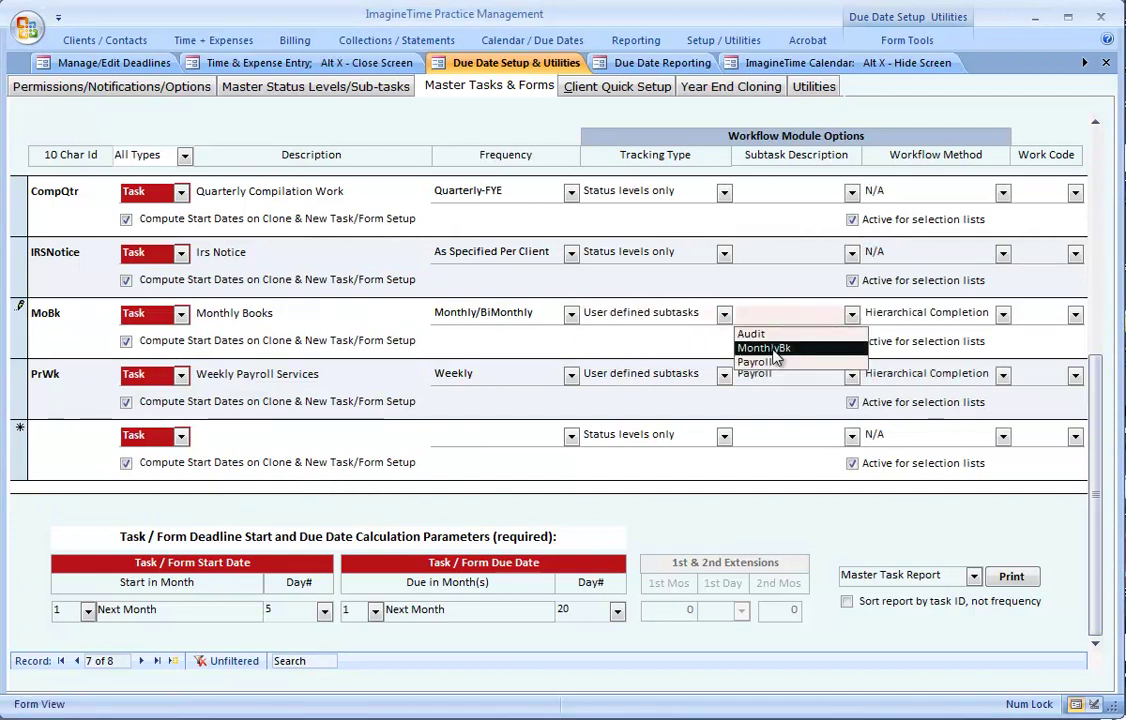
{"action": "left_click", "coordinate": [776, 346]}
{"action": "left_click", "coordinate": [12, 298]}
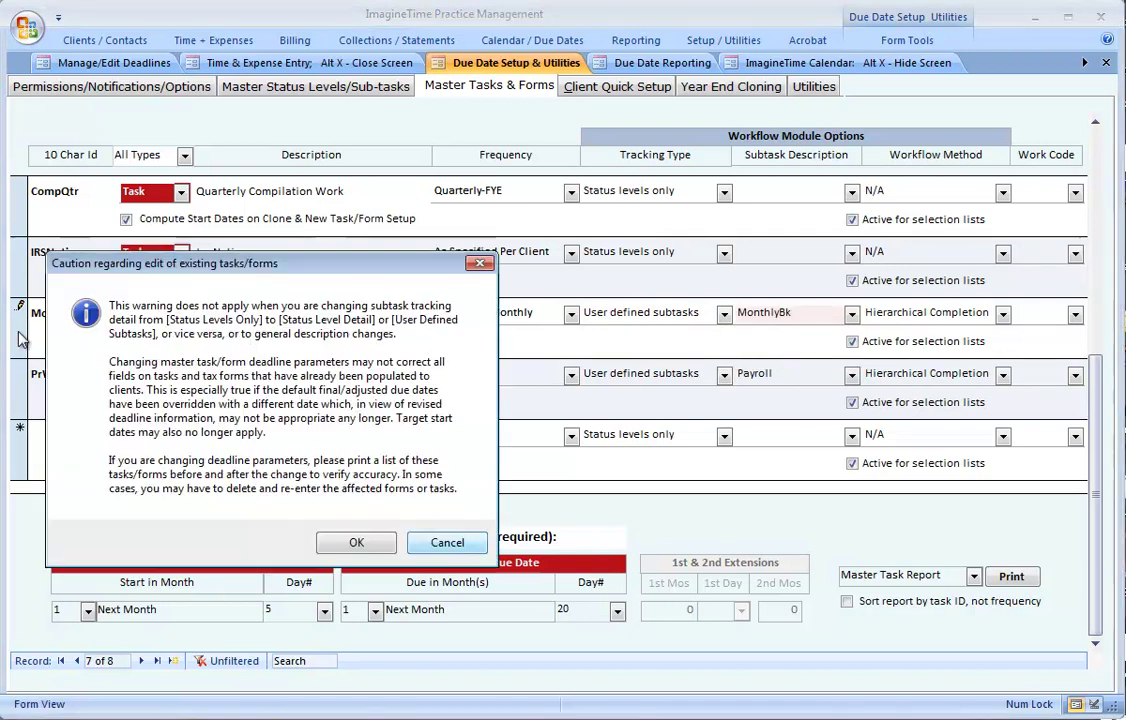
{"action": "left_click", "coordinate": [362, 542]}
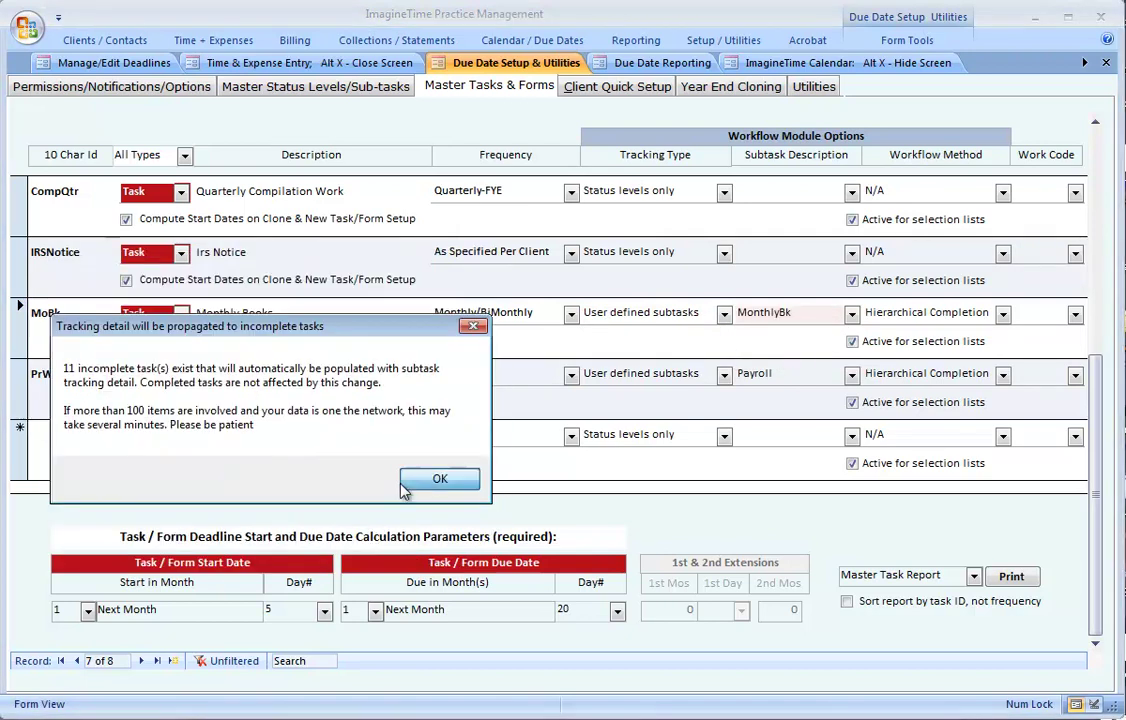
{"action": "left_click", "coordinate": [440, 478]}
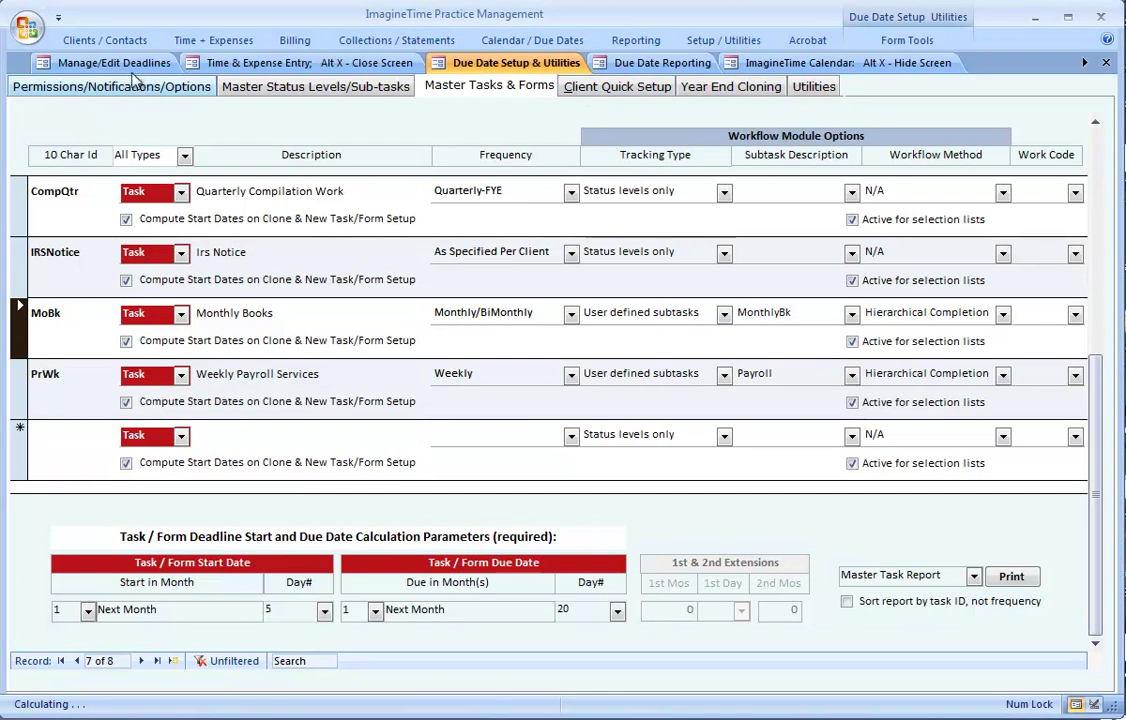
{"action": "left_click", "coordinate": [92, 62]}
Open the client's May Monthly Books deadline to see its five MonthlyBk subtasks at 0%
{"action": "left_click", "coordinate": [711, 154]}
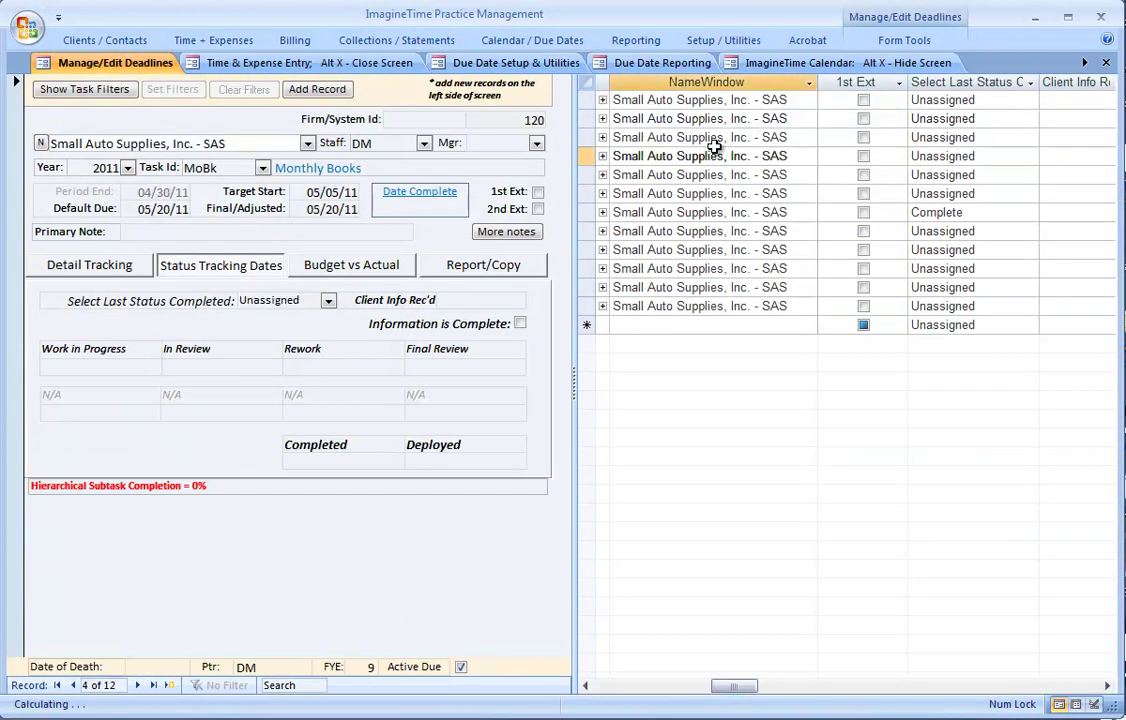
{"action": "left_click", "coordinate": [76, 265]}
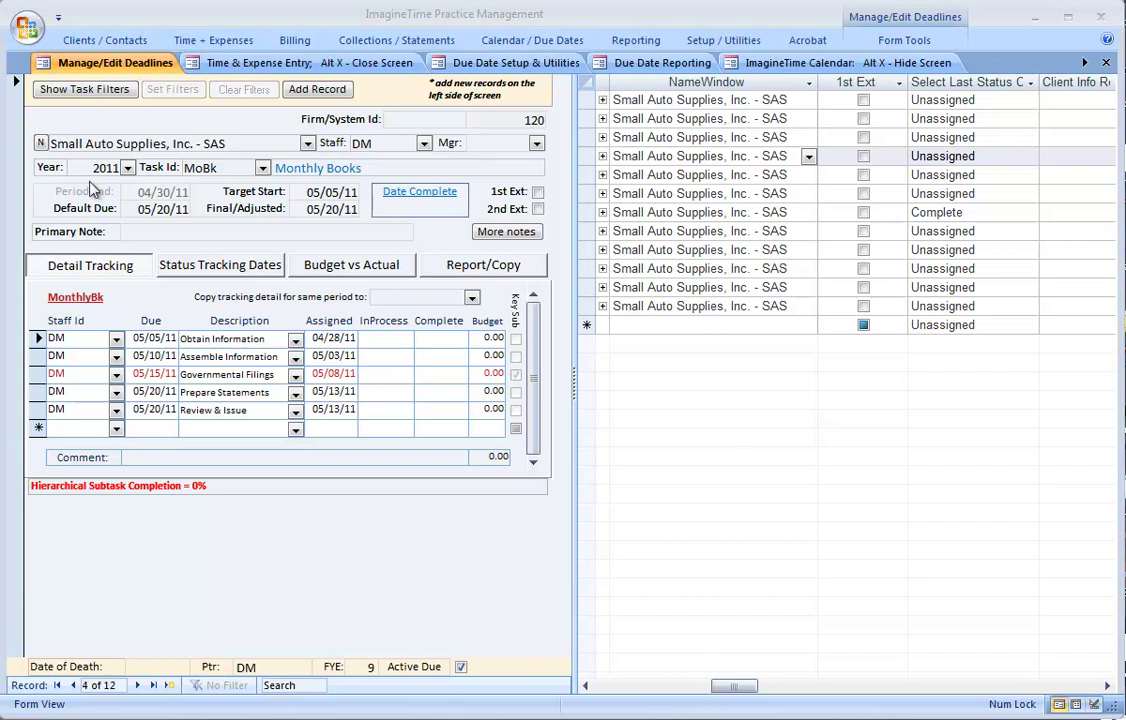
{"action": "left_click", "coordinate": [241, 143]}
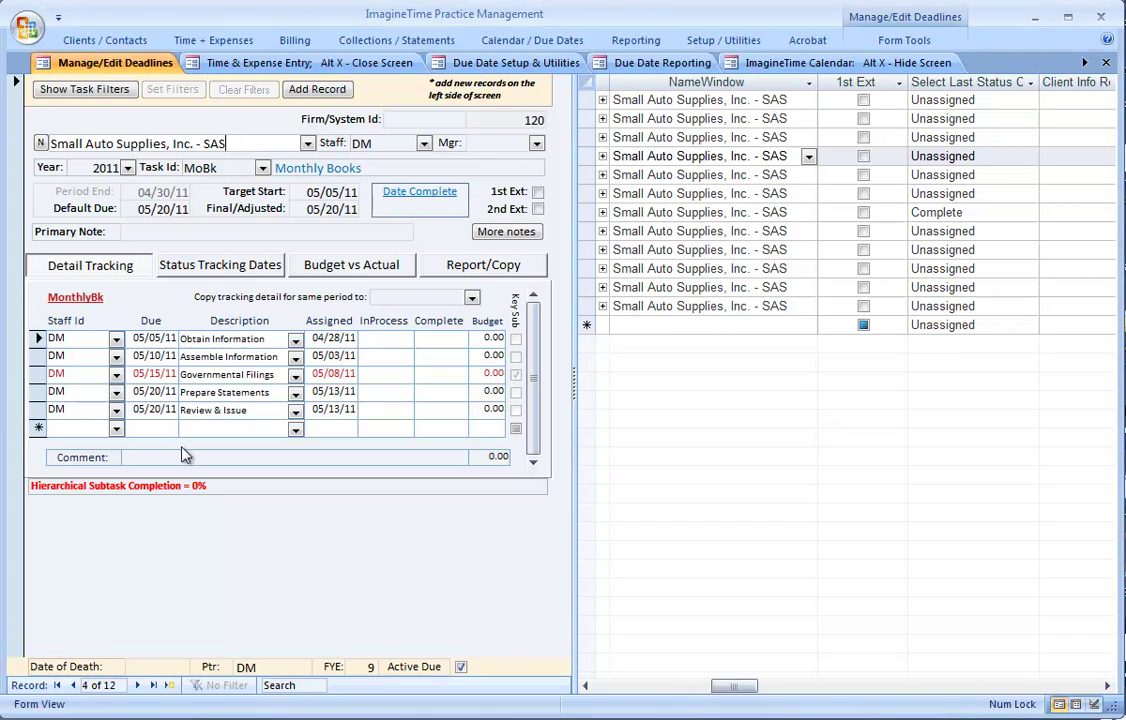
Cancel a Governmental Filings subtask deletion and view the due date Permissions/Notifications/Options
{"action": "left_click", "coordinate": [36, 374]}
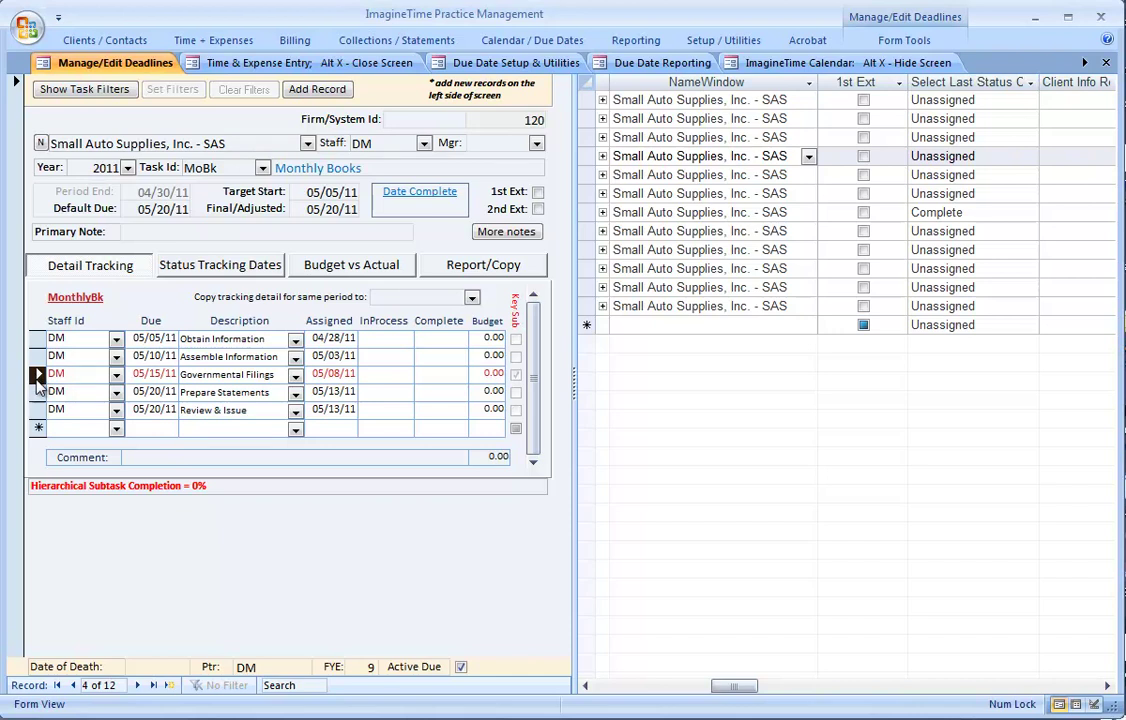
{"action": "key", "text": "Delete"}
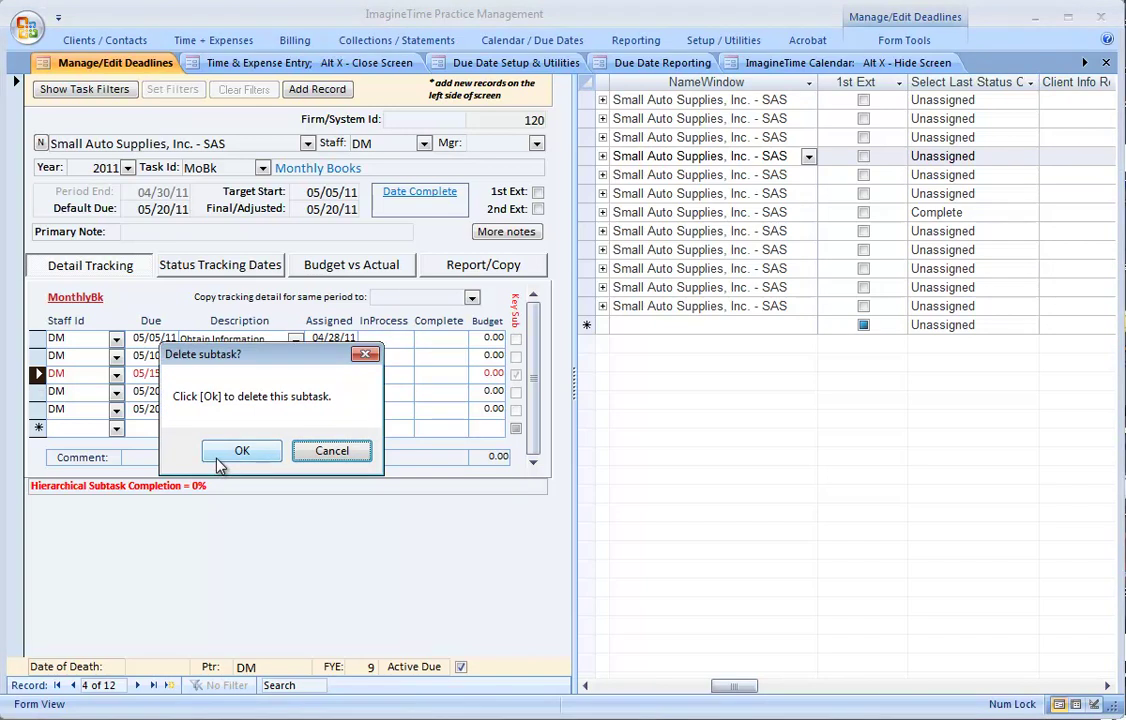
{"action": "left_click", "coordinate": [327, 458]}
{"action": "left_click", "coordinate": [450, 62]}
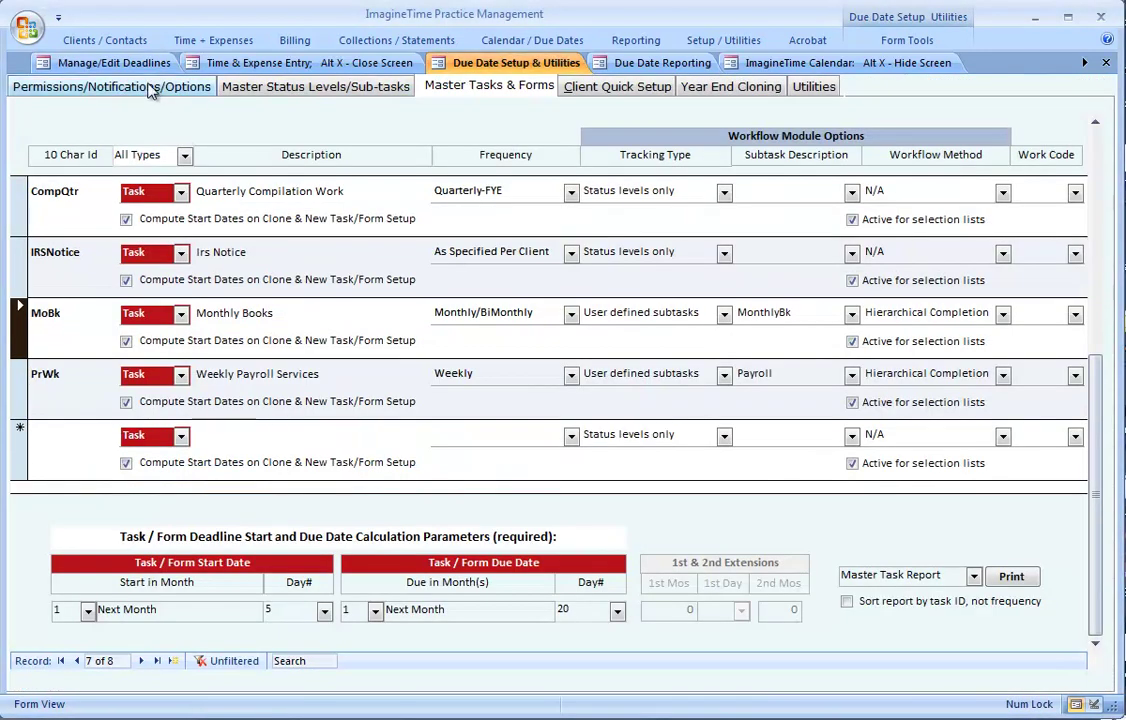
{"action": "left_click", "coordinate": [150, 88]}
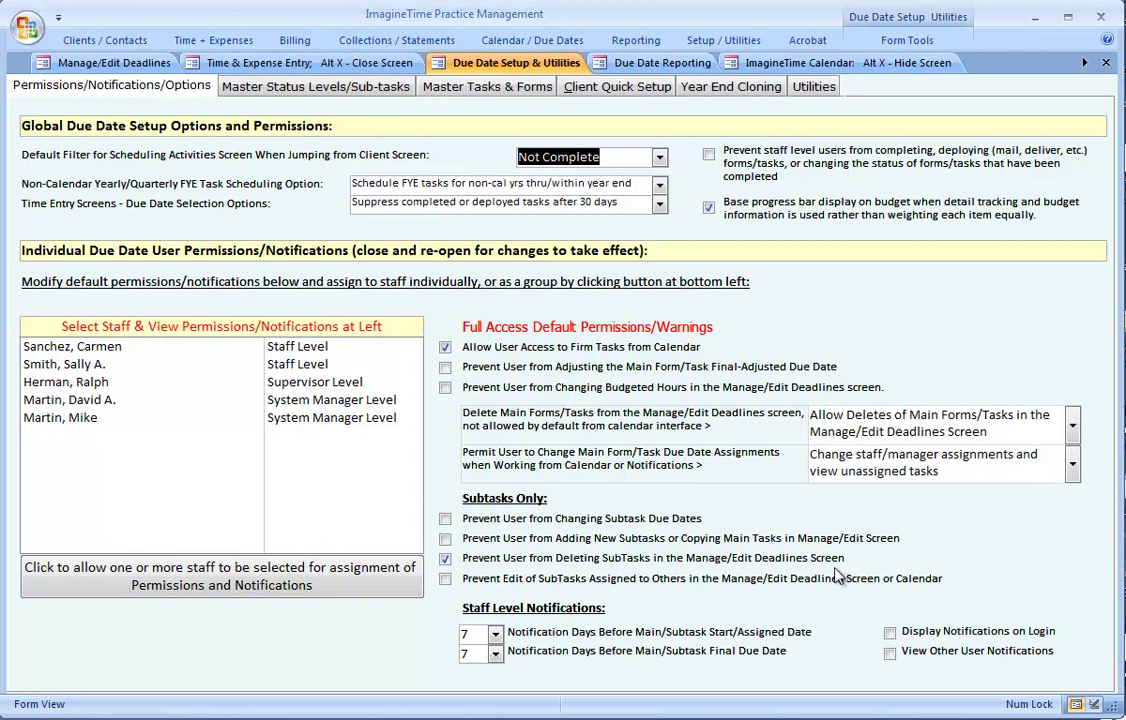
Delete Governmental Filings from the May Monthly Books deadline, cascading to related MoBk tasks despite a lock error
{"action": "left_click", "coordinate": [118, 65]}
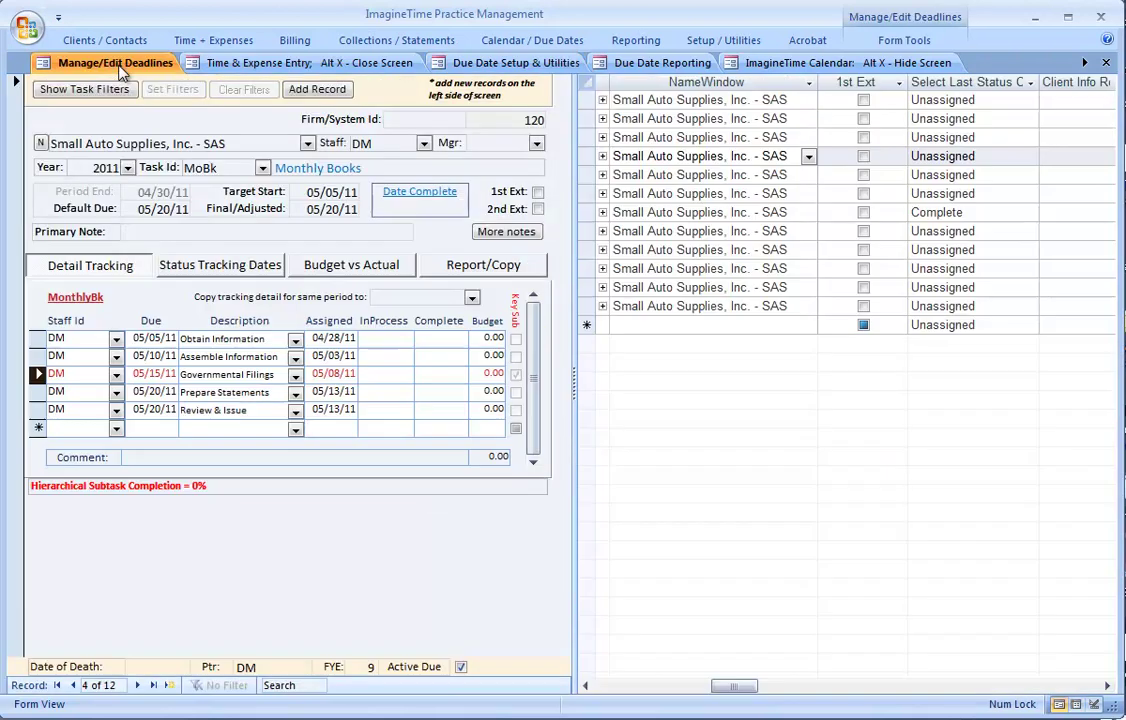
{"action": "left_click", "coordinate": [35, 374]}
{"action": "key", "text": "Delete"}
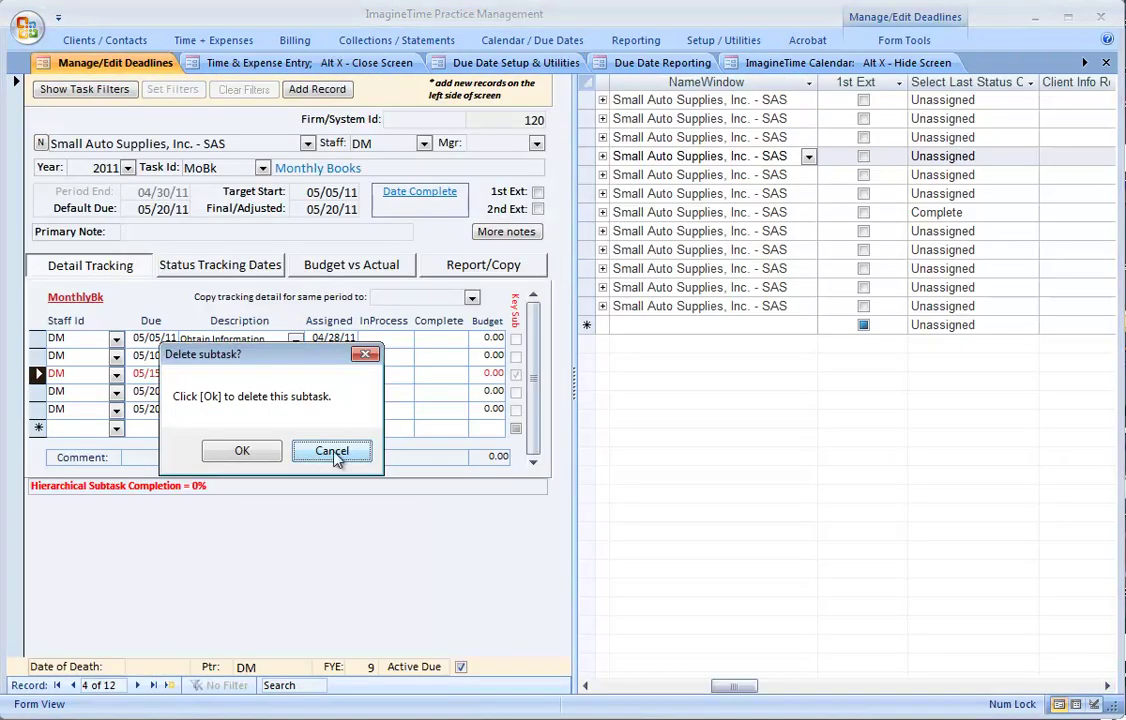
{"action": "left_click", "coordinate": [238, 452]}
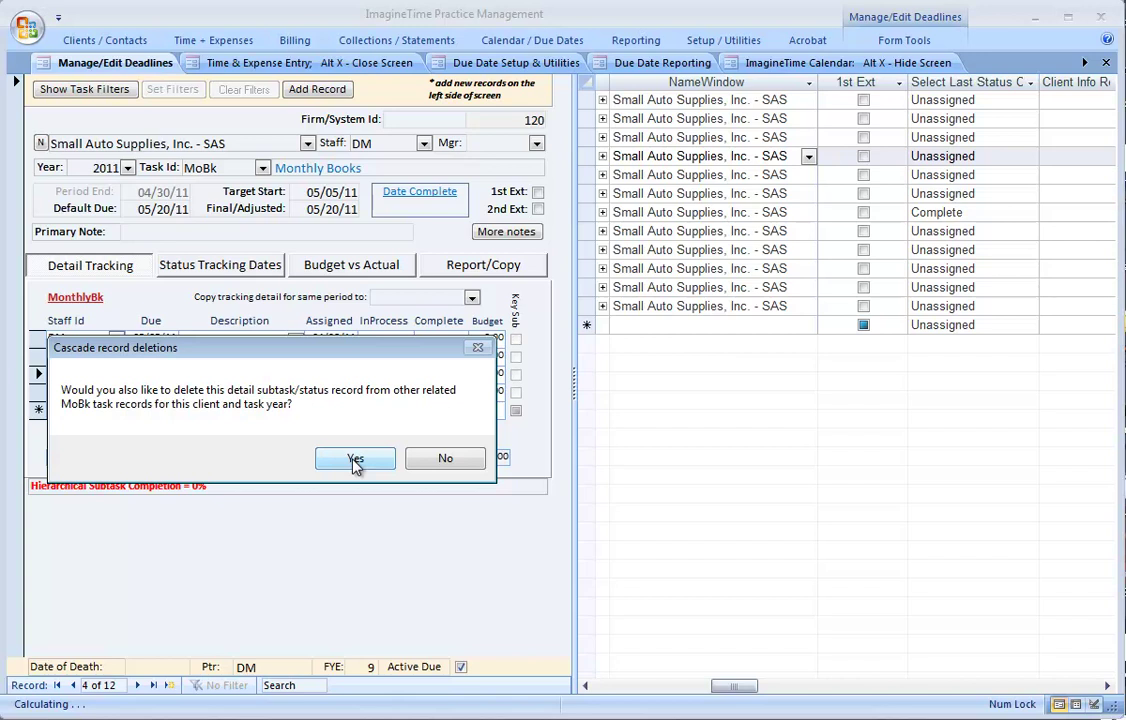
{"action": "left_click", "coordinate": [355, 462]}
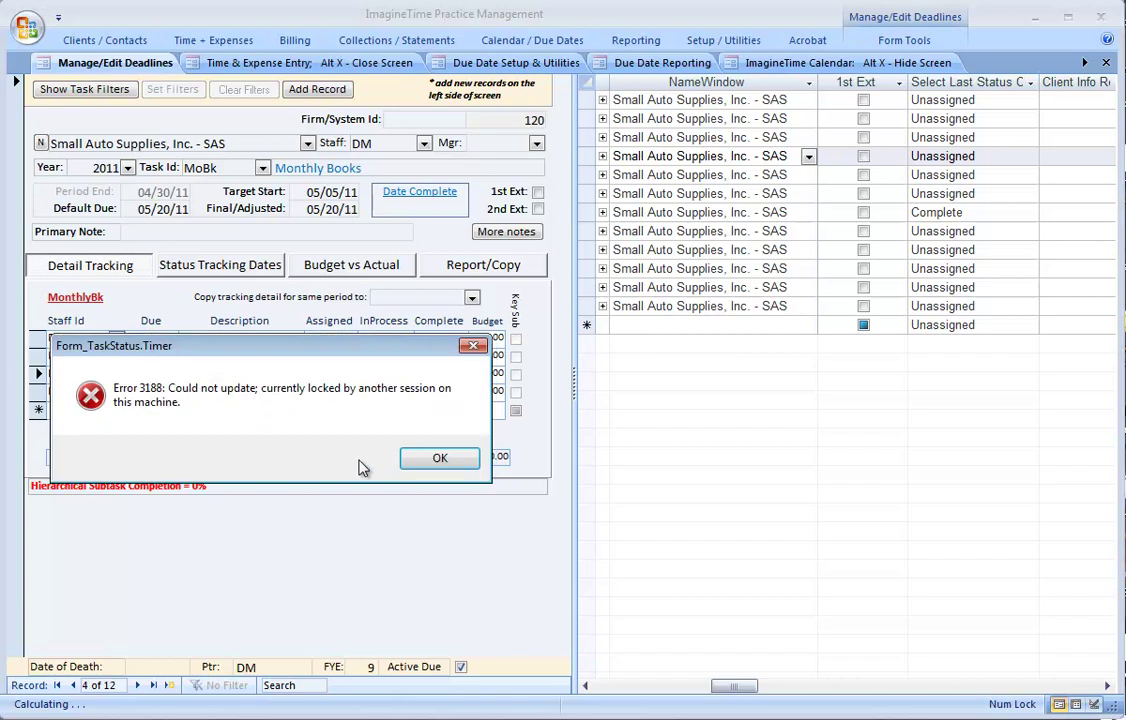
{"action": "left_click", "coordinate": [436, 462]}
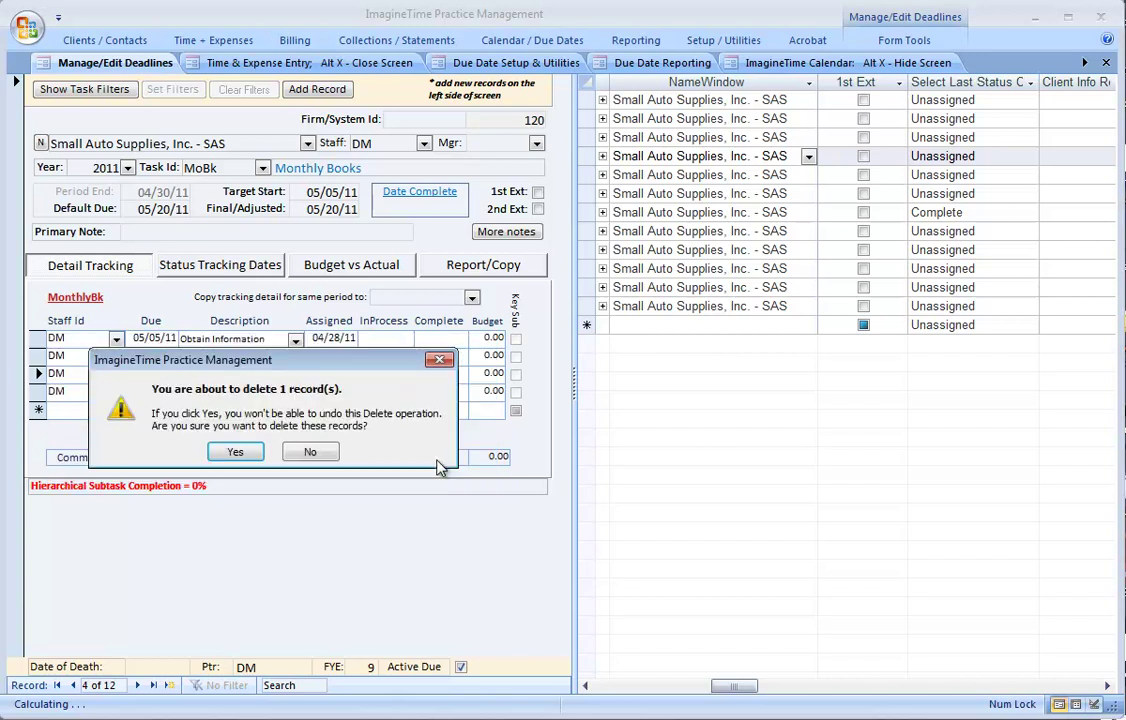
{"action": "left_click", "coordinate": [233, 453]}
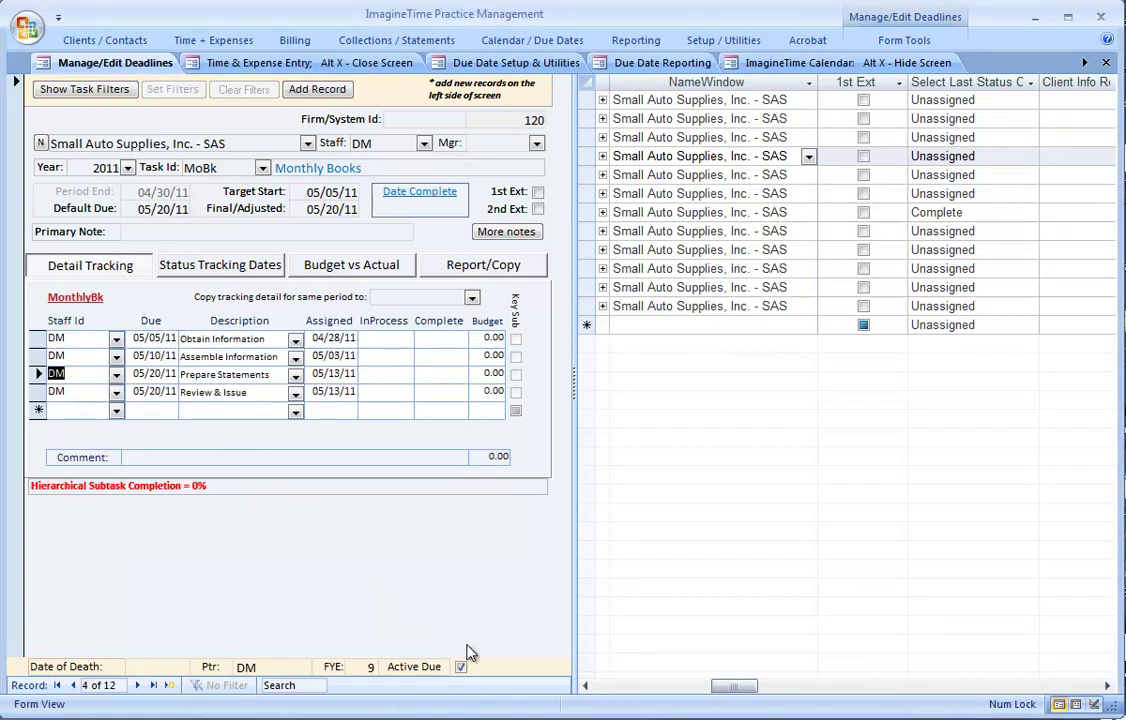
Open the September Monthly Books deadline, apply and hide the task filters, and save the filter settings
{"action": "left_click", "coordinate": [700, 231]}
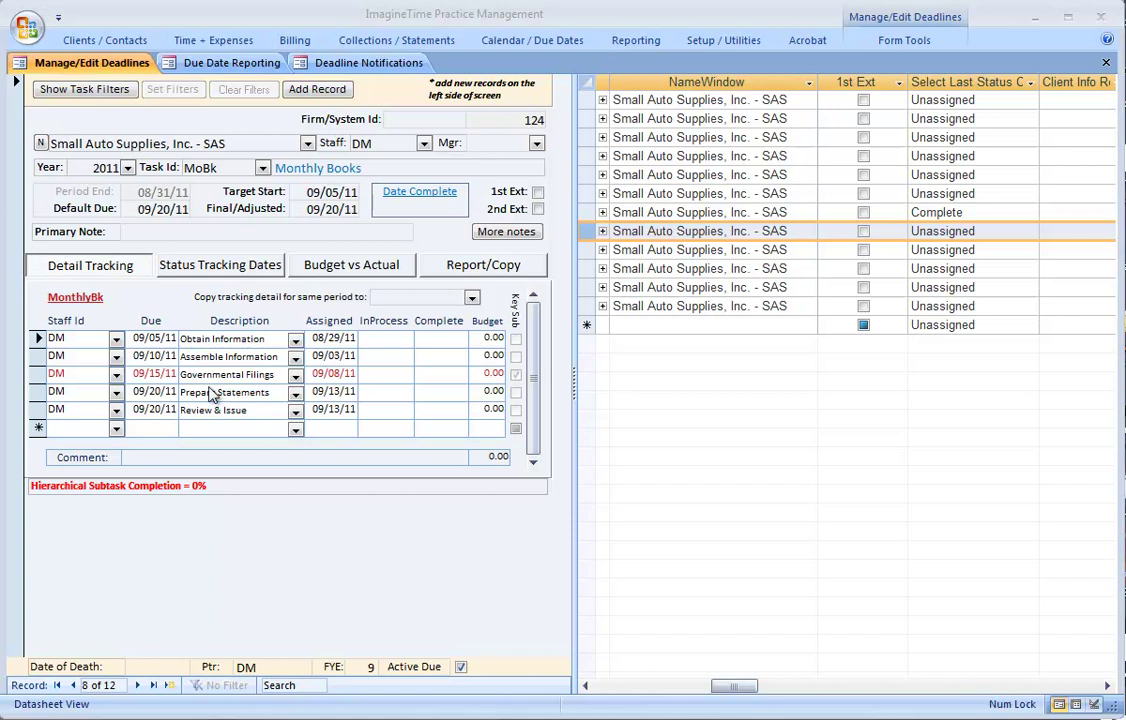
{"action": "left_click", "coordinate": [51, 90]}
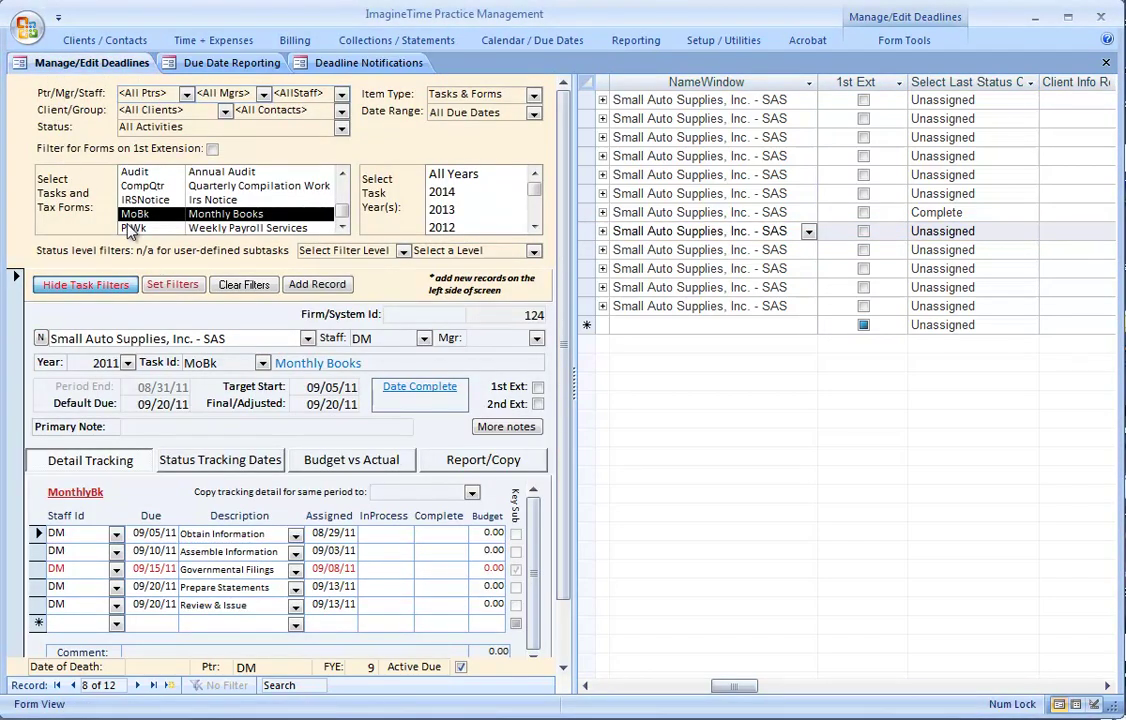
{"action": "left_click", "coordinate": [172, 286]}
{"action": "left_click", "coordinate": [100, 286]}
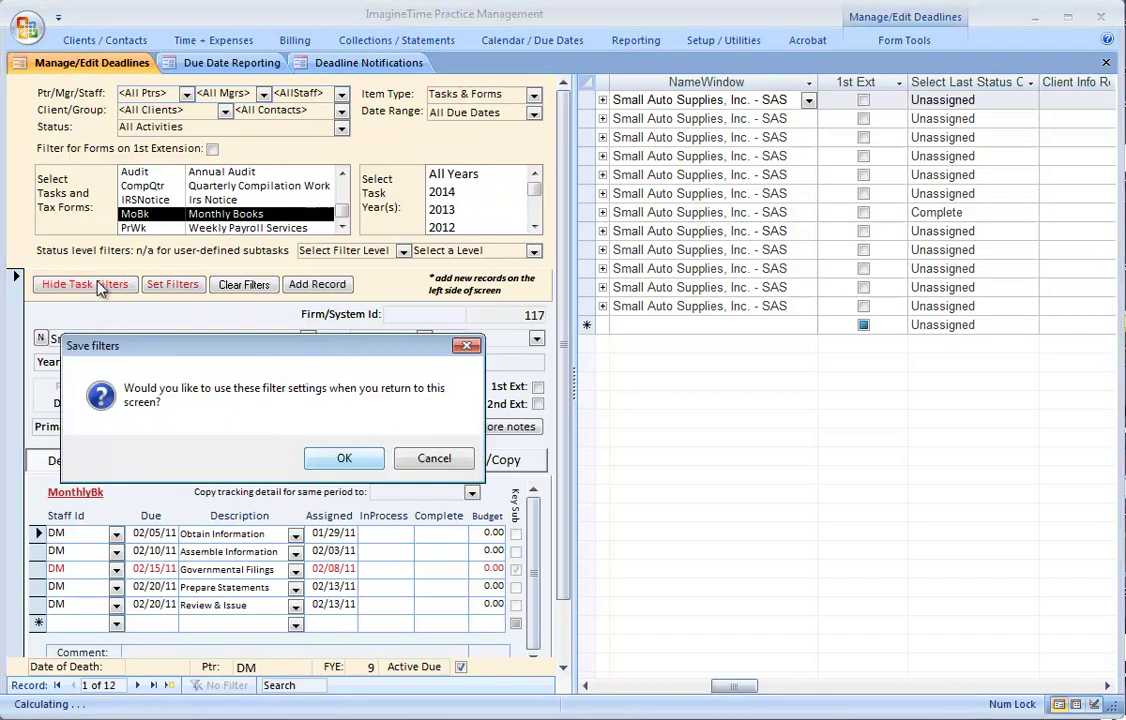
{"action": "left_click", "coordinate": [364, 455]}
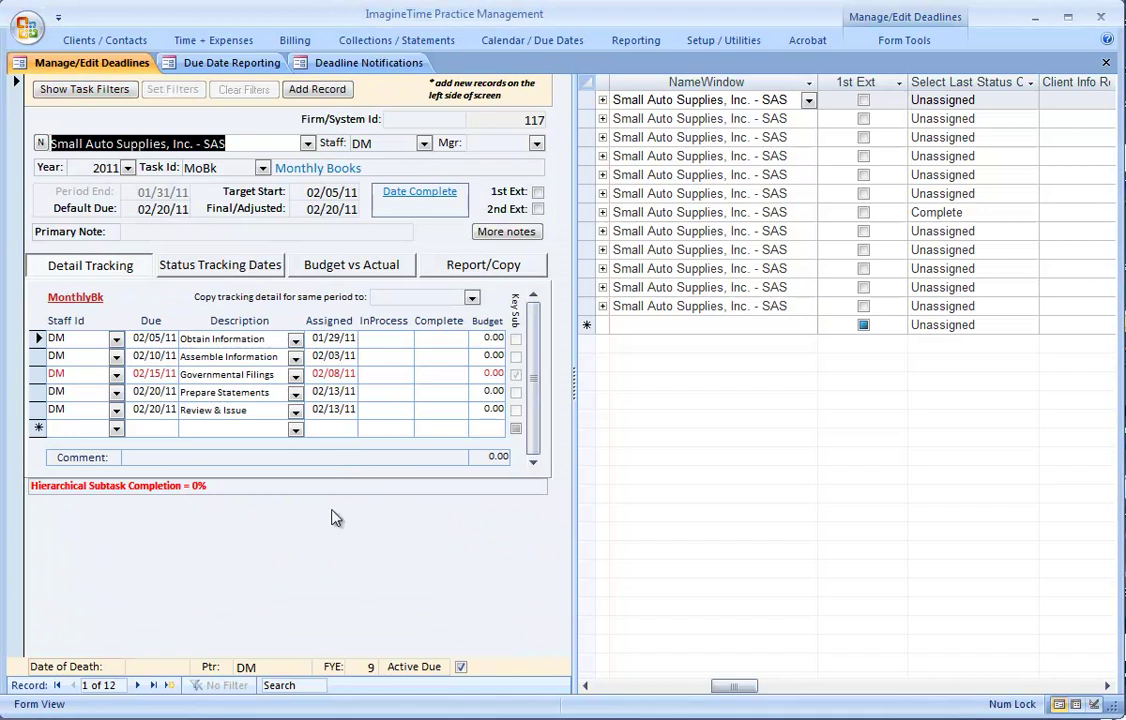
Reassign the Review & Issue subtask to staff RH across the related Monthly Books tasks
{"action": "left_click", "coordinate": [91, 410]}
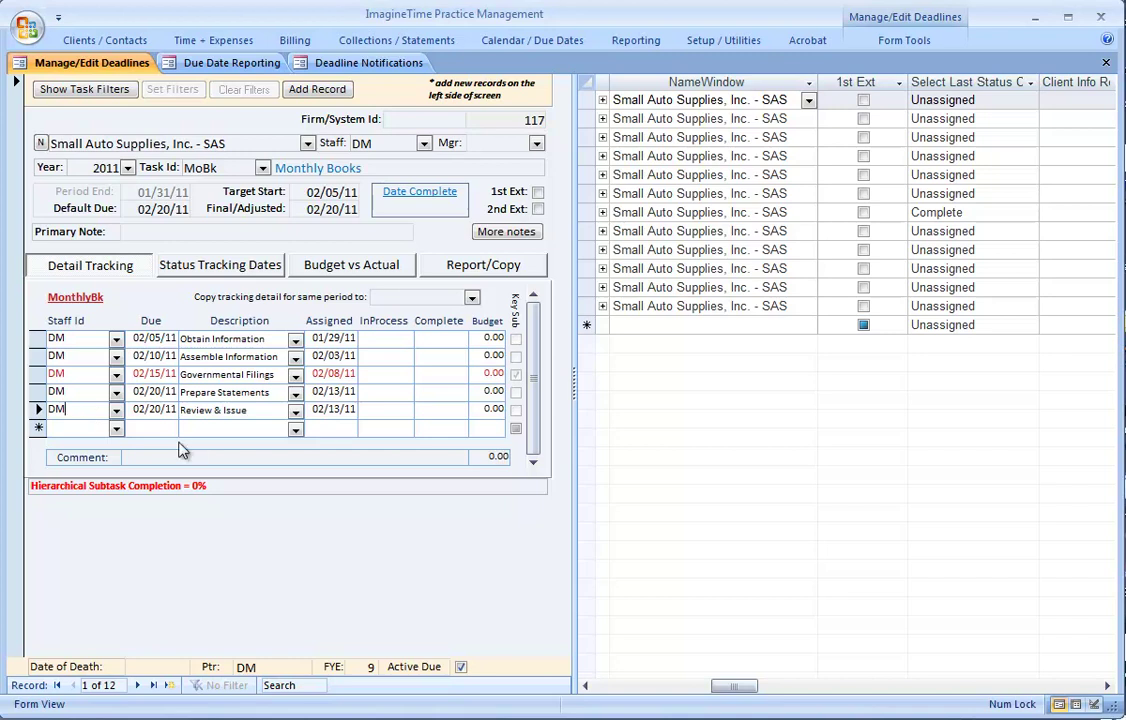
{"action": "left_click", "coordinate": [116, 428]}
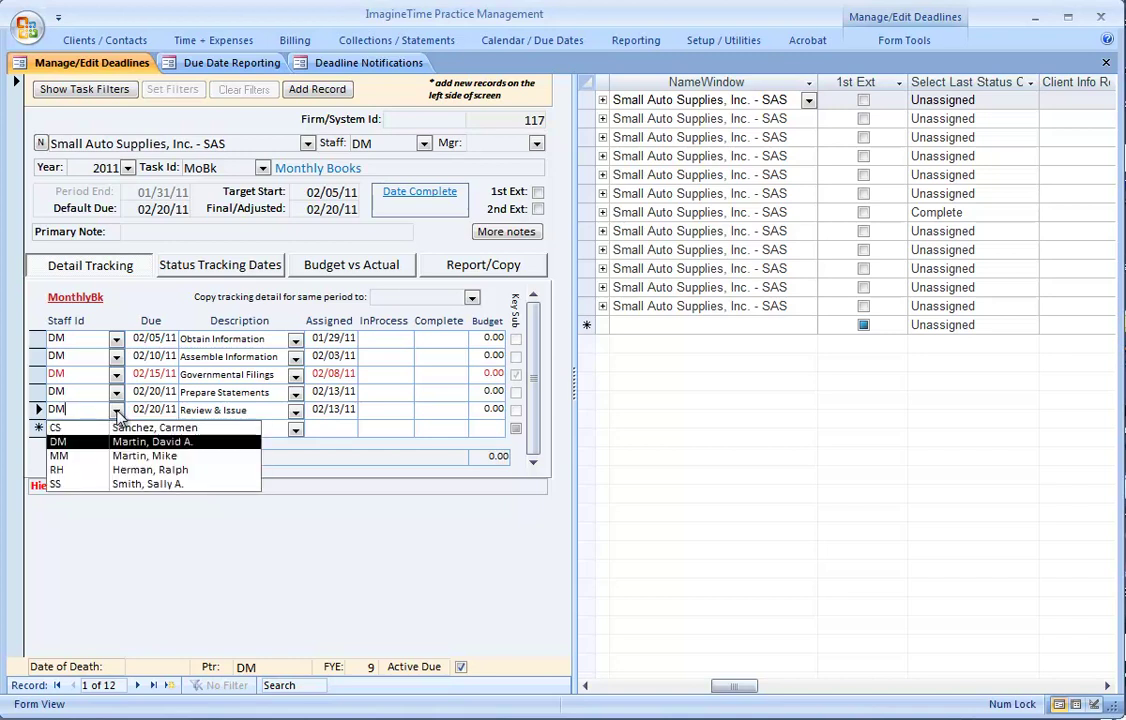
{"action": "left_click", "coordinate": [70, 469]}
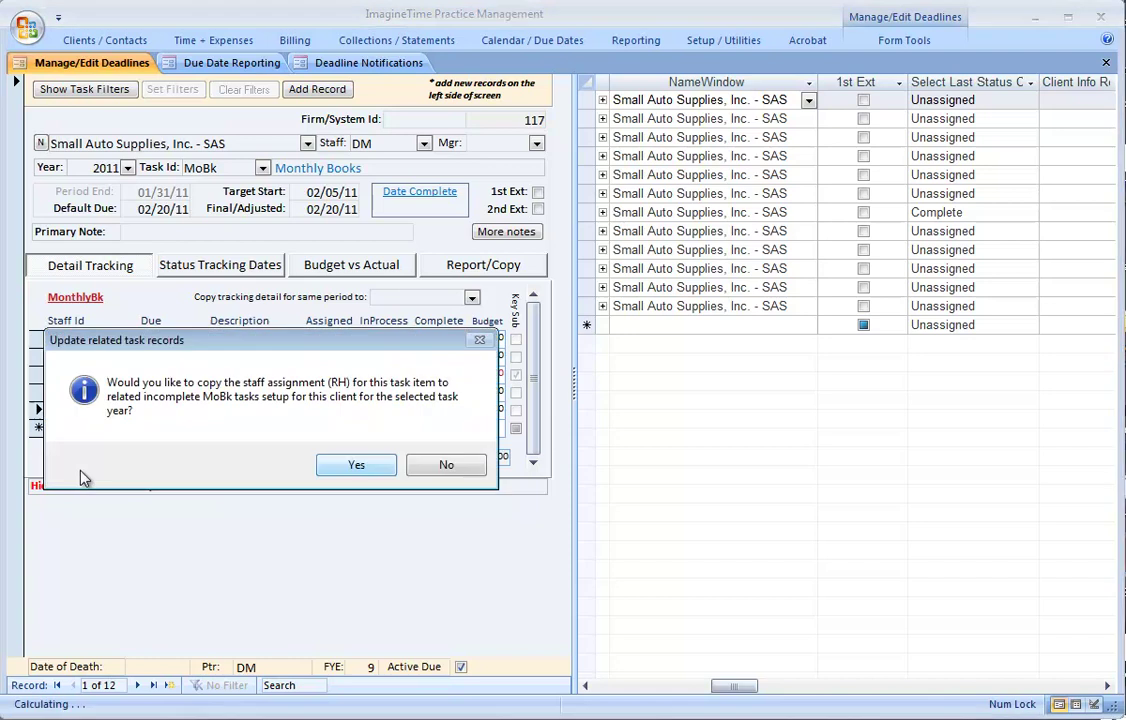
{"action": "left_click", "coordinate": [357, 467]}
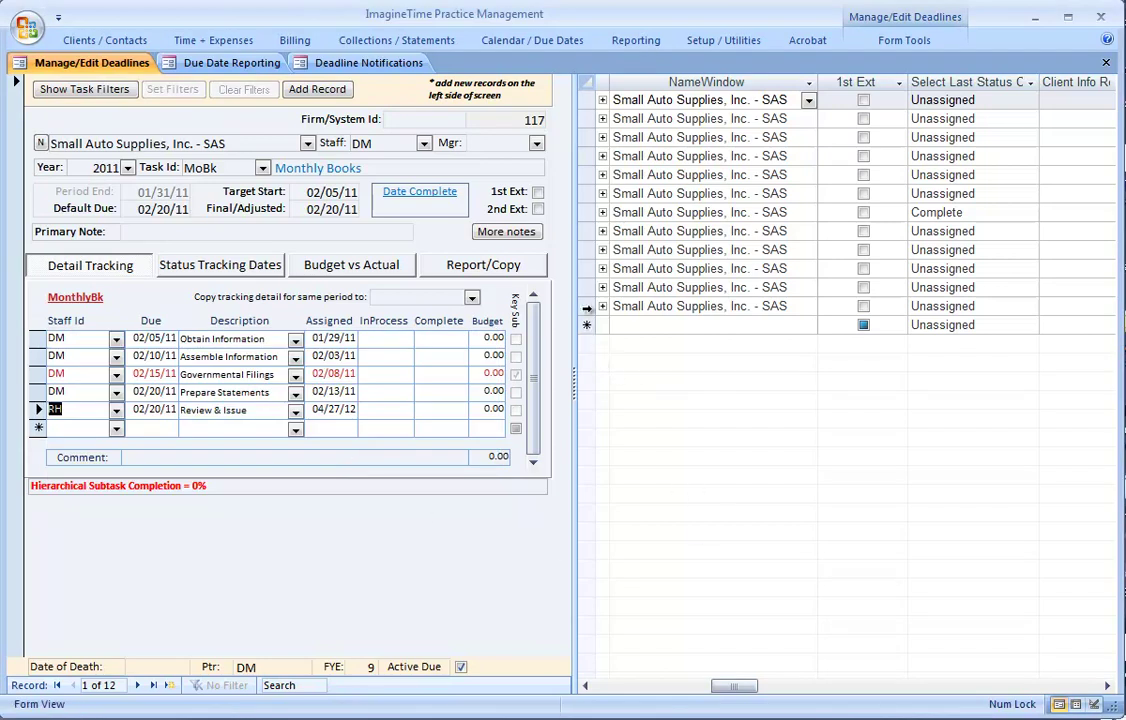
Step back through the latest Monthly Books records to the one due 11/20/11 and select Governmental Filings
{"action": "left_click", "coordinate": [587, 307]}
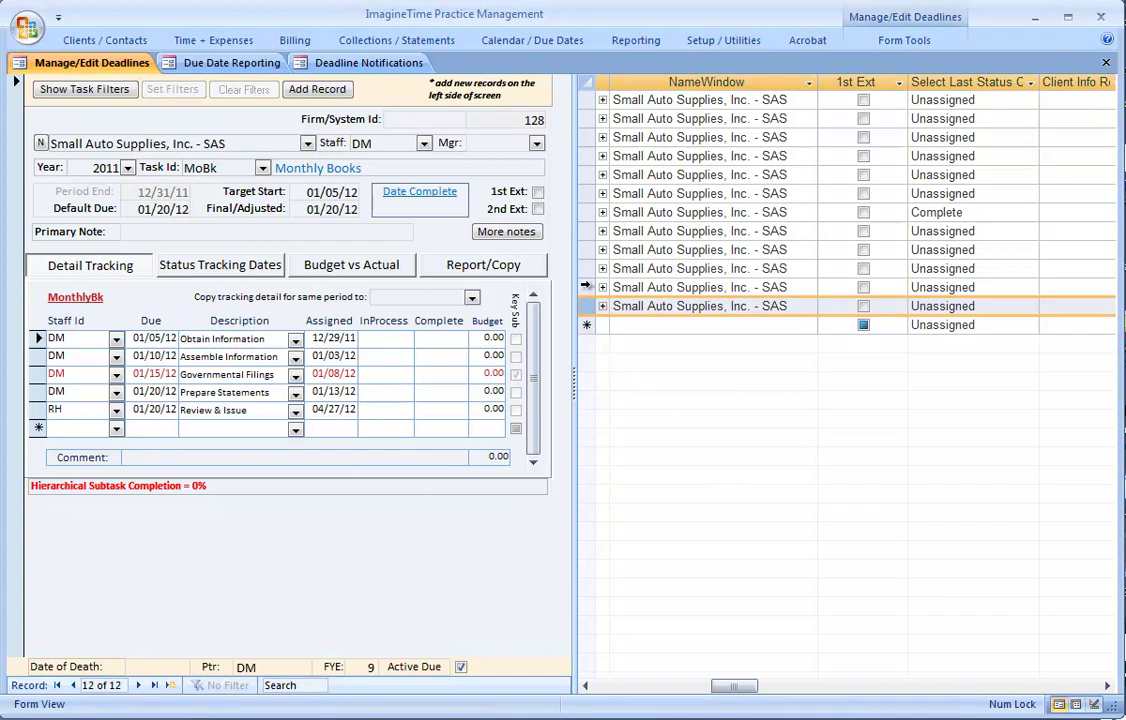
{"action": "left_click", "coordinate": [587, 287]}
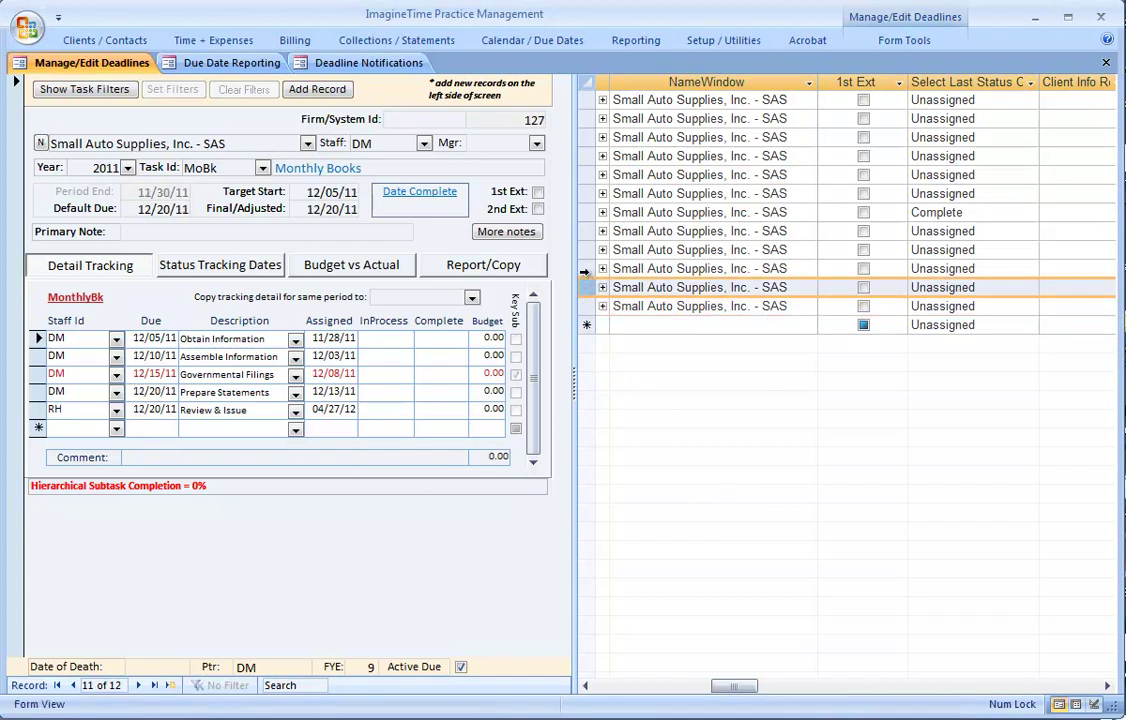
{"action": "left_click", "coordinate": [587, 268]}
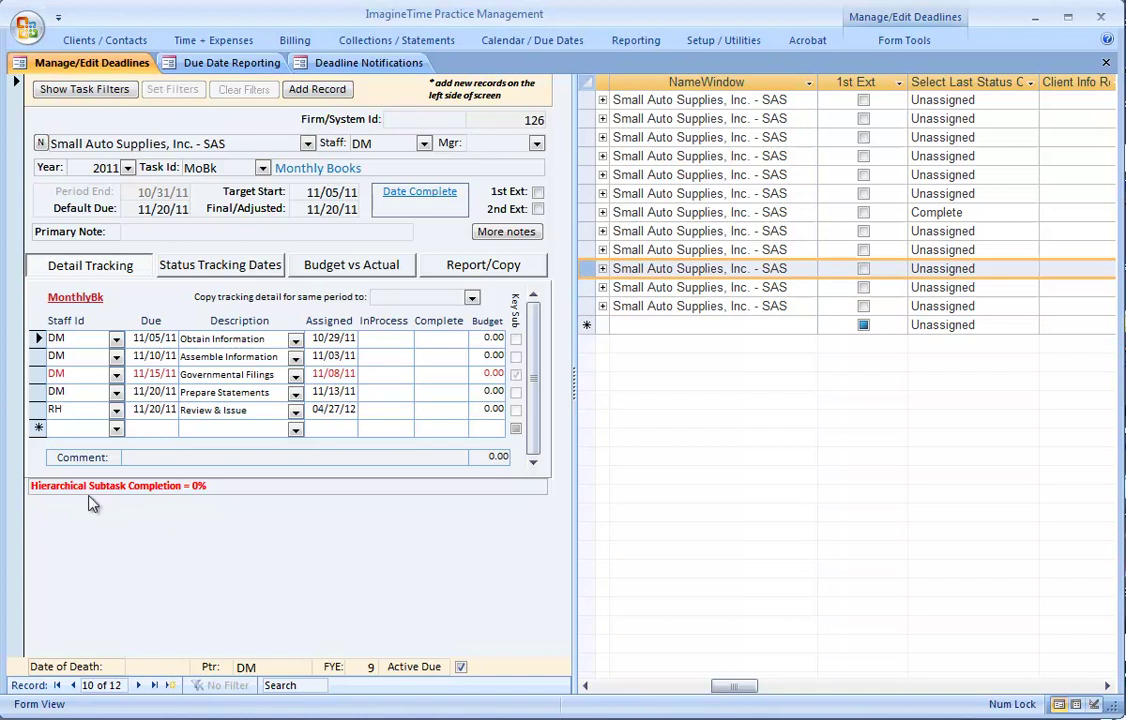
{"action": "left_click", "coordinate": [36, 374]}
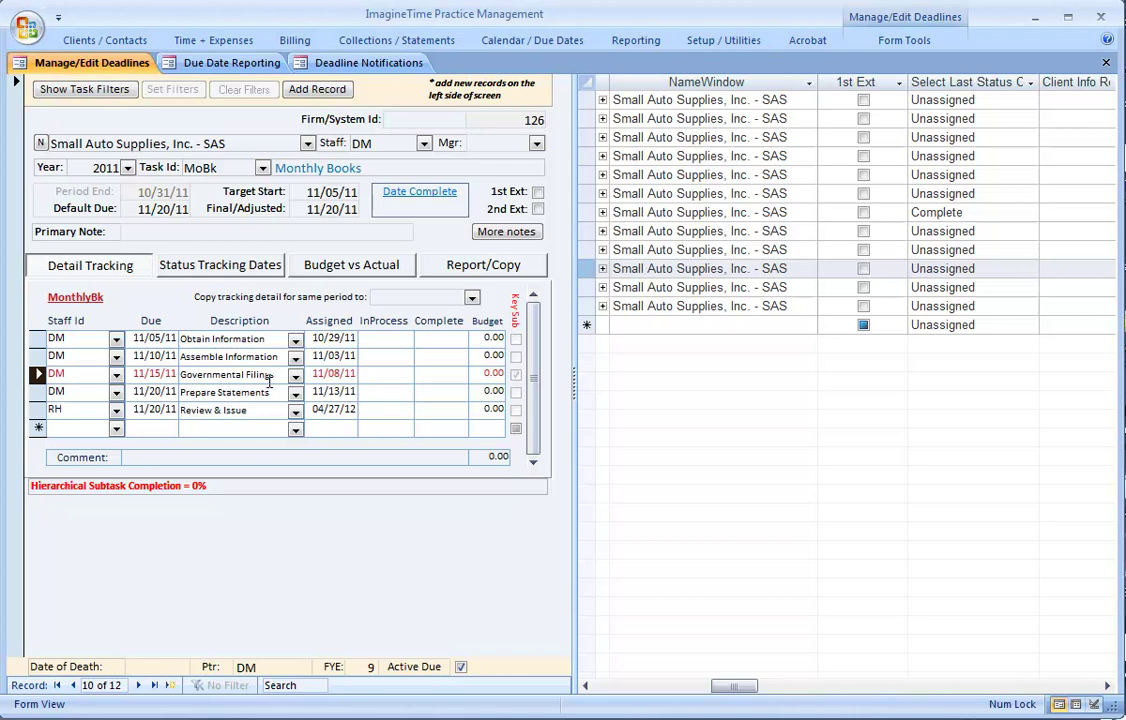
Delete Governmental Filings from the 10/31/11 deadline, cascading to all Monthly Books tasks, then page through to verify
{"action": "left_click", "coordinate": [36, 374]}
{"action": "key", "text": "Delete"}
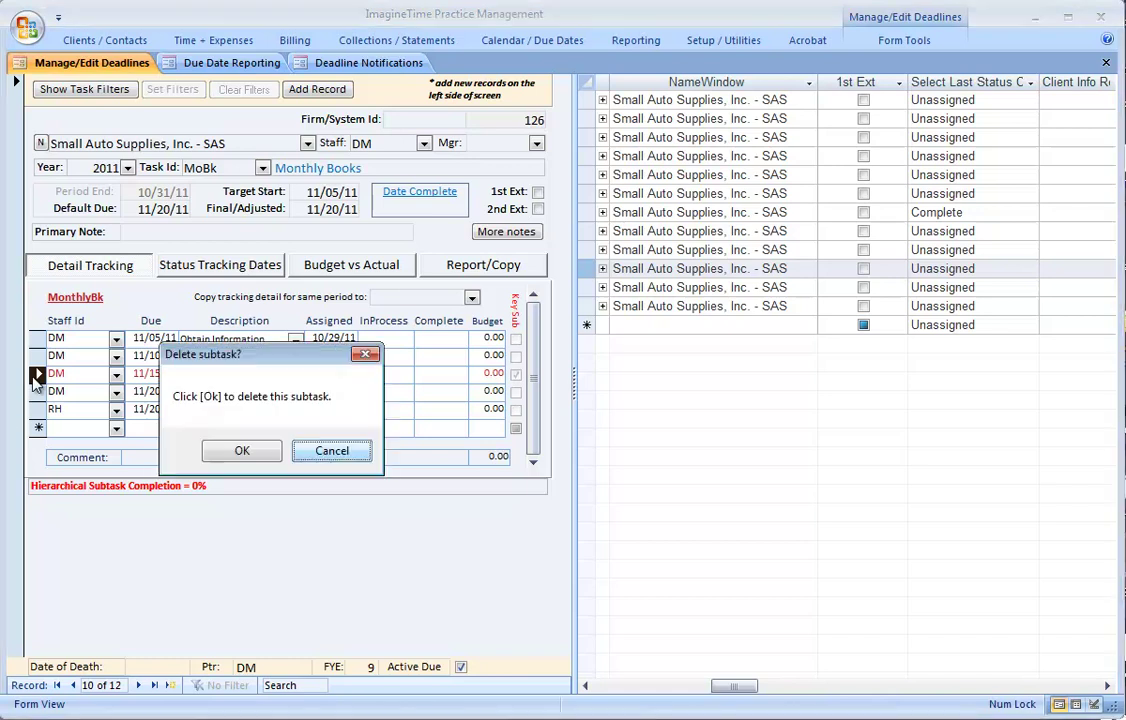
{"action": "left_click", "coordinate": [238, 451]}
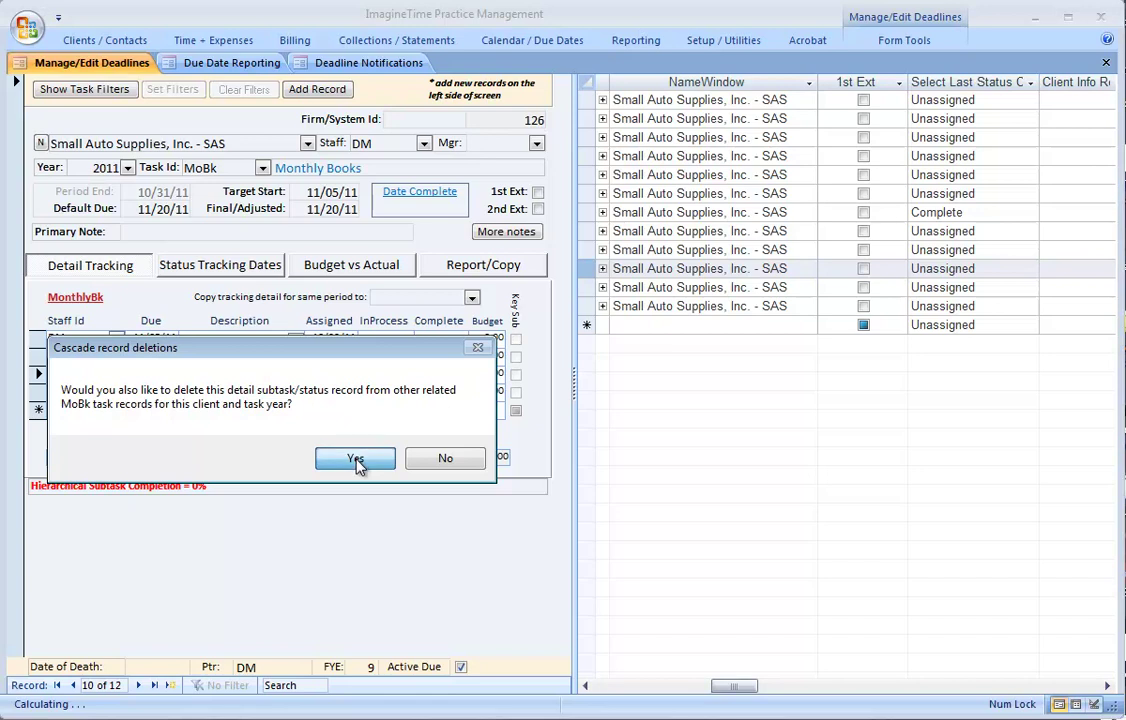
{"action": "left_click", "coordinate": [356, 460]}
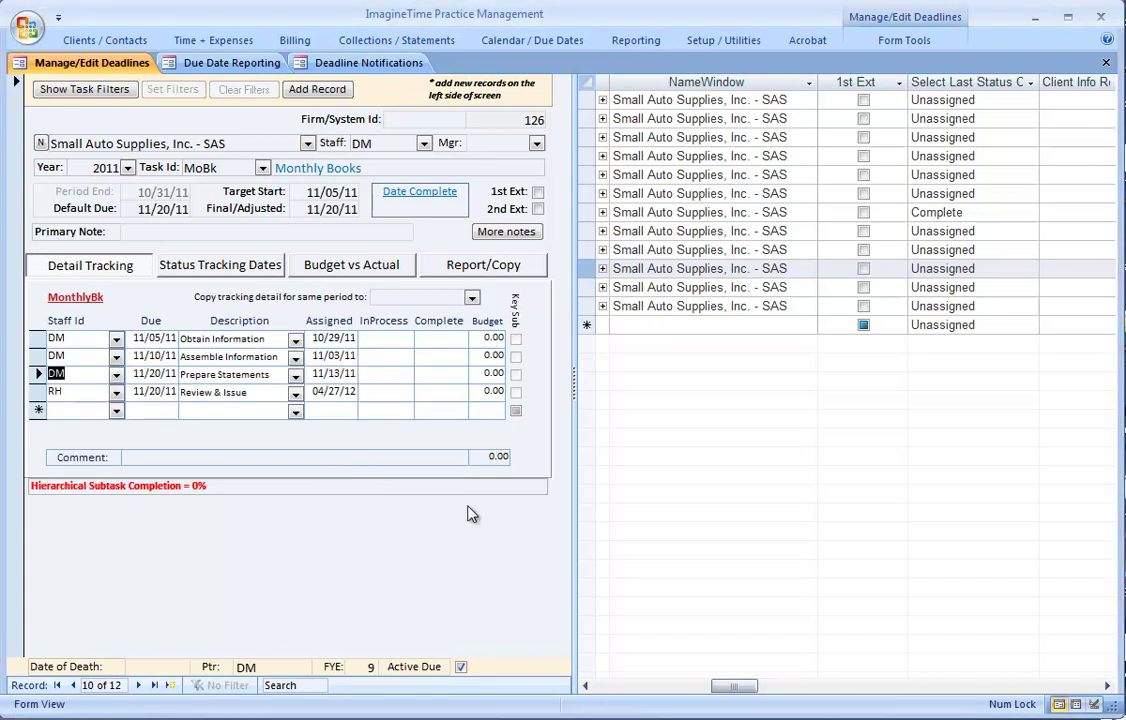
{"action": "key", "text": "Page_Down"}
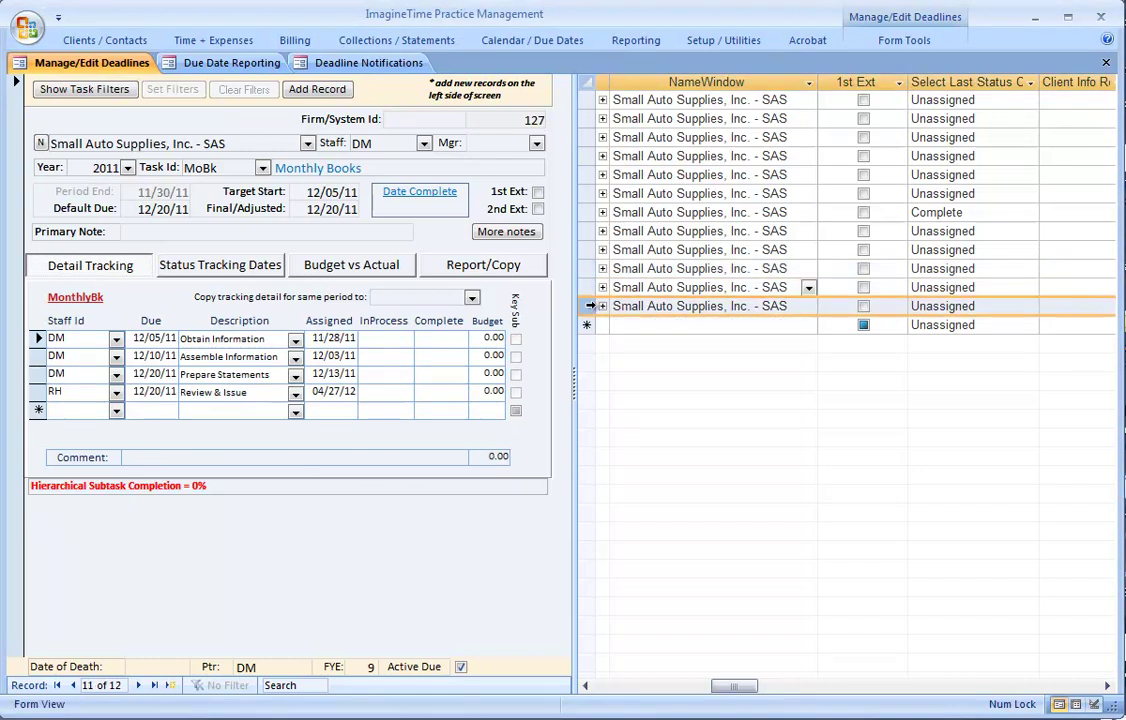
{"action": "key", "text": "Page_Down"}
{"action": "key", "text": "Page_Up"}
{"action": "key", "text": "Page_Up"}
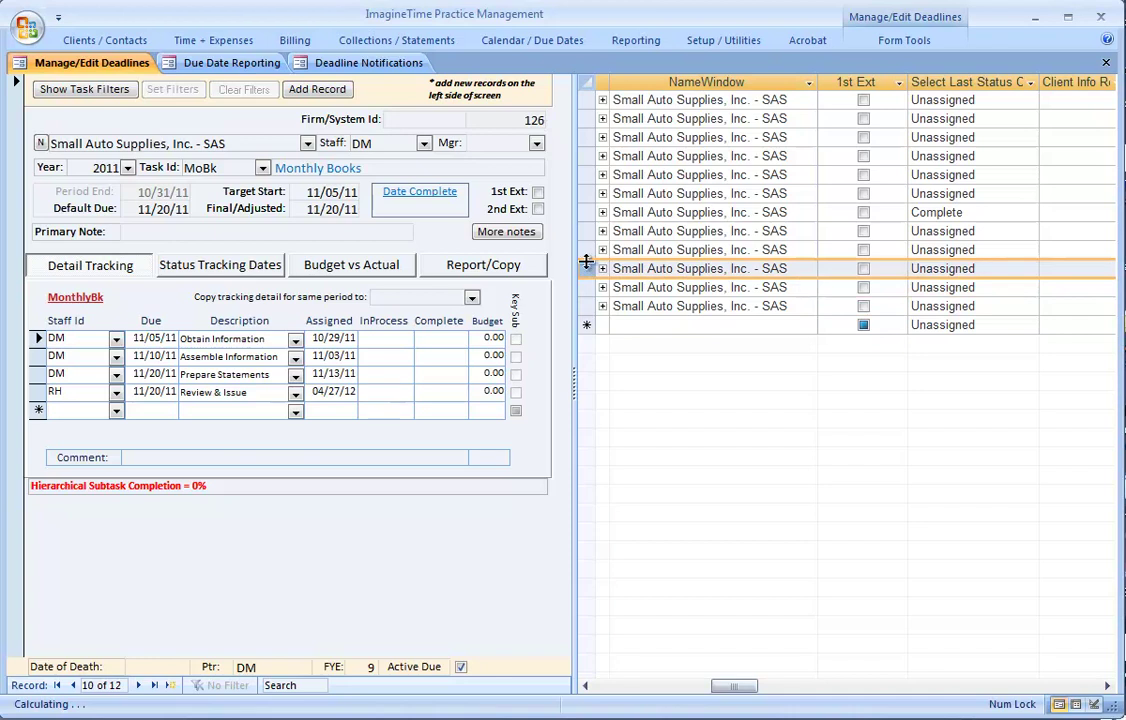
Review the records due 10/20/11, the completed one, and 12/20/11 to confirm Governmental Filings is gone
{"action": "left_click", "coordinate": [585, 252]}
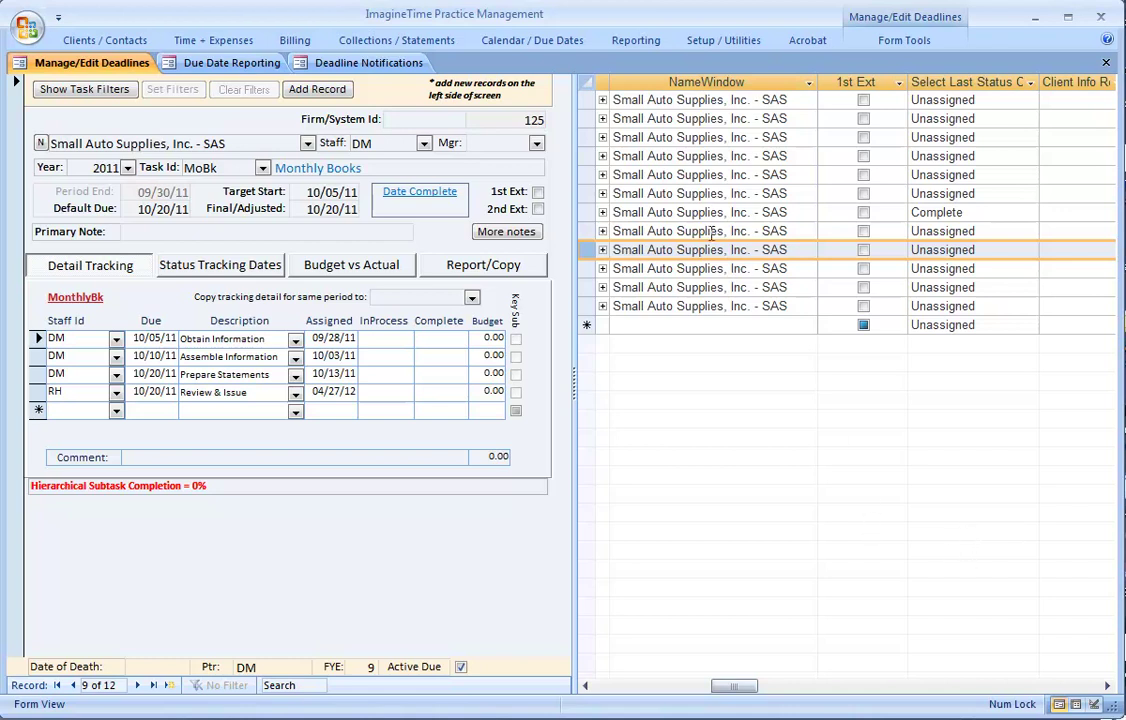
{"action": "left_click", "coordinate": [674, 213]}
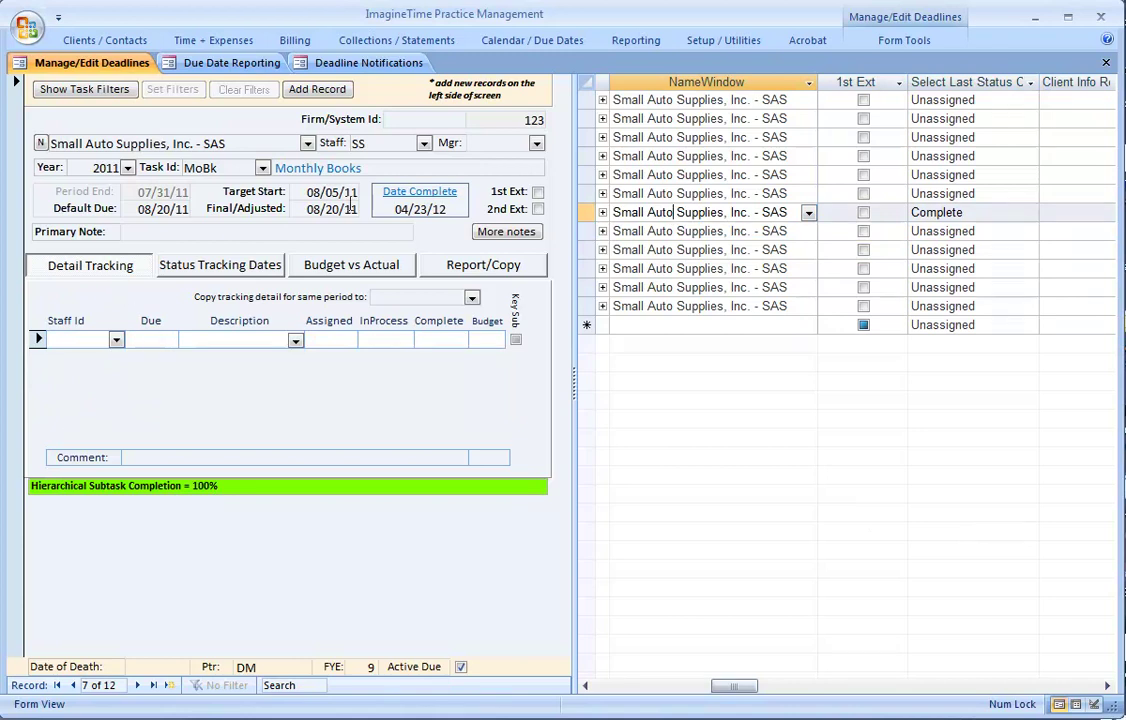
{"action": "left_click", "coordinate": [680, 287]}
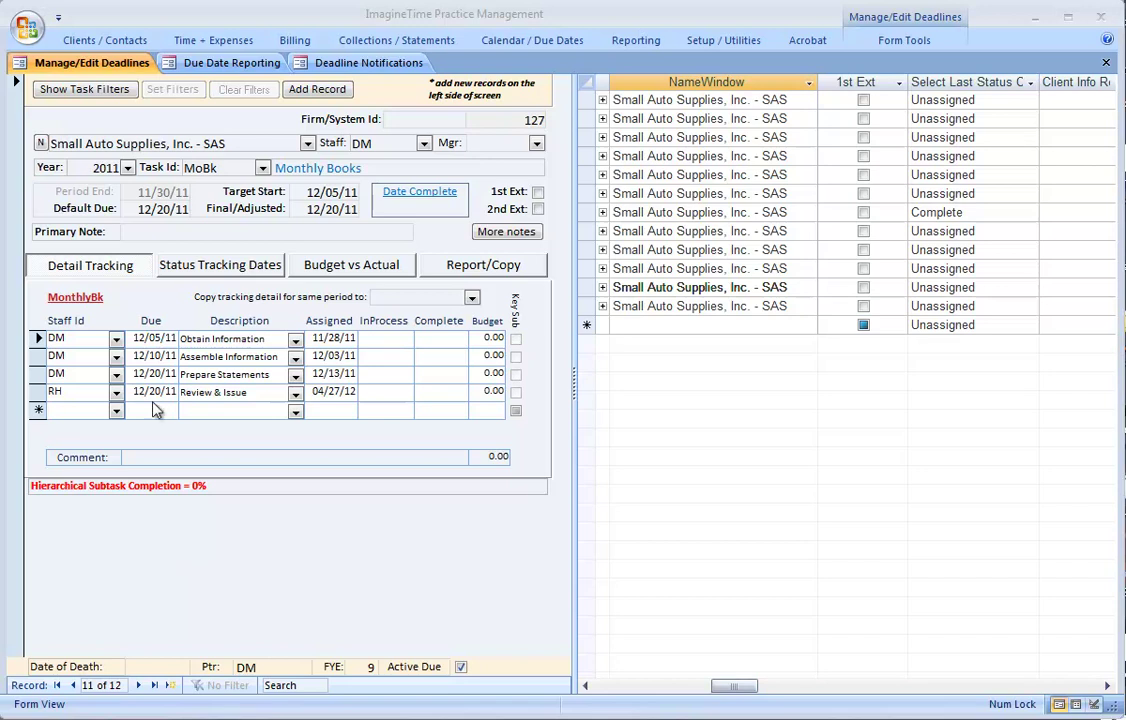
Review the Deadline Notifications lists: next 7 days, current assignments, then today and past due
{"action": "left_click", "coordinate": [309, 66]}
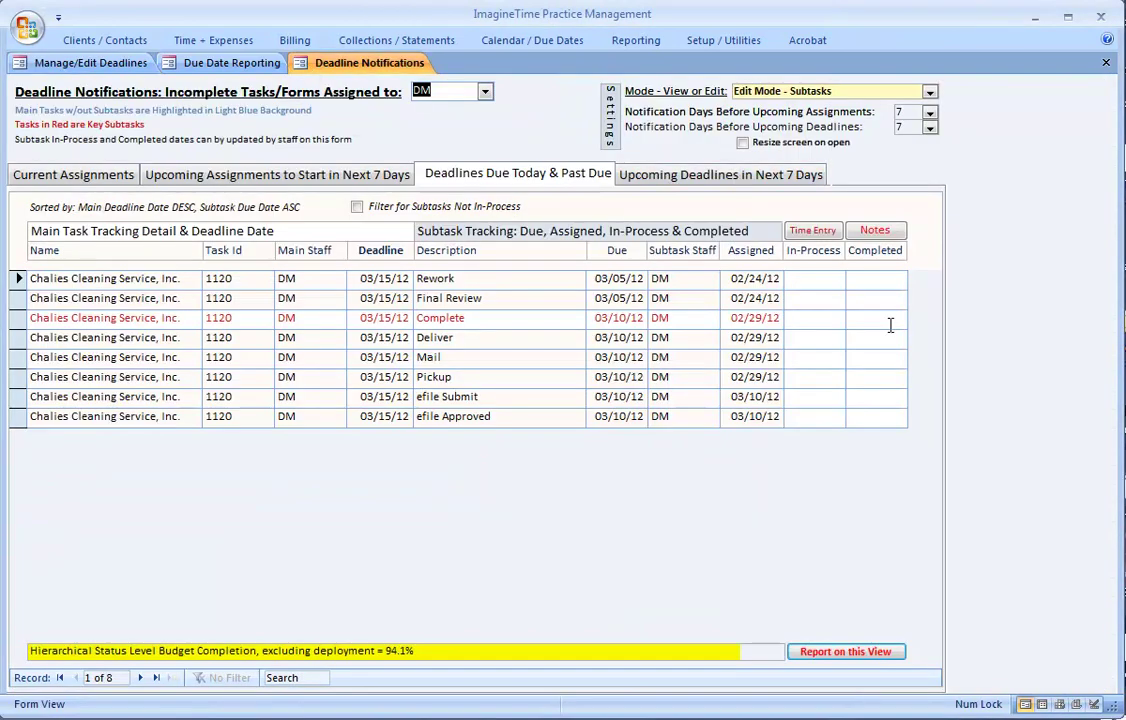
{"action": "left_click", "coordinate": [650, 176]}
{"action": "left_click", "coordinate": [473, 180]}
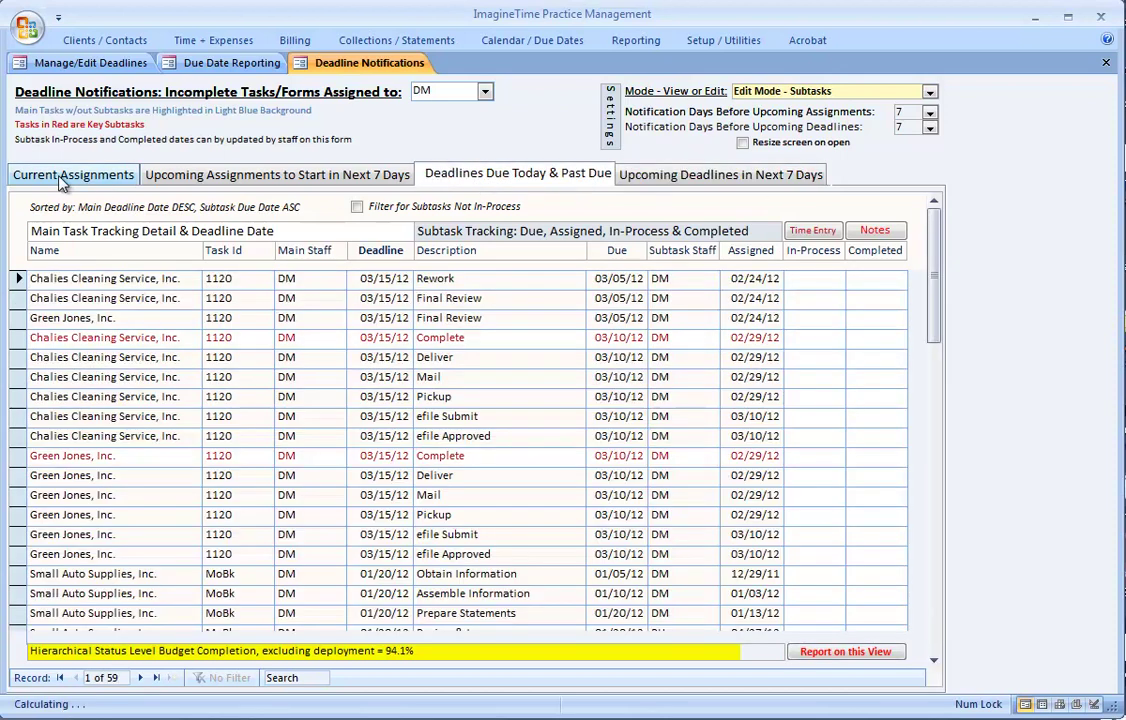
{"action": "left_click", "coordinate": [60, 178]}
{"action": "left_click", "coordinate": [483, 182]}
Preview the past-due deadlines report, then open the Staff Appointments and Tasks calendar
{"action": "left_click", "coordinate": [834, 652]}
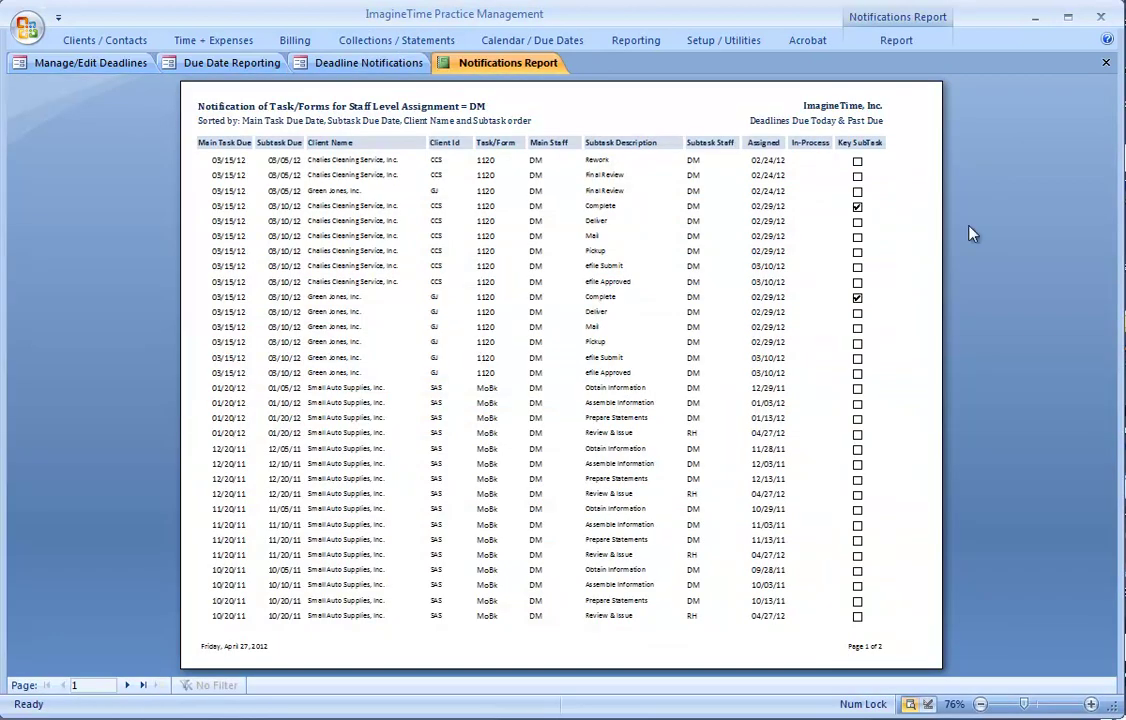
{"action": "left_click", "coordinate": [1106, 62]}
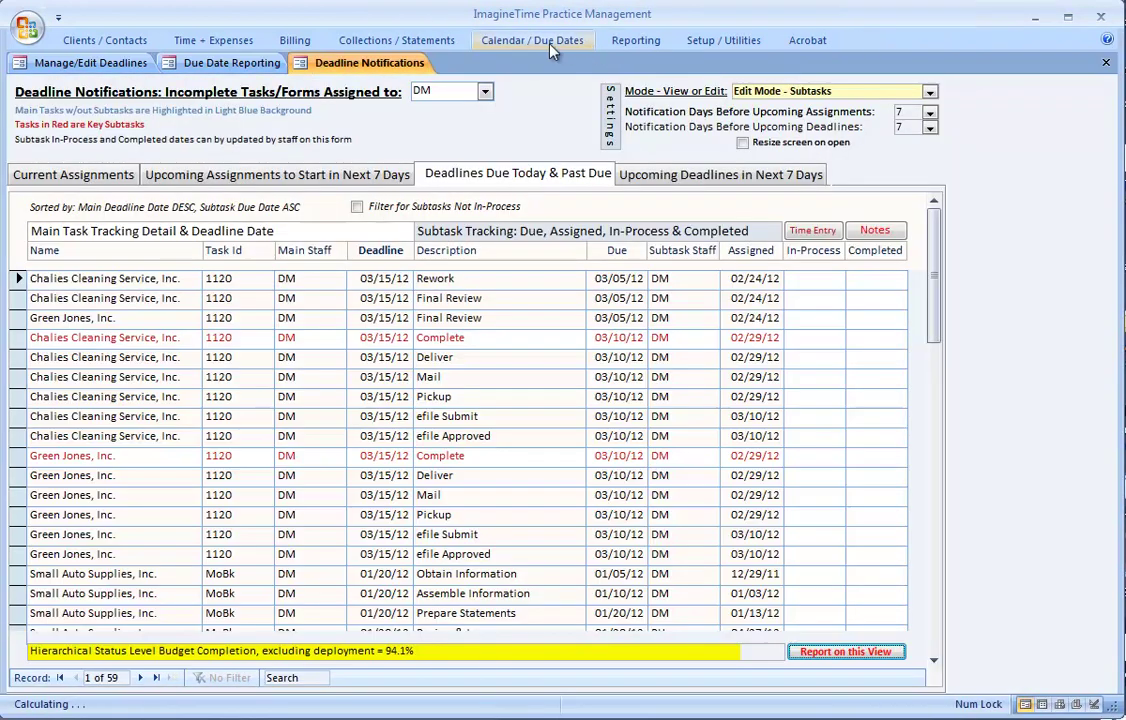
{"action": "left_click", "coordinate": [483, 38]}
{"action": "left_click", "coordinate": [32, 66]}
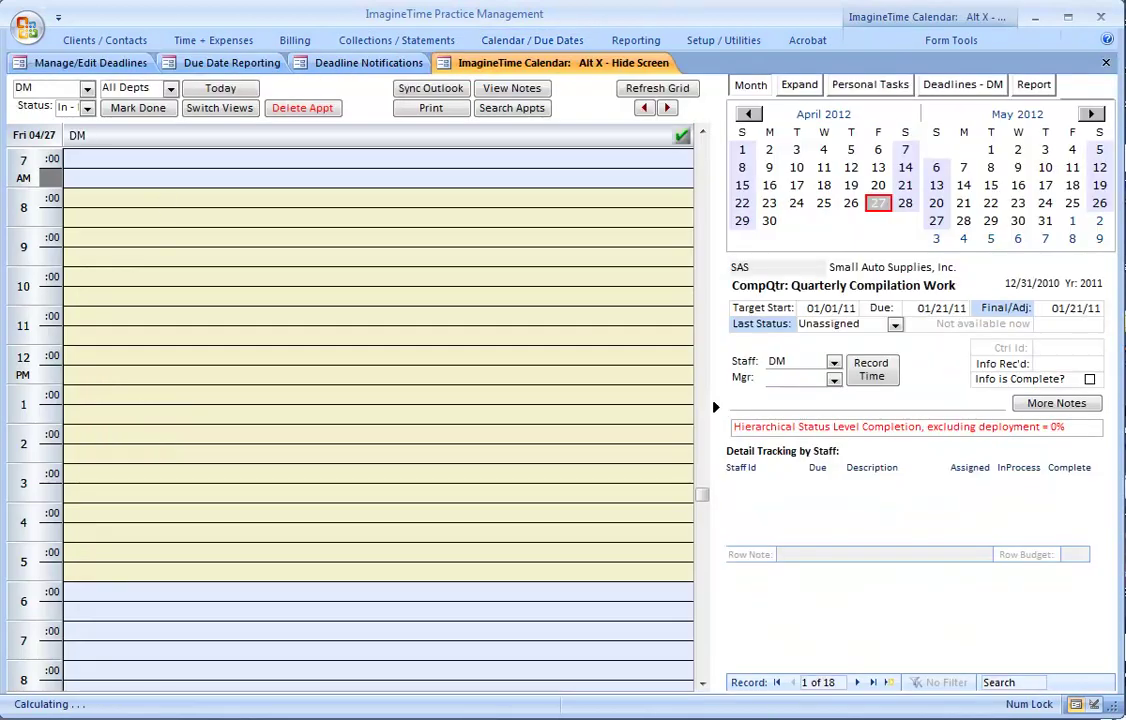
Step the calendar's records forward to the Monthly Books task, record 6 of 18
{"action": "left_click", "coordinate": [857, 682]}
{"action": "left_click", "coordinate": [857, 682]}
{"action": "left_click", "coordinate": [857, 682]}
{"action": "left_click", "coordinate": [857, 682]}
{"action": "left_click", "coordinate": [857, 682]}
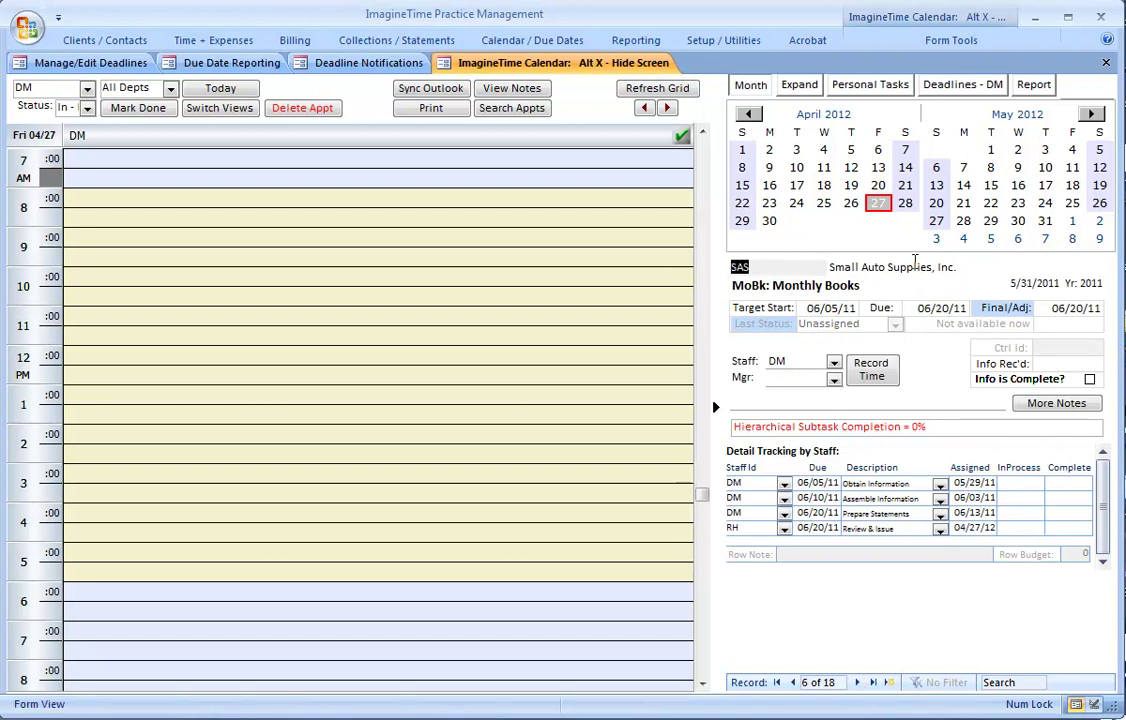
Show DM's deadlines in Datasheet View, listing Small Auto Supplies Monthly Books and other deadlines
{"action": "left_click", "coordinate": [951, 88]}
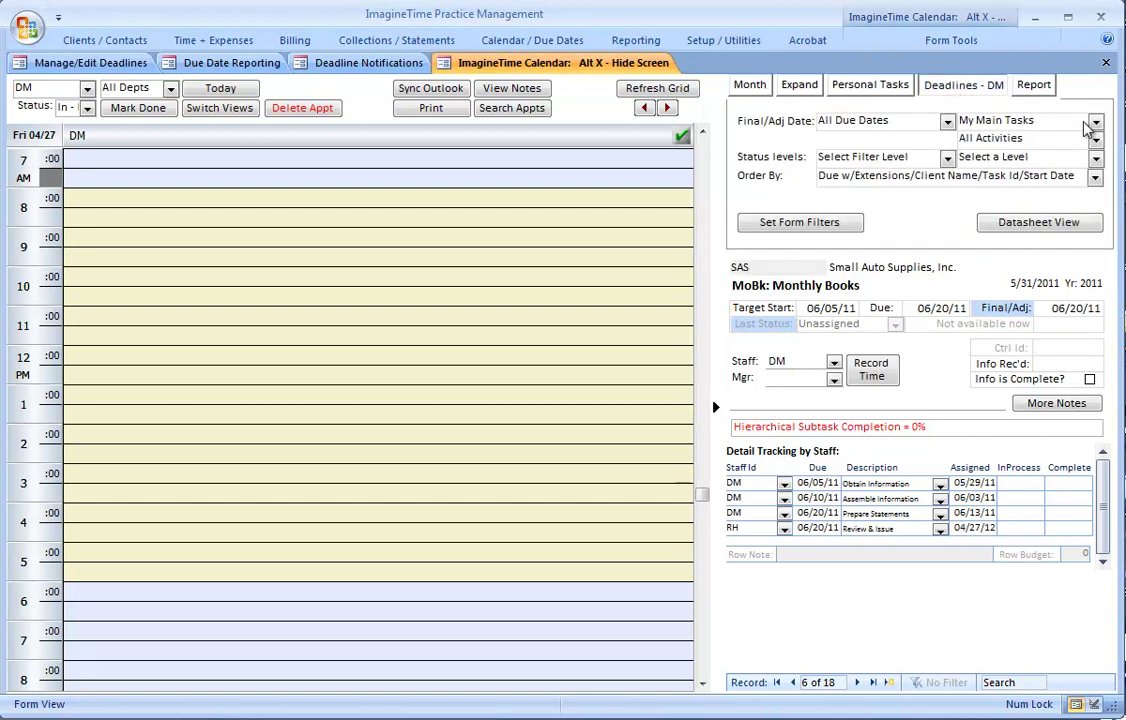
{"action": "left_click", "coordinate": [1035, 88]}
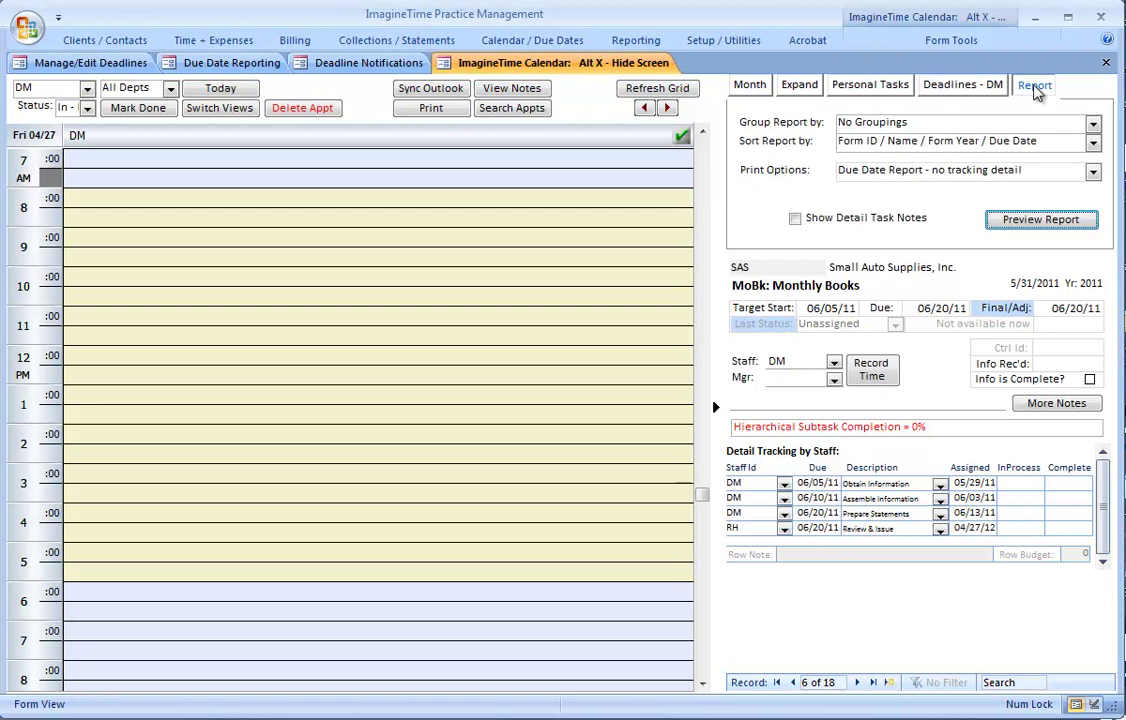
{"action": "left_click", "coordinate": [940, 88]}
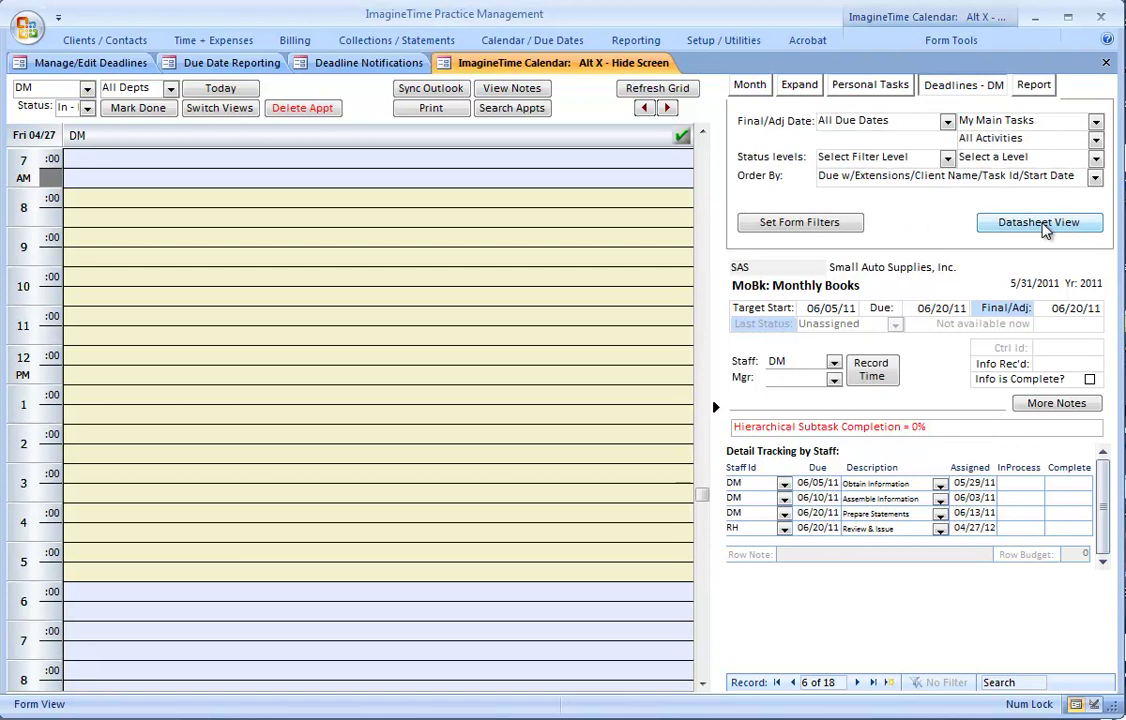
{"action": "left_click", "coordinate": [1040, 223]}
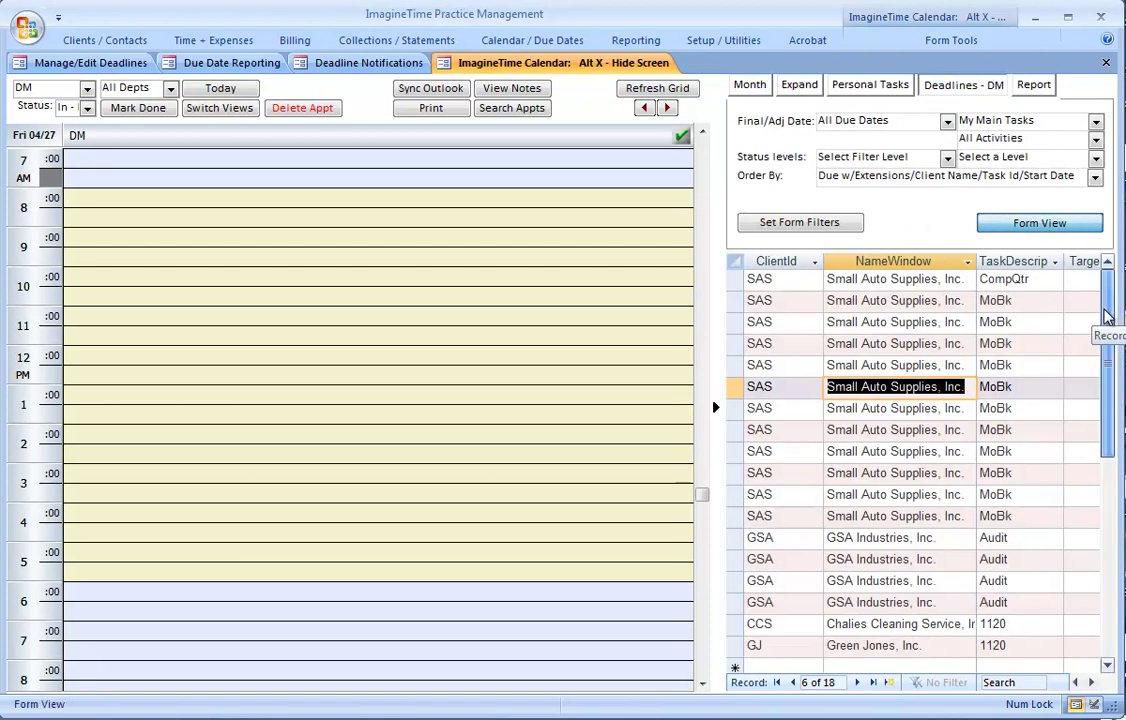
{"action": "mouse_move", "coordinate": [1107, 321]}
{"action": "left_mouse_down"}
{"action": "mouse_move", "coordinate": [1101, 402]}
{"action": "mouse_move", "coordinate": [1106, 314]}
{"action": "left_mouse_up"}
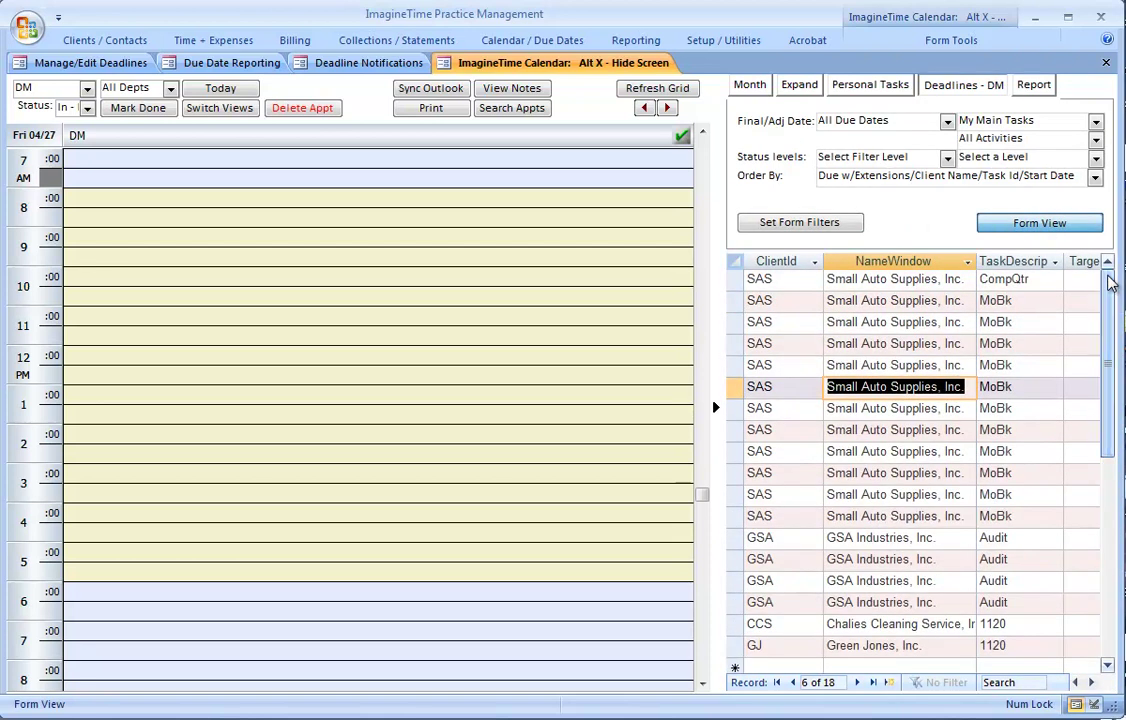